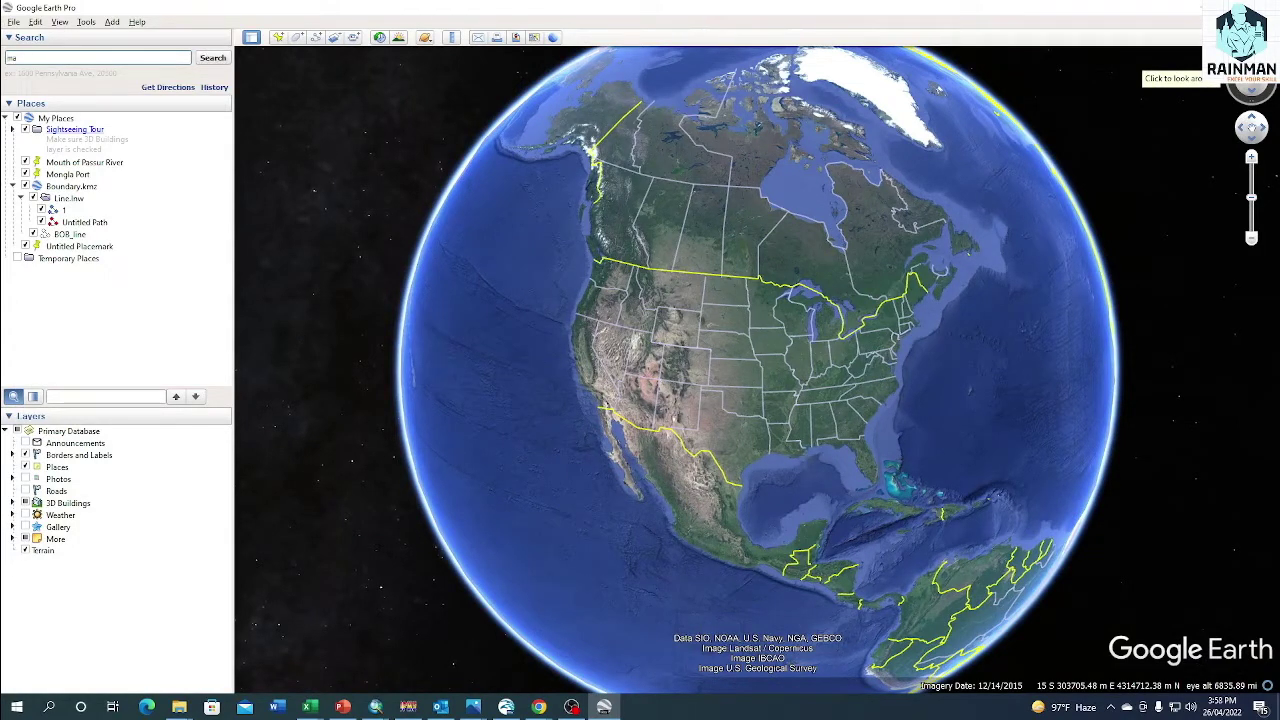
Search for Matarbari, Bangladesh, and view the located place with its surrounding coast
type("tarbari")
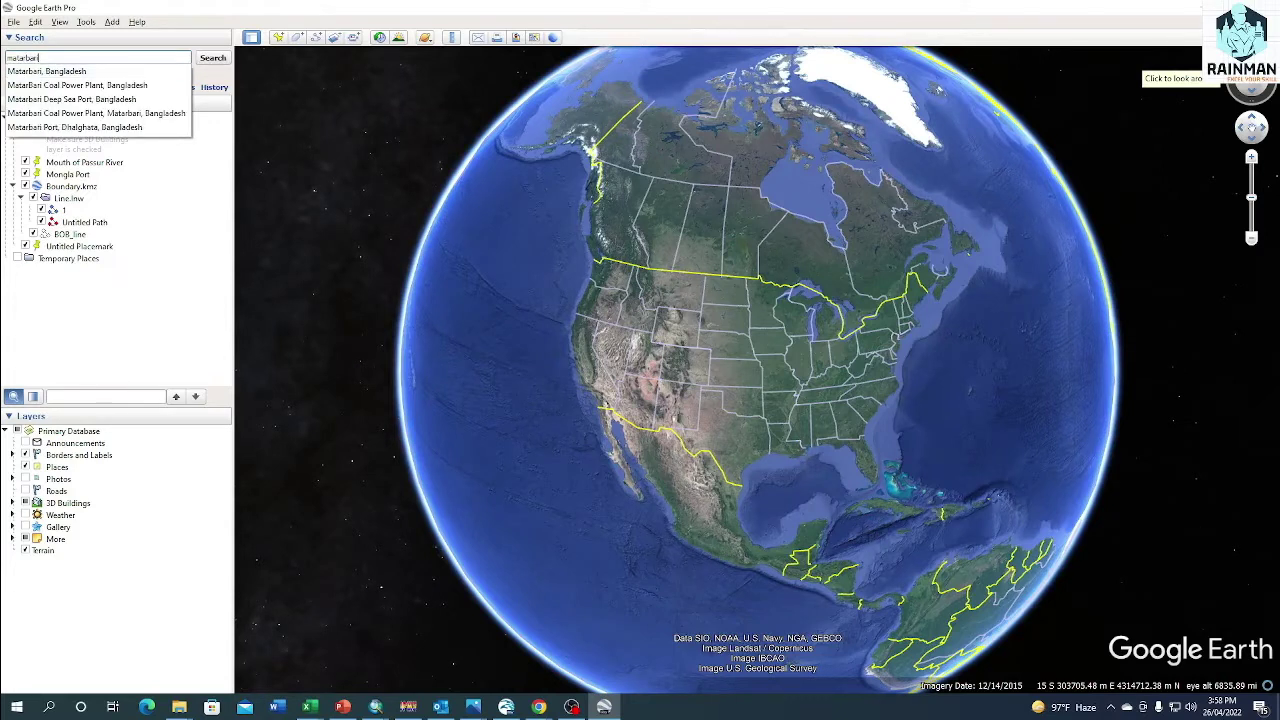
left_click(45, 73)
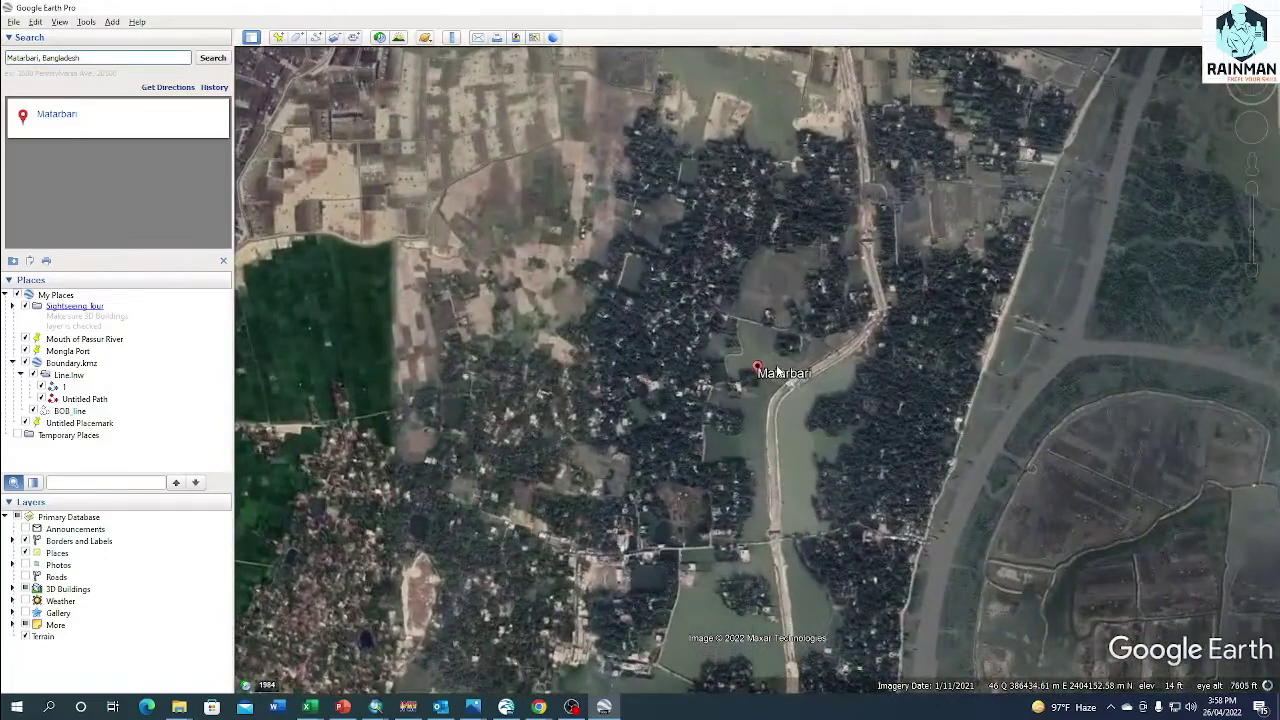
scroll(733, 383, "down", 5)
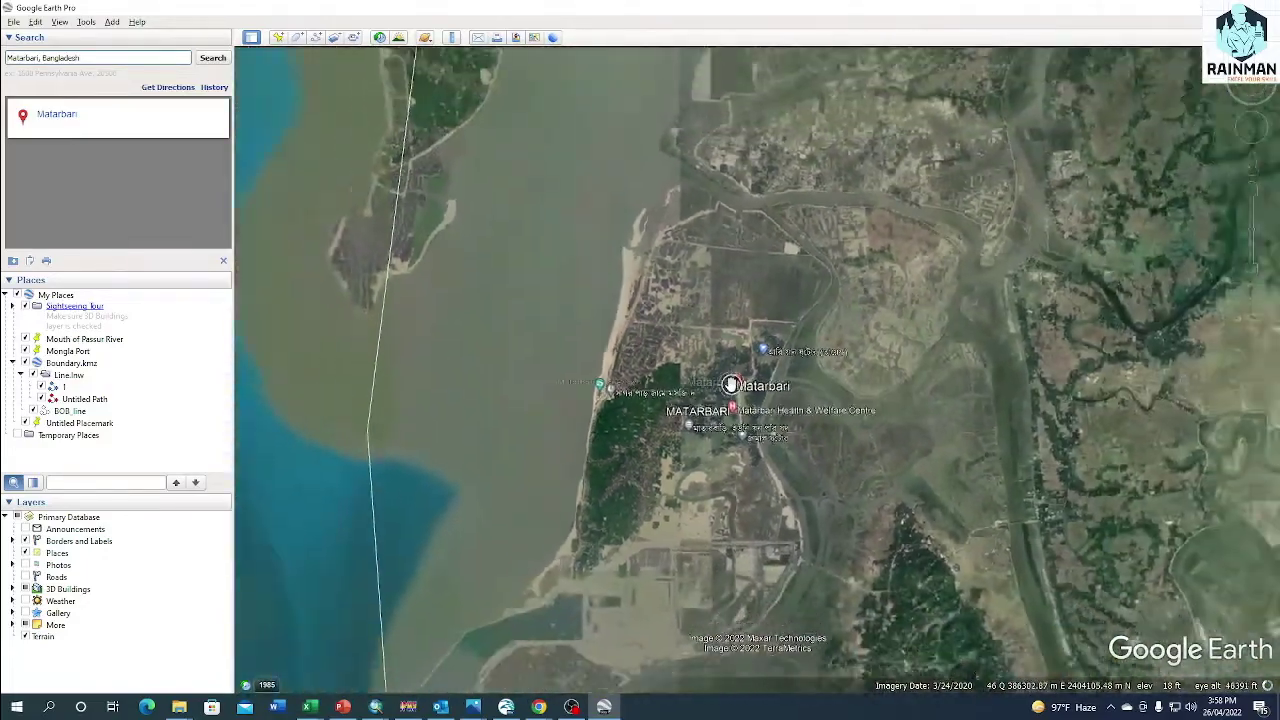
scroll(730, 384, "down", 2)
Examine the coastline and river channels around Matarbari, from Kutubdia Island down to Kutubjom Union and Cox's Bazar
left_click_drag(691, 440, 803, 149)
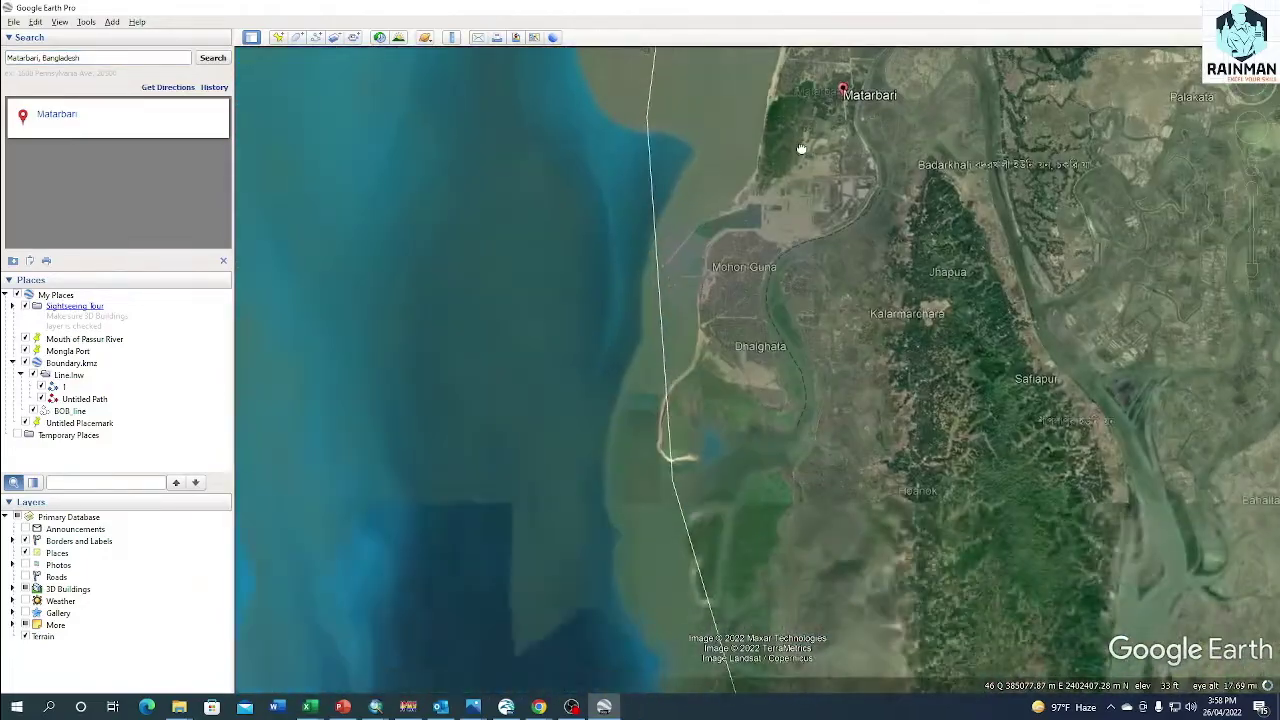
scroll(803, 262, "down", 5)
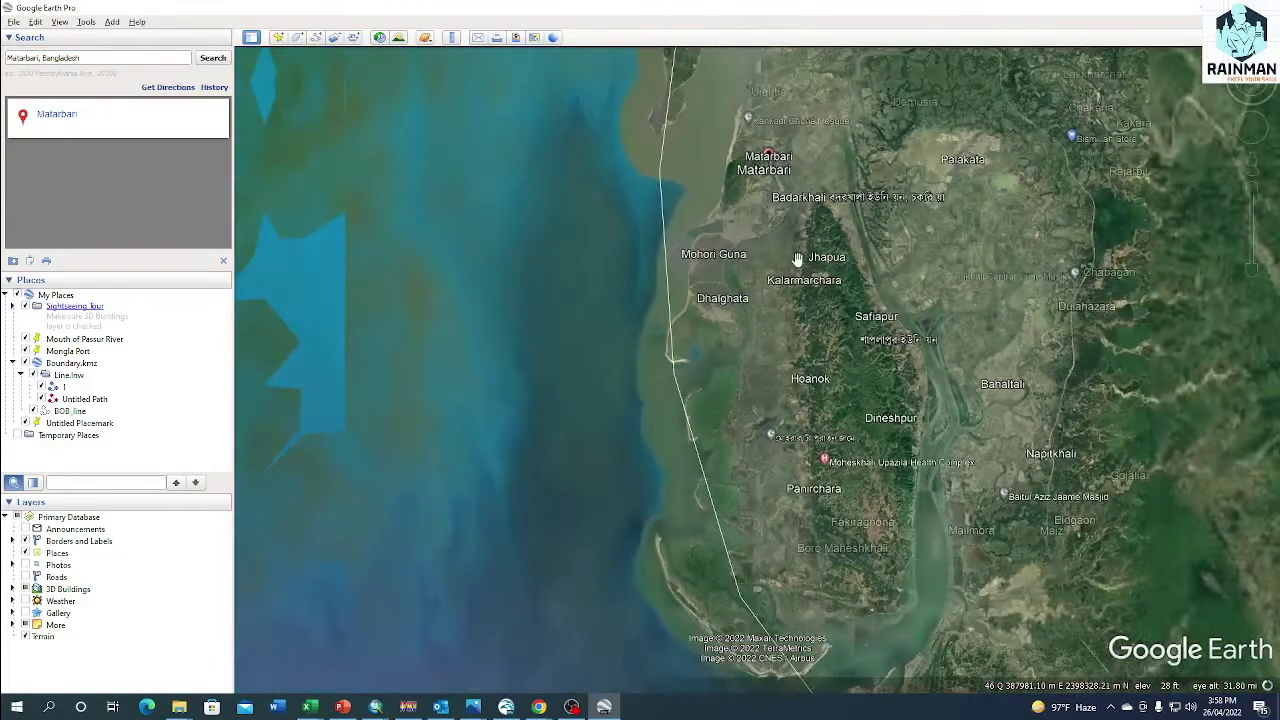
scroll(663, 267, "up", 2)
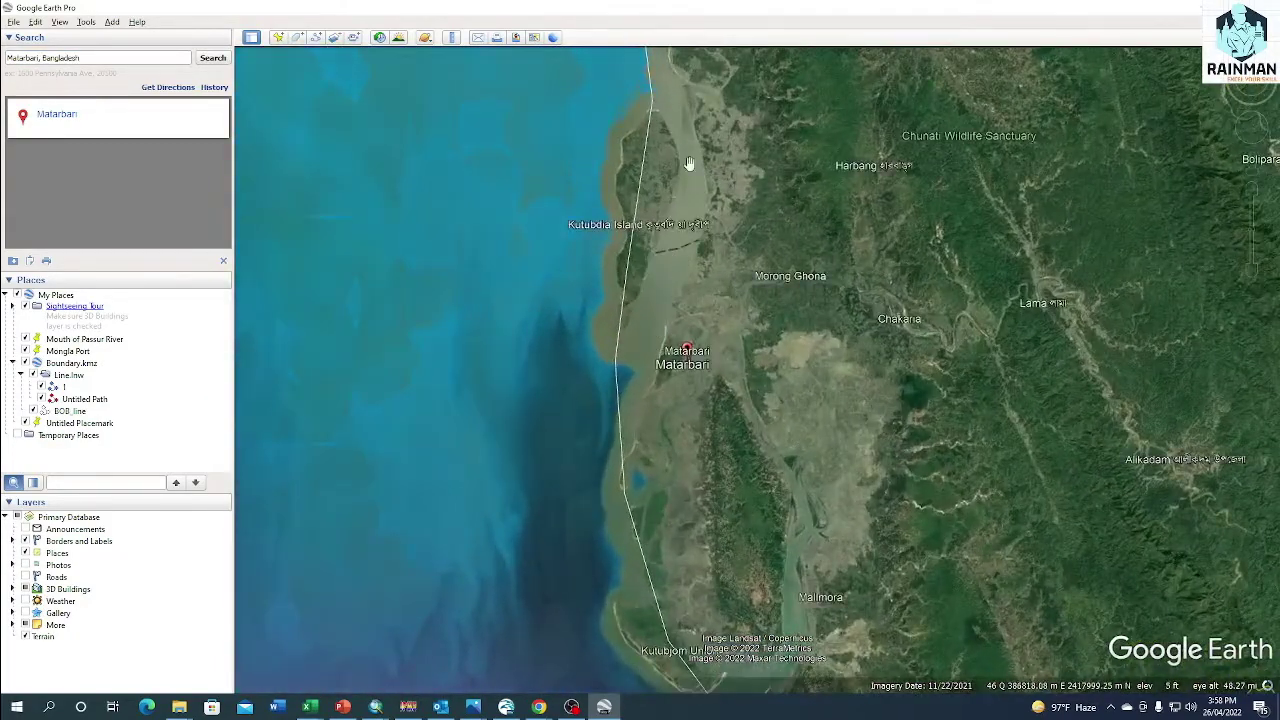
left_click_drag(689, 163, 669, 103)
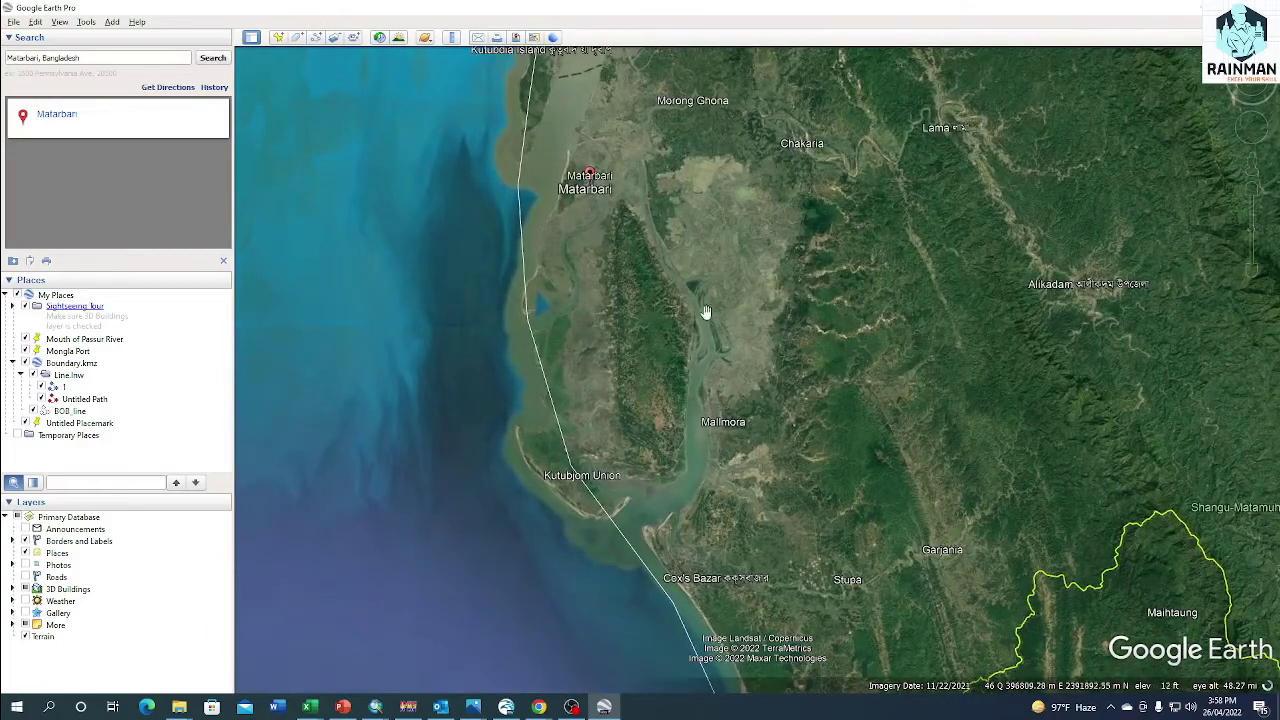
left_click_drag(626, 263, 608, 488)
left_click_drag(687, 509, 657, 320)
scroll(657, 320, "up", 5)
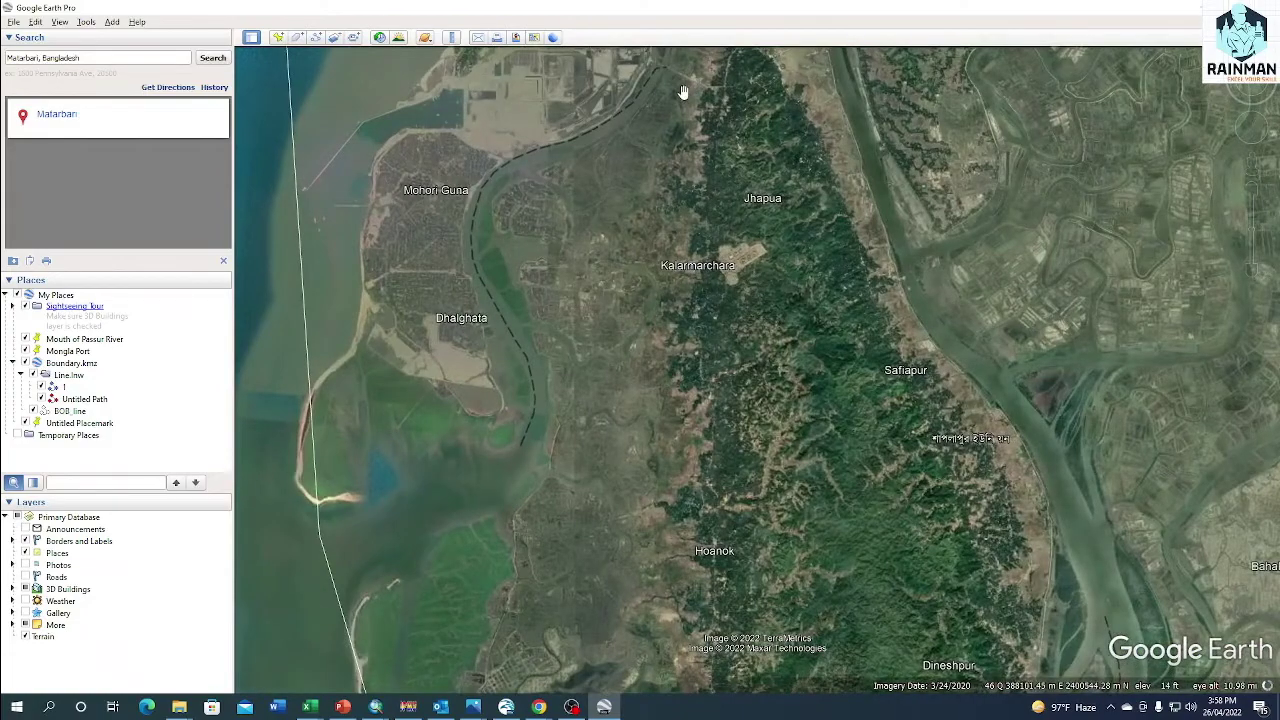
scroll(677, 83, "down", 5)
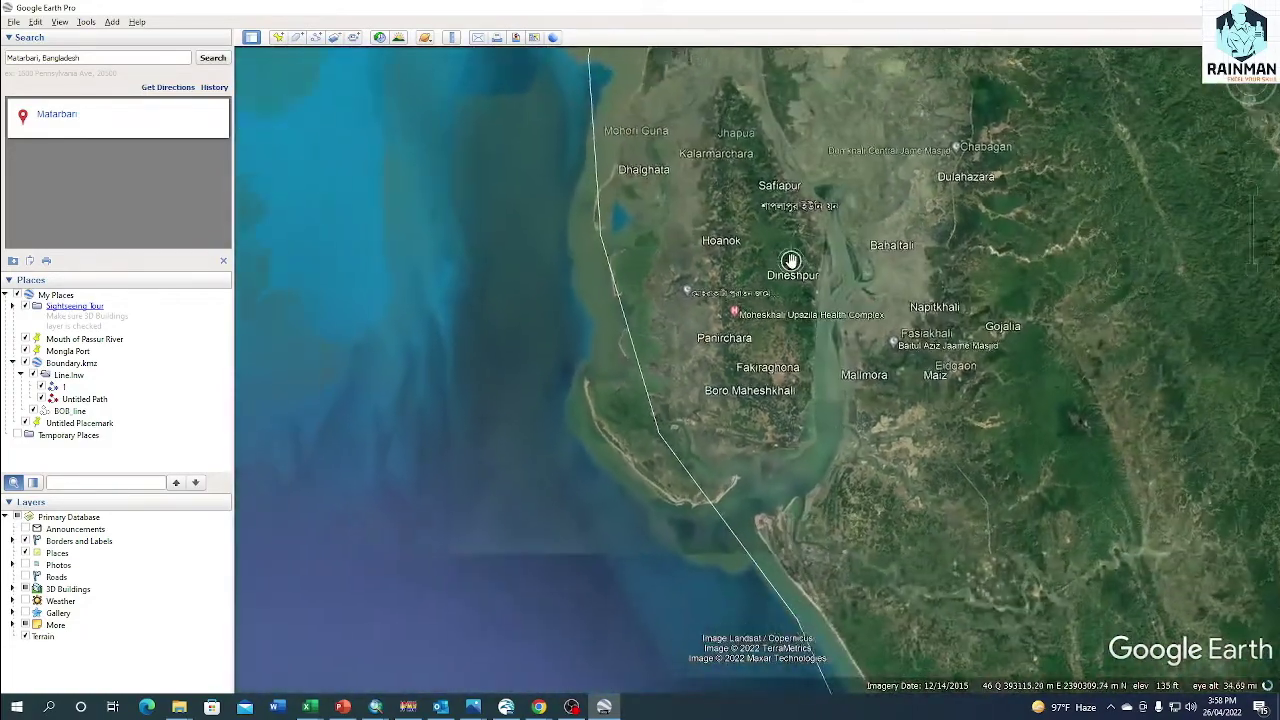
left_click_drag(887, 484, 823, 400)
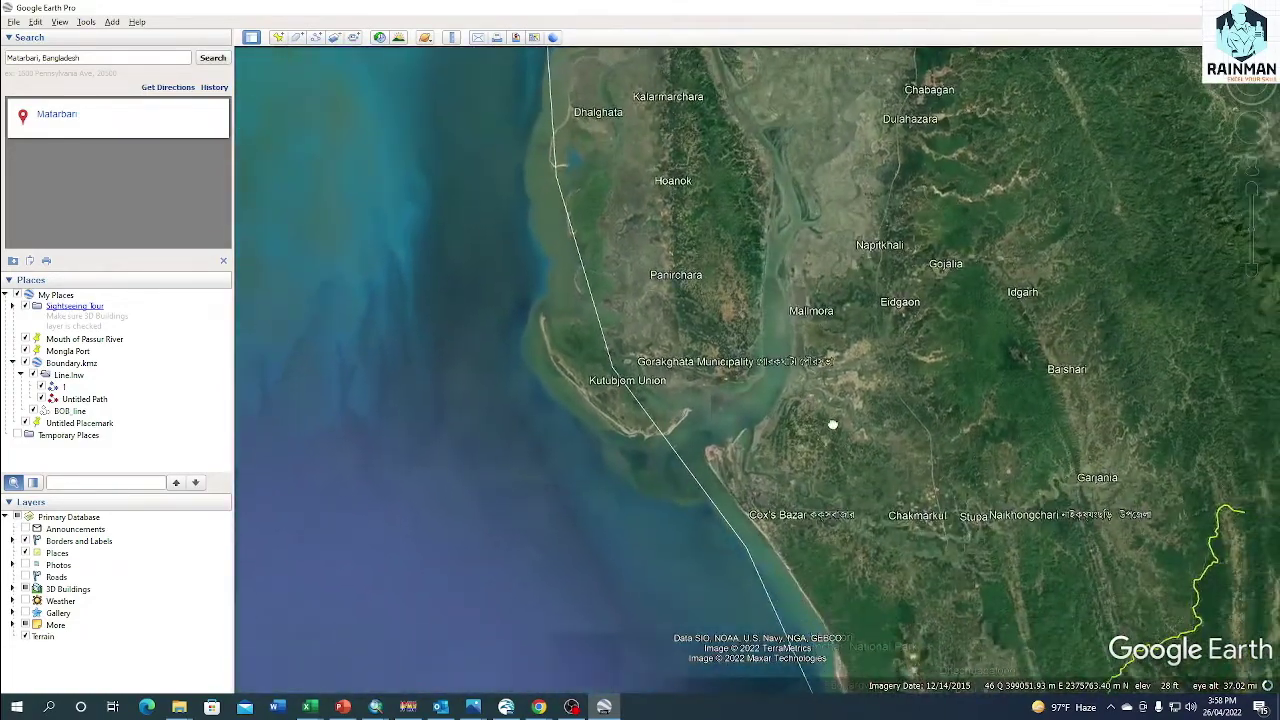
left_click_drag(819, 325, 757, 385)
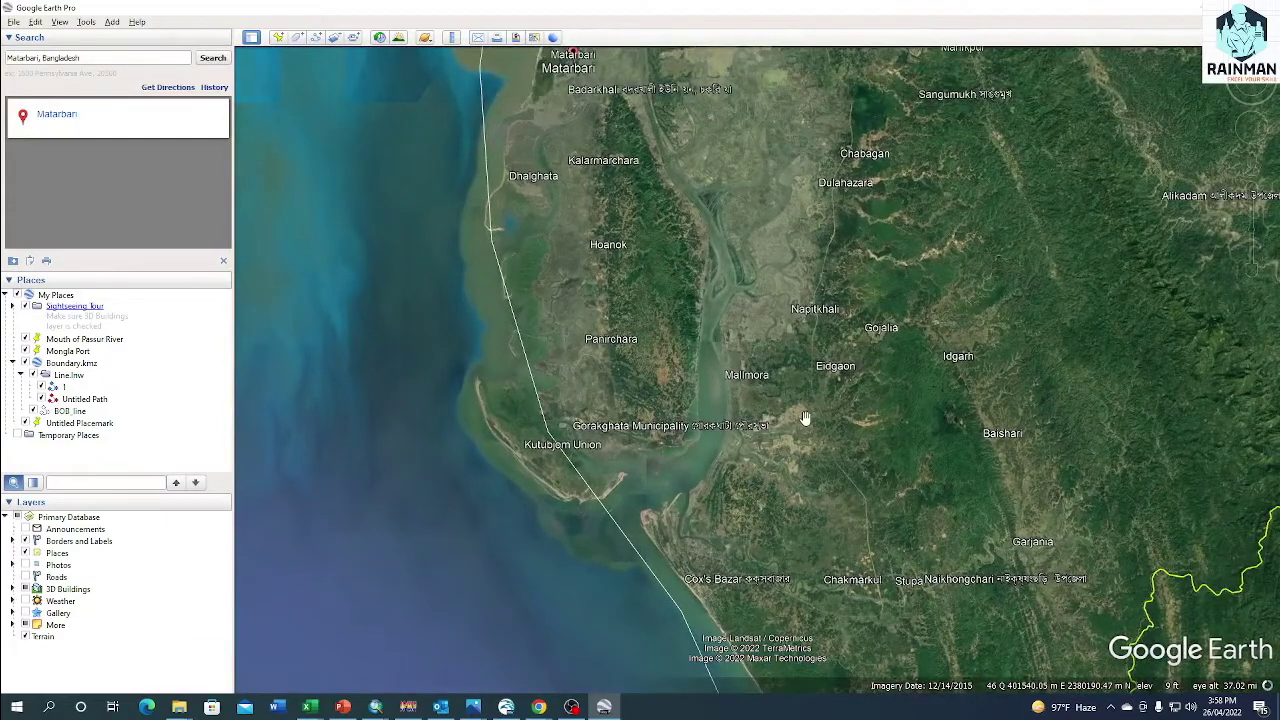
scroll(790, 434, "up", 3)
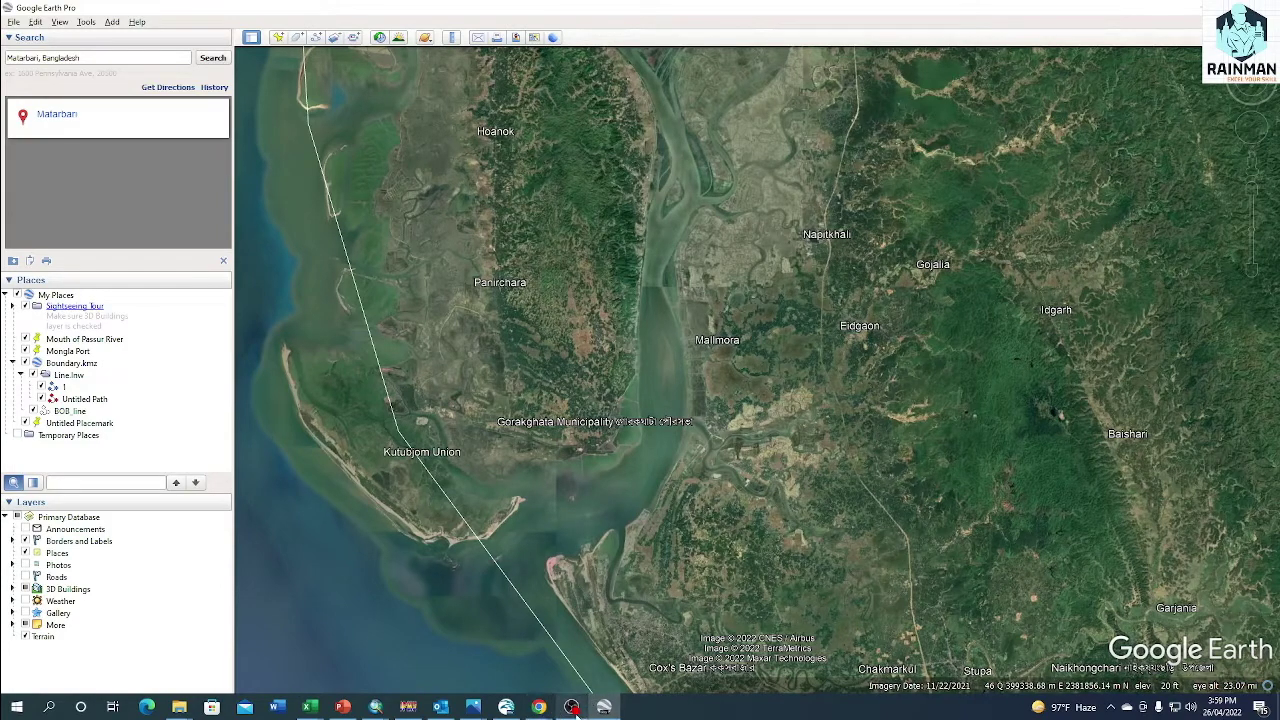
Launch MIKE Zero from the recently used applications
mouse_move(547, 700)
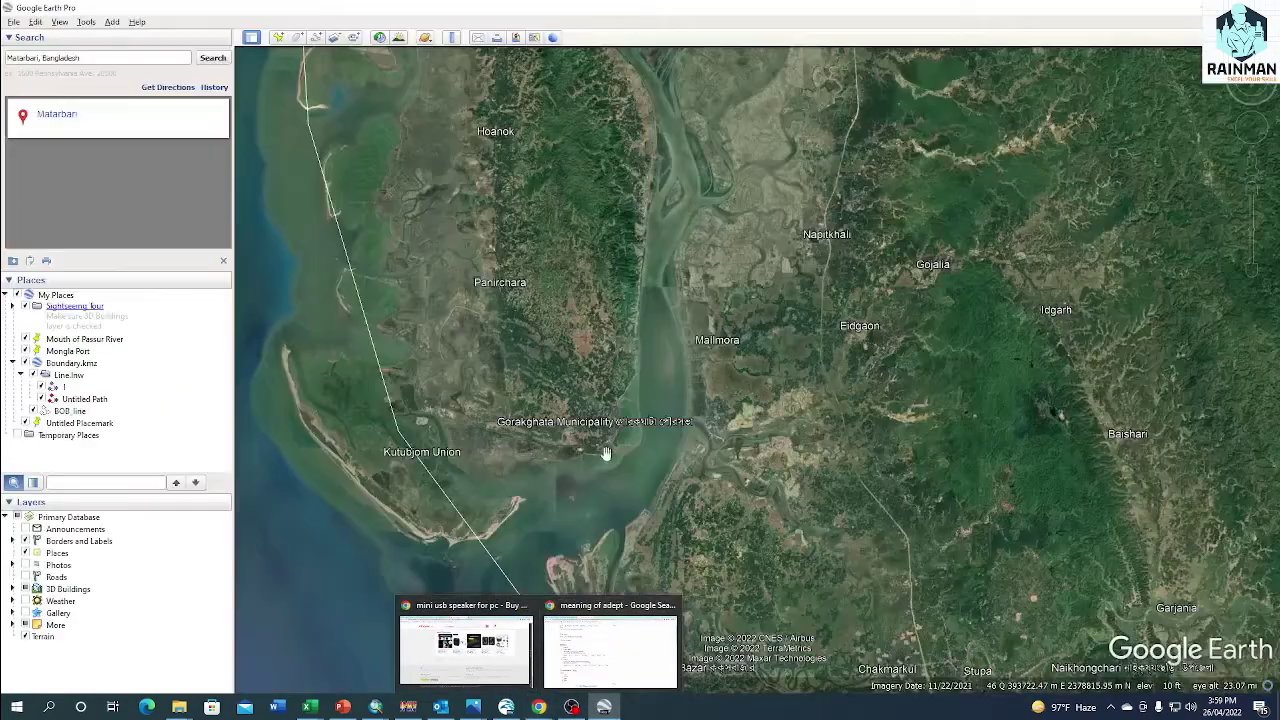
key("super")
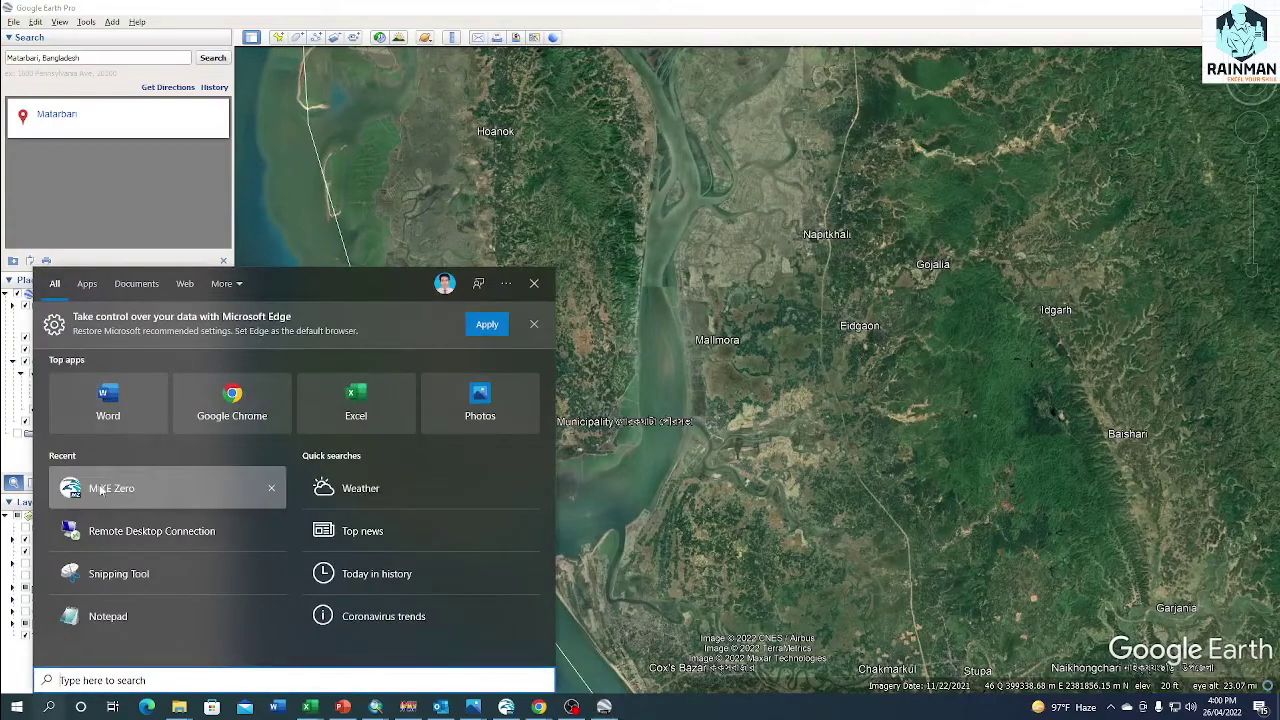
left_click(123, 486)
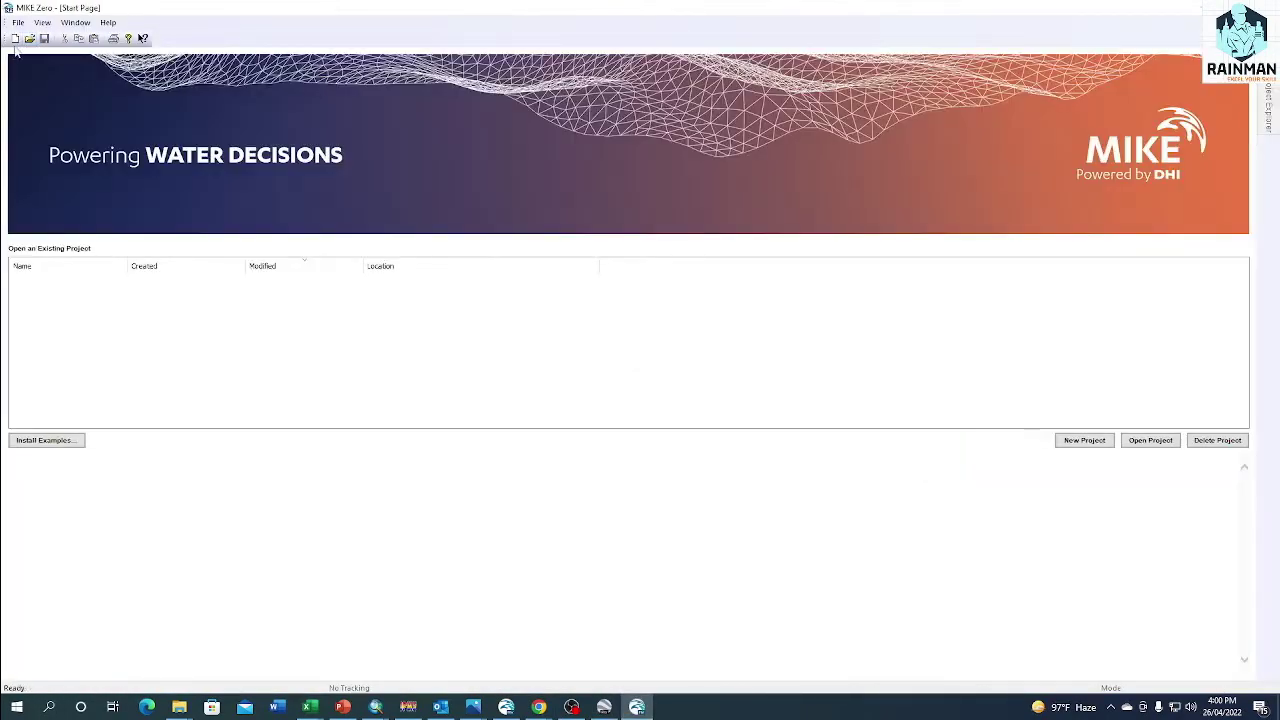
Create a new Mesh Generator (.mdf) document of the MIKE Zero product type
left_click(18, 22)
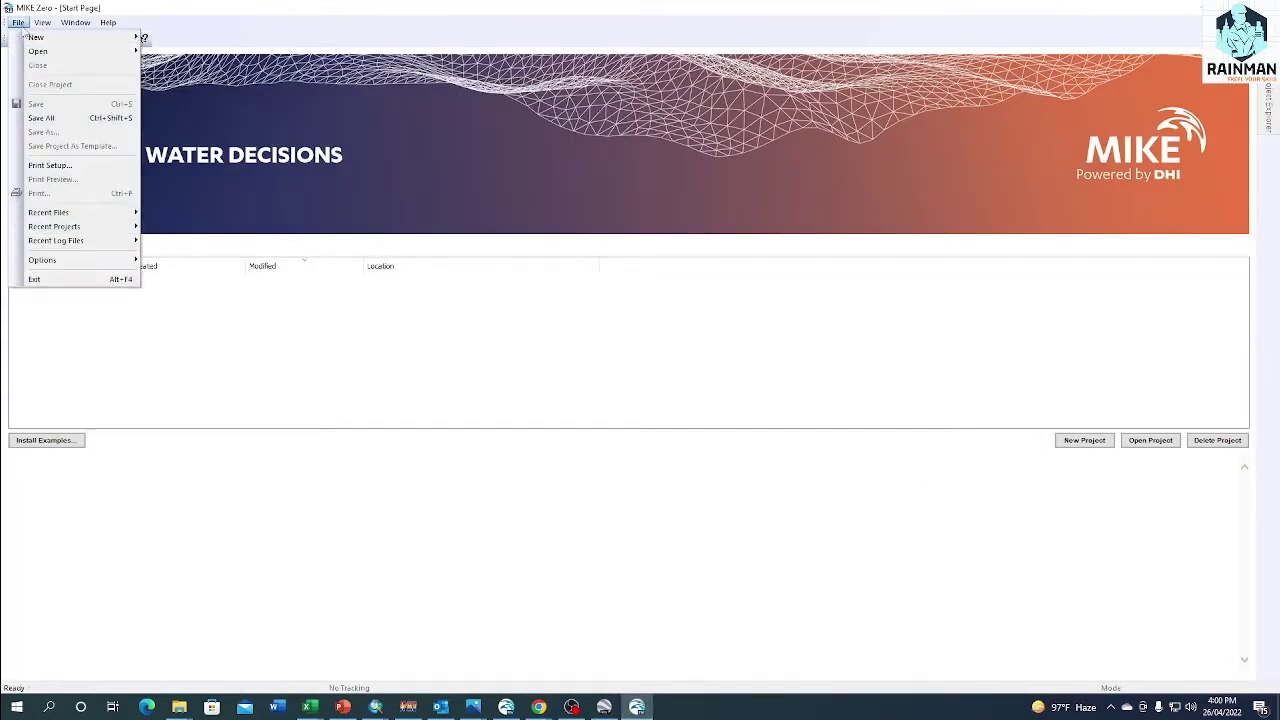
left_click(36, 36)
left_click(945, 390)
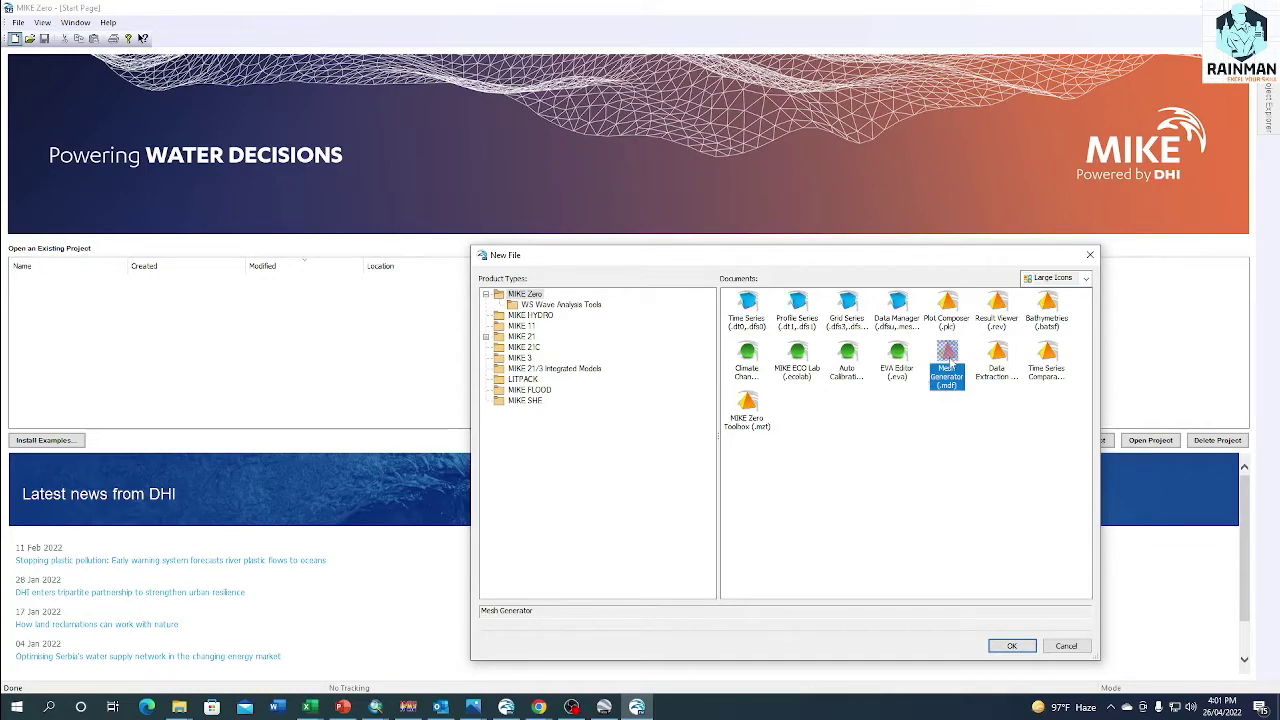
left_click(1012, 646)
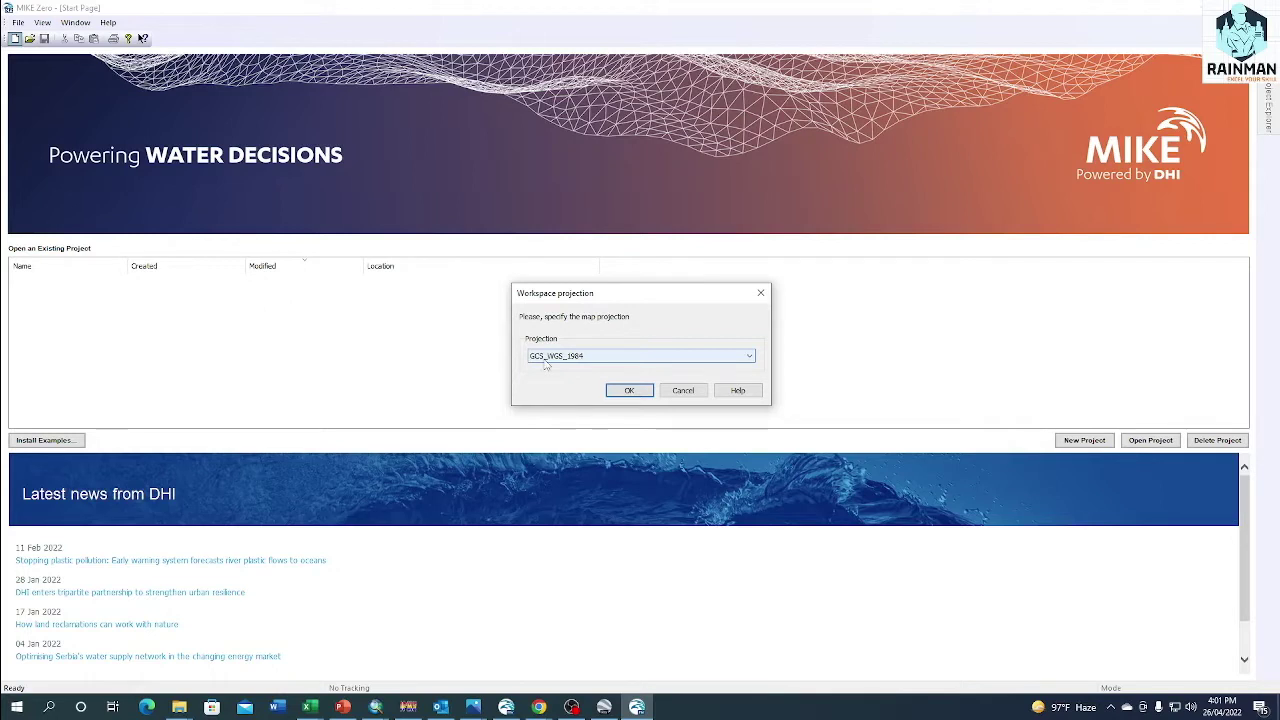
Set the workspace map projection to BTM and create the mesh workspace
left_click(553, 362)
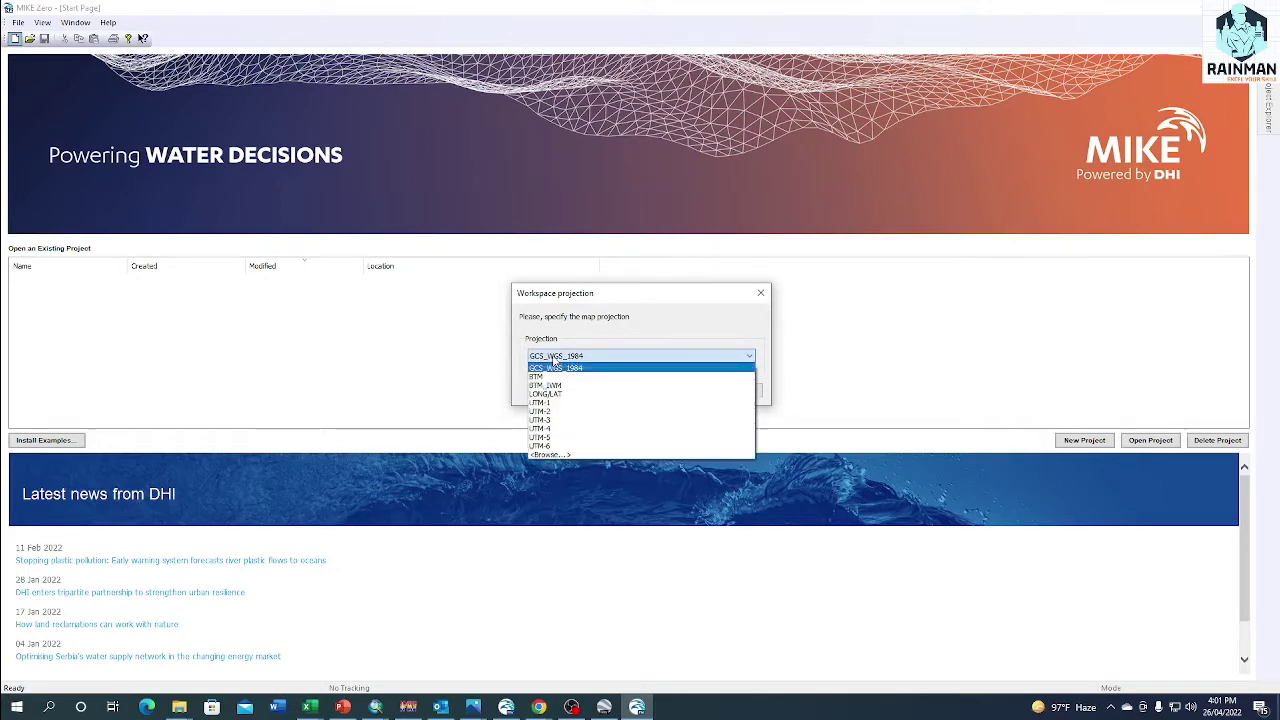
left_click(550, 377)
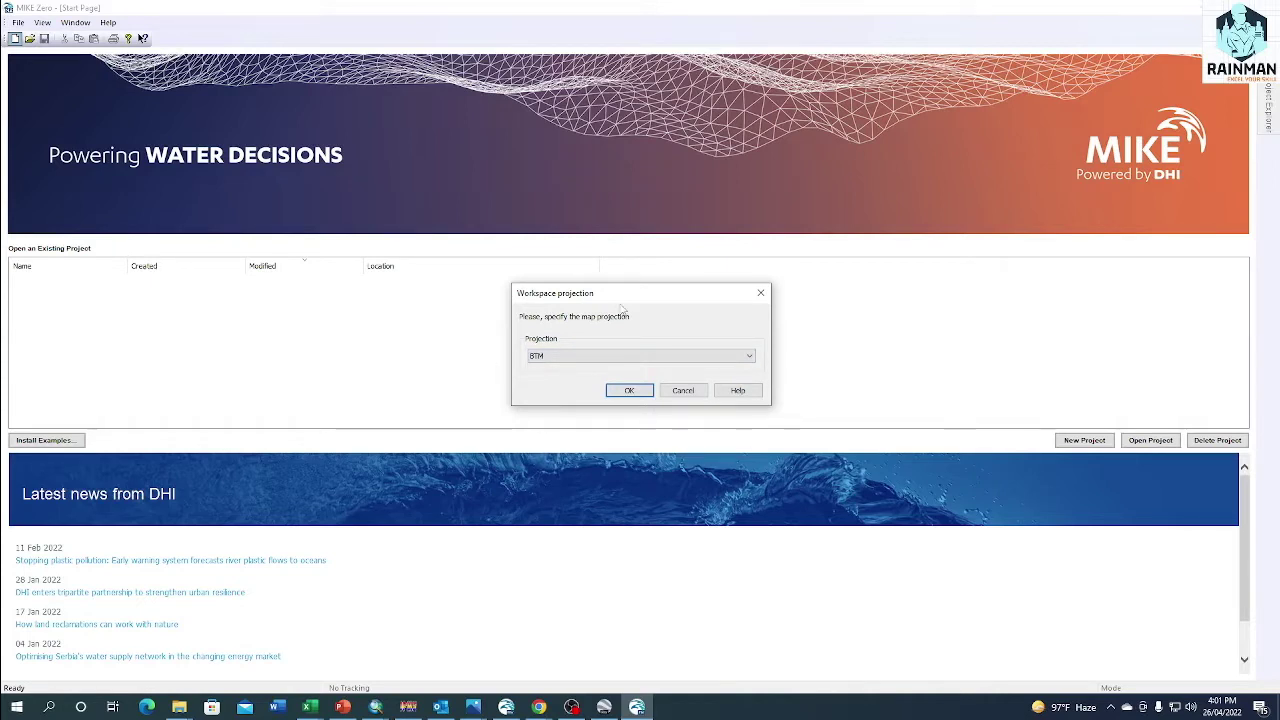
left_click_drag(635, 296, 768, 281)
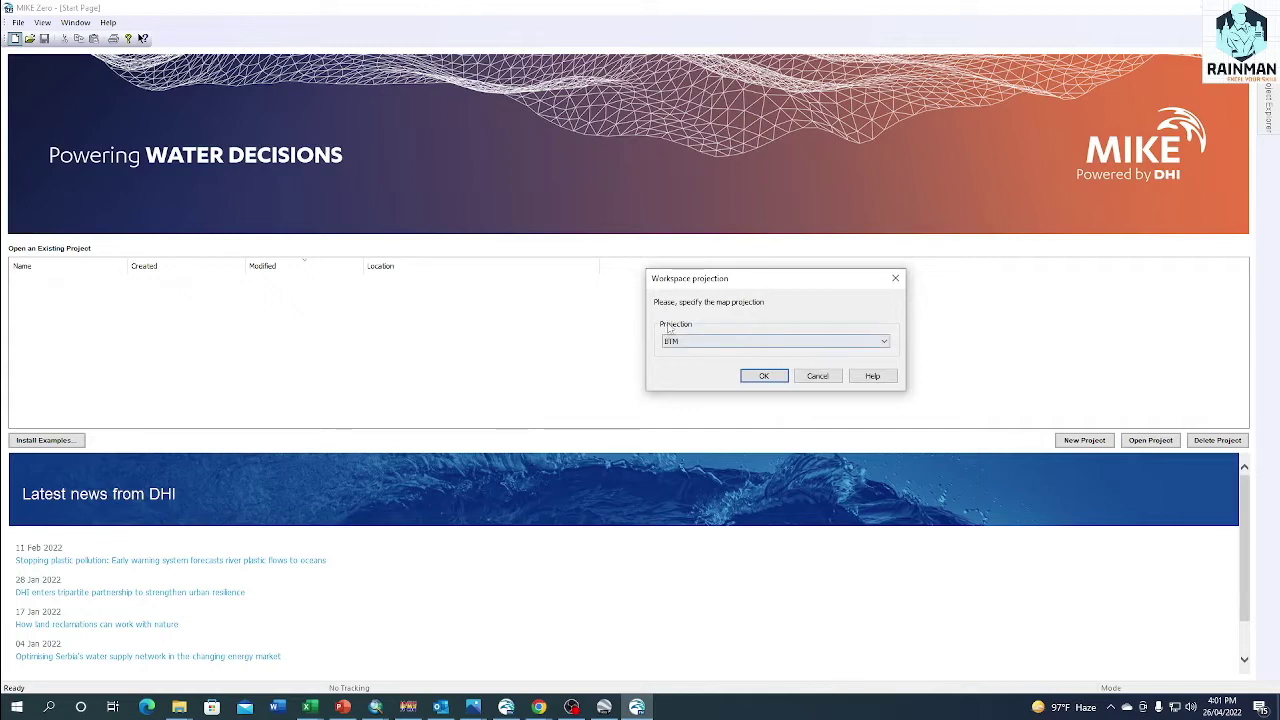
left_click(760, 380)
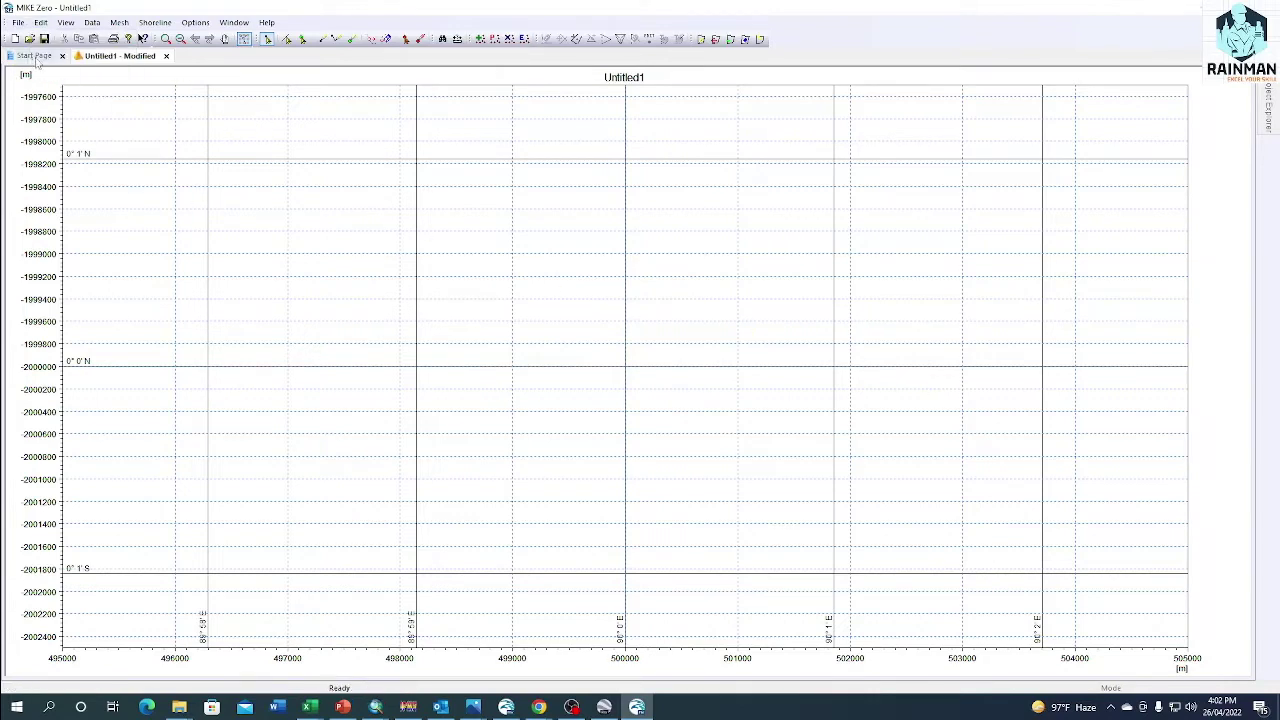
Start a boundary import for the new mesh workspace
left_click(18, 22)
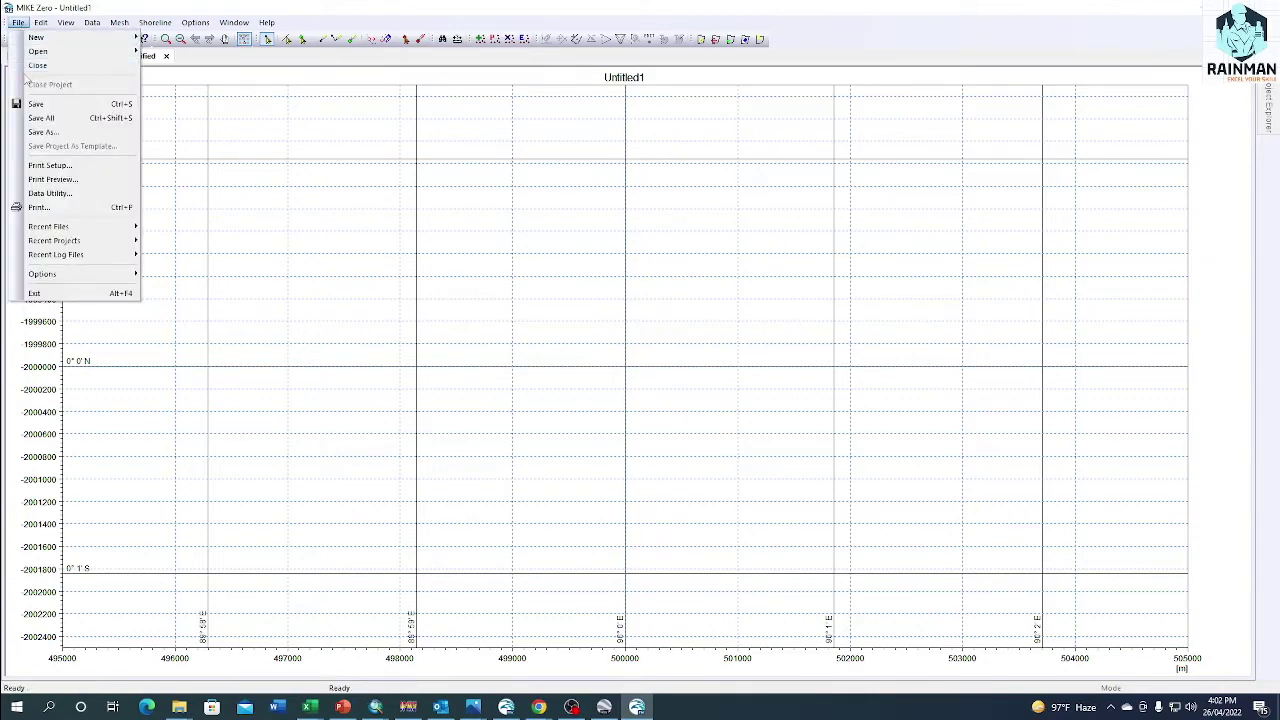
mouse_move(85, 25)
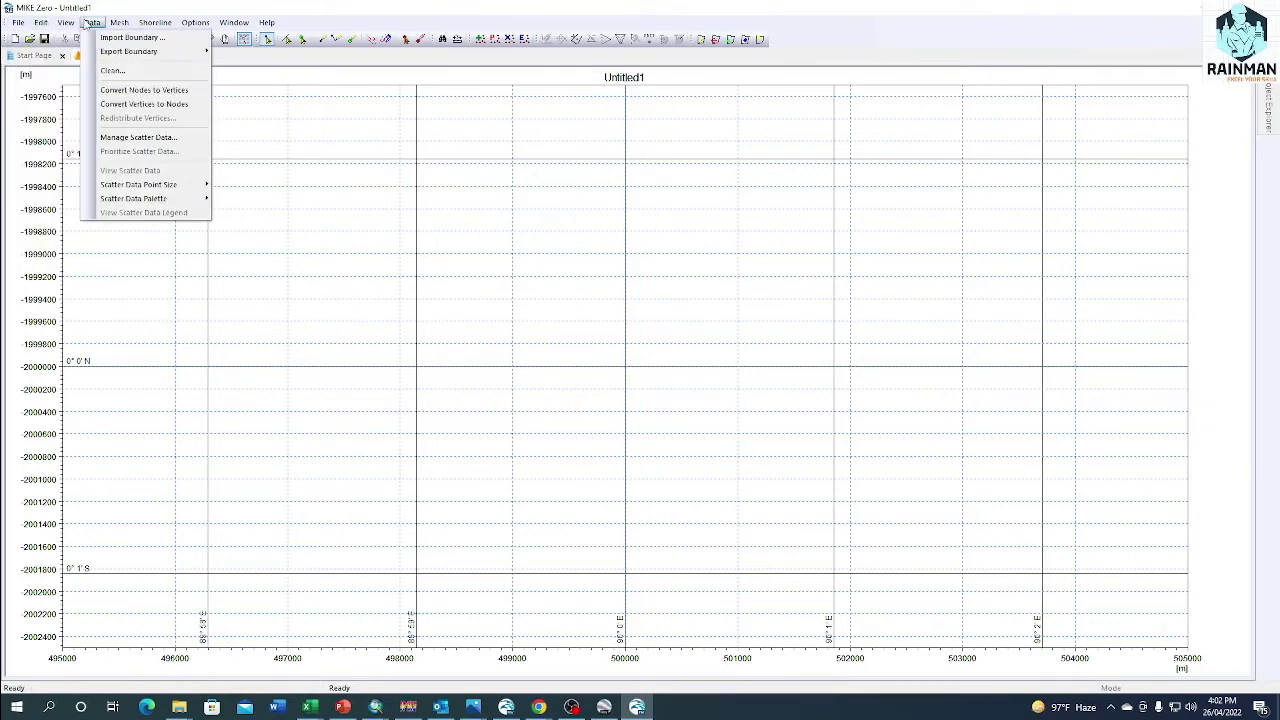
left_click(88, 22)
left_click(88, 22)
left_click(128, 37)
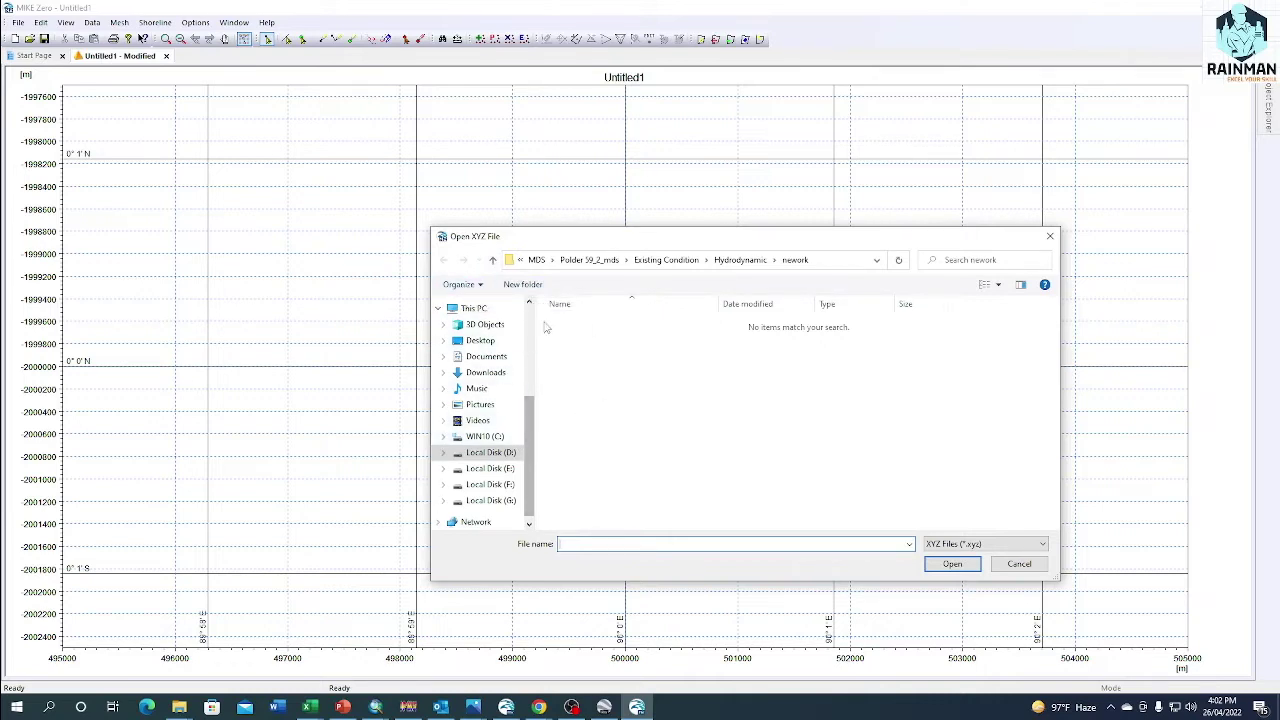
Browse Local Disk (E:) to the Rainman folder inside Personal > i_do_biznes
left_click(492, 261)
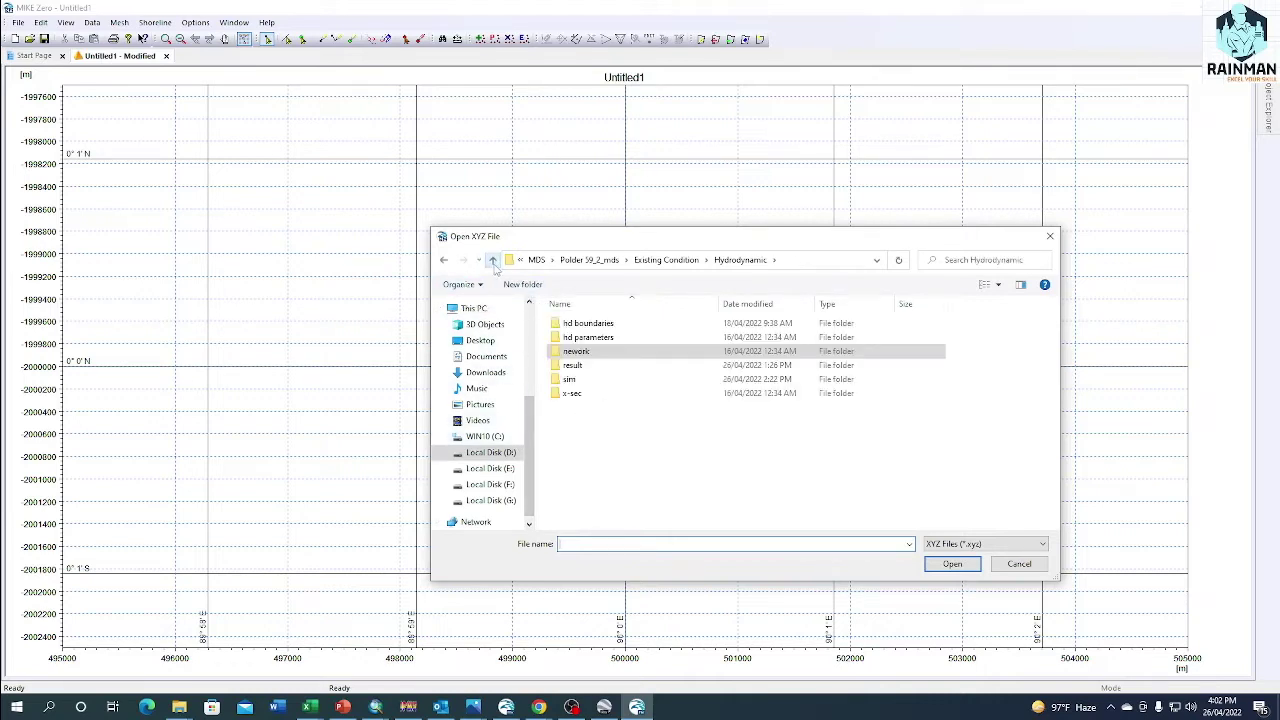
left_click(490, 468)
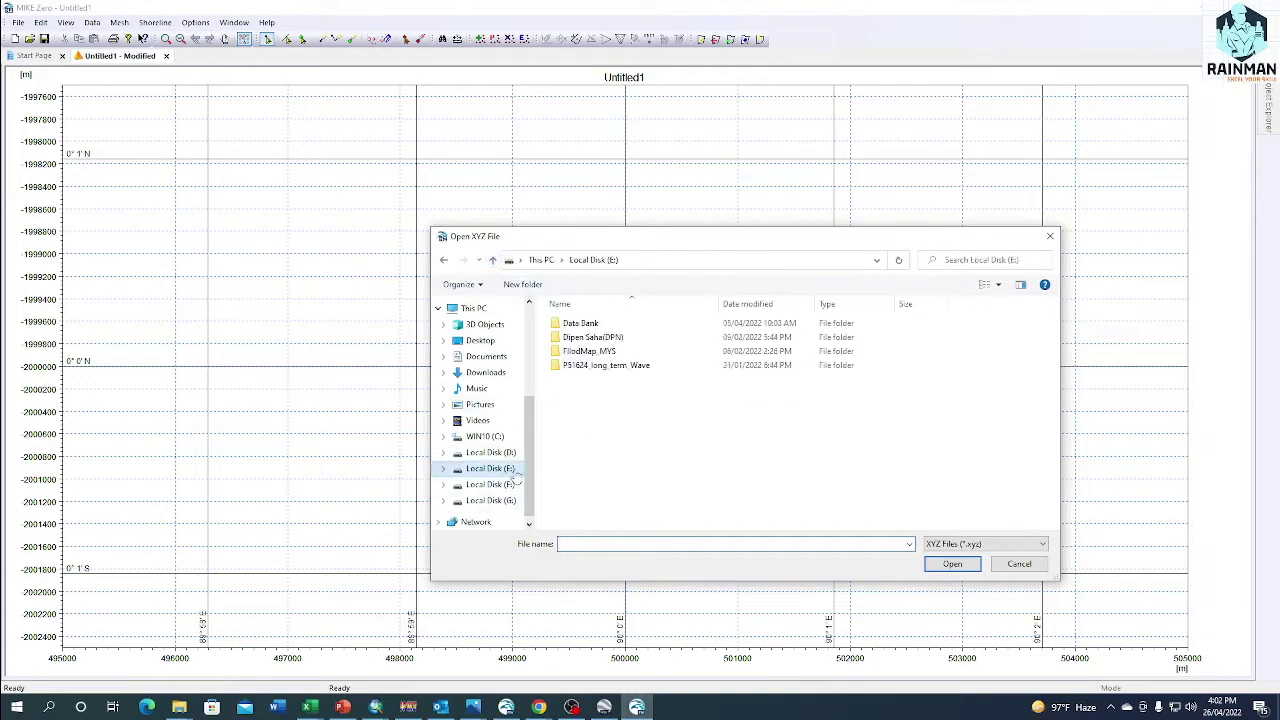
double_click(590, 337)
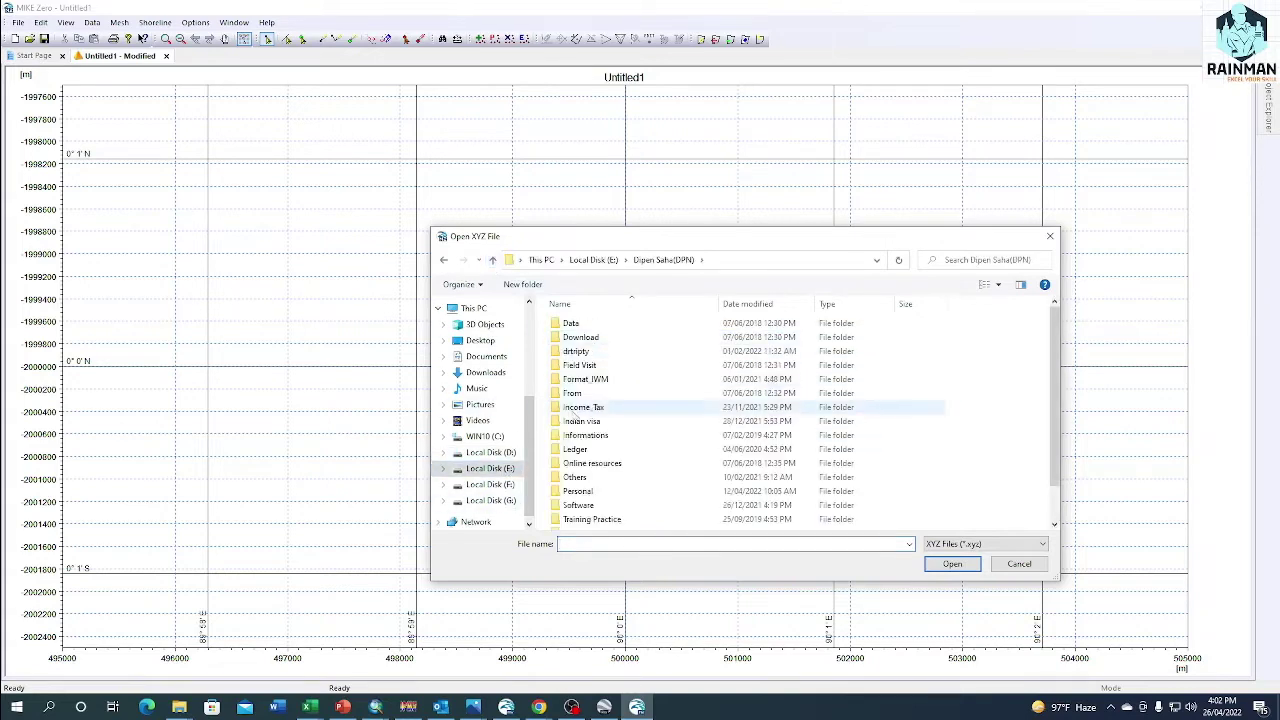
double_click(578, 491)
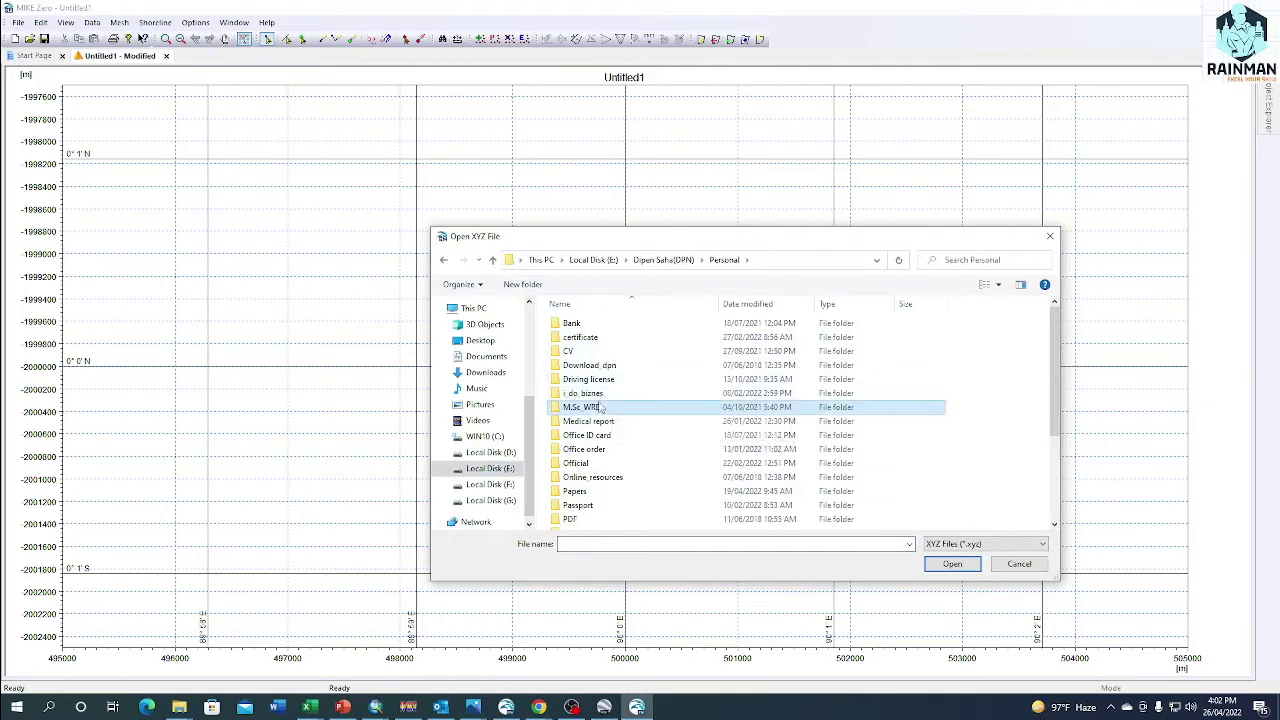
double_click(585, 393)
double_click(585, 351)
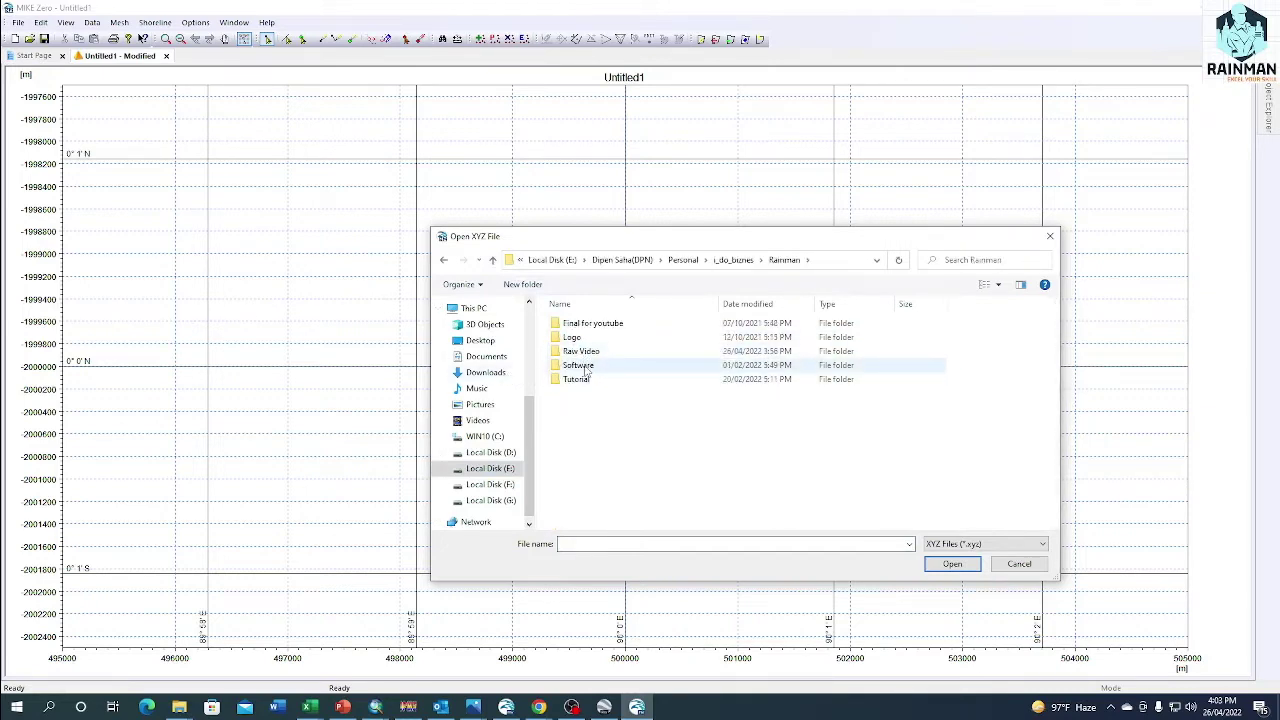
Open All_banklines_final_25m.xyz from Tutorial > Create mesh file for 2D hydrodynamic model as the boundary file
left_click(580, 381)
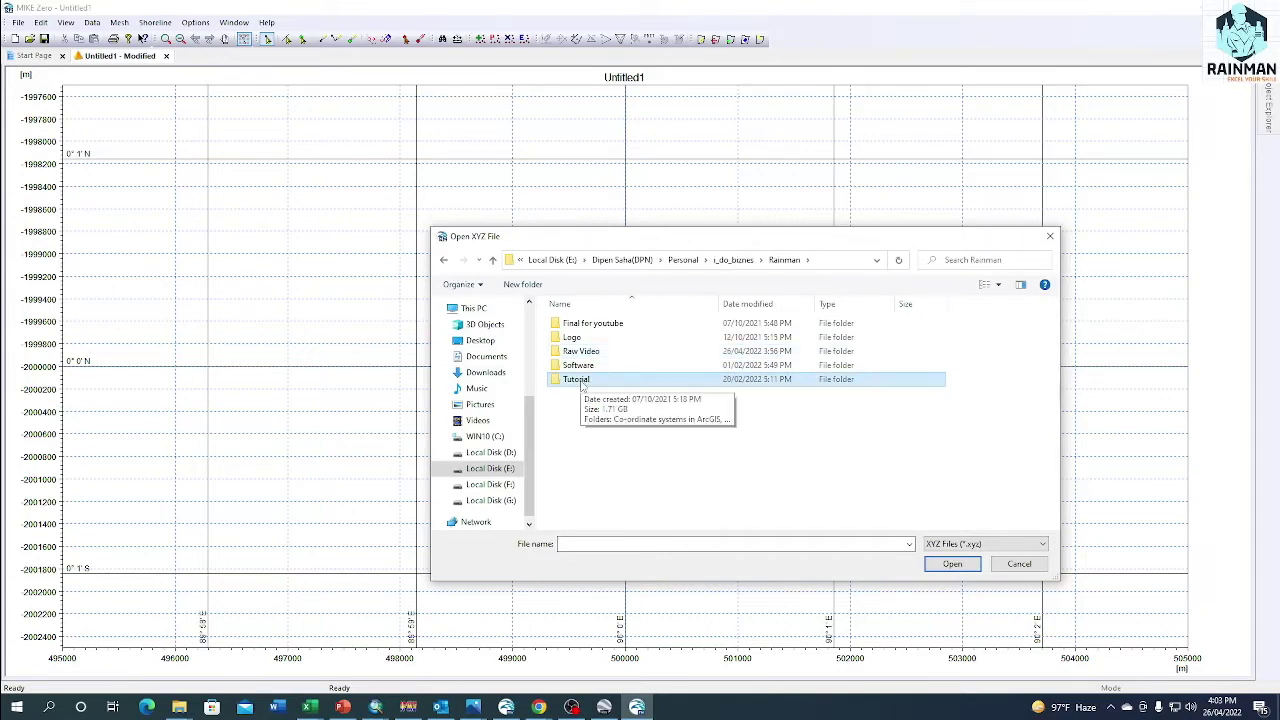
double_click(590, 381)
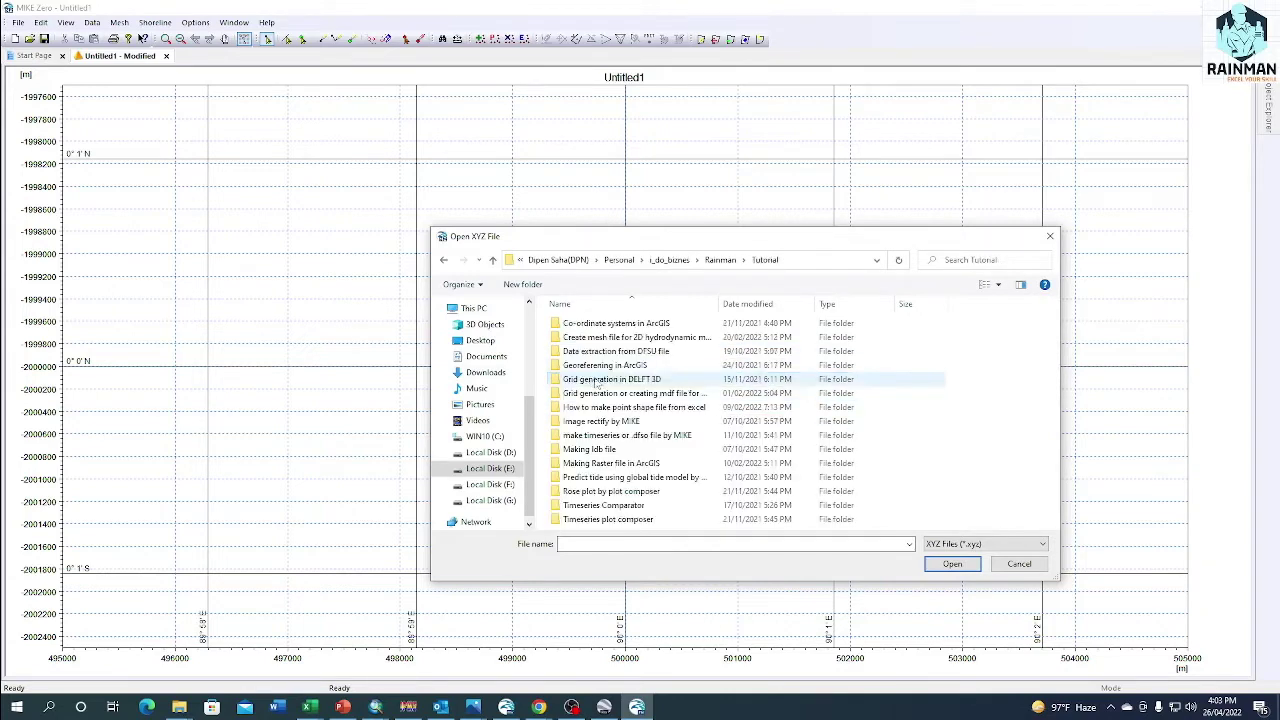
double_click(636, 338)
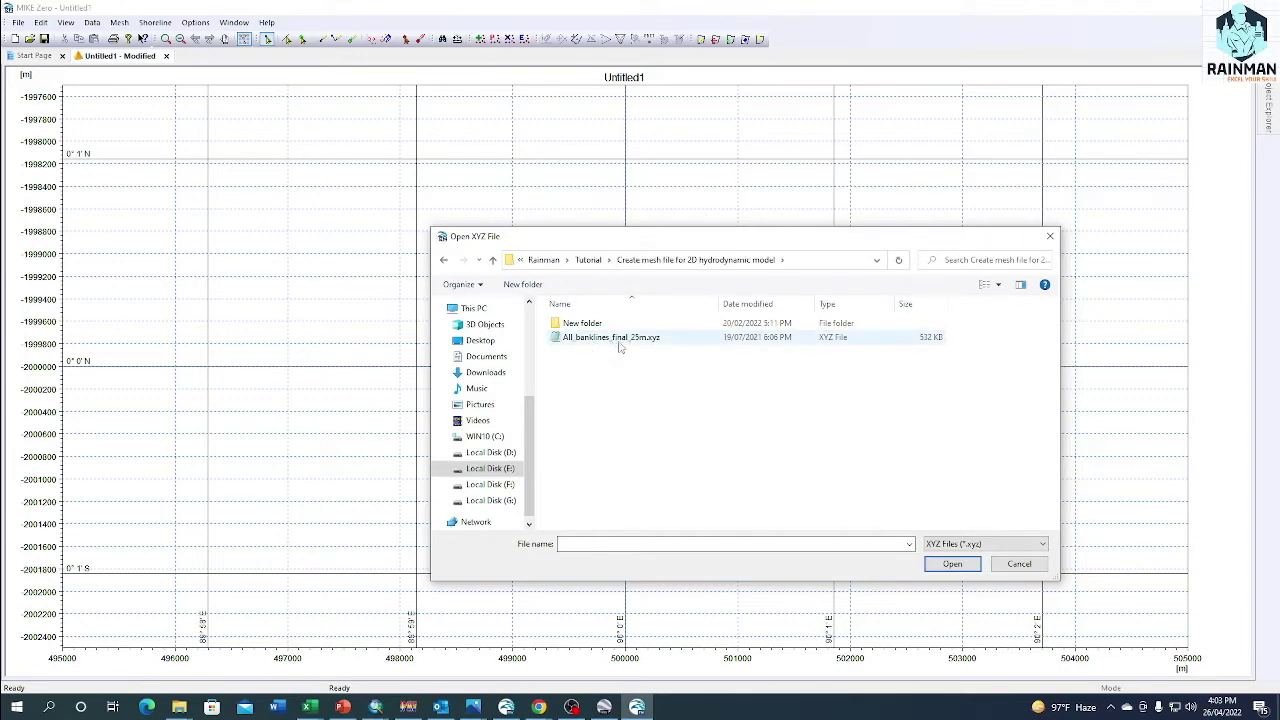
left_click(620, 346)
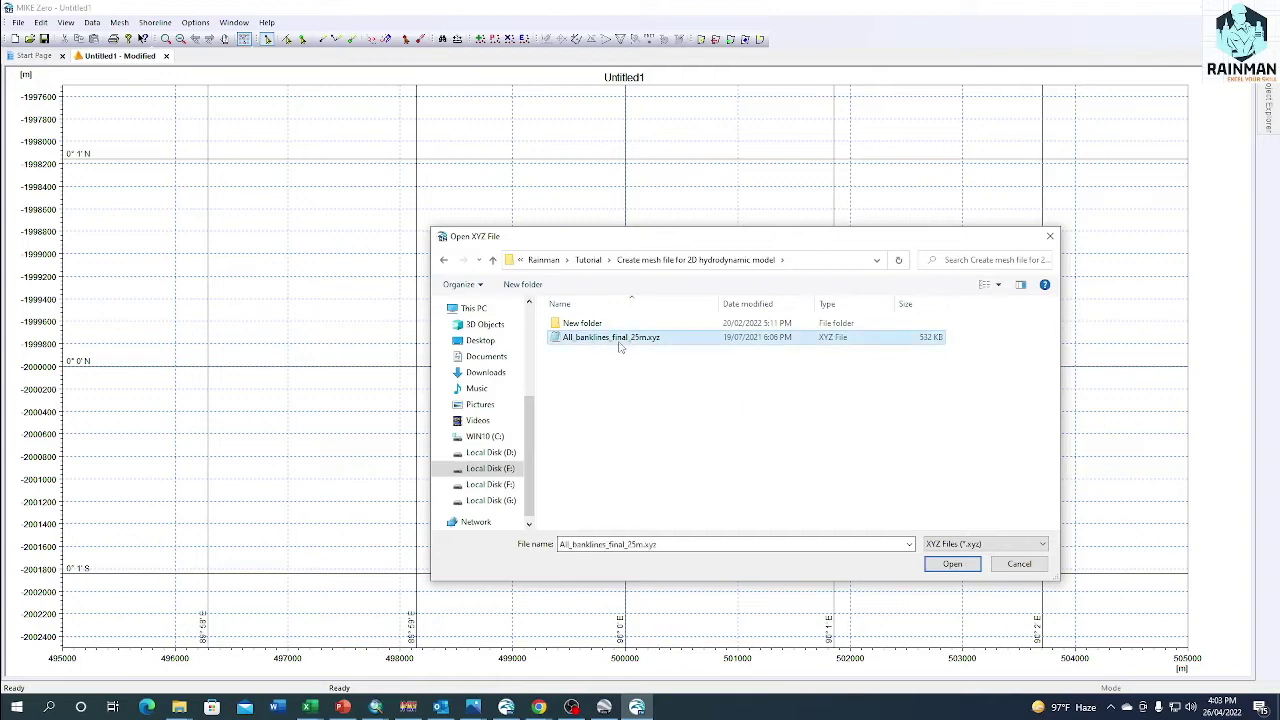
left_click(952, 565)
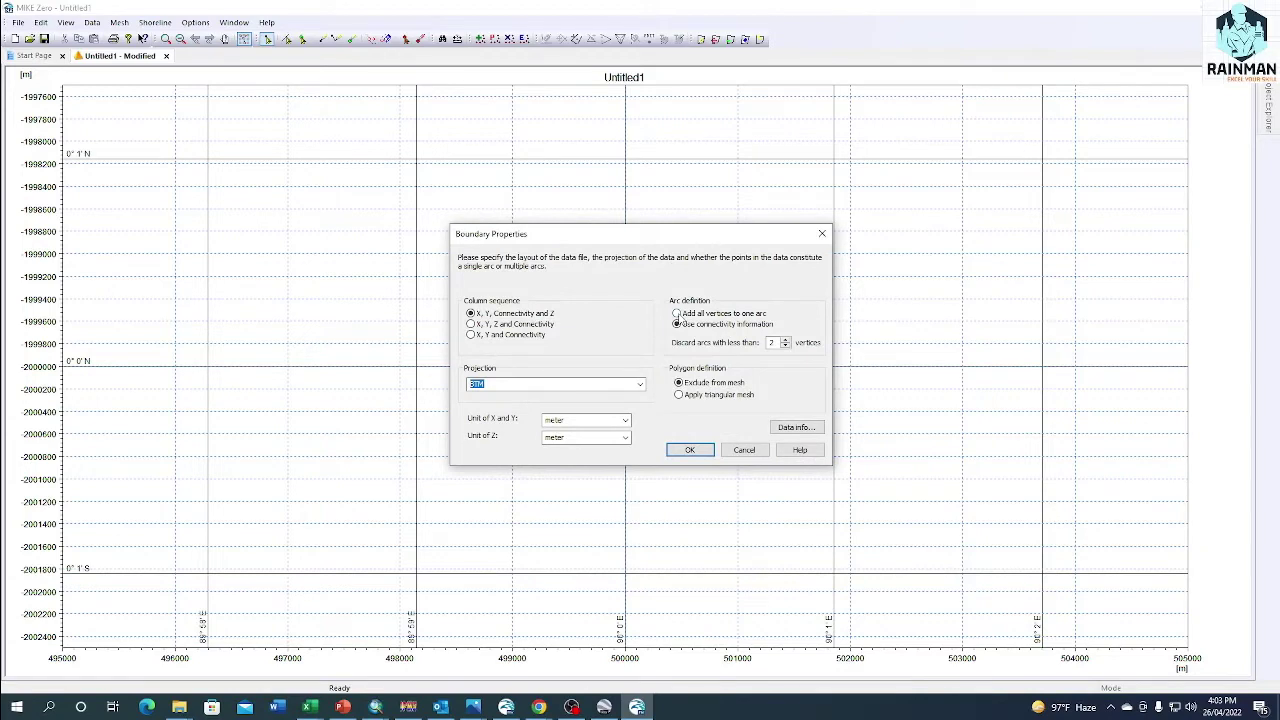
Import the bankline boundary with all vertices added to one arc and the column sequence X, Y and Connectivity
left_click(677, 314)
left_click(471, 335)
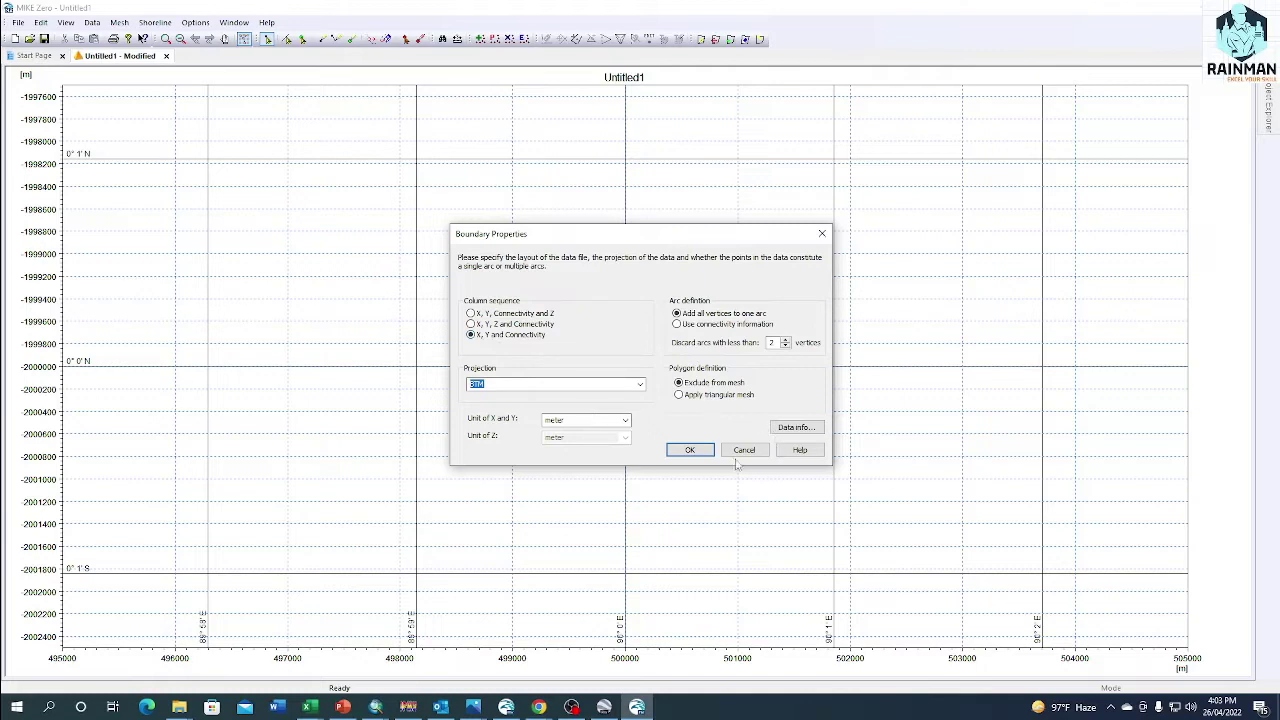
left_click(690, 450)
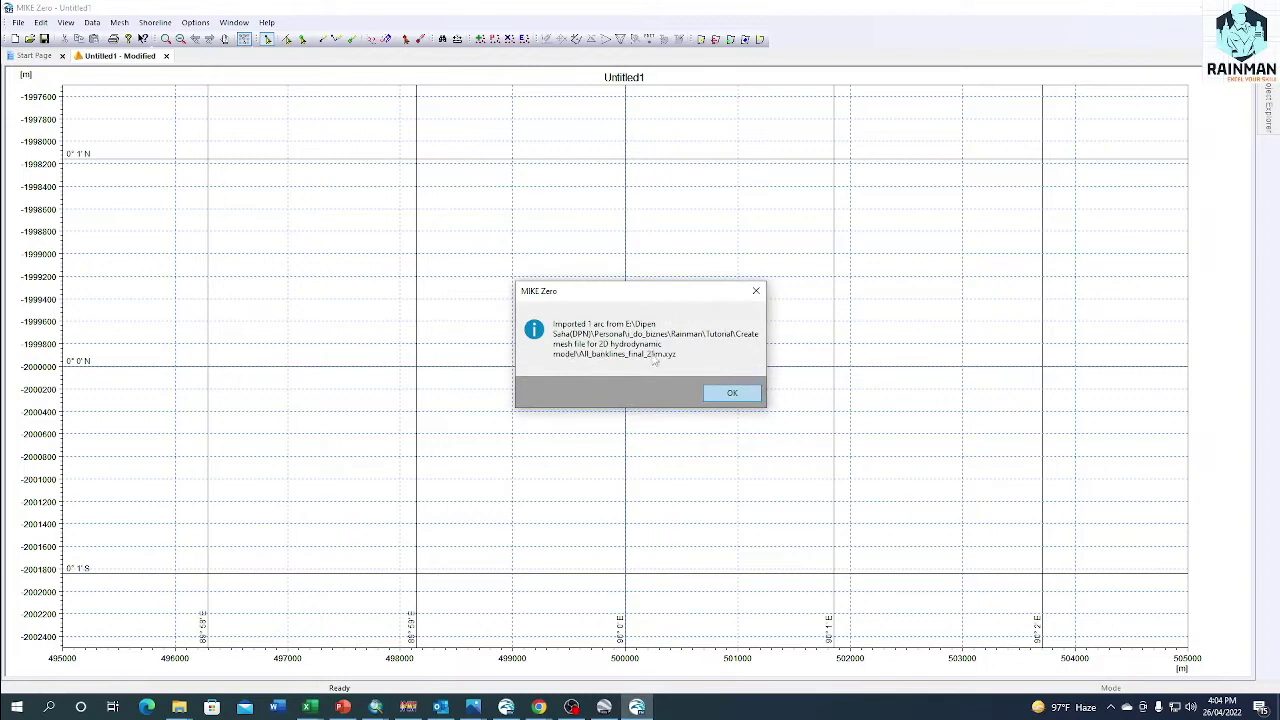
left_click(725, 392)
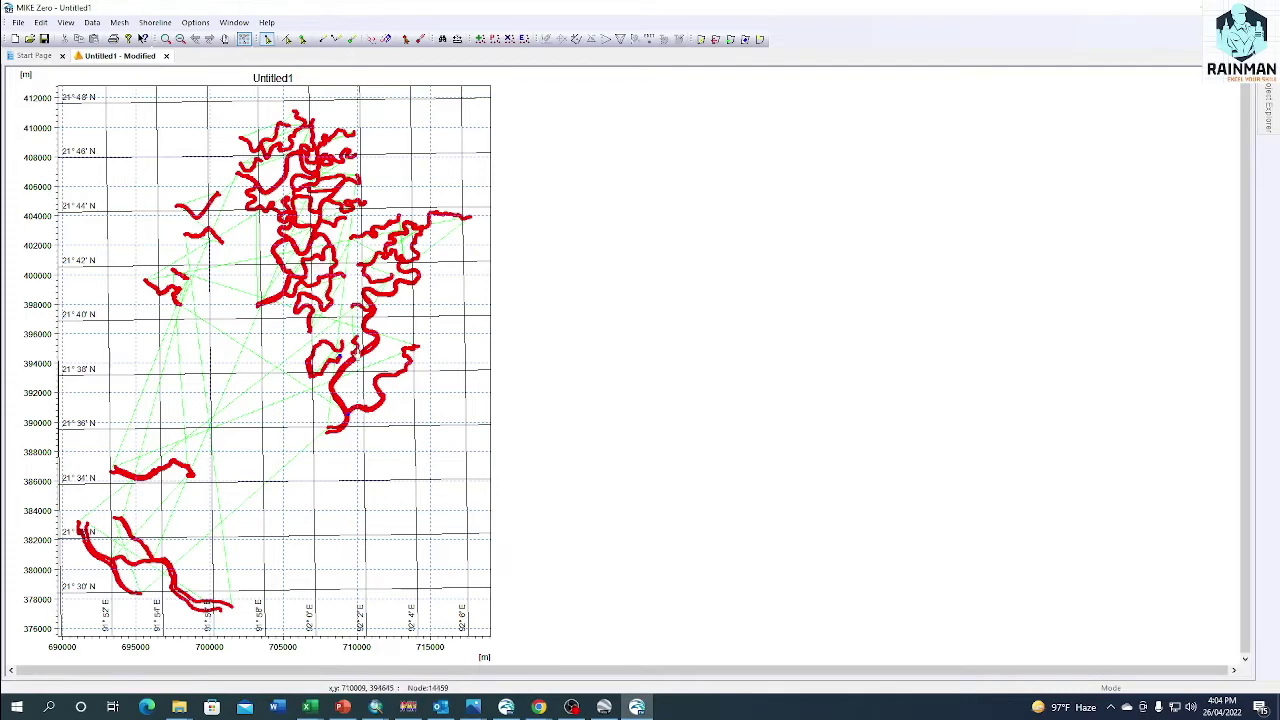
Examine the imported banklines and the stray lines connecting them across the whole area
scroll(364, 394, "up", 3)
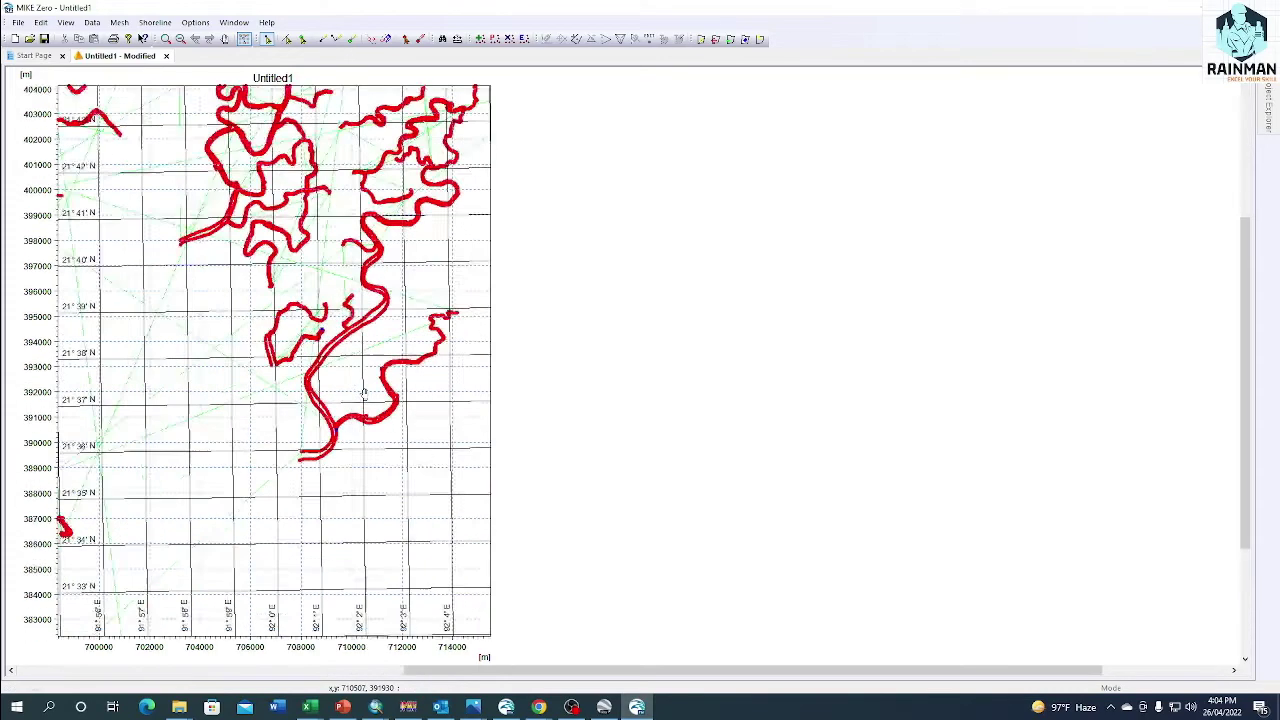
scroll(364, 394, "up", 2)
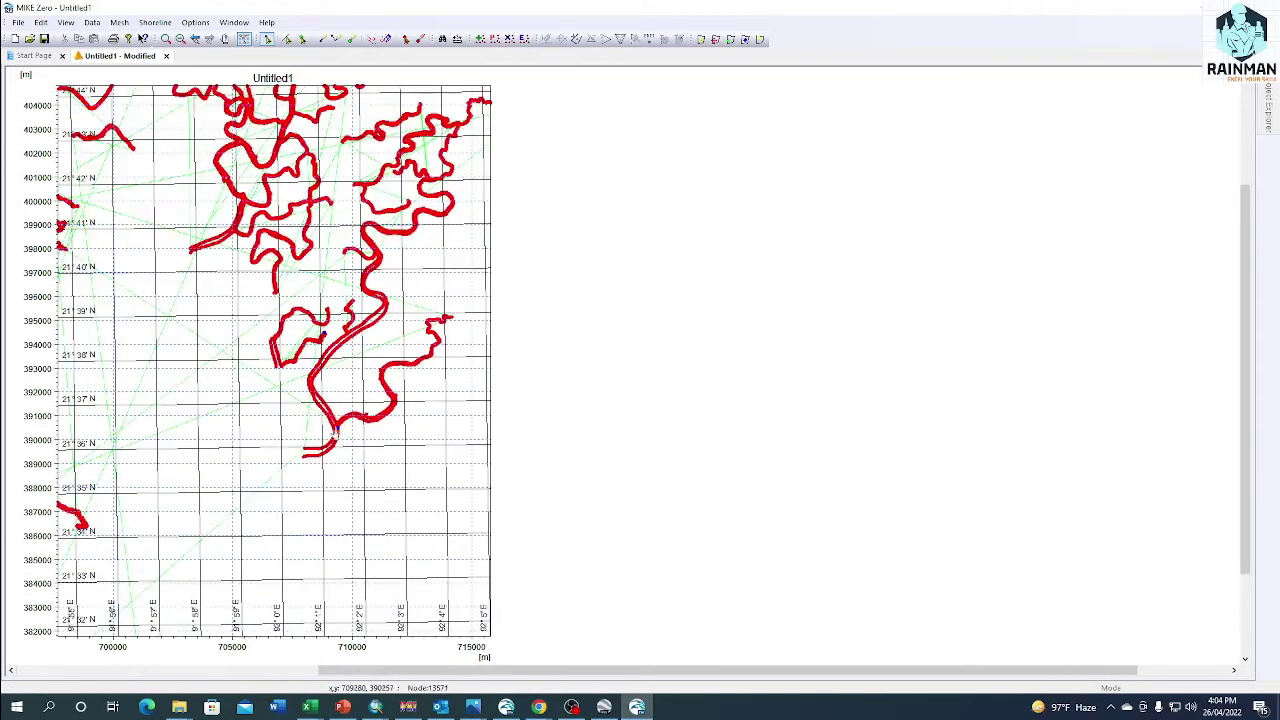
scroll(340, 435, "down", 3)
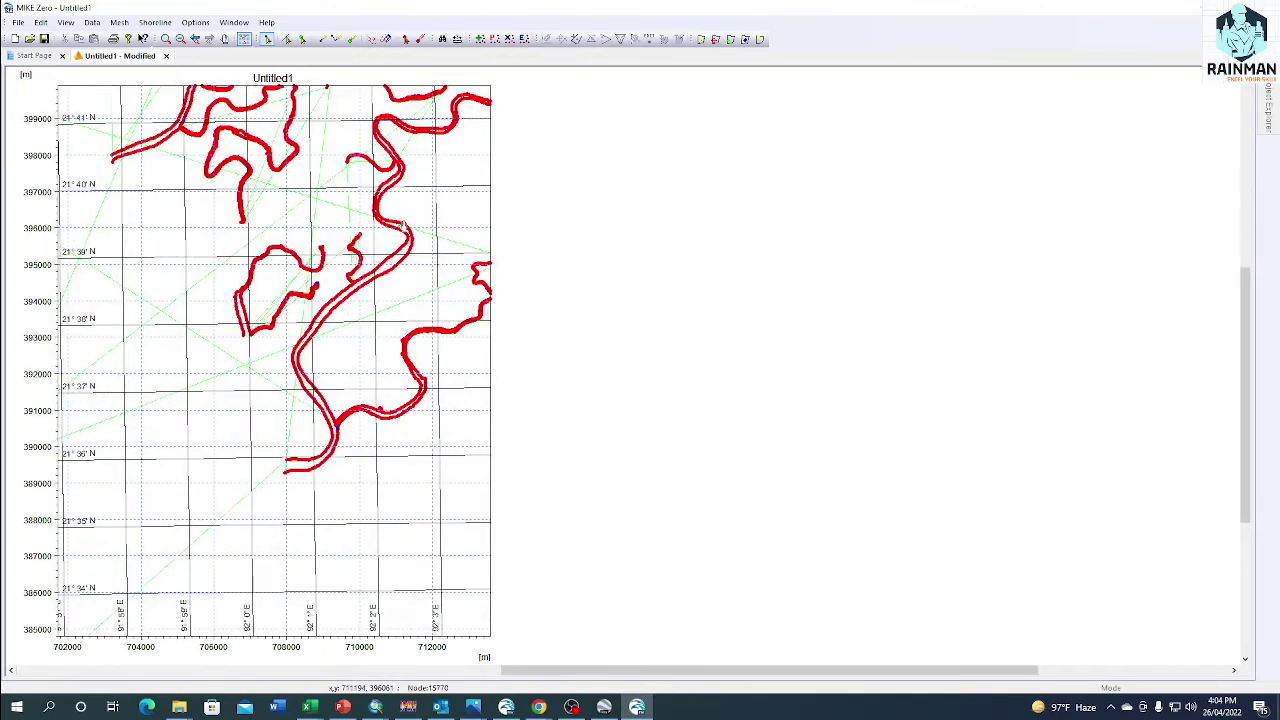
left_click_drag(328, 258, 433, 368)
scroll(433, 368, "down", 3)
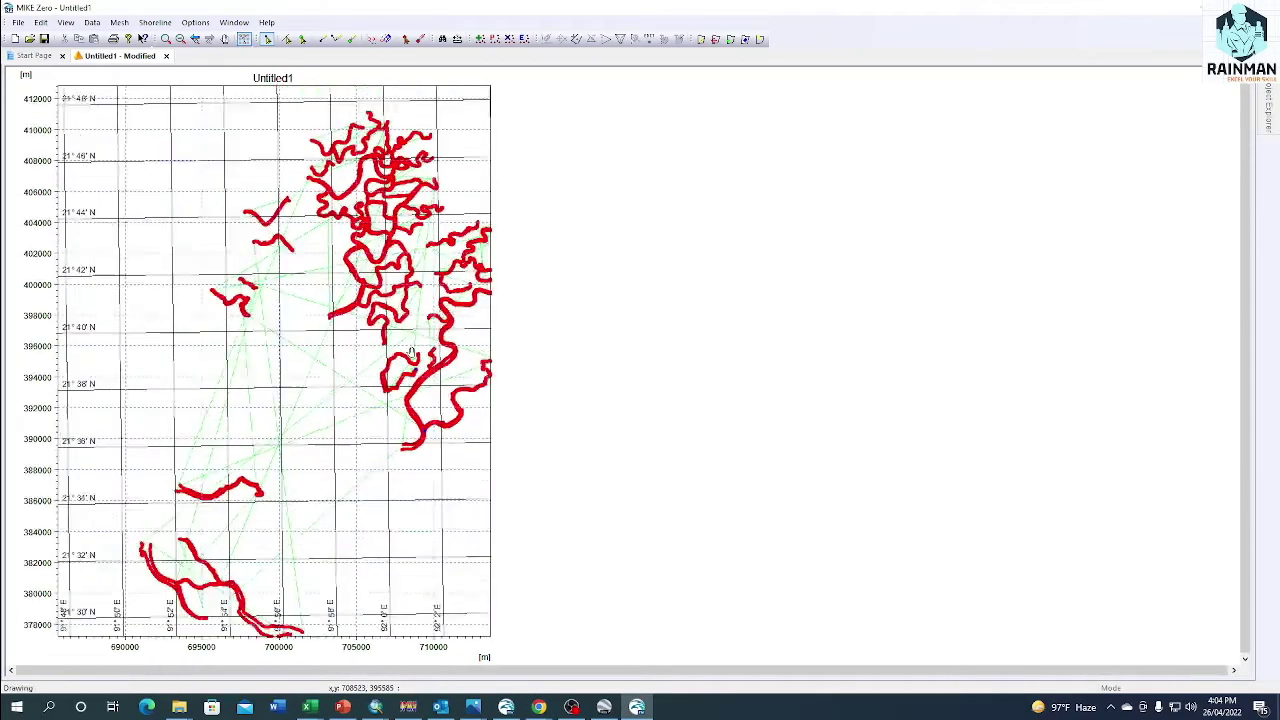
left_click_drag(334, 393, 310, 370)
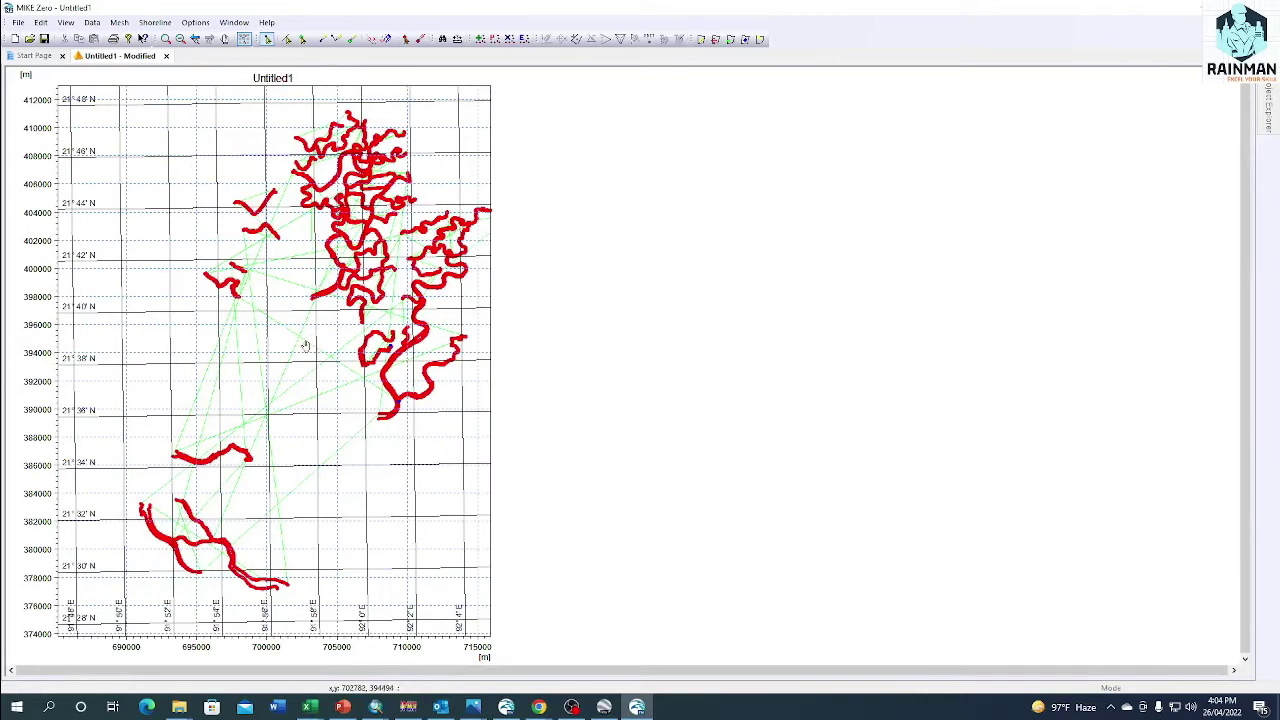
scroll(305, 345, "up", 2)
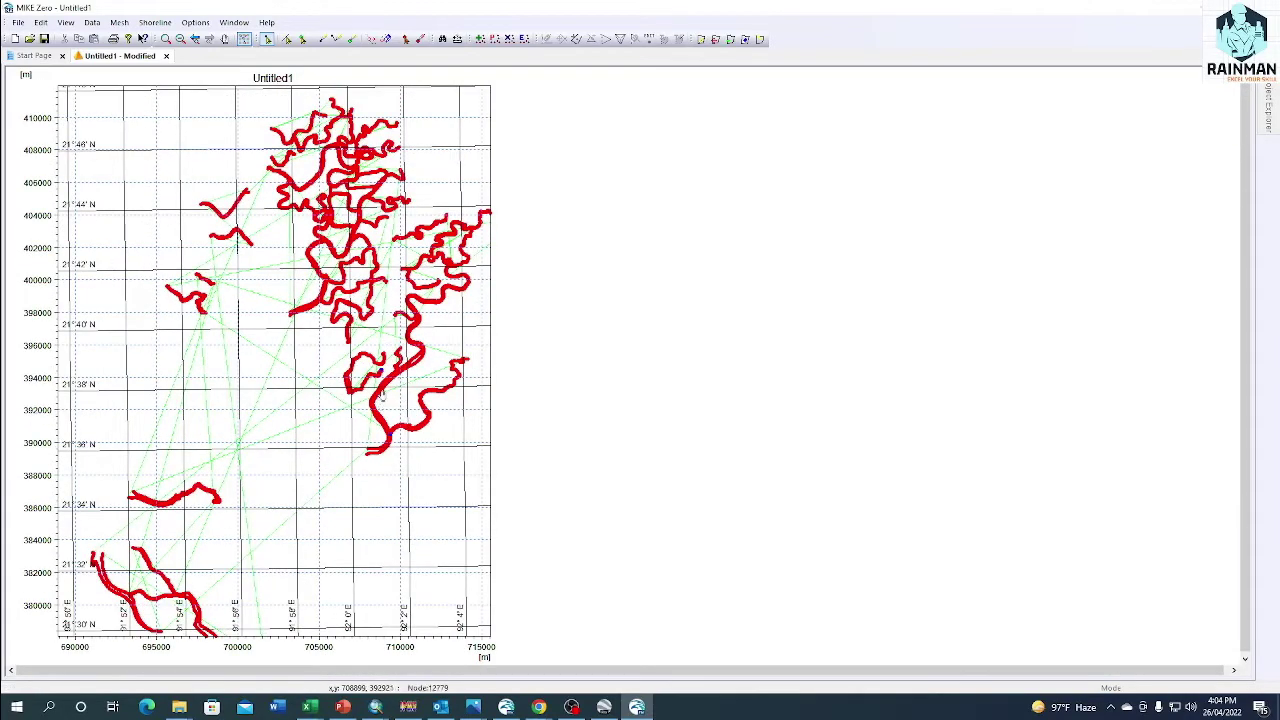
scroll(381, 395, "up", 2)
scroll(317, 339, "down", 3)
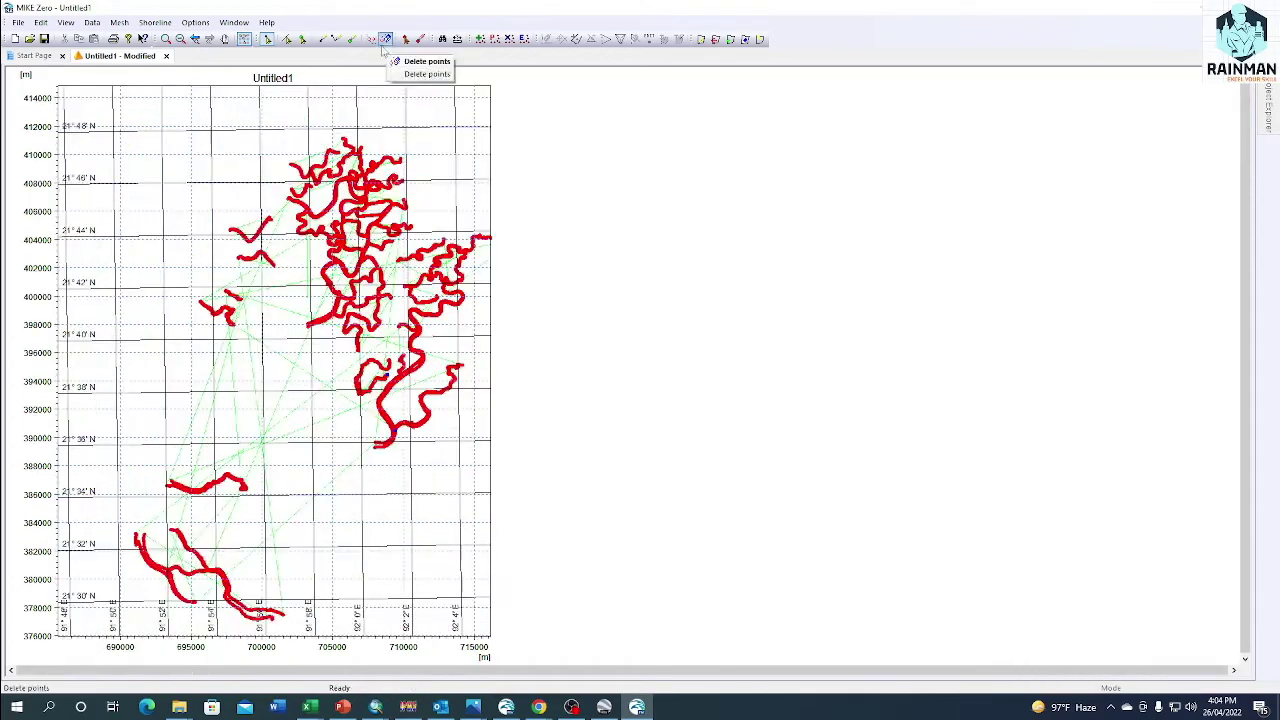
Delete the points of the northern bankline network above about northing 397000 and of all the southwestern banklines
left_click(385, 42)
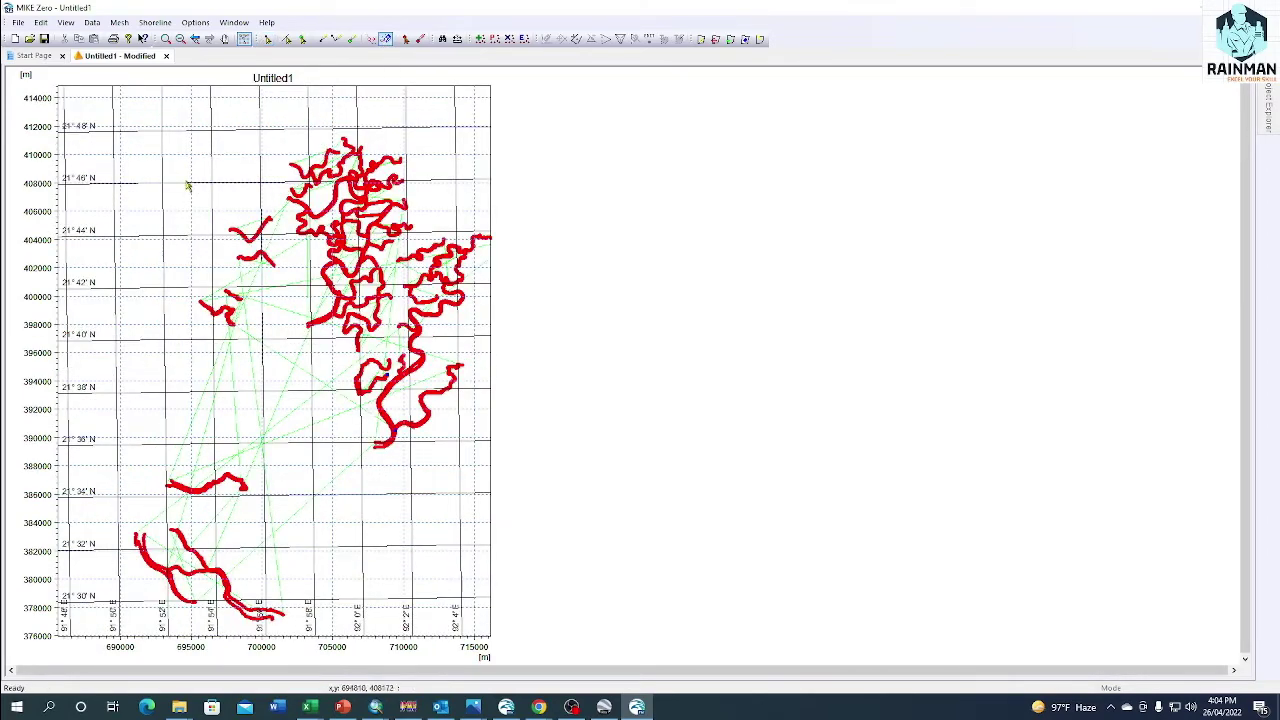
left_click_drag(180, 136, 536, 330)
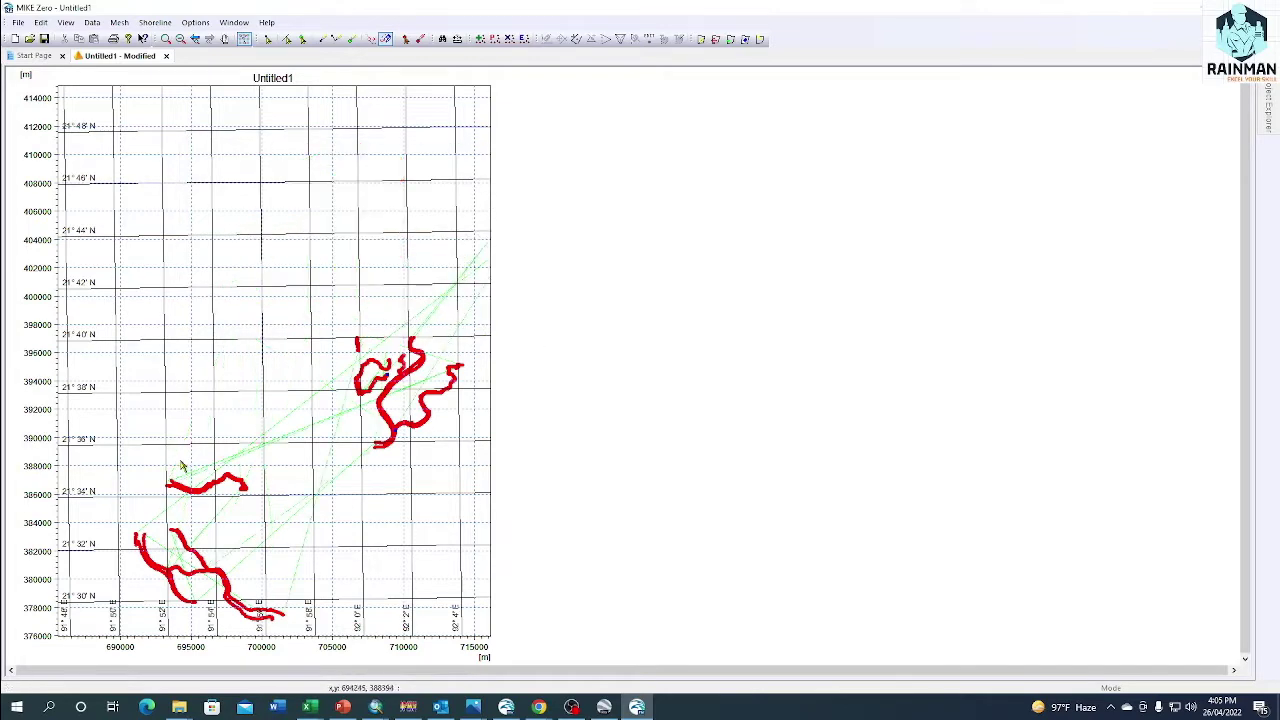
left_click_drag(236, 422, 271, 169)
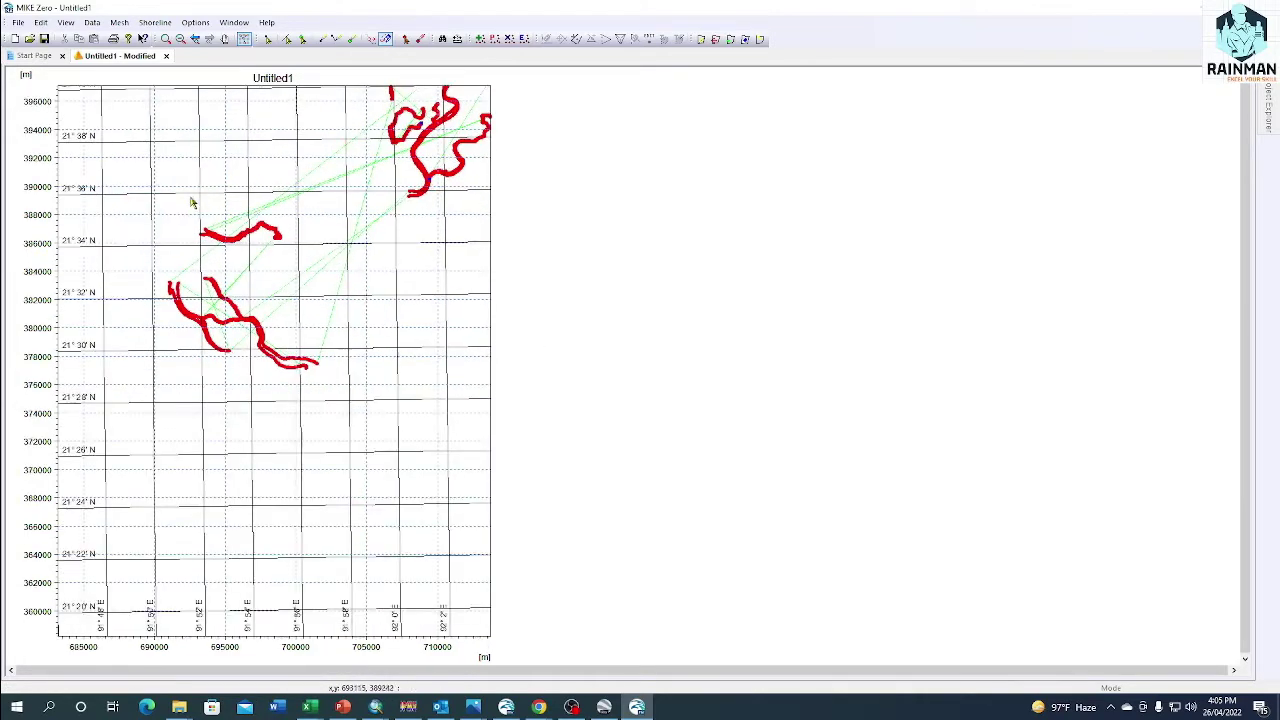
left_click_drag(110, 185, 349, 423)
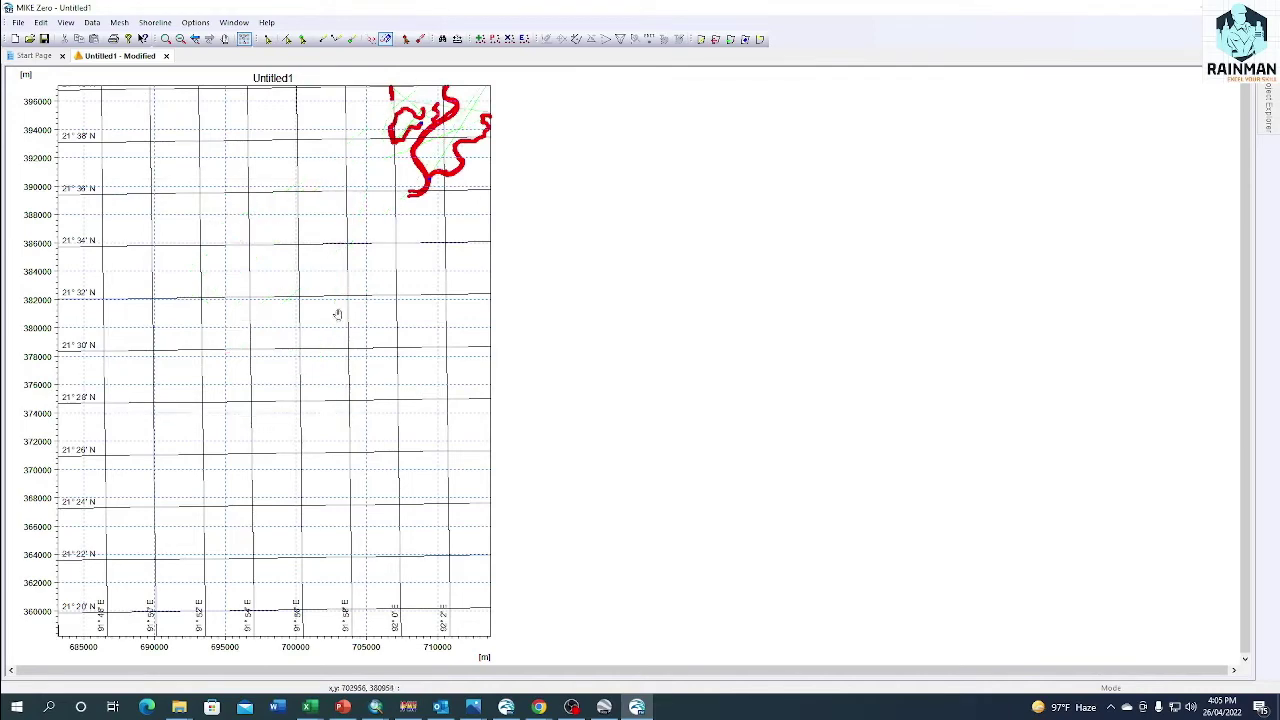
Delete the upper points of the narrow side channel northwest of the main river, between about northings 394800 and 395800
left_click_drag(330, 280, 219, 529)
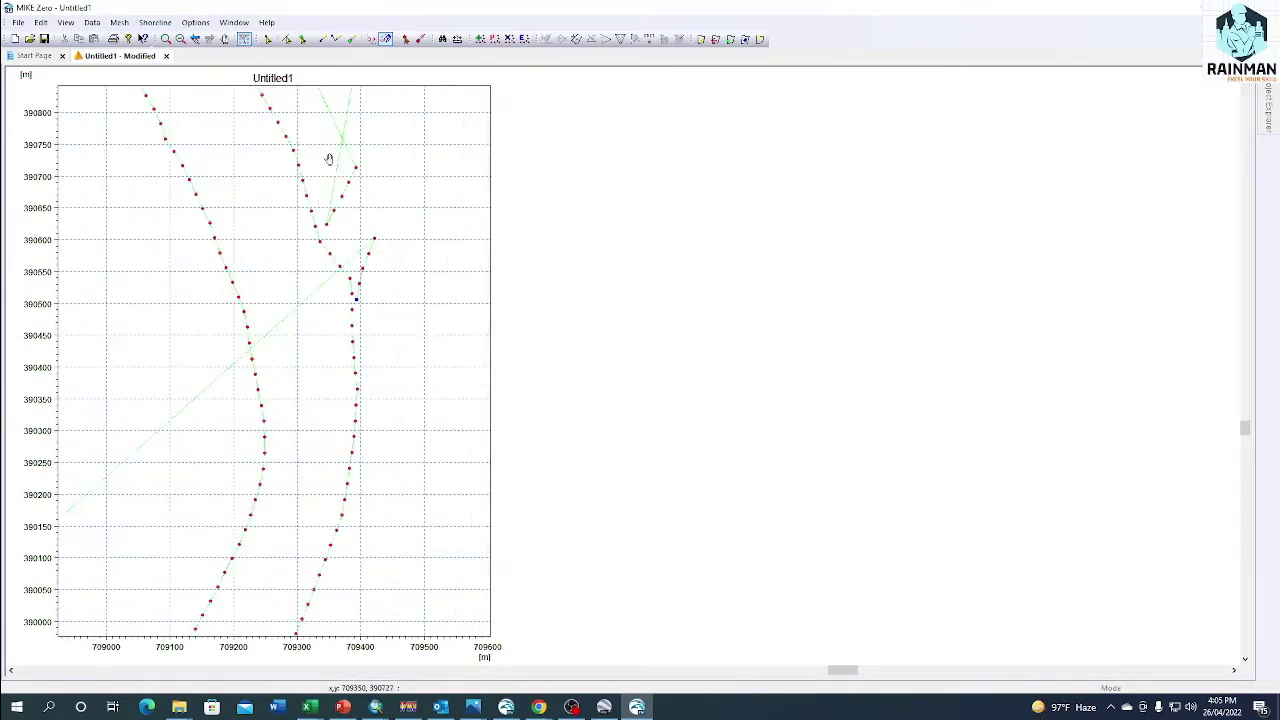
scroll(323, 209, "up", 1)
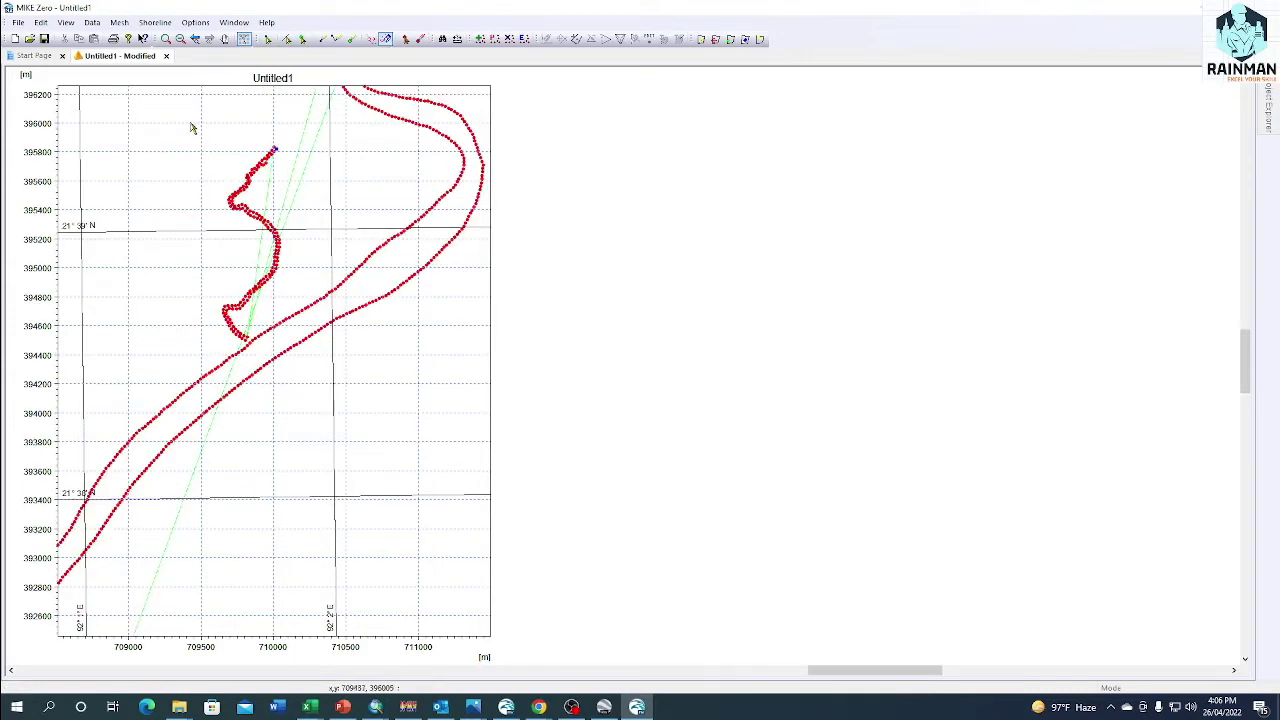
left_click_drag(186, 122, 292, 231)
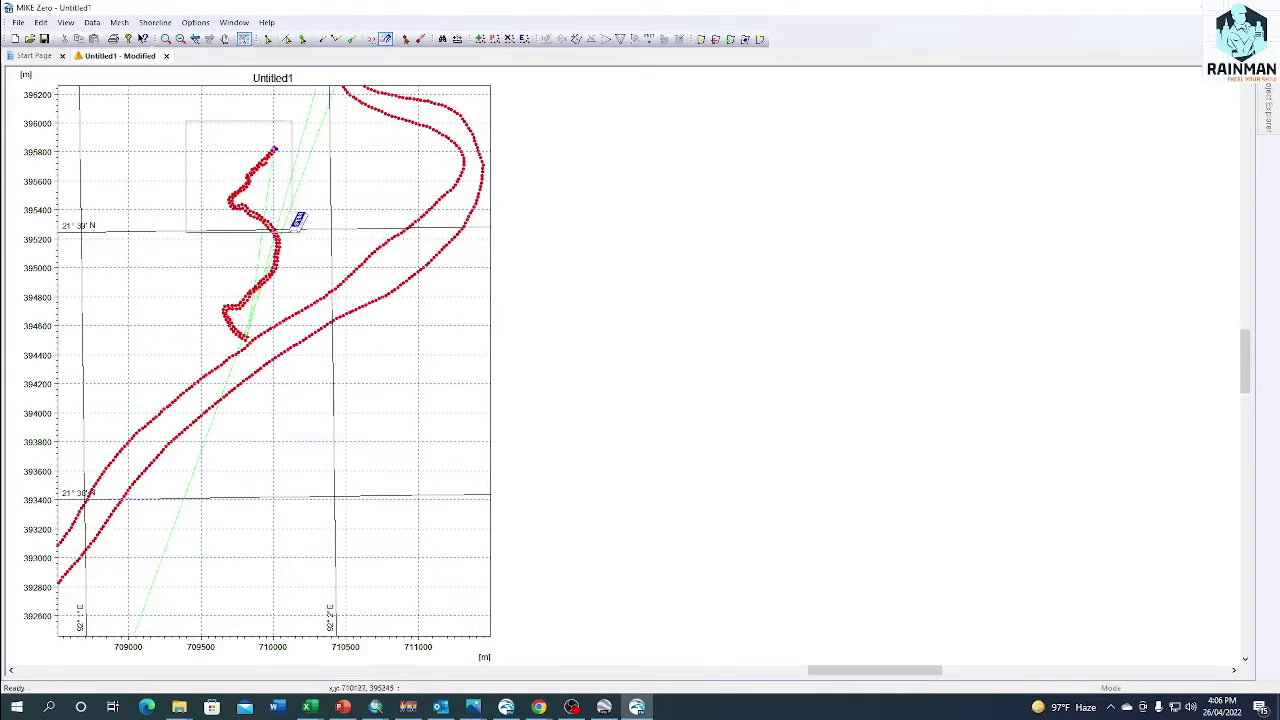
left_click_drag(214, 219, 310, 284)
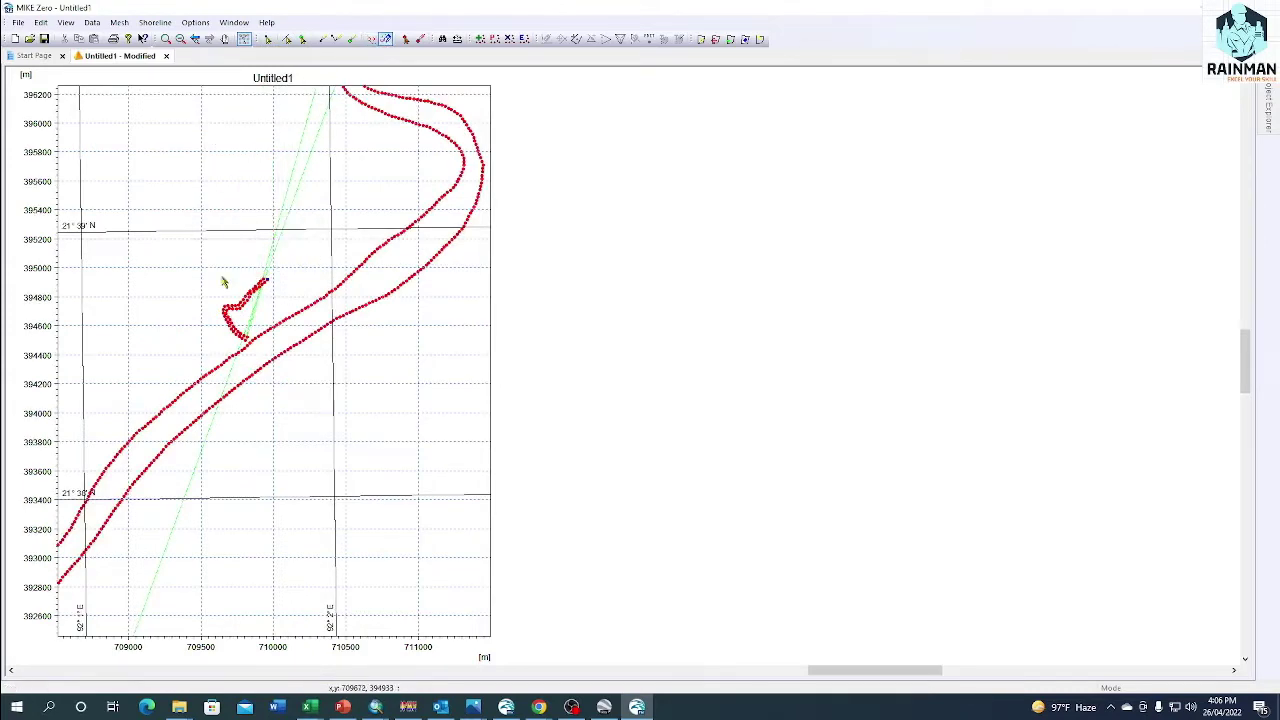
left_click_drag(206, 267, 306, 306)
Delete the remaining side-channel points near its junction with the main river, keeping the main bankline points
scroll(222, 345, "up", 3)
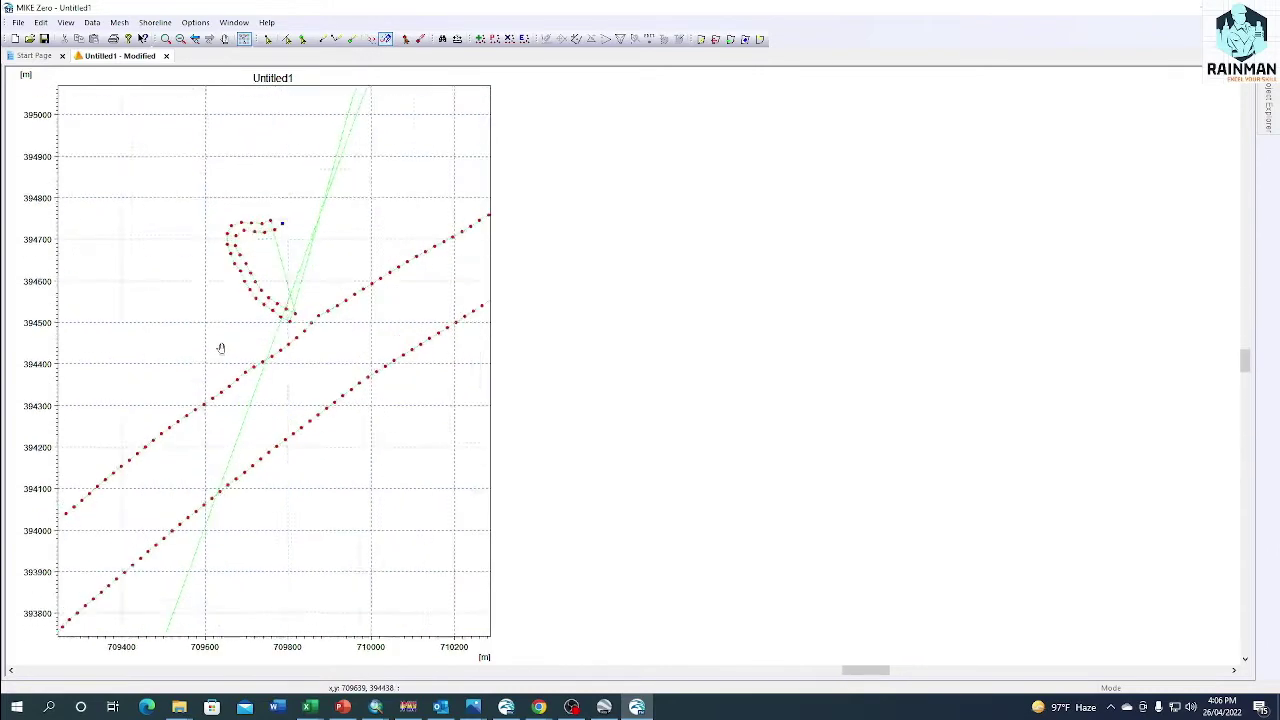
scroll(221, 348, "up", 1)
left_click_drag(178, 185, 294, 286)
key("Delete")
left_click_drag(208, 240, 321, 320)
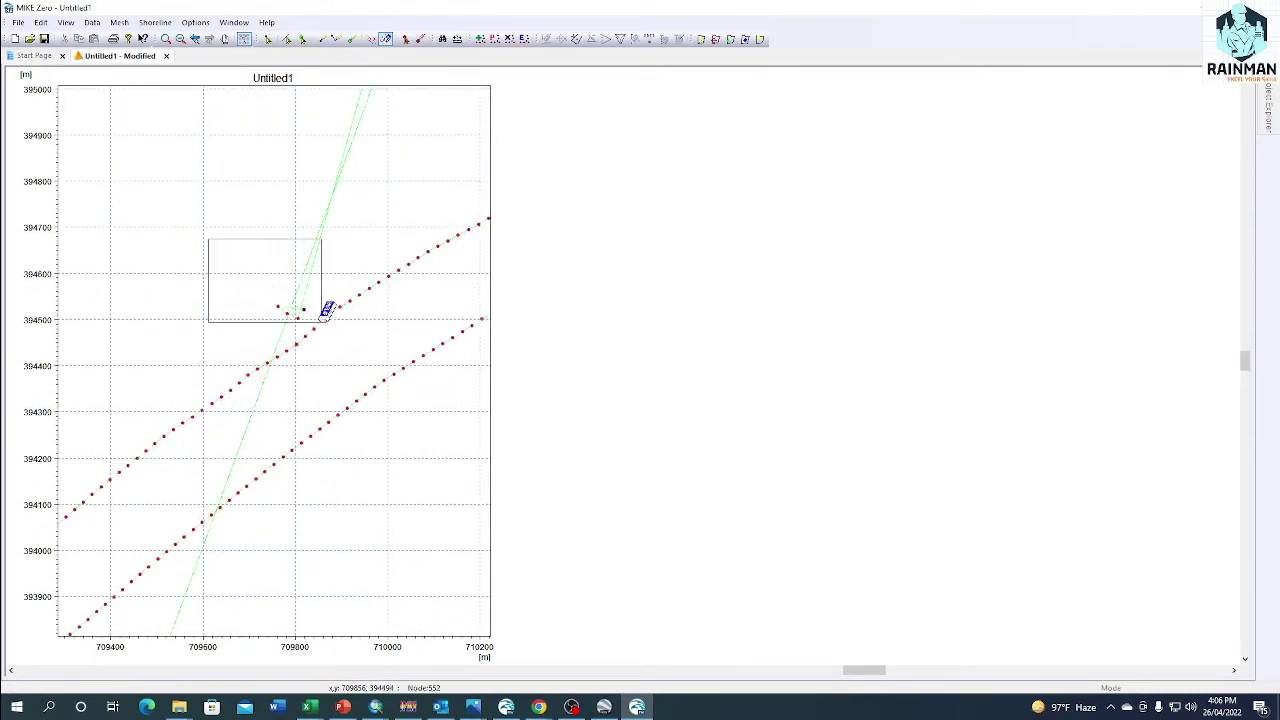
key("Delete")
left_click_drag(265, 208, 330, 256)
Delete the stray straight line that crosses the main river channel between its northern and southern parts
scroll(305, 233, "down", 4)
scroll(301, 236, "down", 2)
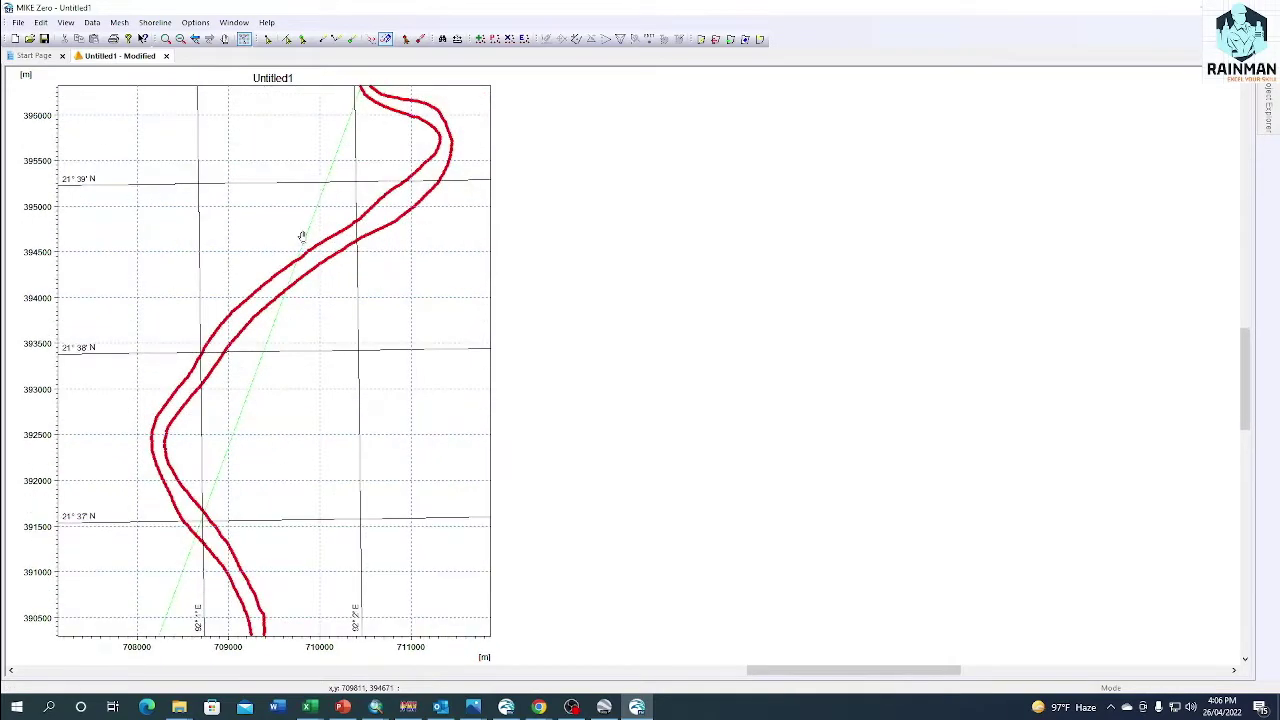
left_click(358, 102)
key("Delete")
scroll(333, 213, "down", 3)
scroll(331, 349, "down", 2)
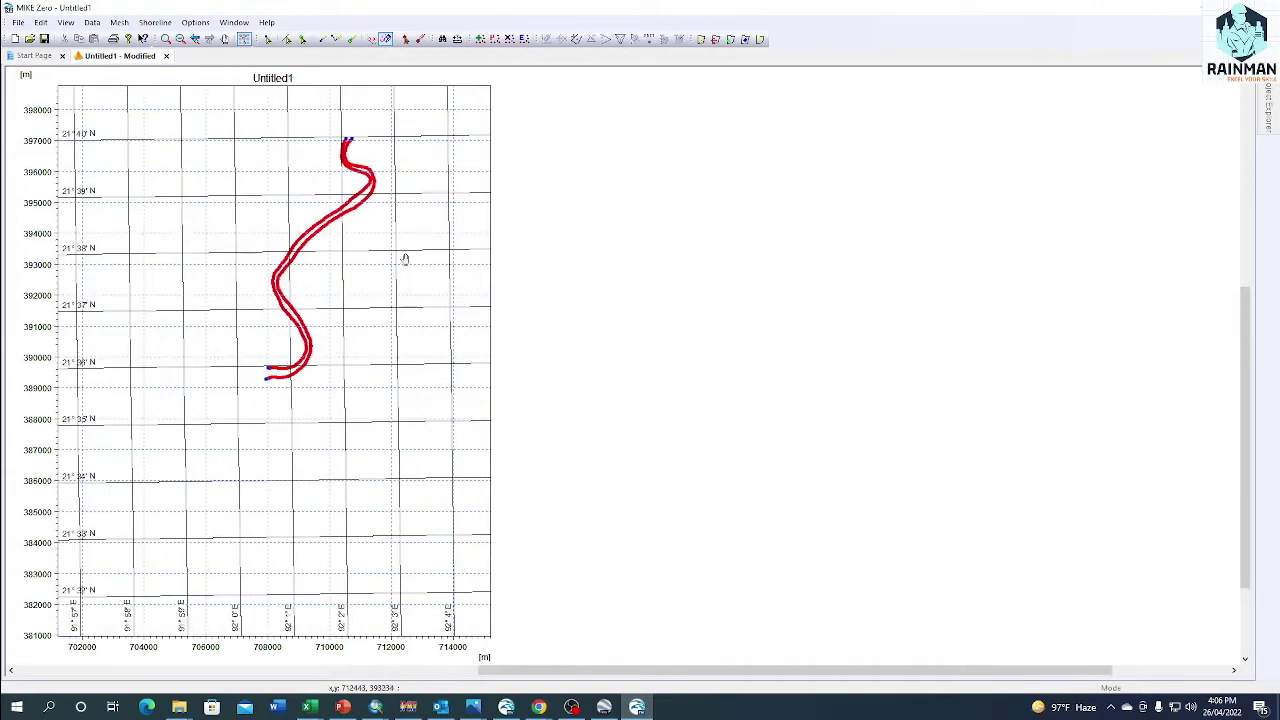
Draw an arc across the river's northern opening, joining the end nodes of the two banklines
left_click_drag(405, 259, 411, 352)
scroll(411, 355, "up", 3)
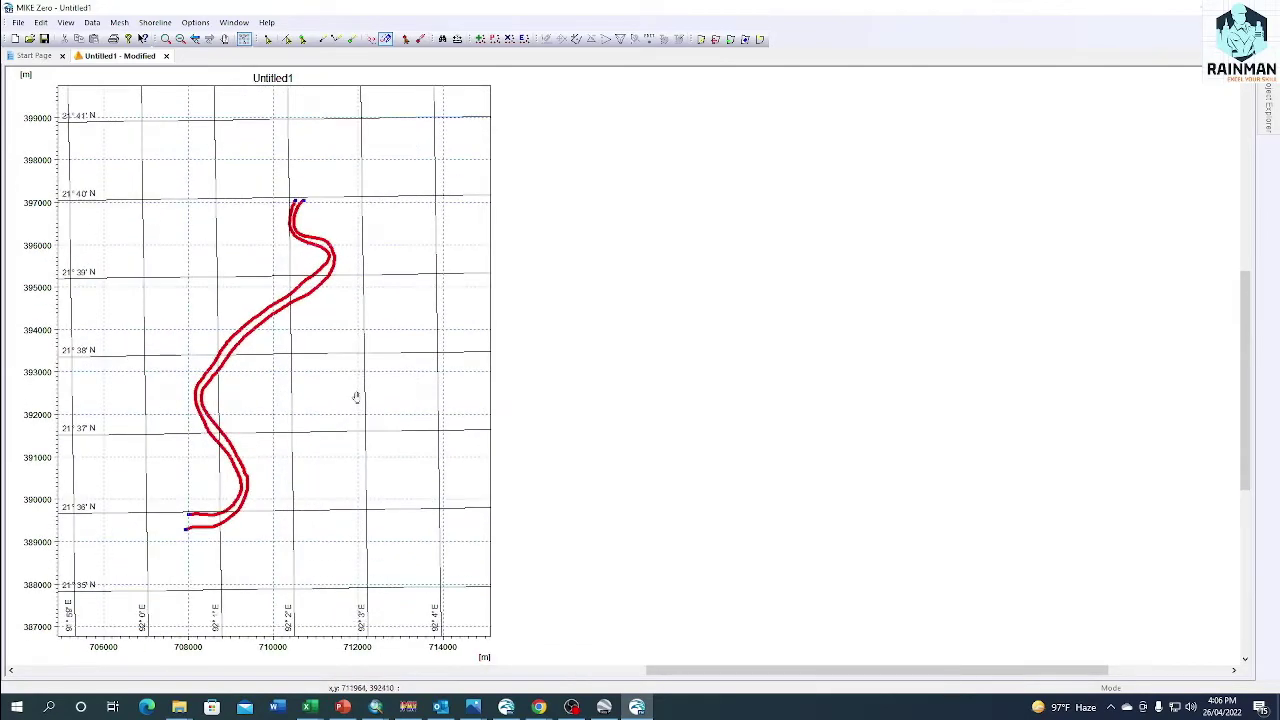
scroll(314, 379, "up", 1)
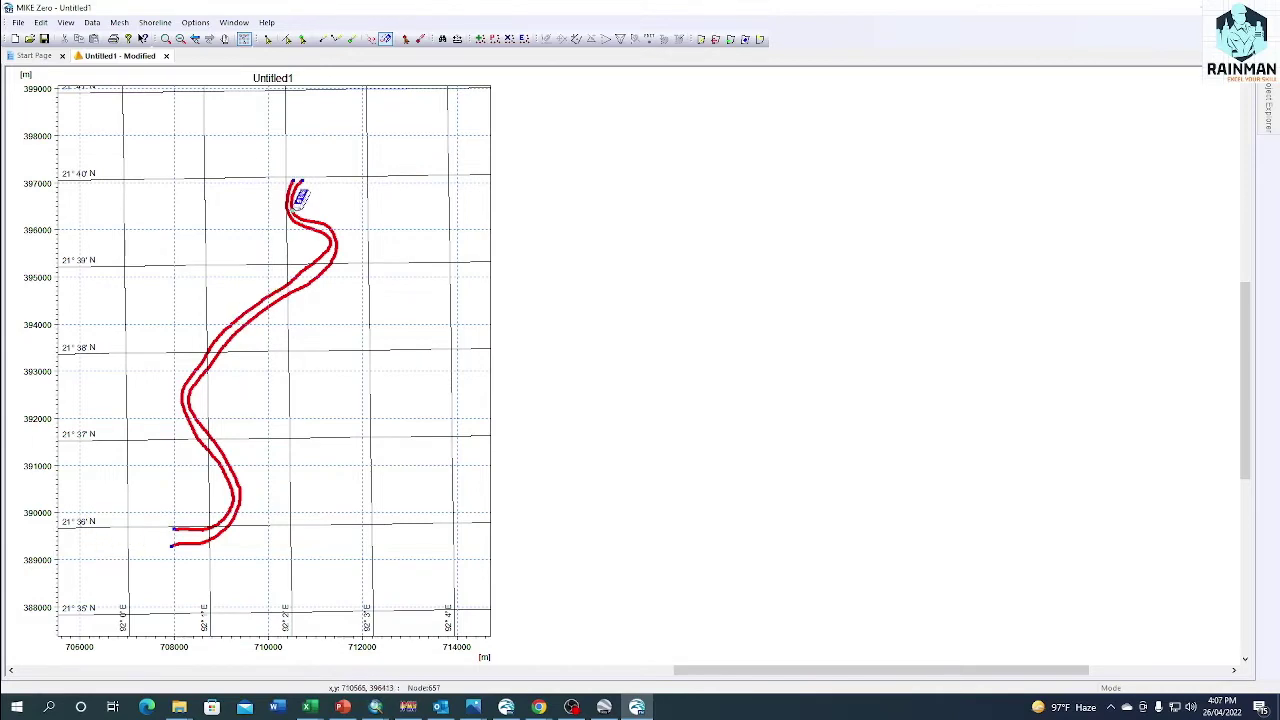
scroll(310, 212, "up", 2)
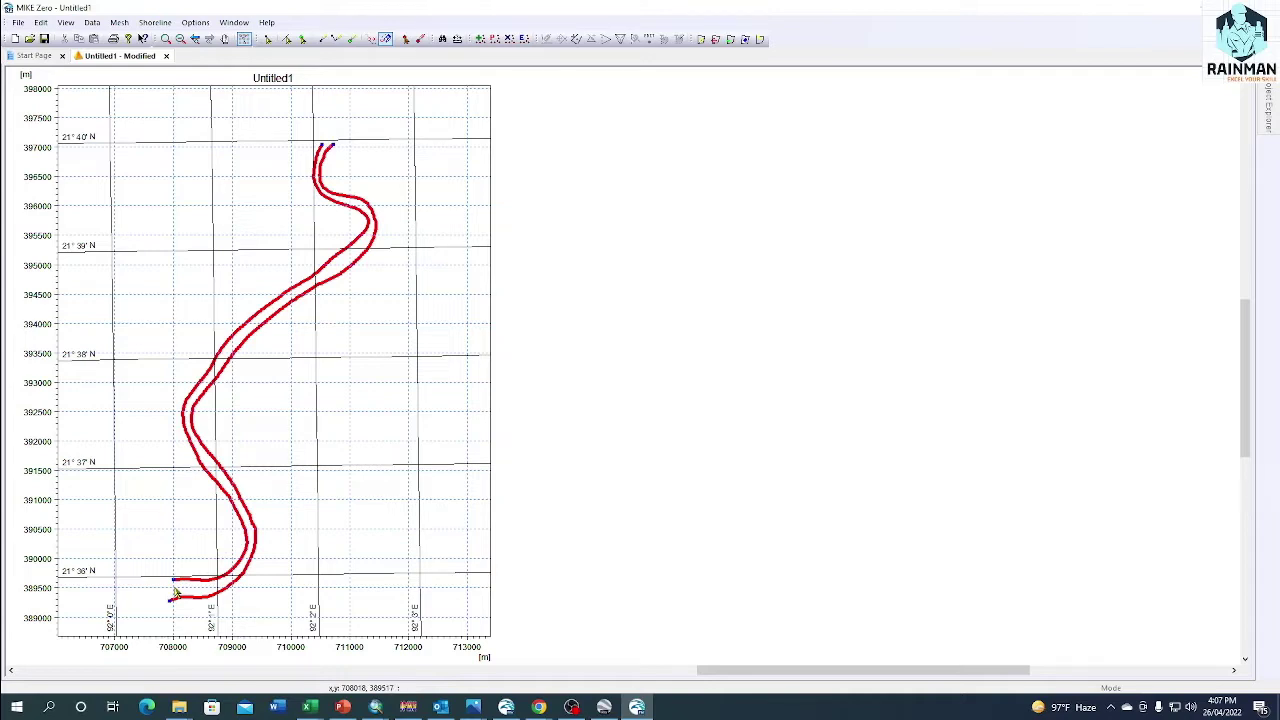
scroll(320, 137, "up", 4)
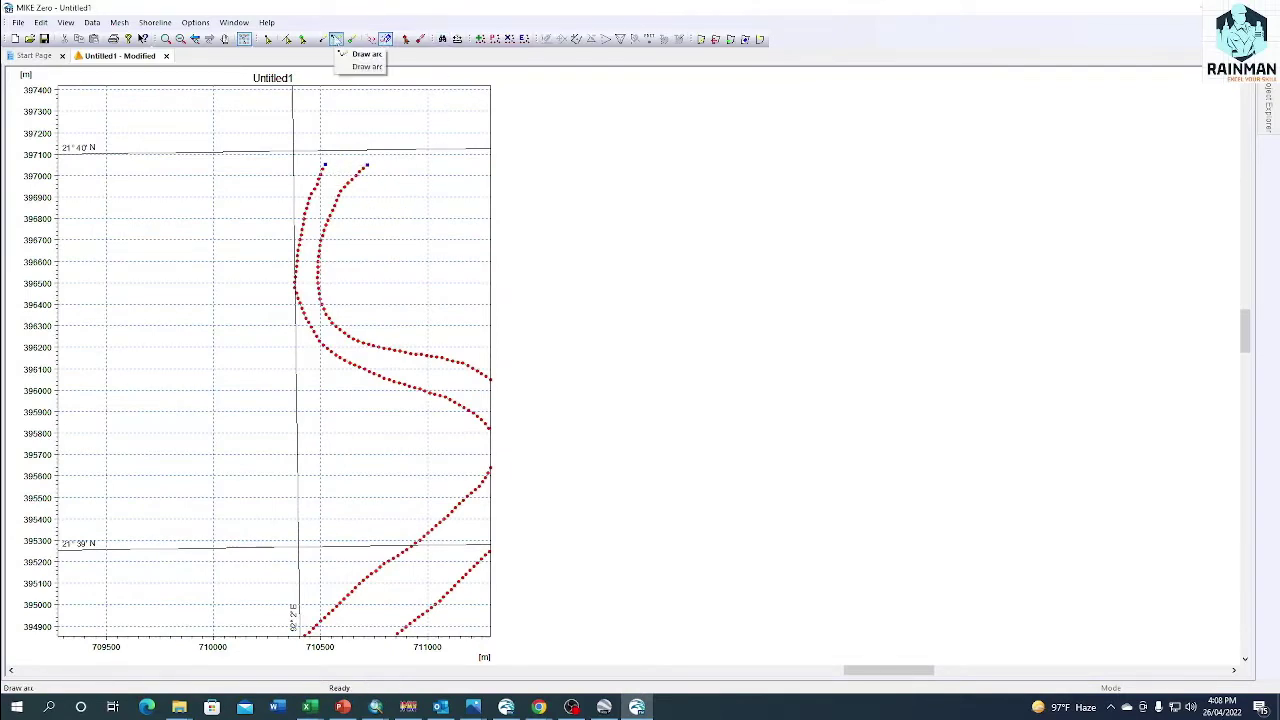
left_click(337, 41)
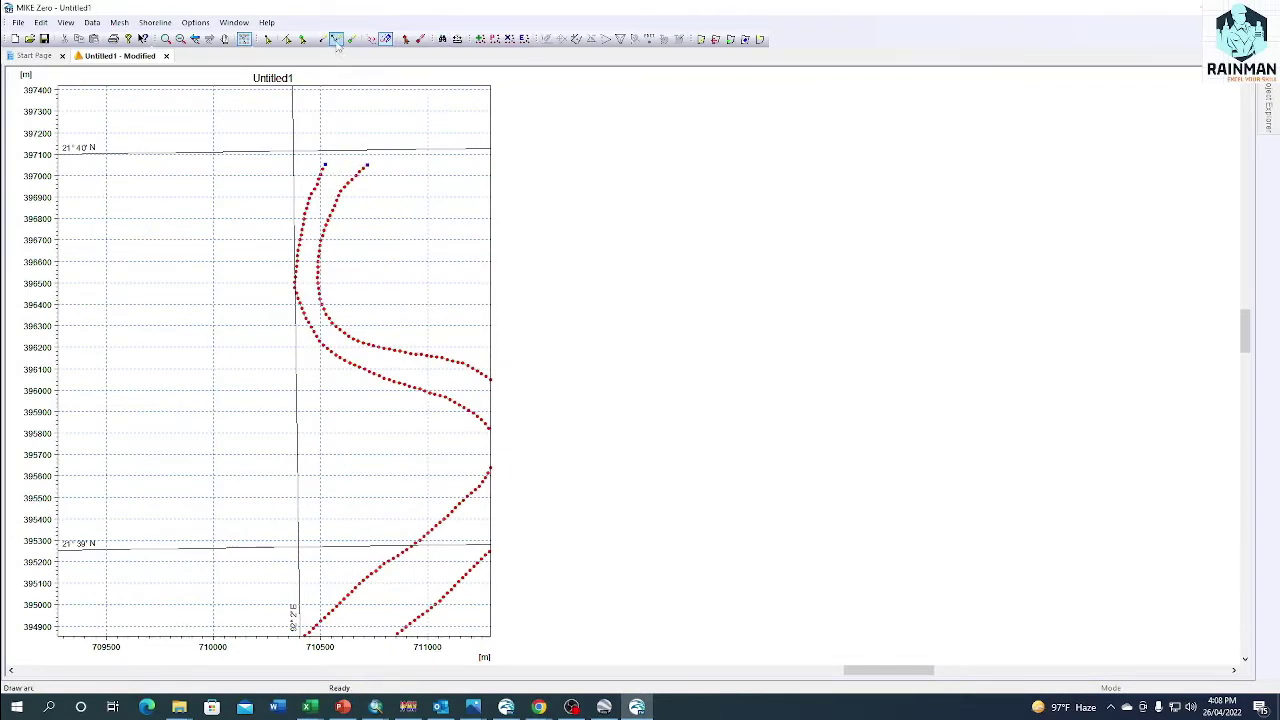
left_click(337, 41)
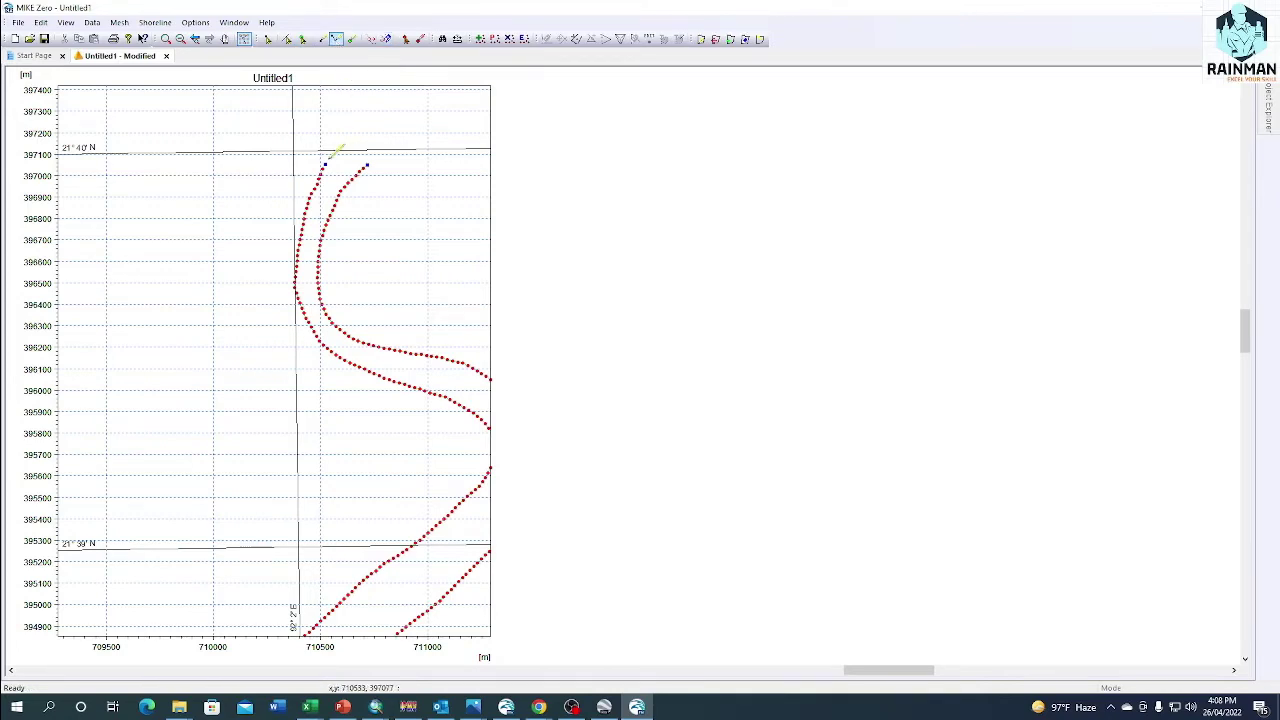
left_click(324, 165)
left_click(367, 165)
Inspect how the closing arc at the river's northern opening connects to the bankline end nodes
left_click_drag(346, 308, 241, 181)
scroll(351, 274, "down", 7)
scroll(316, 350, "up", 8)
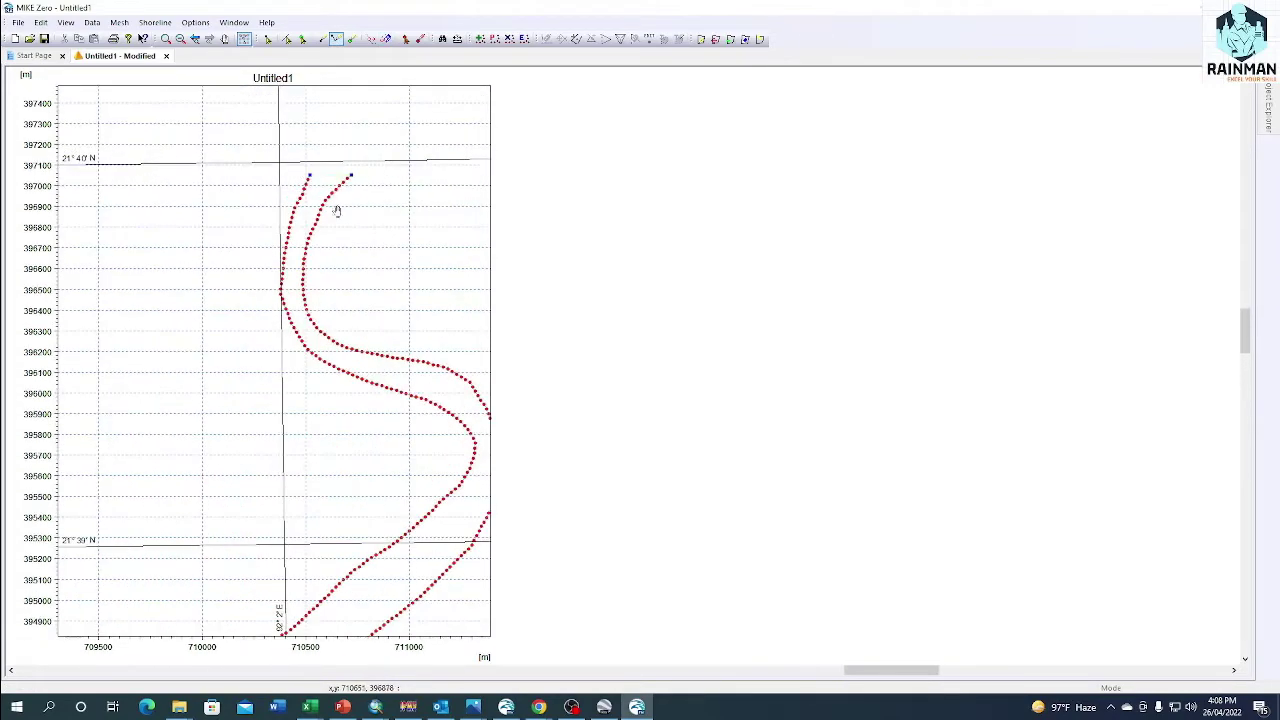
scroll(284, 128, "up", 6)
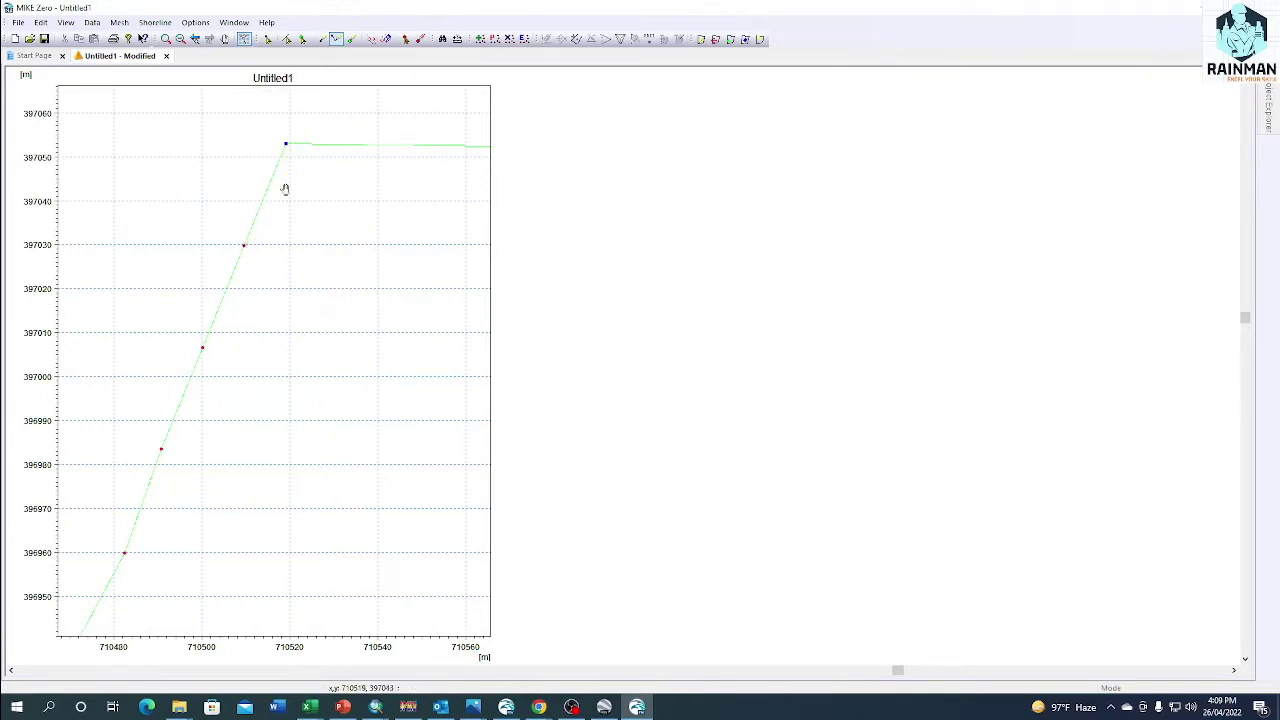
scroll(246, 168, "down", 3)
scroll(264, 164, "down", 1)
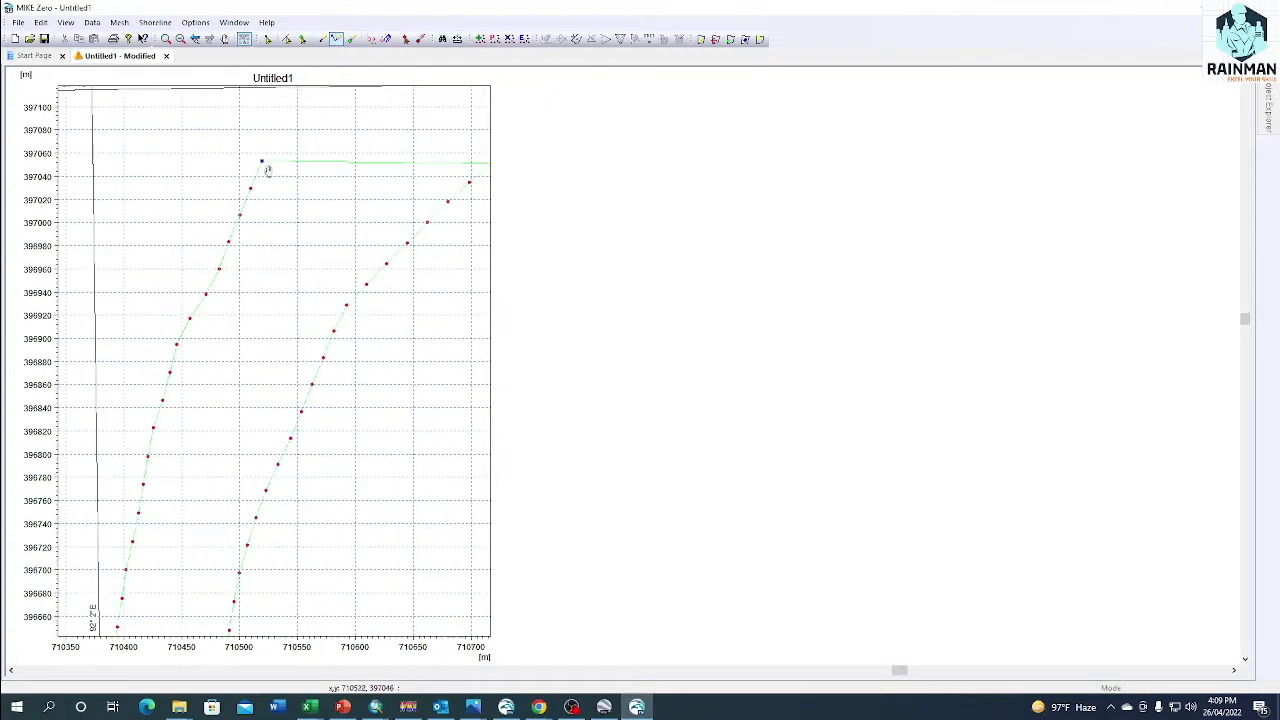
scroll(294, 194, "down", 1)
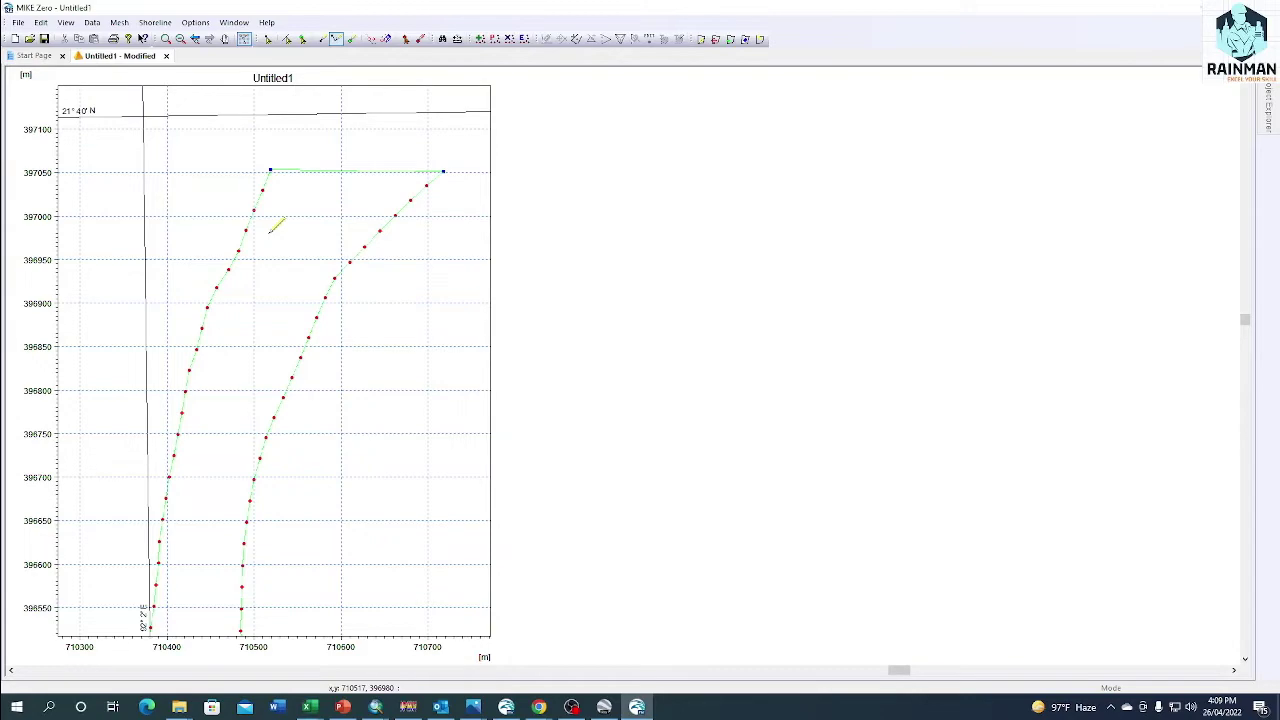
Draw an arc across the river's southwestern opening, joining the end nodes of the two banklines
scroll(323, 197, "down", 6)
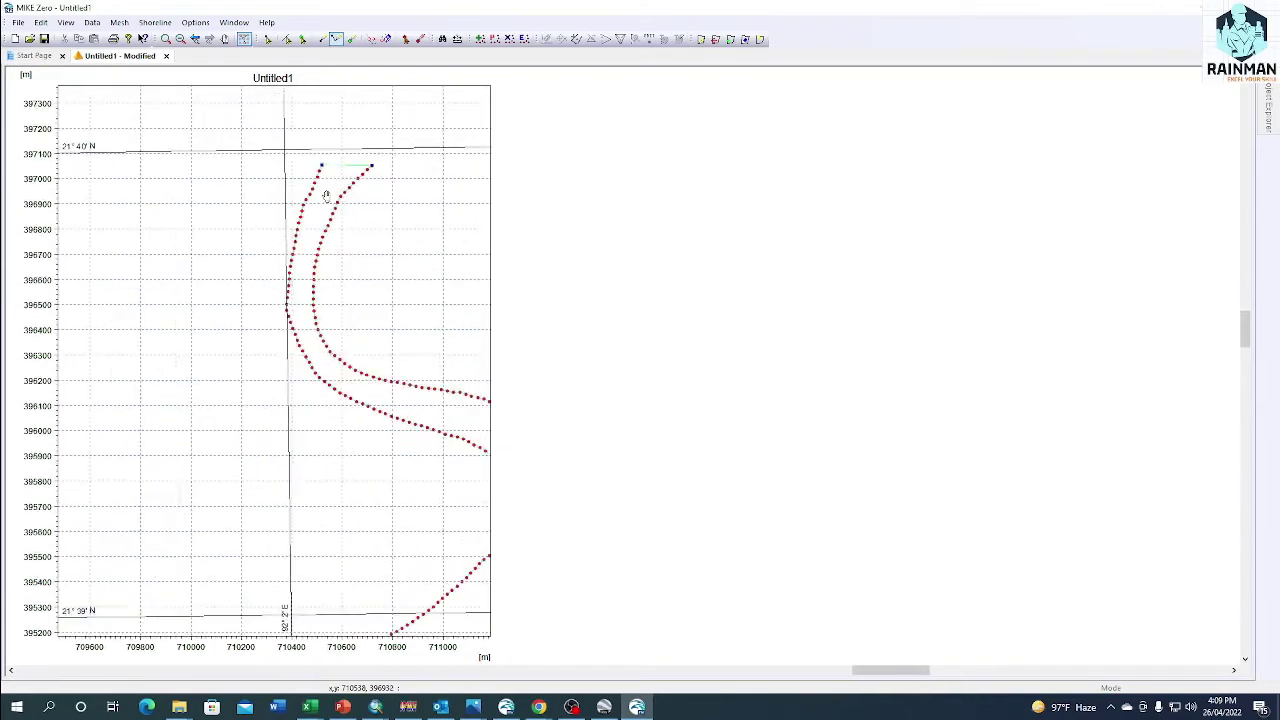
scroll(323, 197, "down", 4)
left_click_drag(188, 454, 238, 253)
left_click_drag(293, 457, 293, 440)
scroll(191, 417, "up", 8)
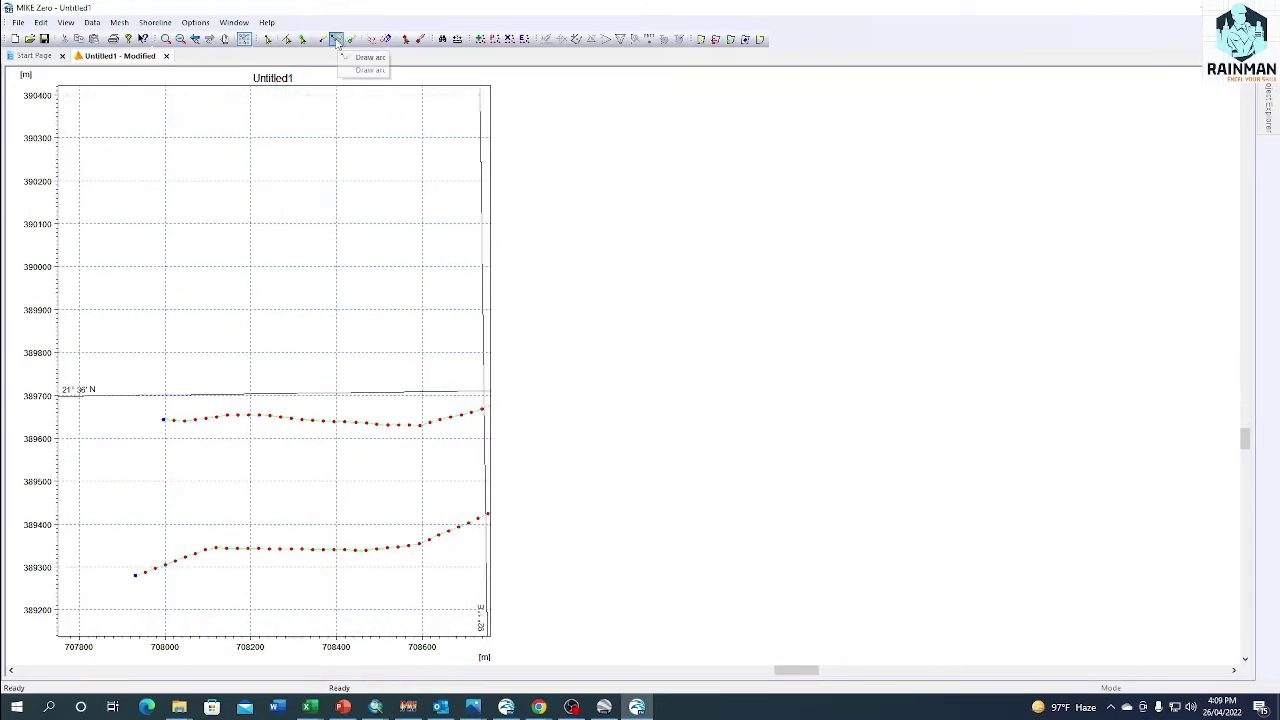
left_click(163, 420)
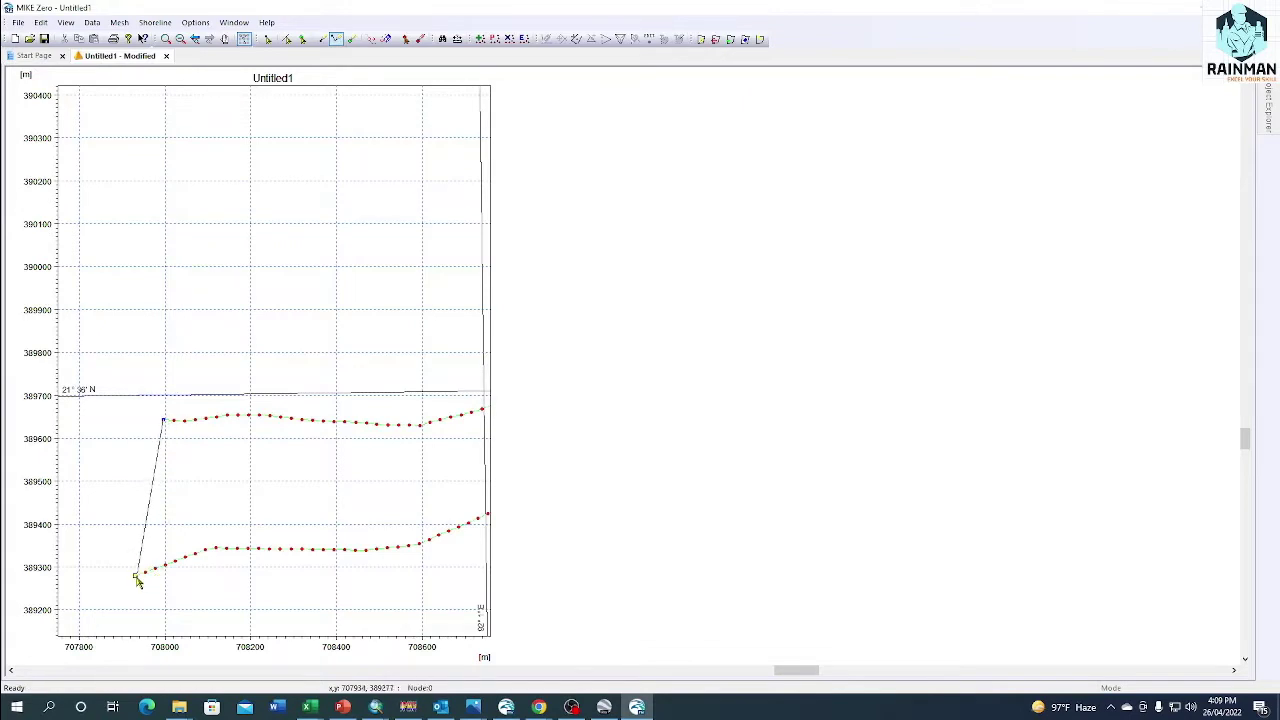
Inspect the whole river reach from its southwestern closing arc to its northern opening
scroll(163, 363, "down", 4)
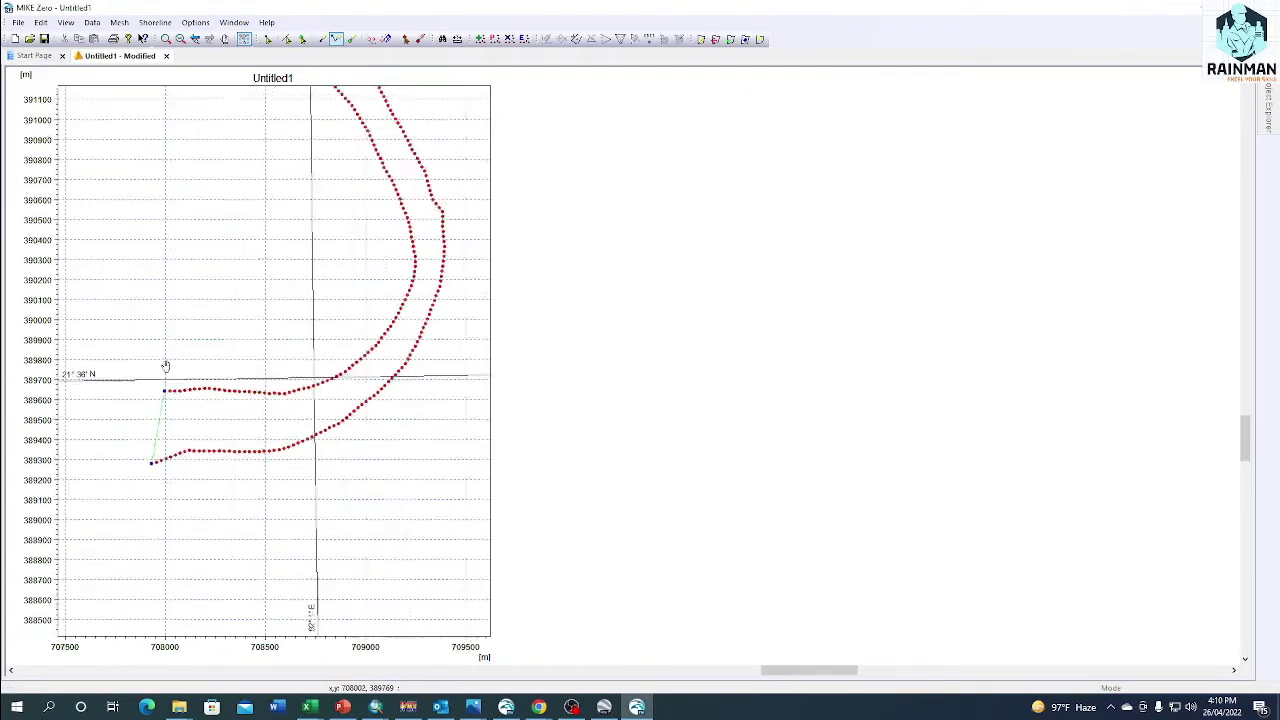
scroll(333, 223, "down", 2)
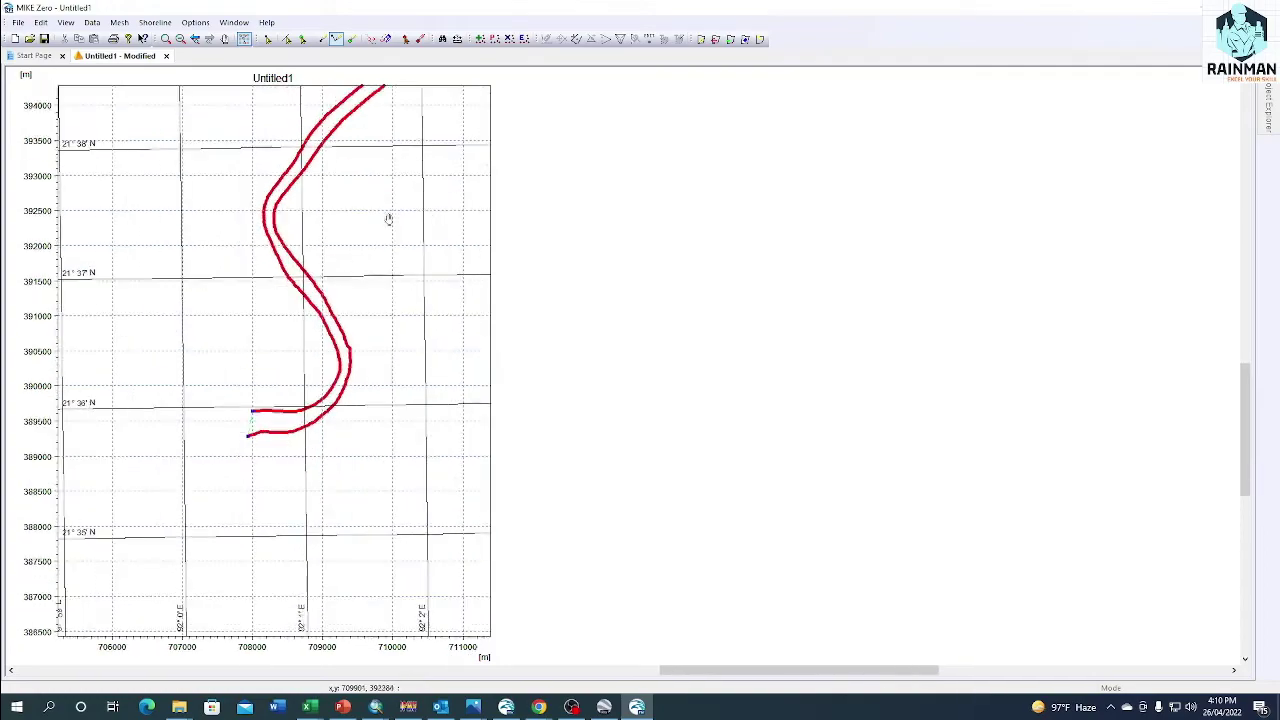
left_click_drag(389, 219, 370, 295)
scroll(367, 259, "down", 5)
left_click_drag(406, 215, 367, 292)
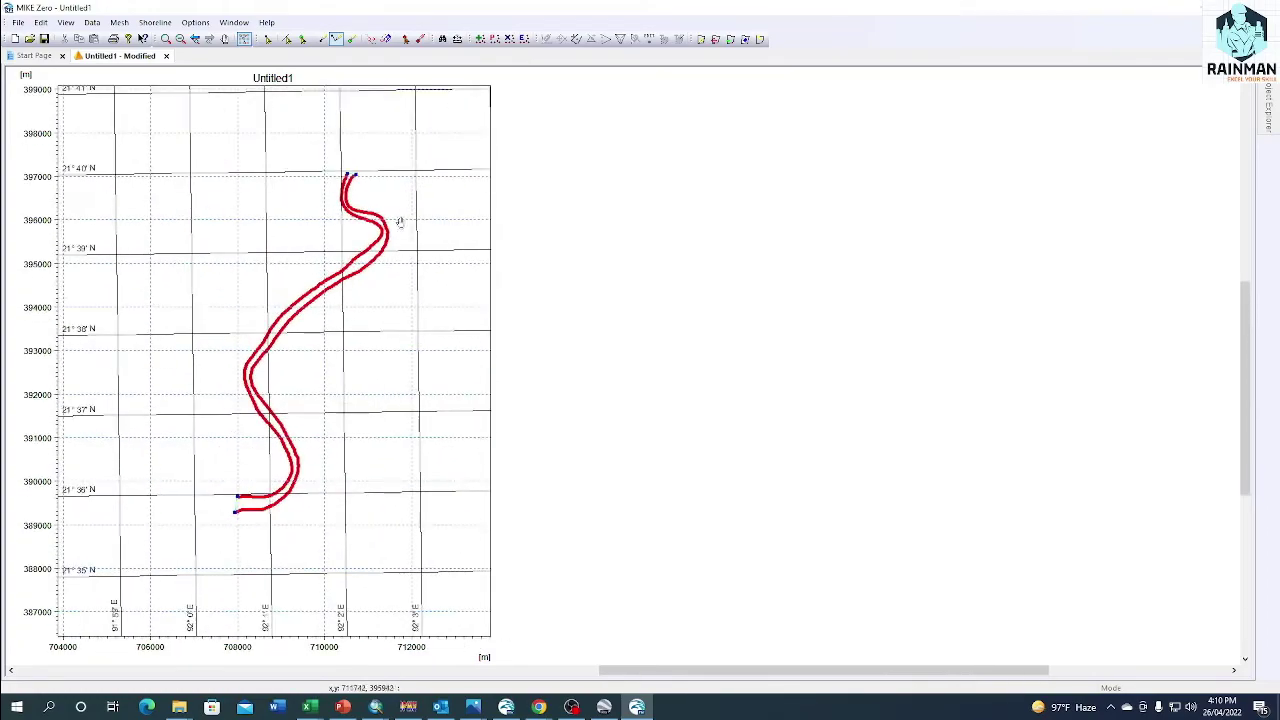
scroll(408, 219, "up", 1)
scroll(410, 218, "up", 2)
left_click_drag(354, 183, 366, 269)
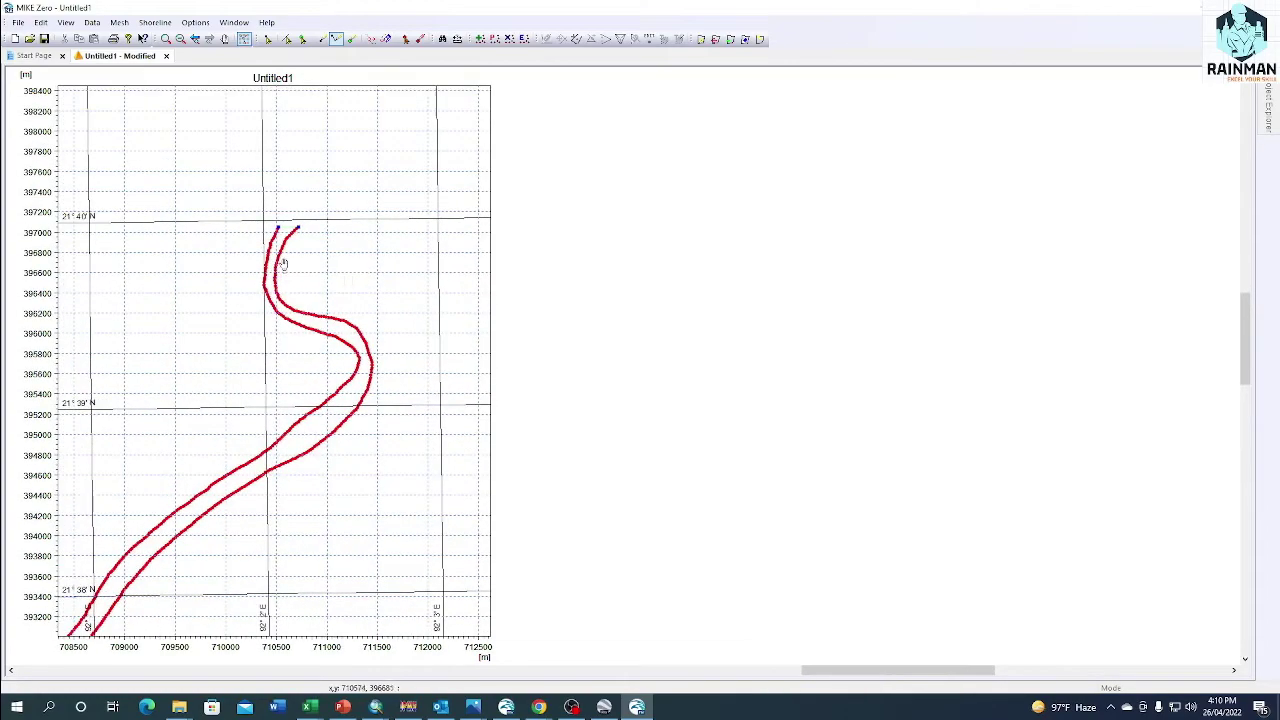
scroll(283, 264, "up", 2)
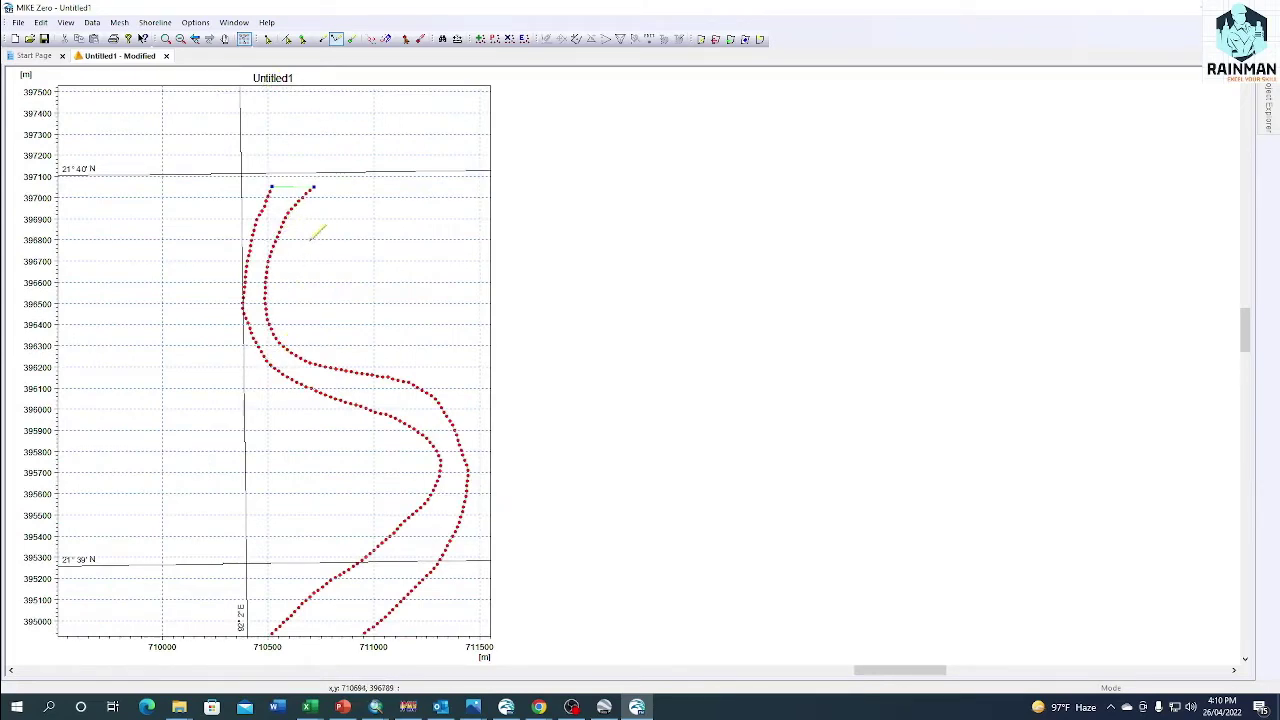
scroll(309, 247, "down", 2)
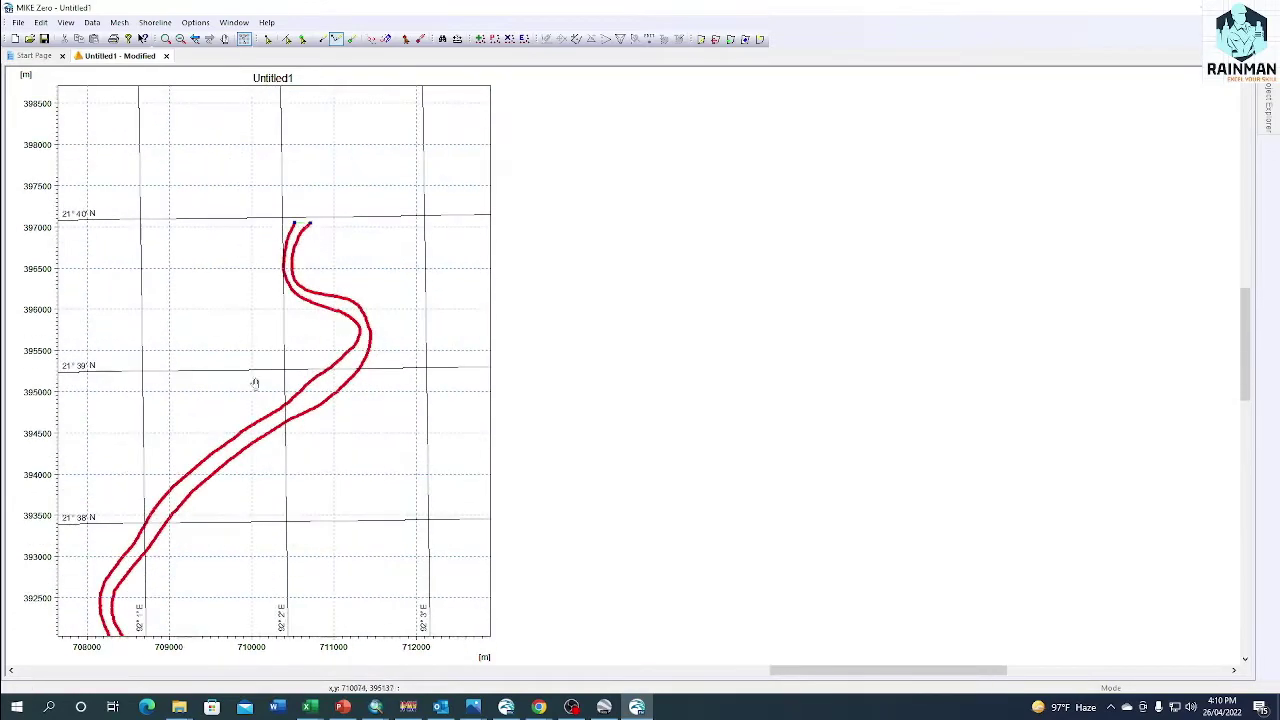
left_click_drag(228, 384, 226, 248)
scroll(211, 398, "down", 1)
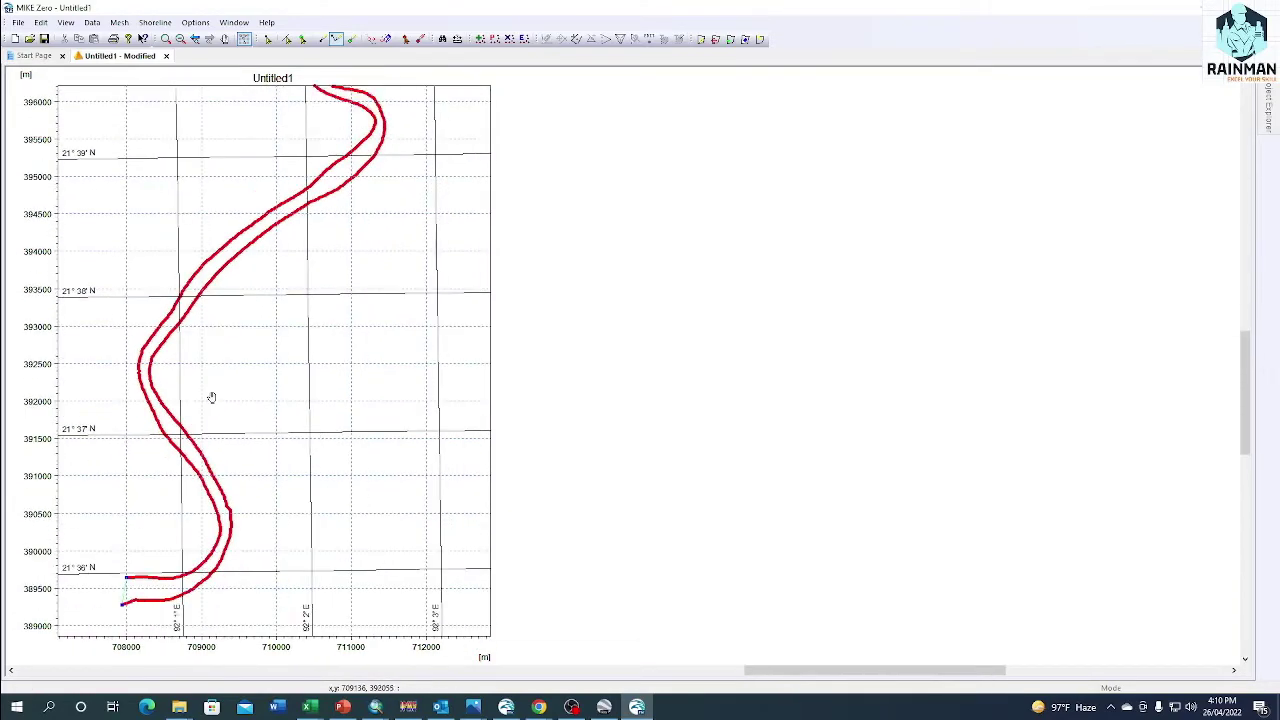
left_click_drag(300, 320, 380, 349)
Convert one vertex on each bankline south of the northern opening, near northing 396820, into nodes
scroll(279, 250, "up", 2)
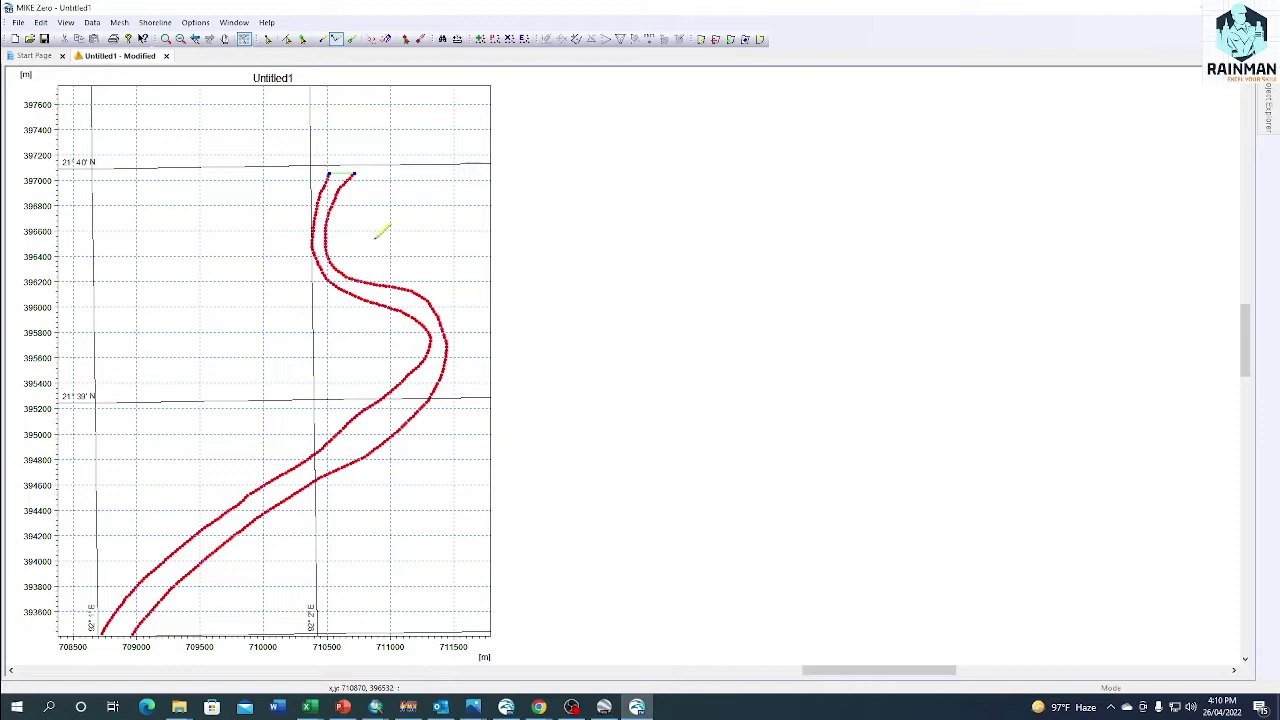
scroll(378, 230, "up", 3)
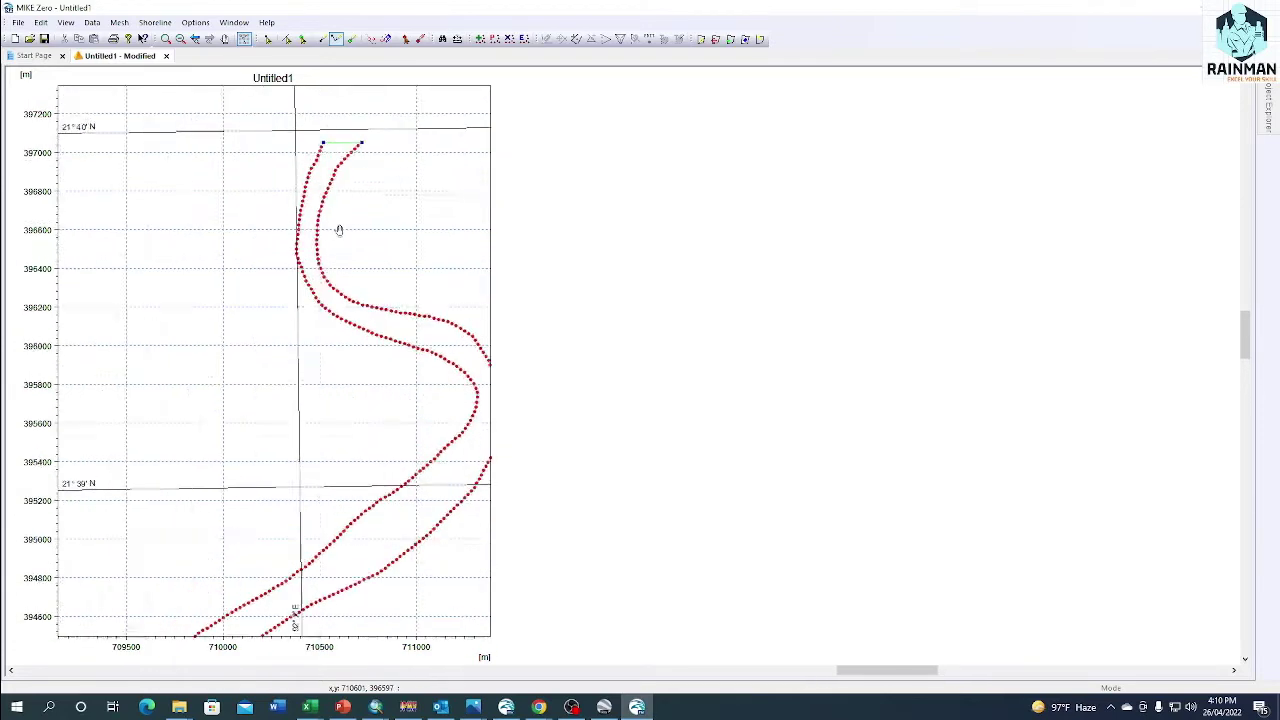
scroll(334, 237, "up", 4)
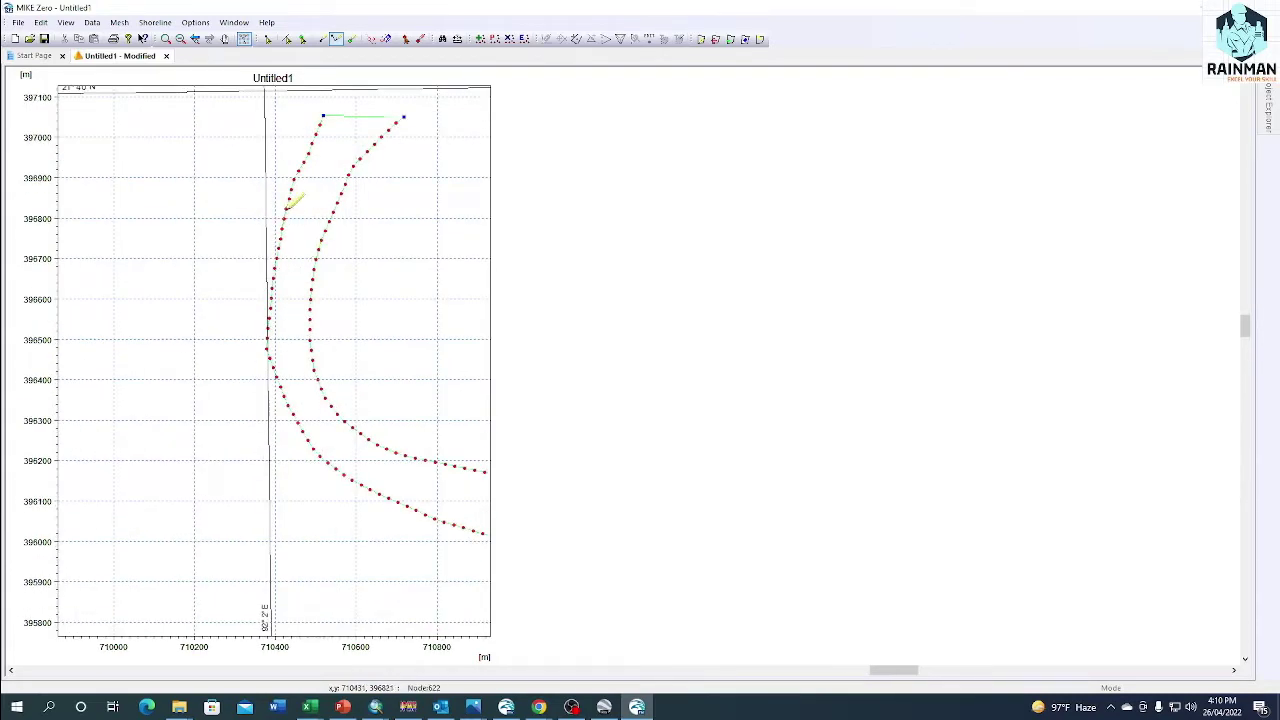
left_click(267, 38)
right_click(285, 213)
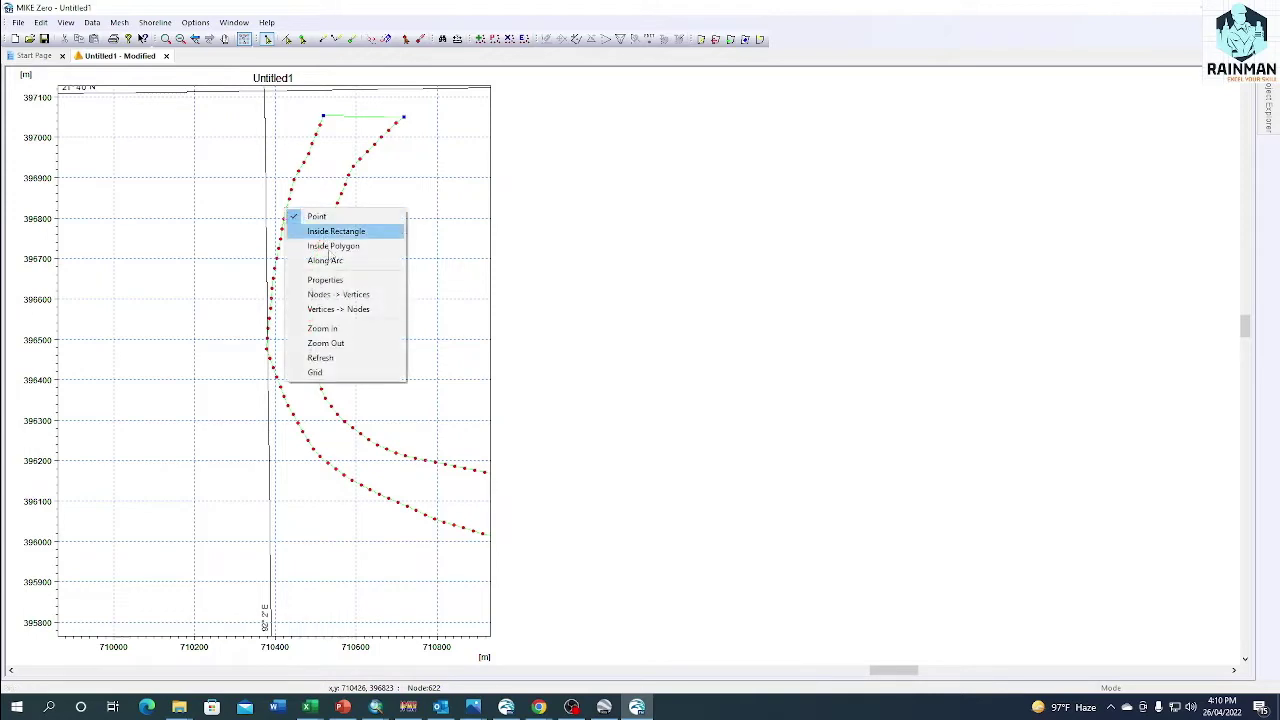
left_click(351, 310)
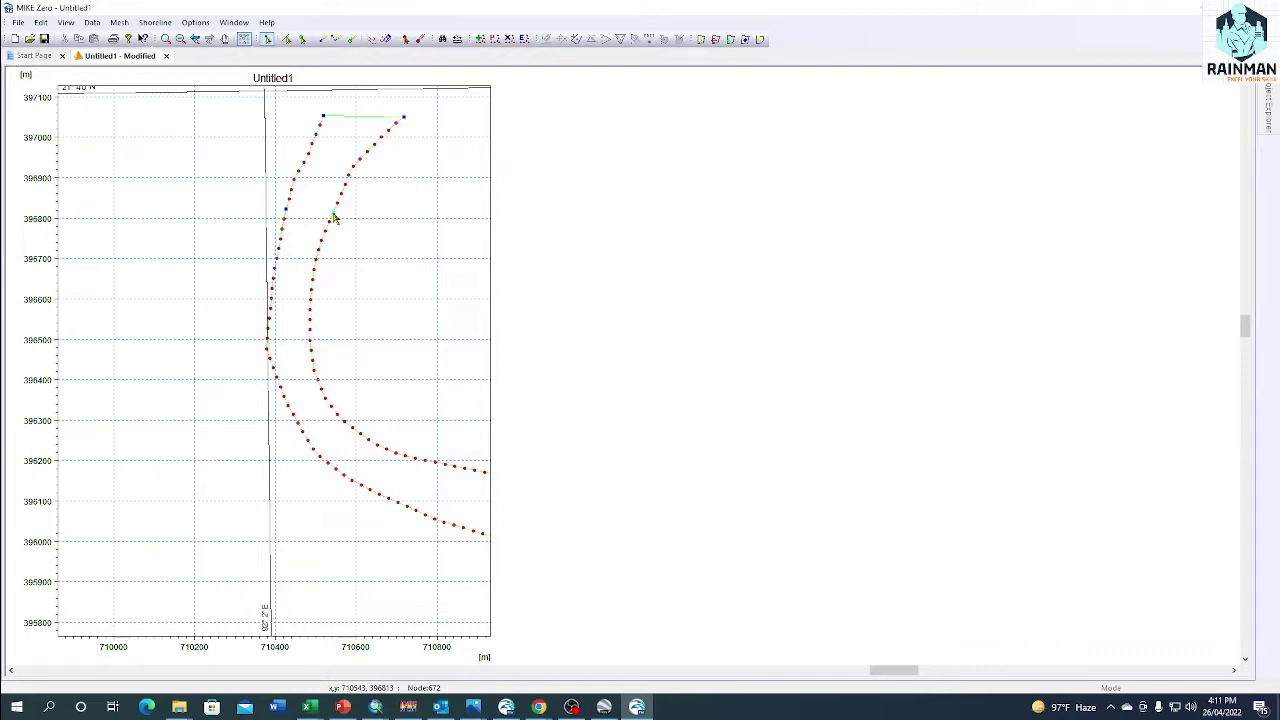
right_click(334, 218)
left_click(375, 298)
Convert a facing pair of bankline vertices near northing 396400, at the start of the first bend, into nodes
right_click(278, 383)
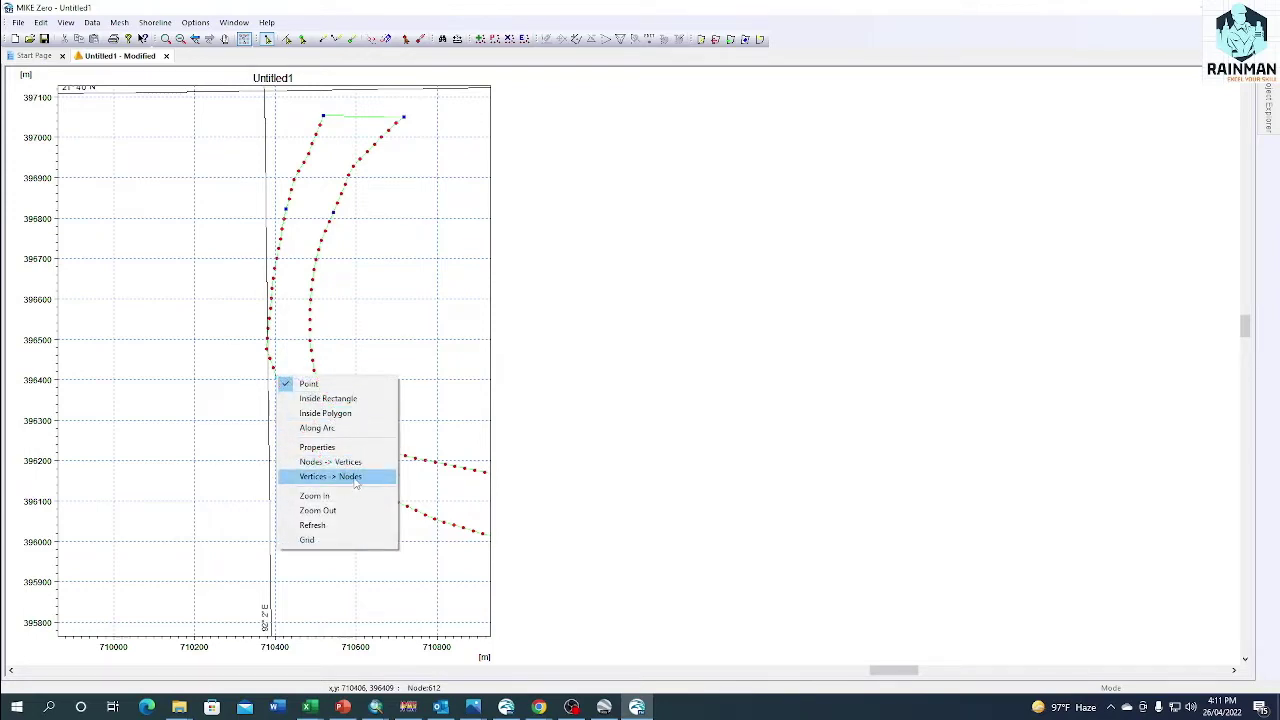
left_click(348, 479)
right_click(314, 372)
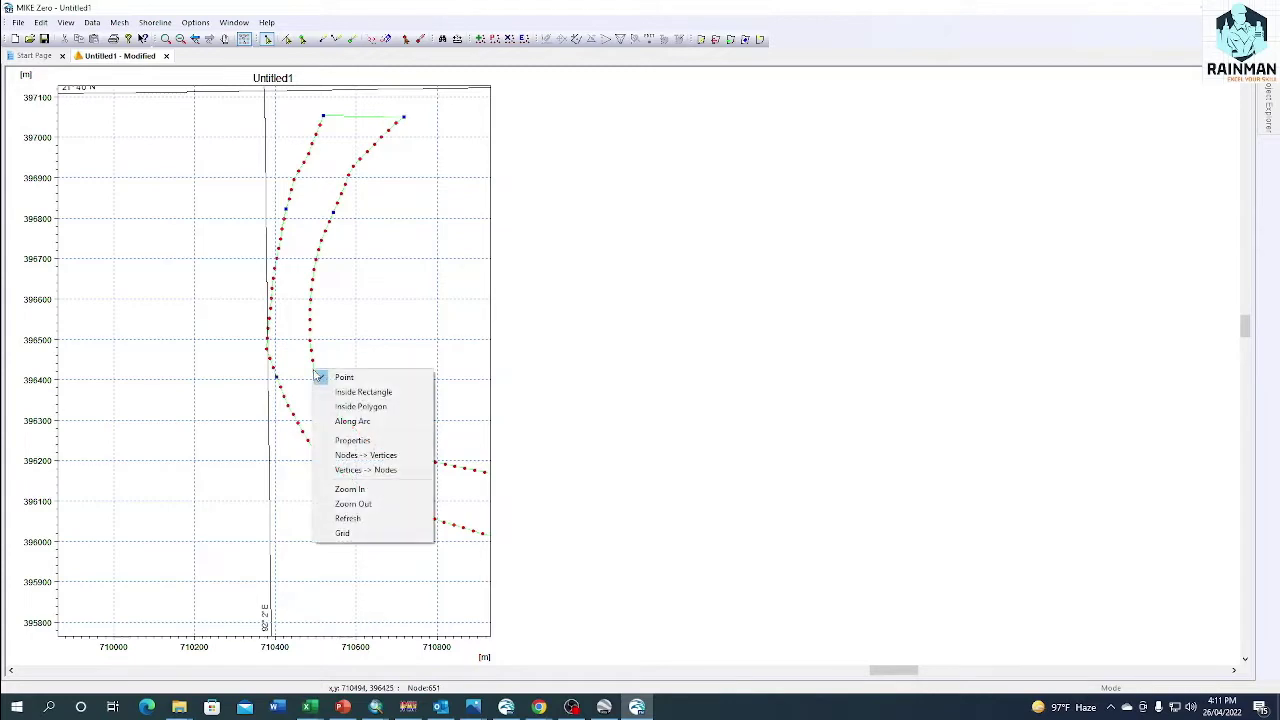
left_click(385, 470)
Convert a facing pair of vertices in the first bend into nodes, near northing 396210 on the west bank and 396280 on the east bank
left_click_drag(345, 472, 277, 334)
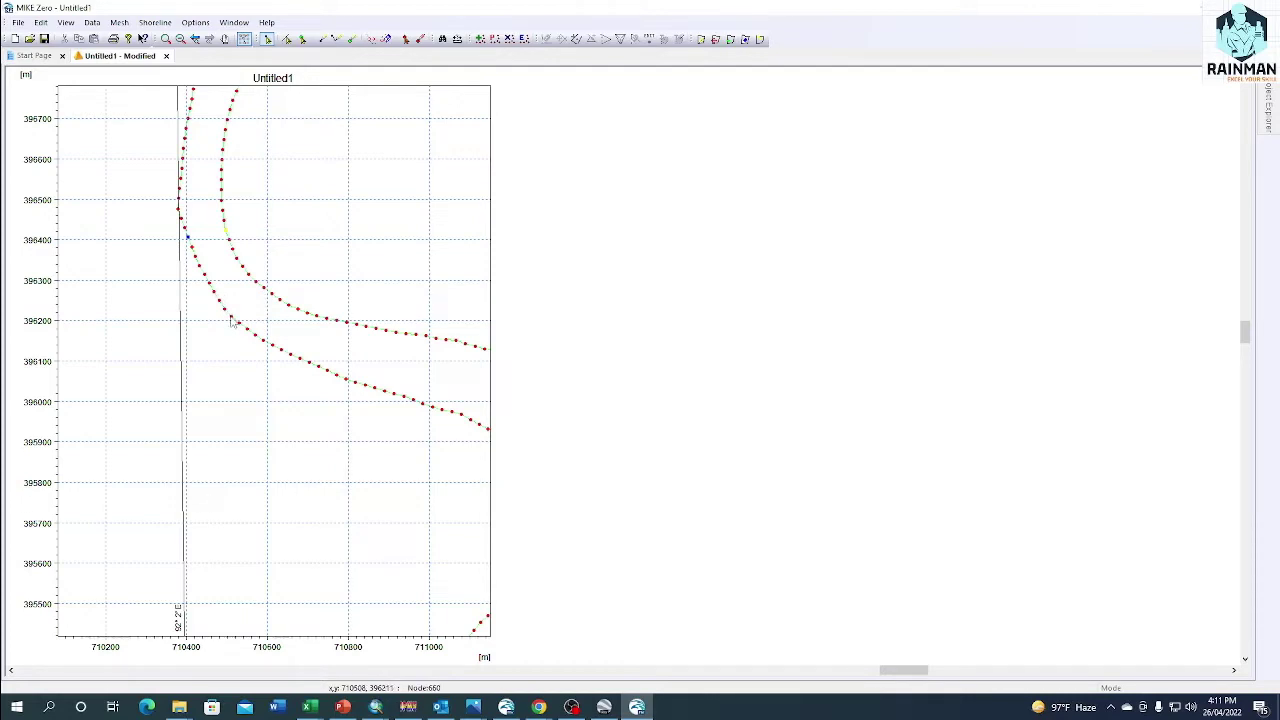
right_click(231, 320)
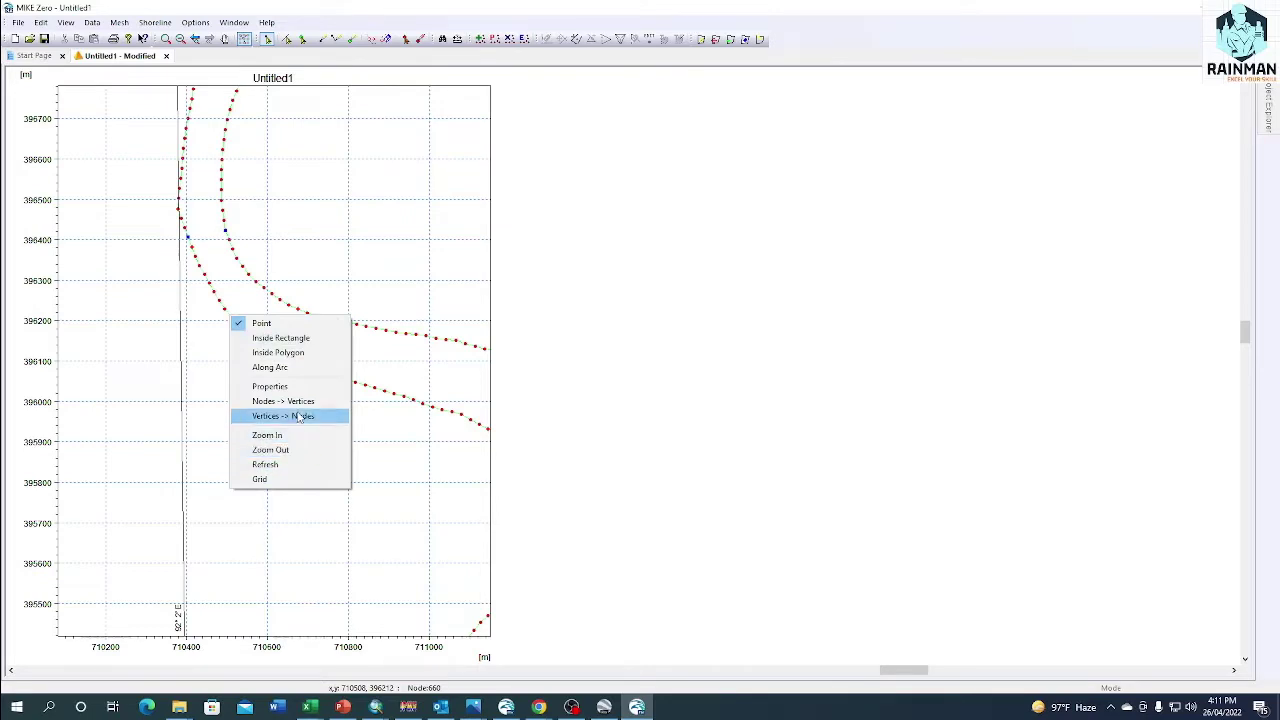
left_click(292, 419)
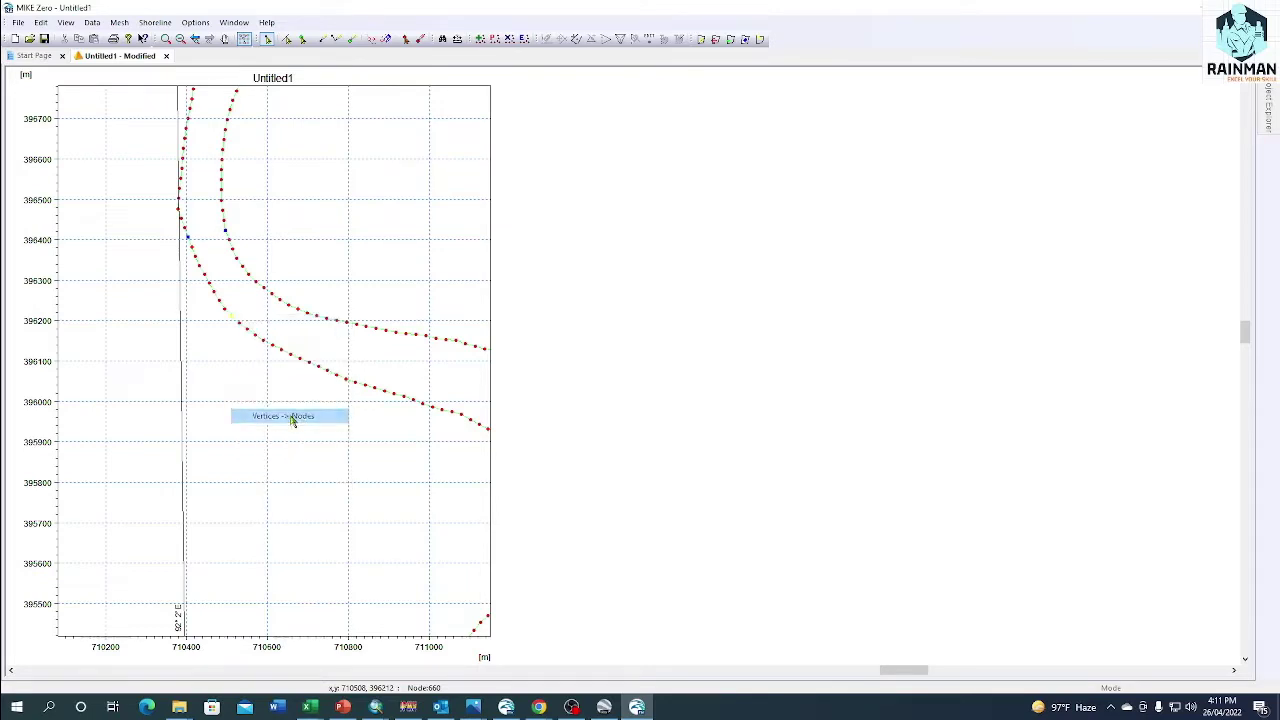
right_click(265, 291)
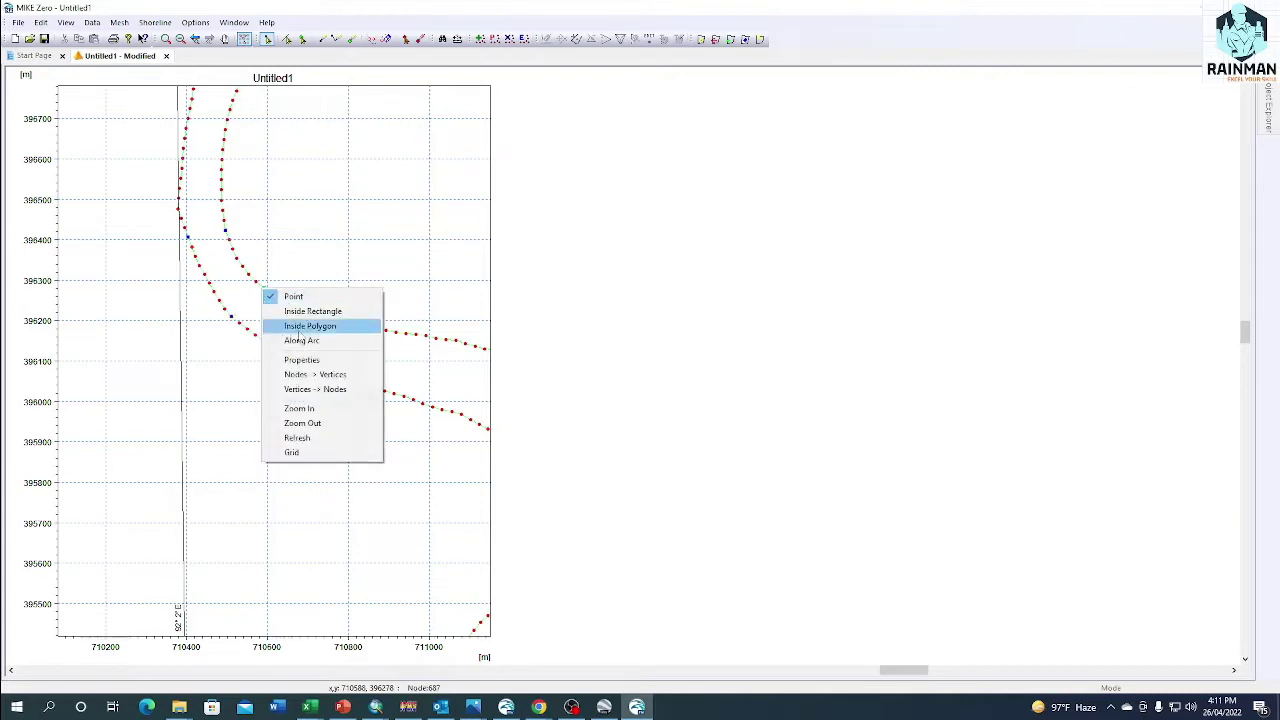
left_click(342, 393)
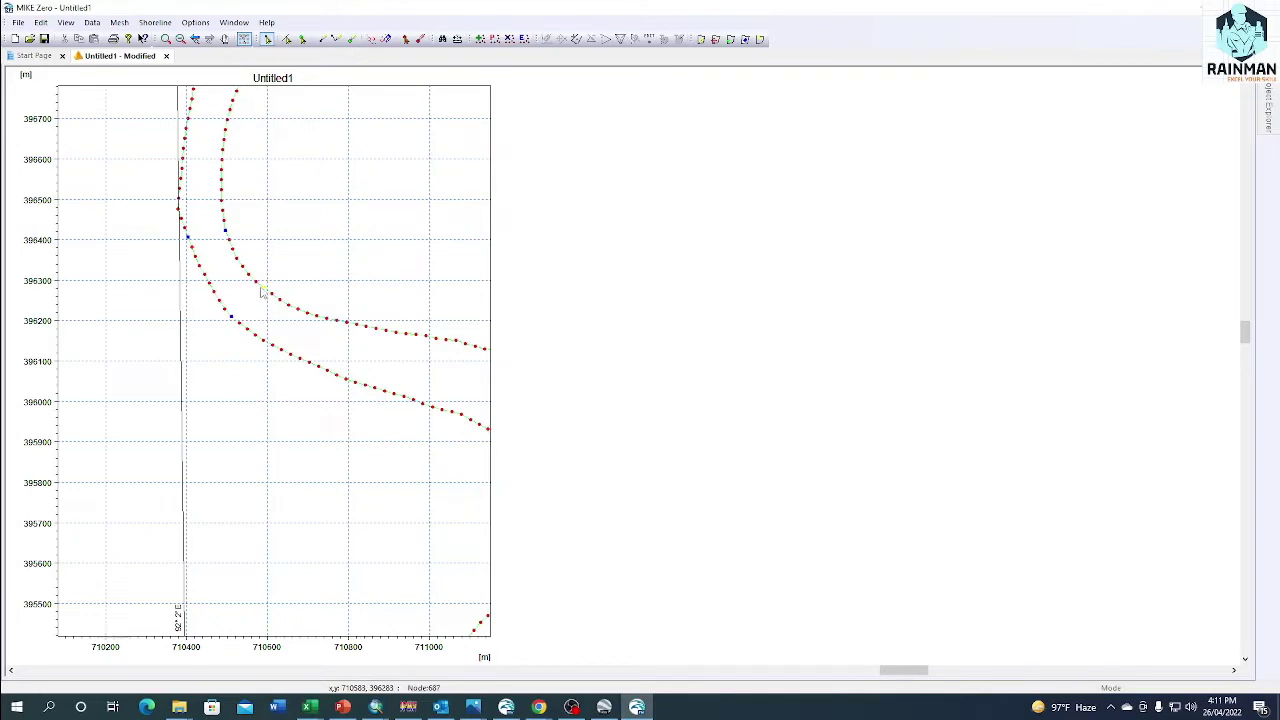
Convert a facing pair of vertices on the reach between the bends, near easting 711000, into nodes
left_click_drag(426, 378, 297, 338)
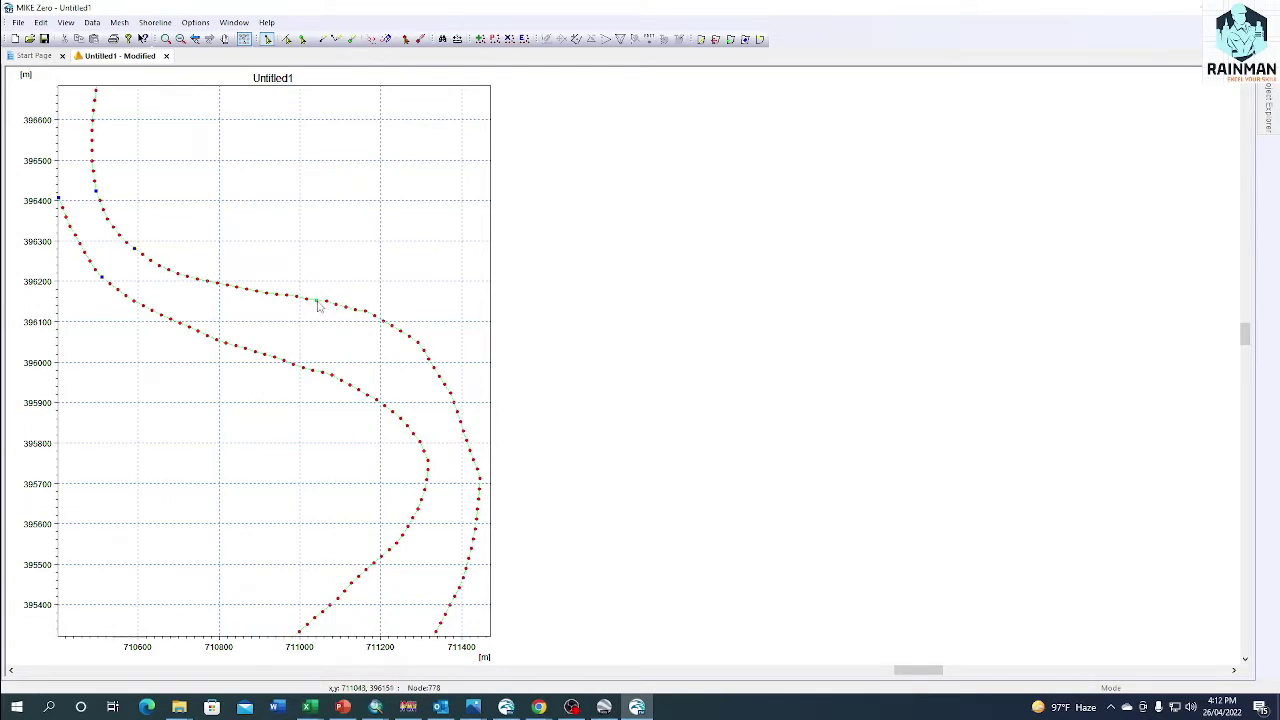
right_click(317, 305)
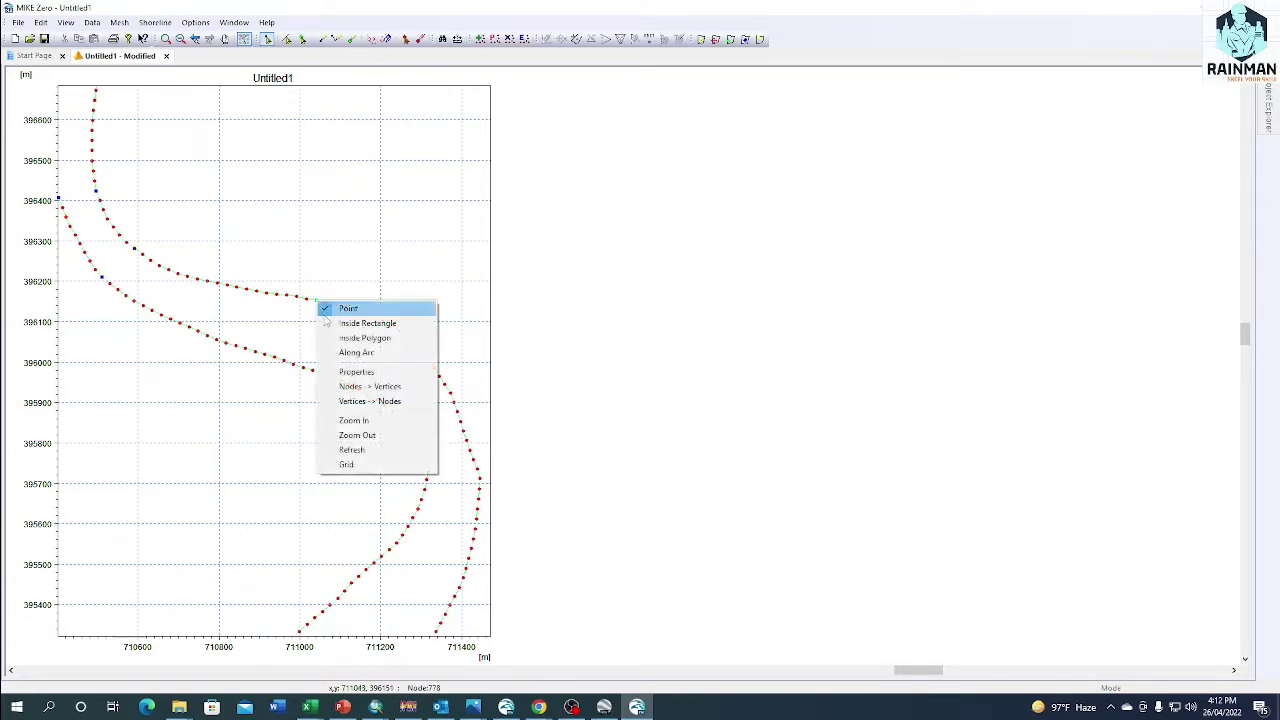
left_click(395, 401)
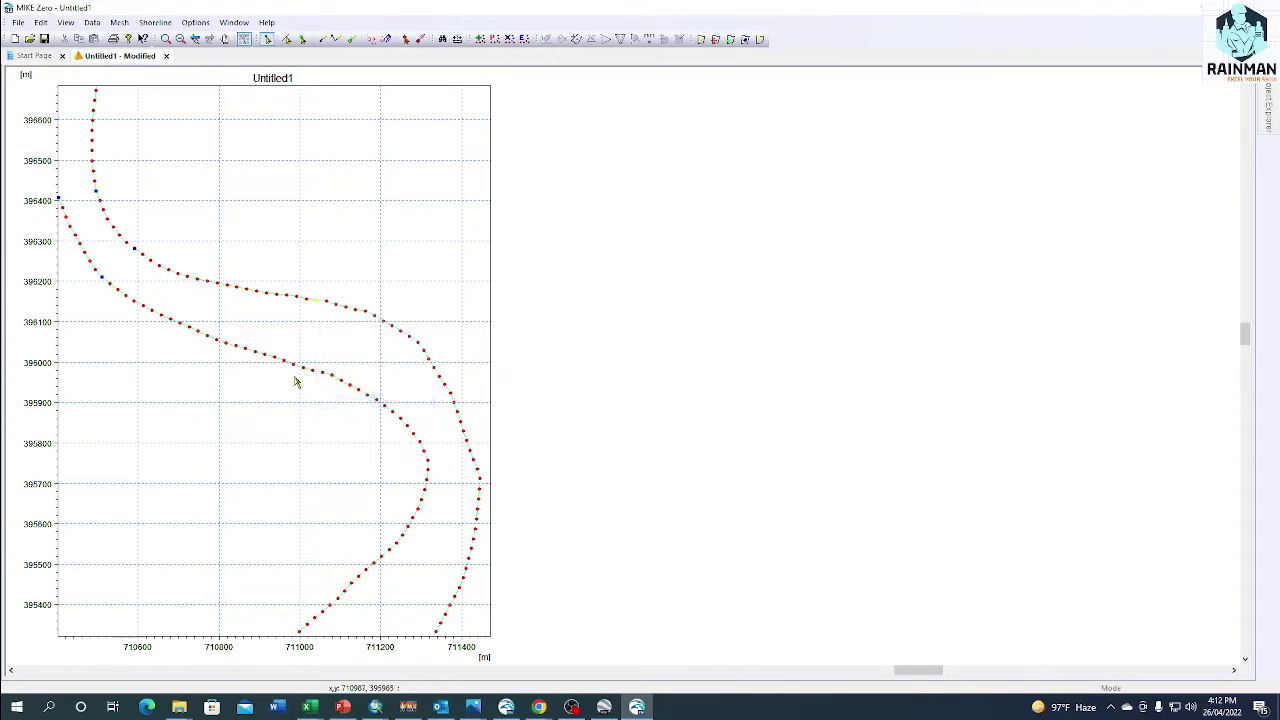
right_click(296, 369)
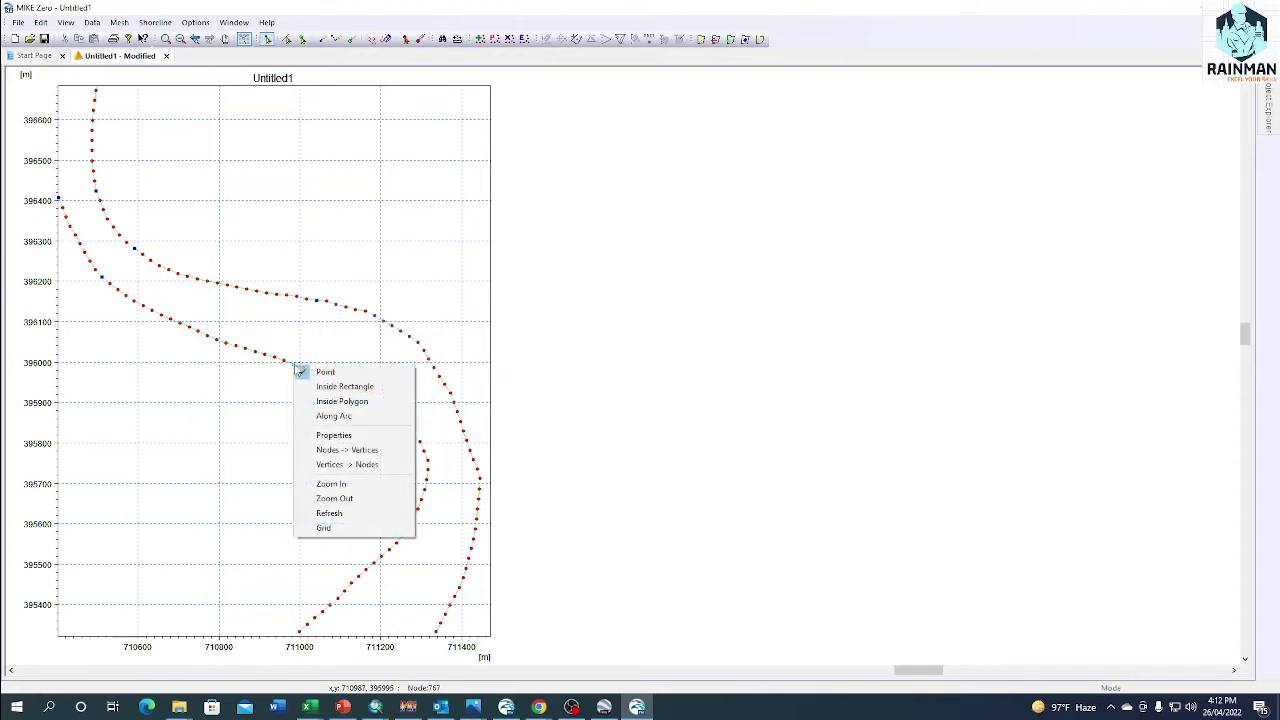
left_click(359, 466)
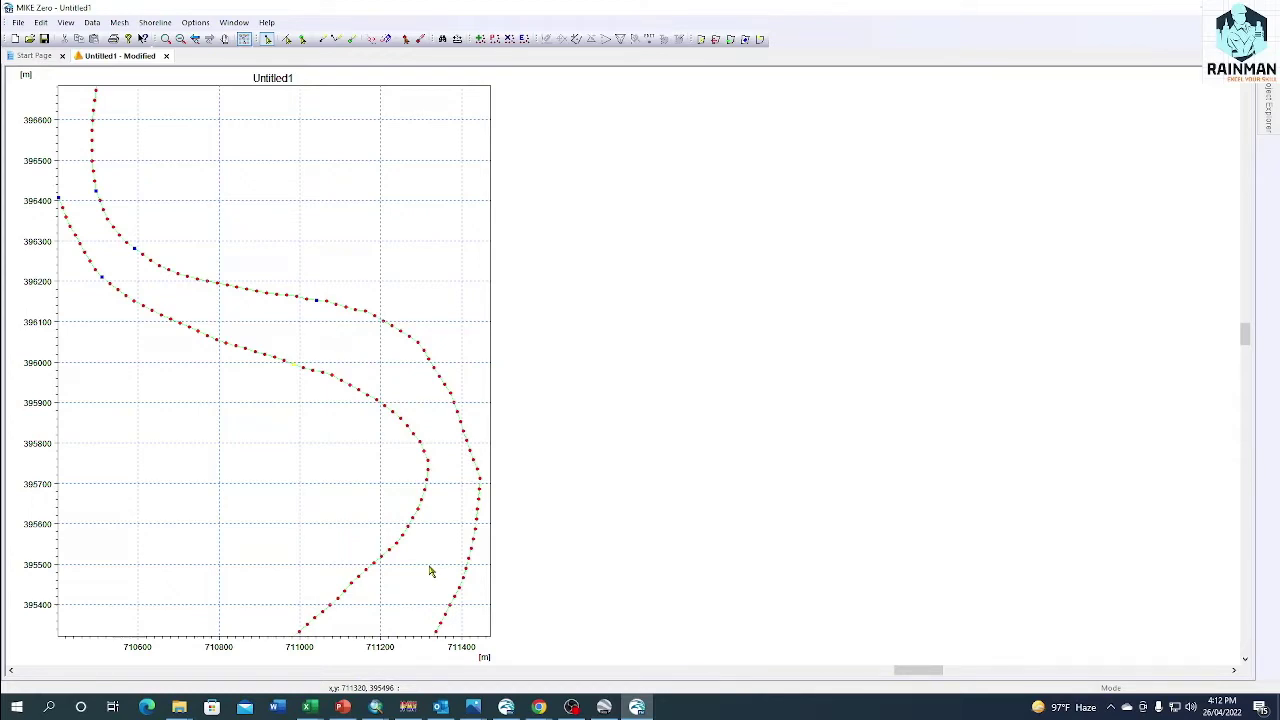
Convert a facing pair of vertices on the upper part of the eastern bend, near northing 395850, into nodes
right_click(415, 438)
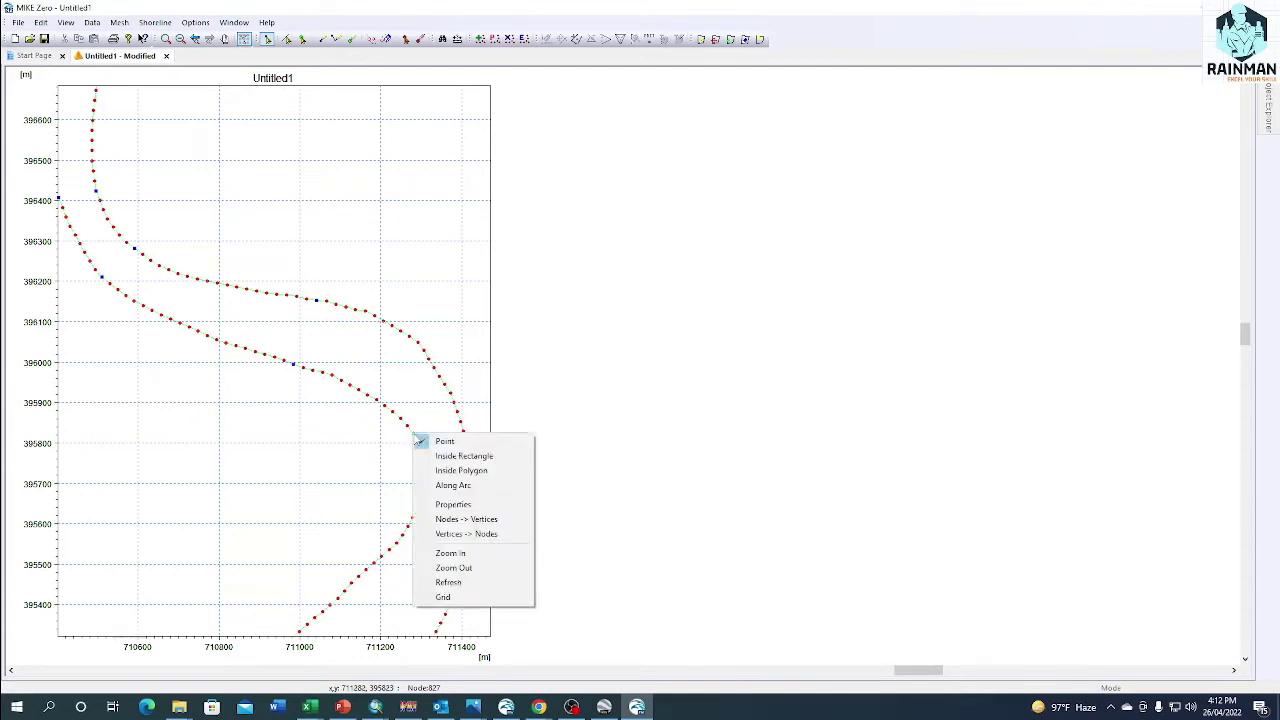
left_click(455, 533)
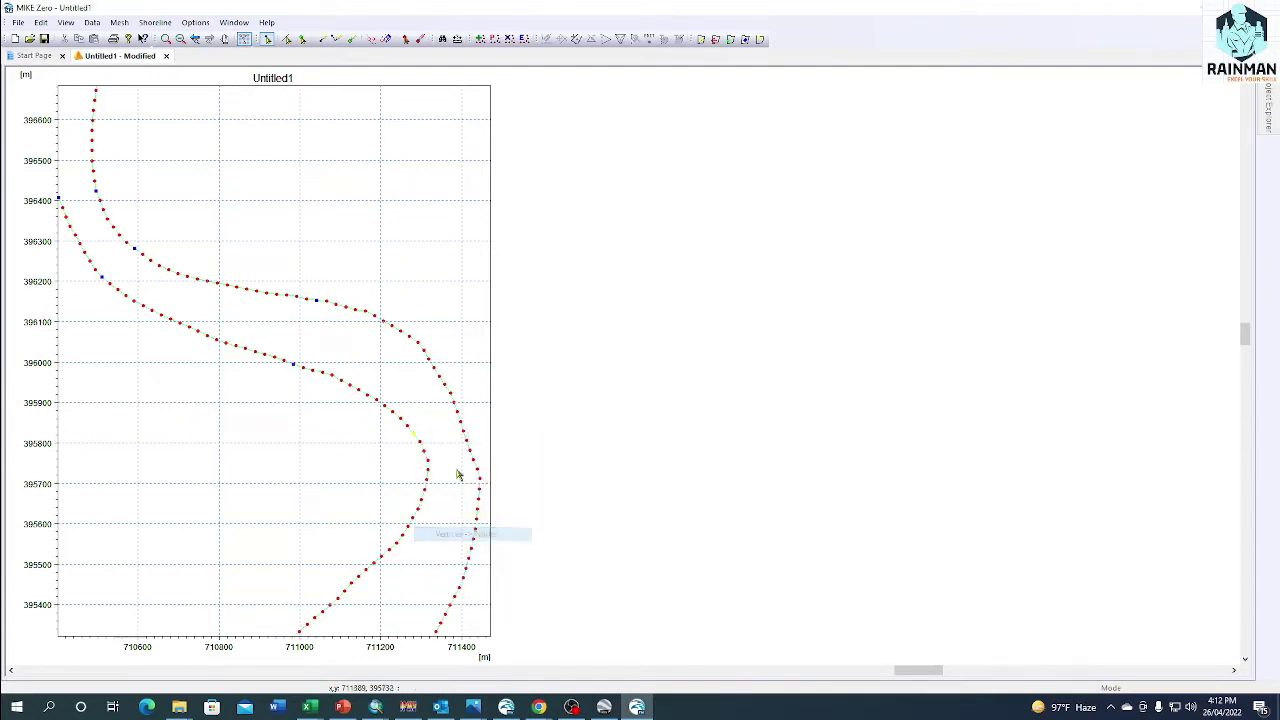
right_click(457, 413)
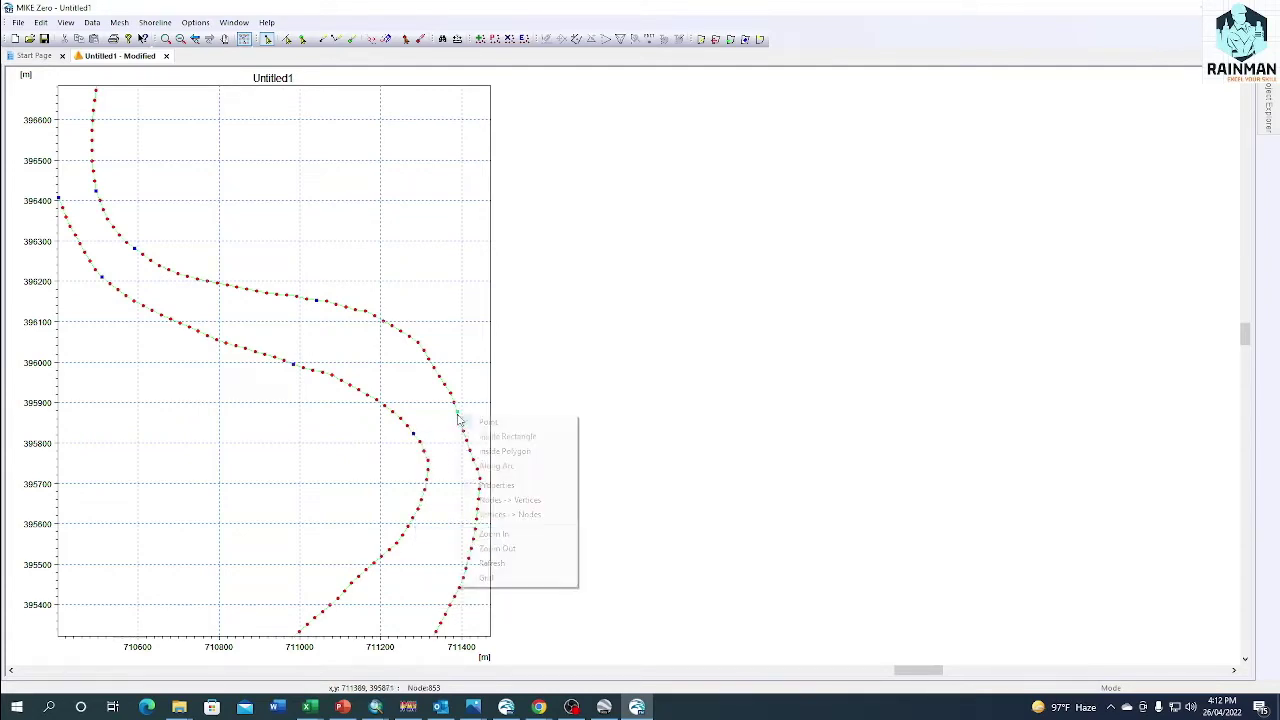
left_click(522, 514)
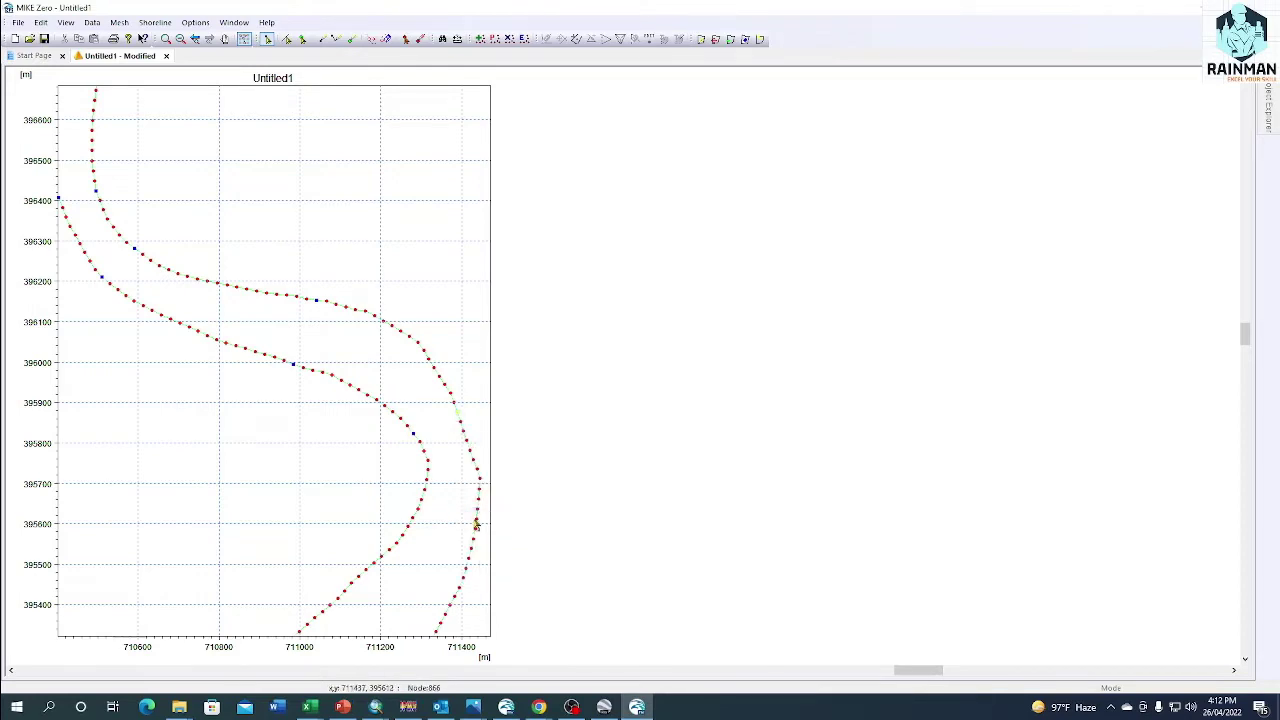
Convert a facing pair of vertices on the lower part of the eastern bend, near northing 395500, into nodes
right_click(397, 546)
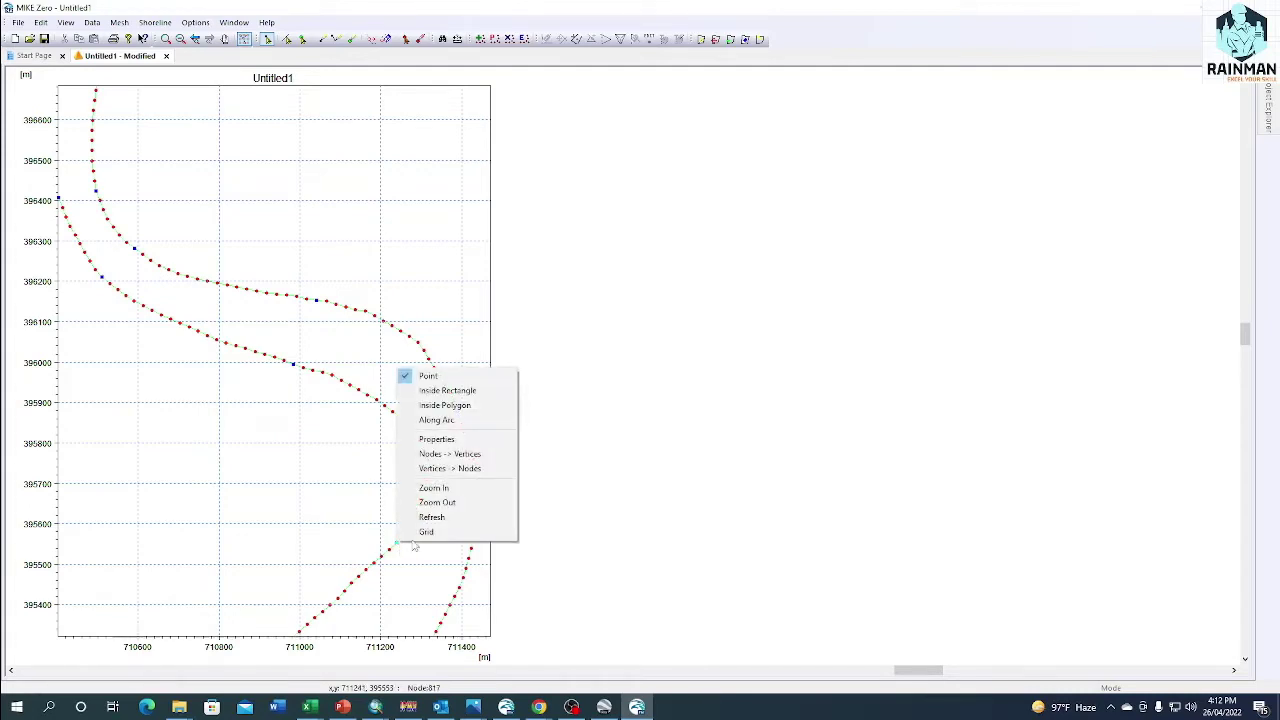
left_click(466, 468)
right_click(466, 574)
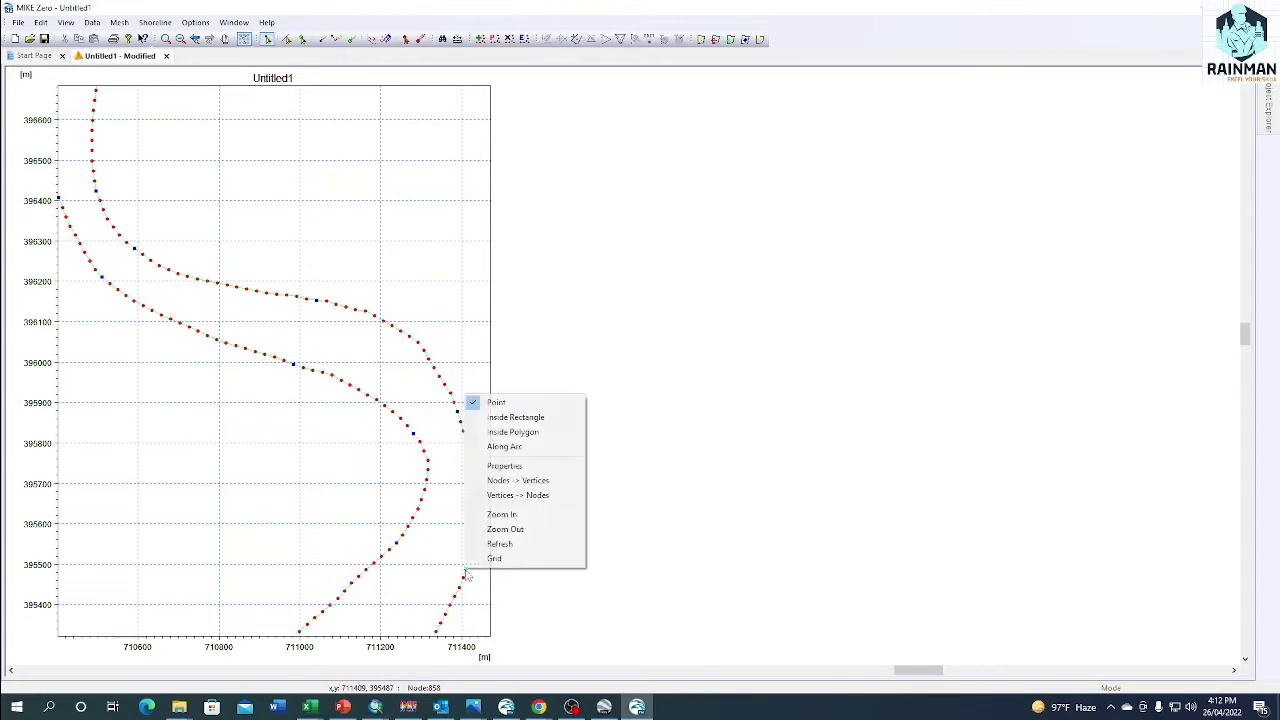
left_click(548, 497)
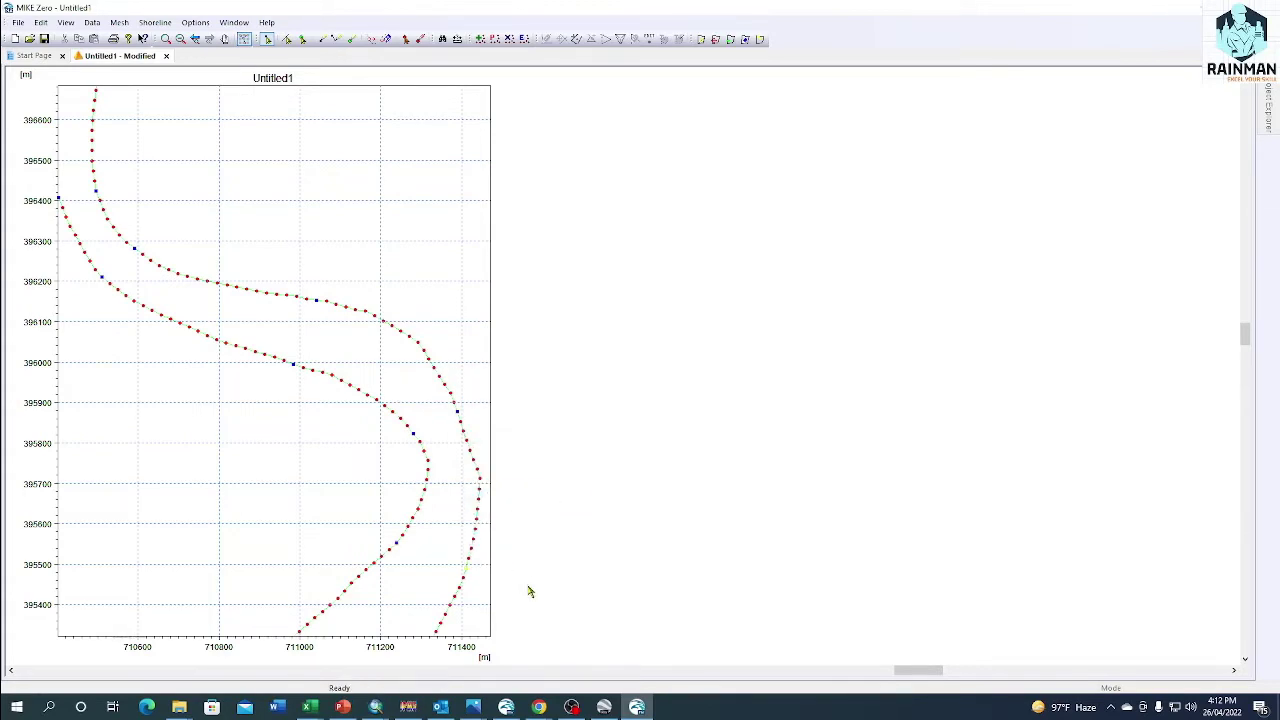
left_click_drag(394, 380, 171, 426)
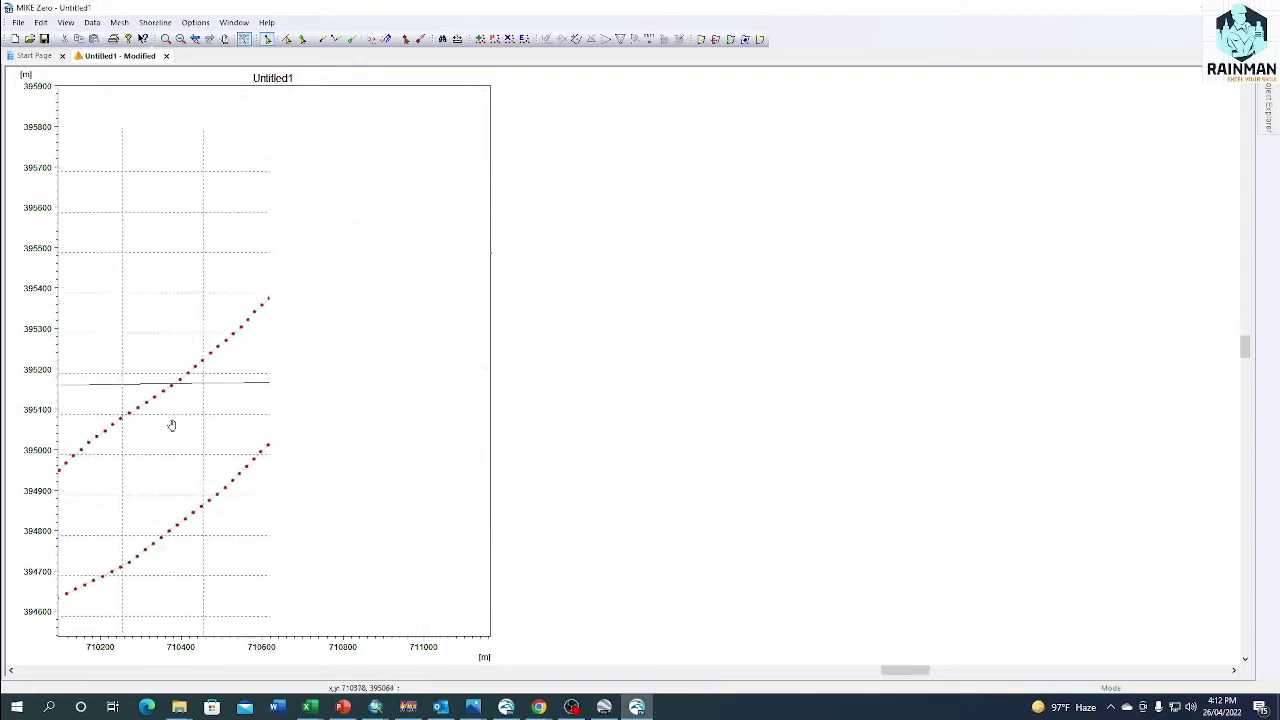
Measure the distance across the river just below the eastern bend, starting on the west bank near northing 395380
scroll(209, 414, "down", 3)
scroll(338, 396, "down", 2)
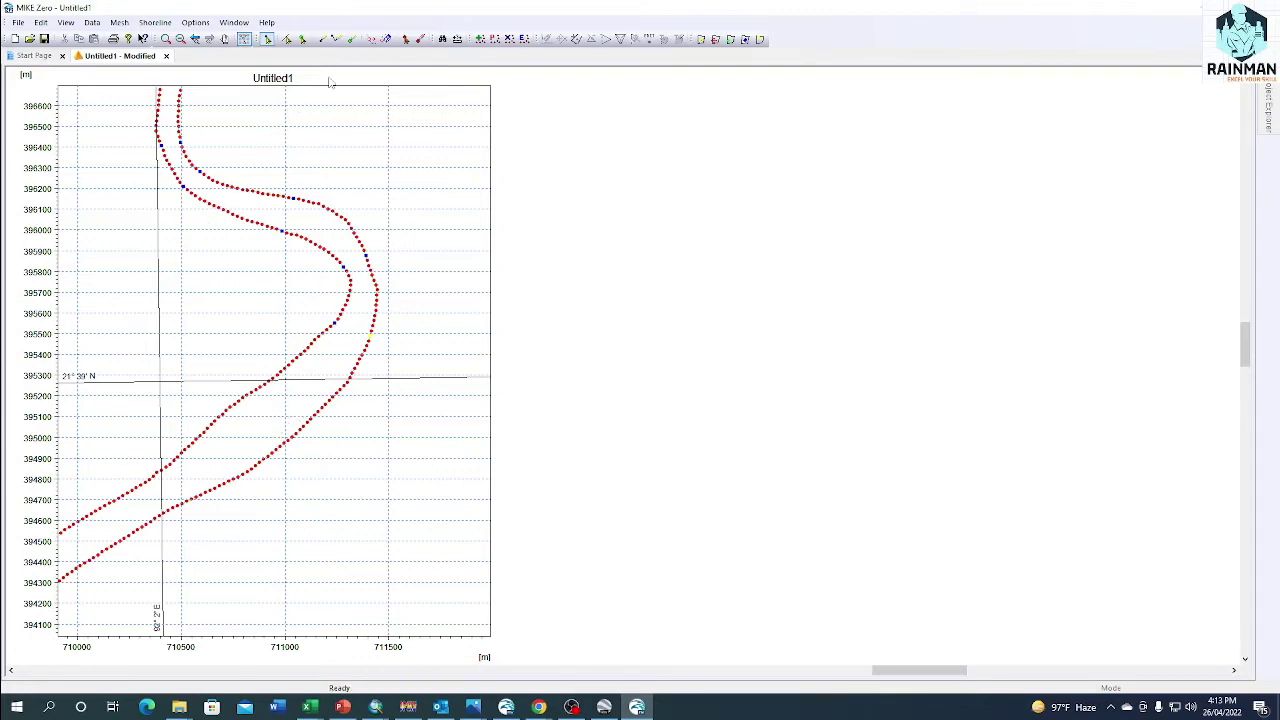
left_click(457, 38)
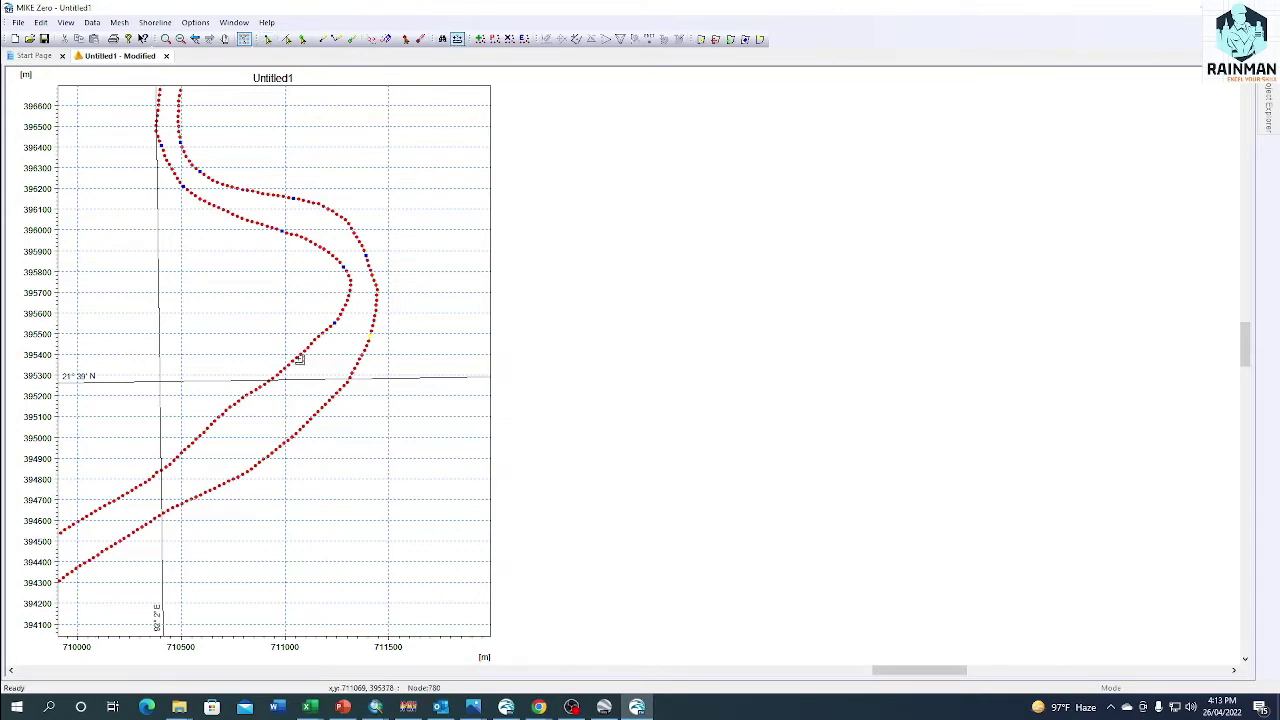
left_click_drag(298, 358, 343, 392)
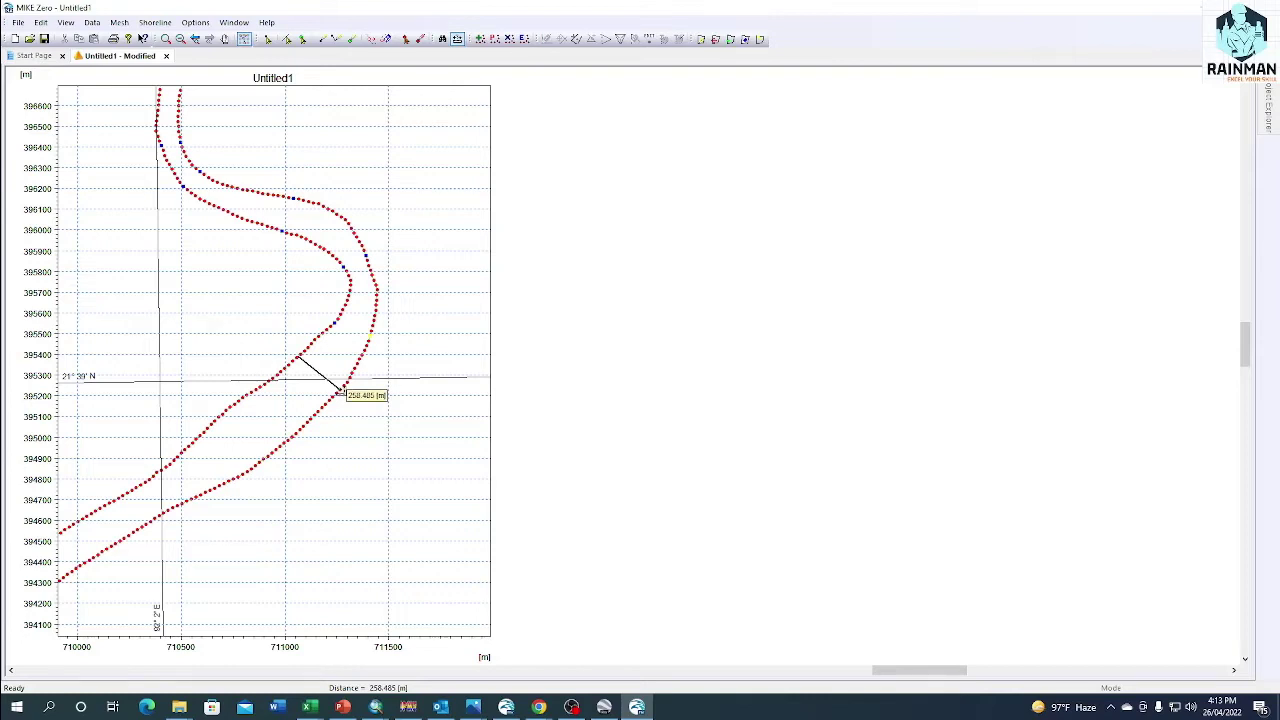
Convert a facing pair of vertices near easting 710450 into nodes, at about northing 394860 on the west bank and 394690 on the east bank
scroll(370, 466, "down", 2)
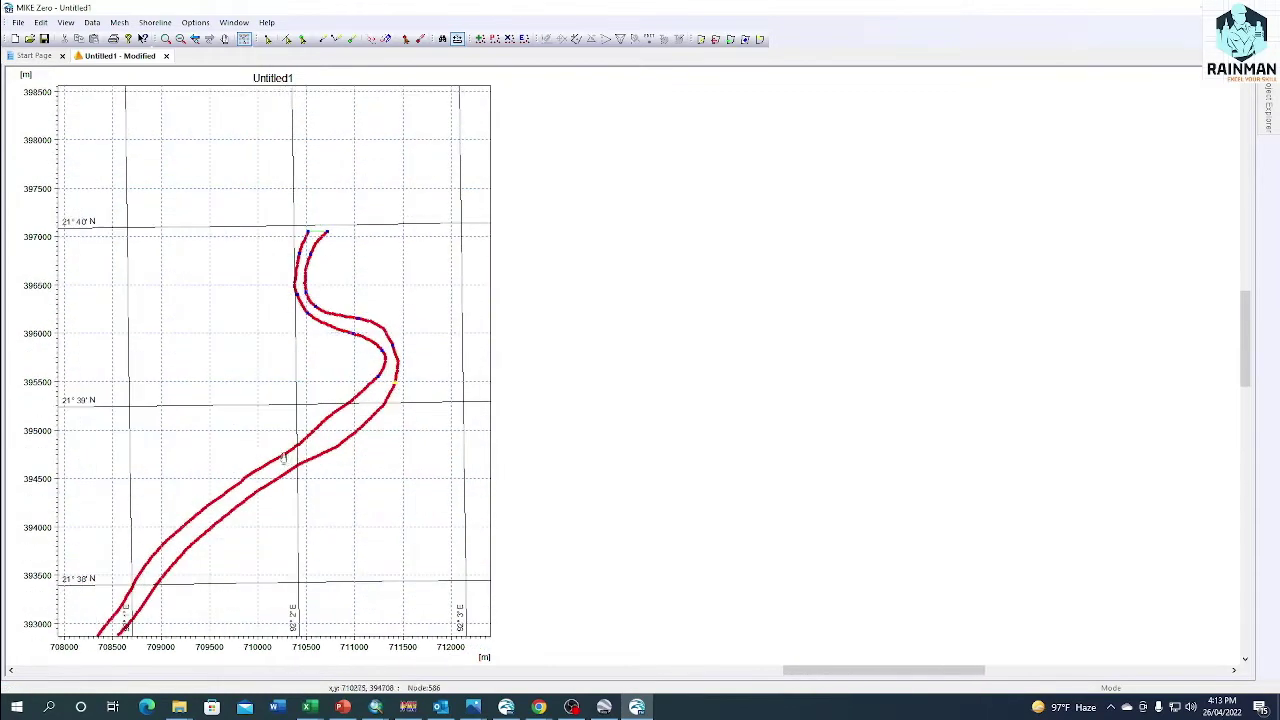
scroll(283, 458, "up", 2)
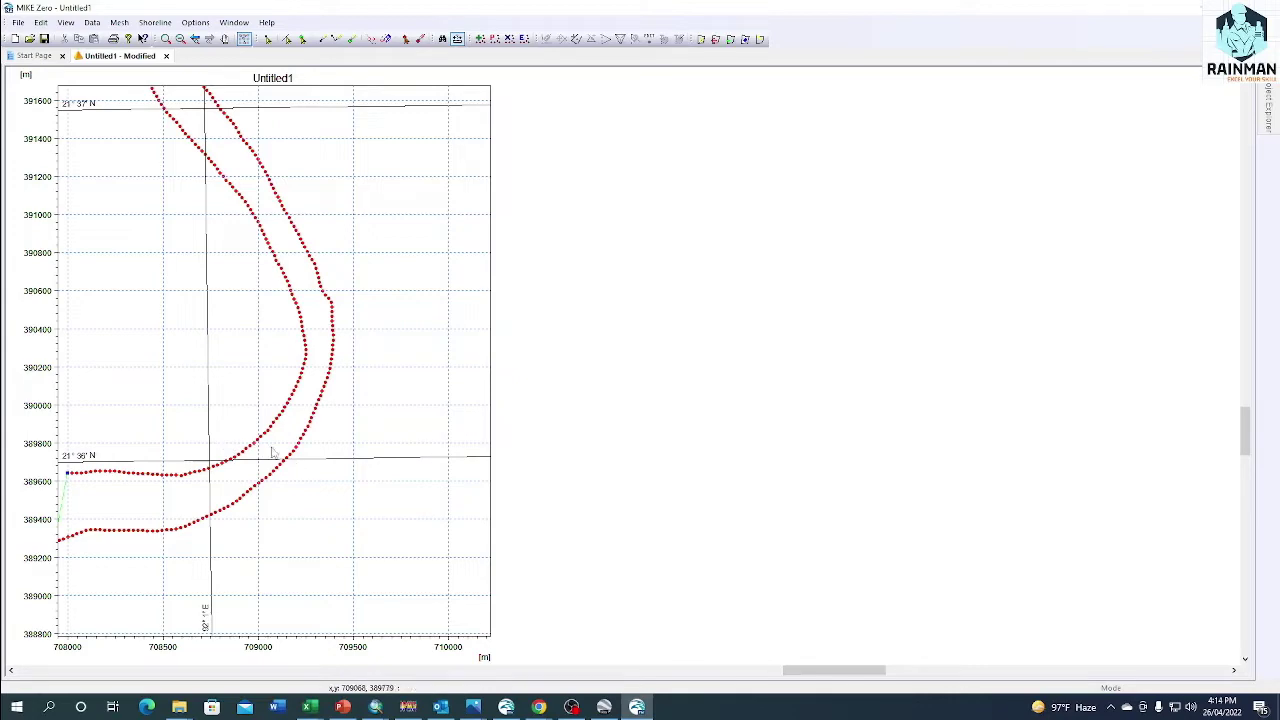
scroll(329, 337, "down", 3)
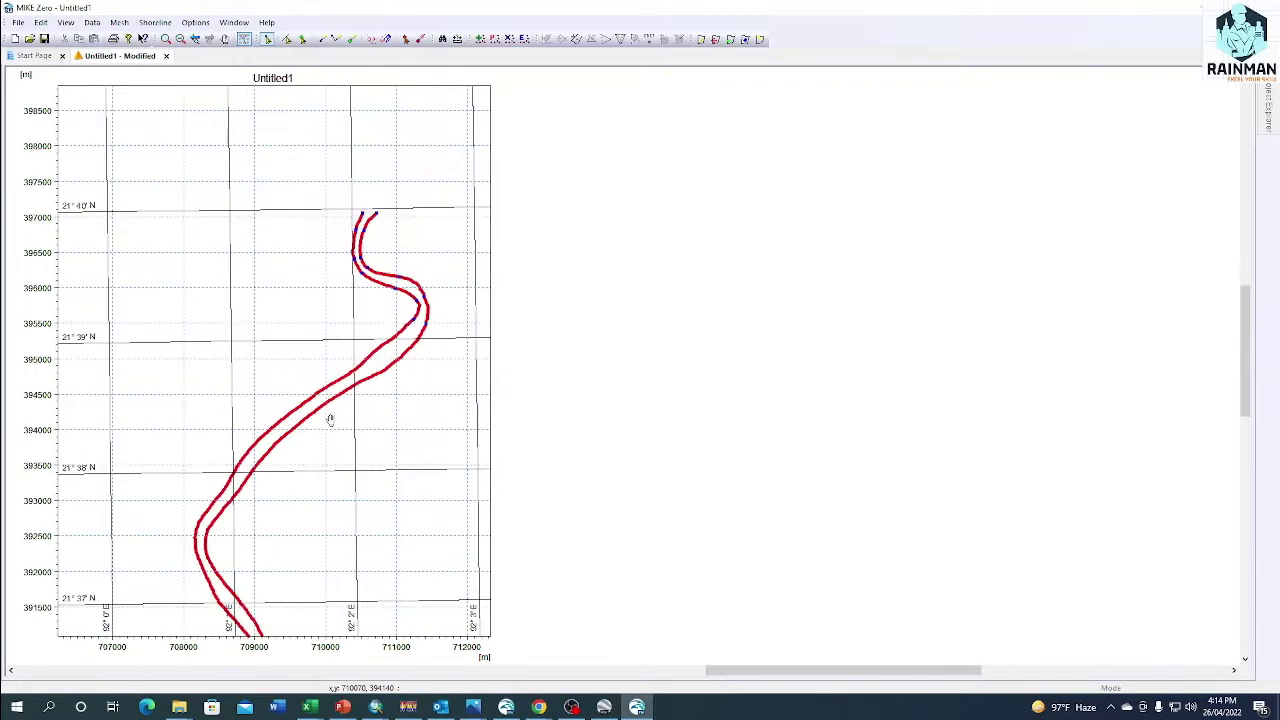
scroll(380, 366, "up", 2)
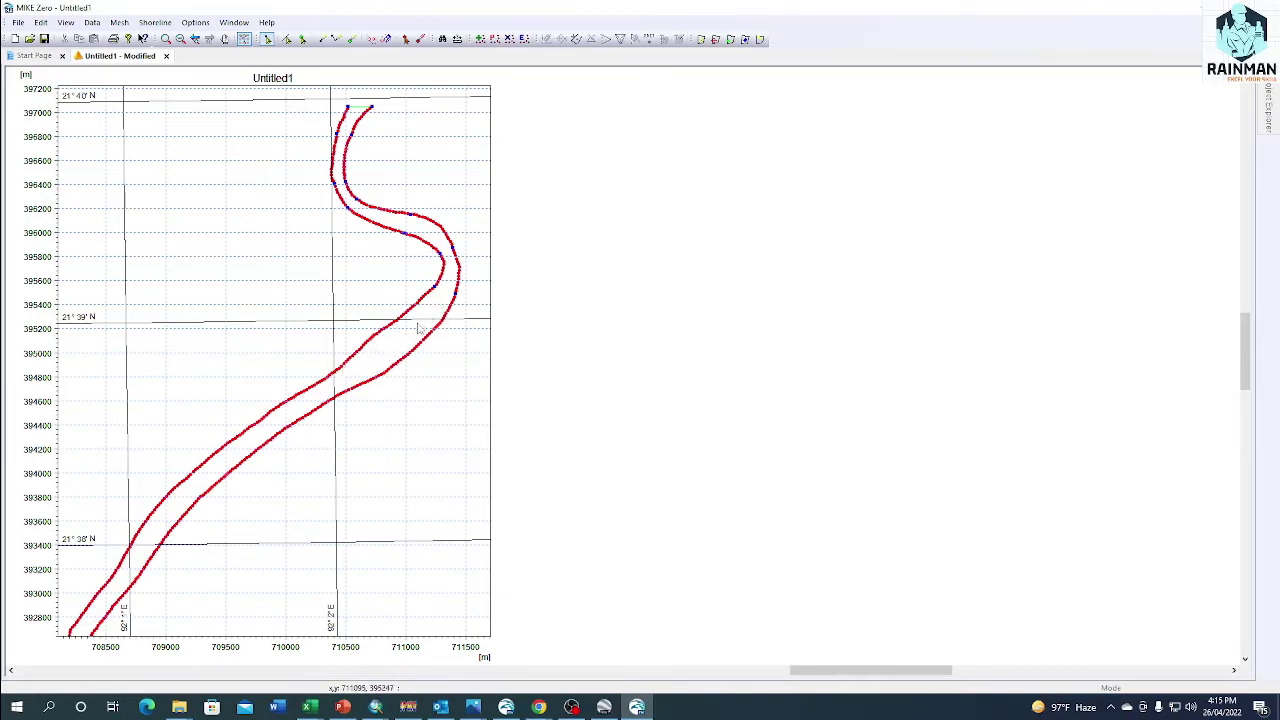
right_click(338, 374)
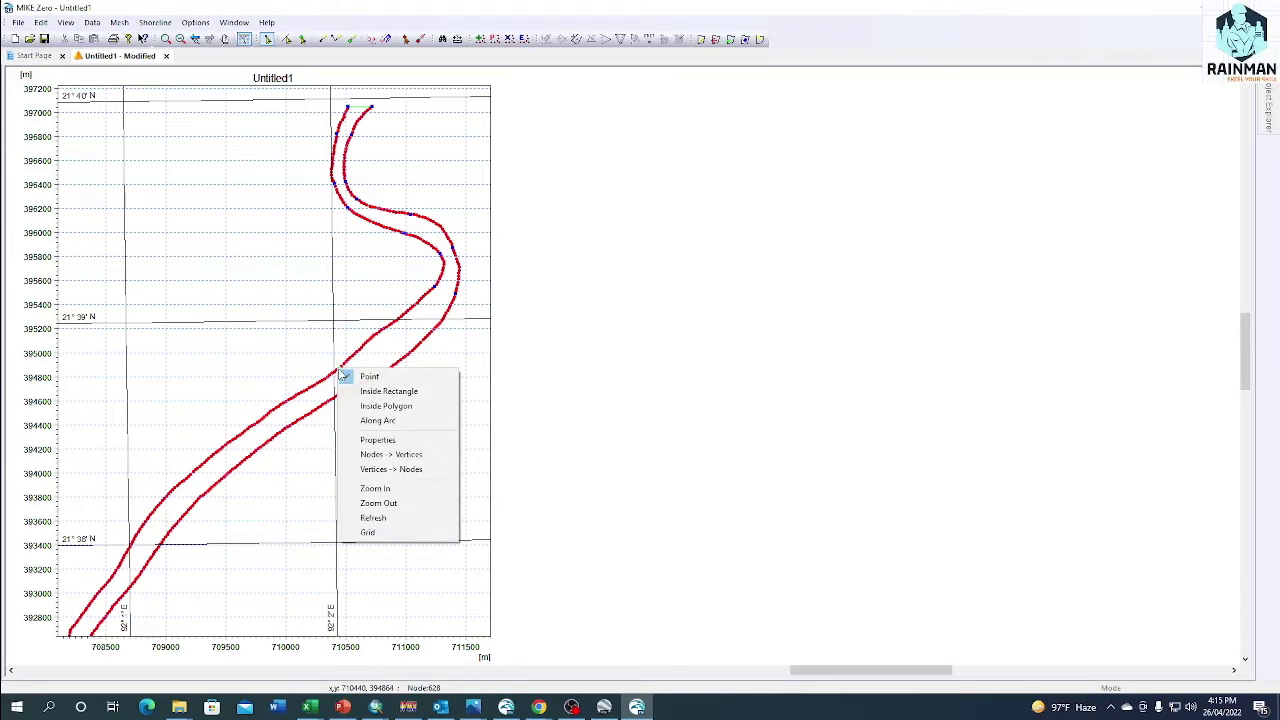
left_click(386, 476)
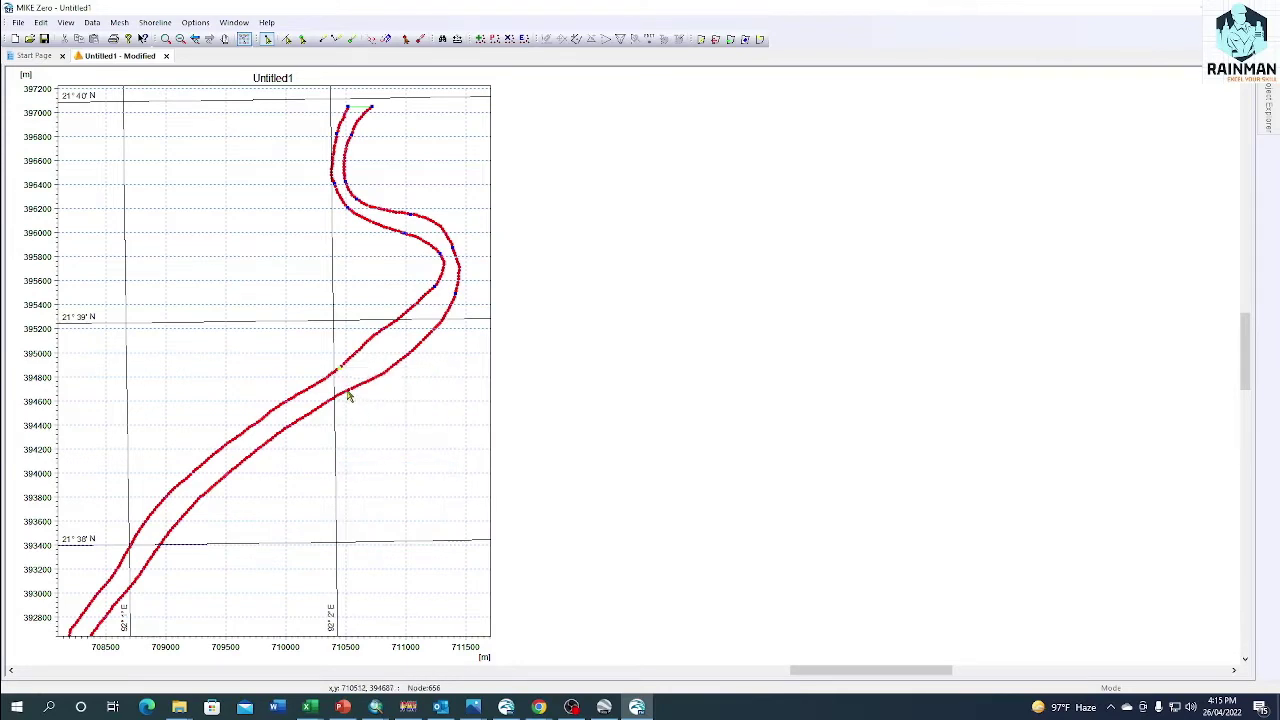
right_click(351, 396)
left_click(400, 506)
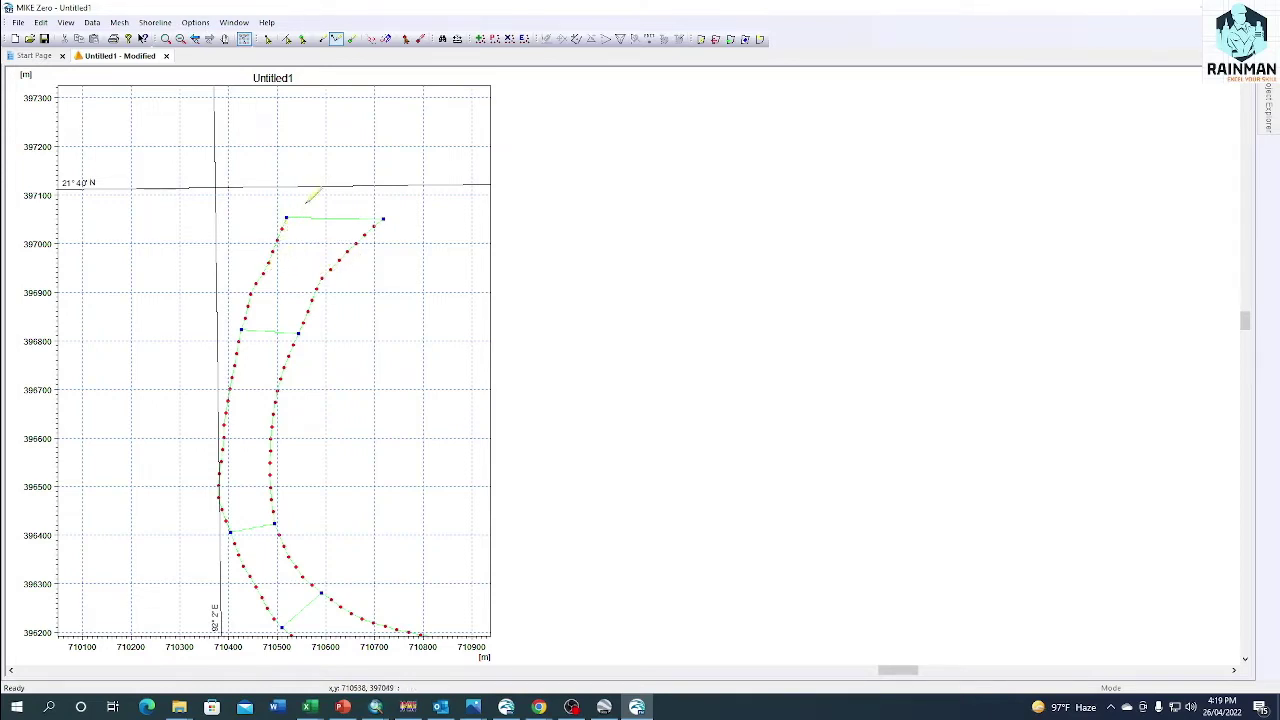
Redistribute the northernmost bankline arcs, between the river end and the cross arc near northing 396820, to 8 vertices each
left_click(287, 39)
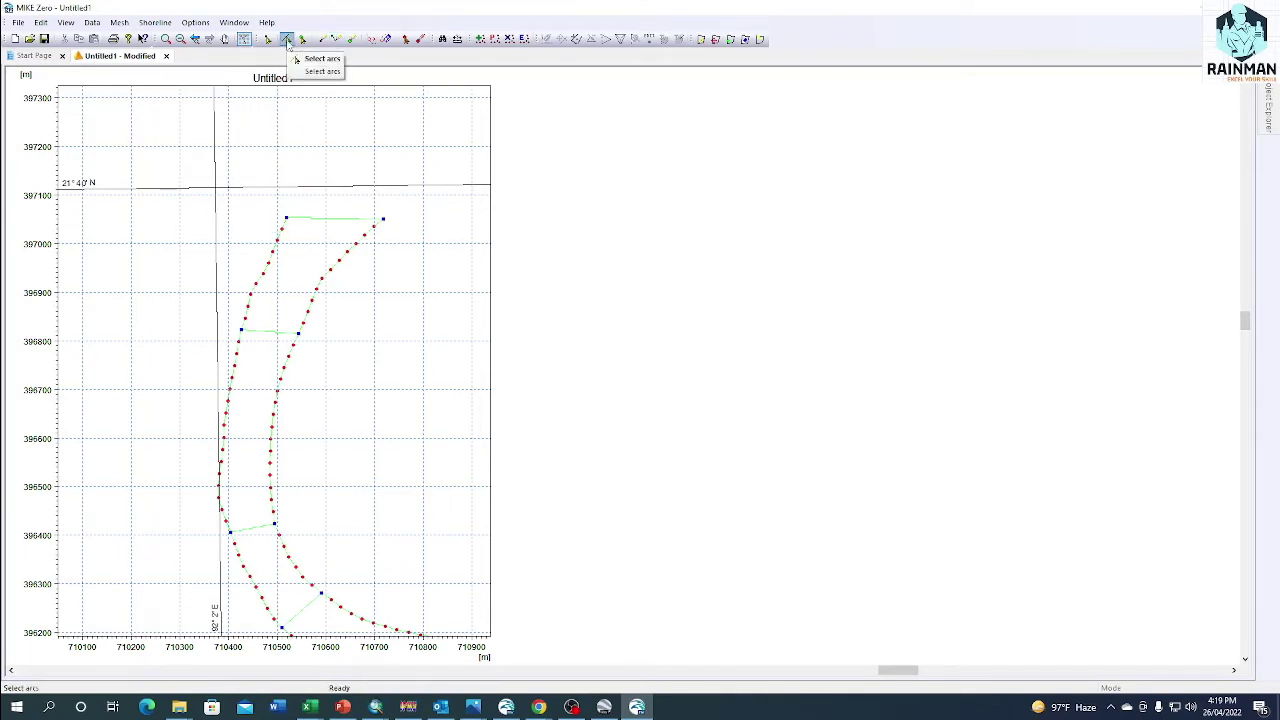
double_click(279, 266)
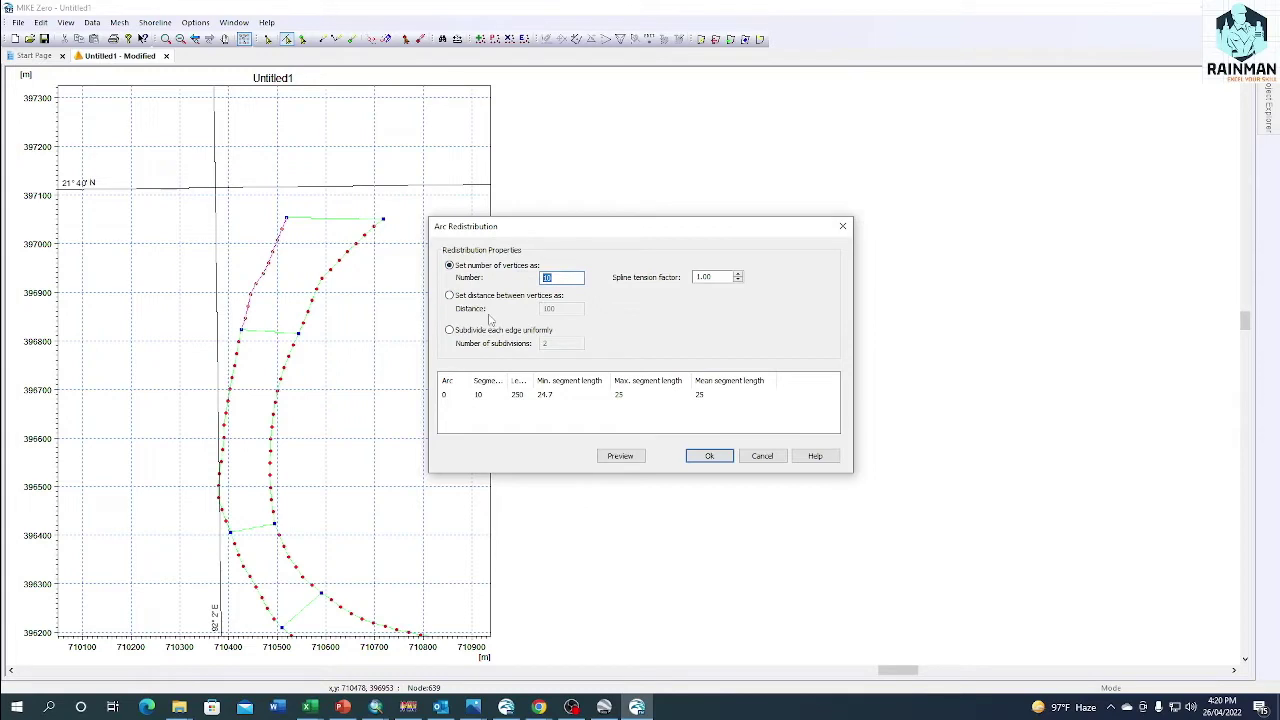
left_click(465, 300)
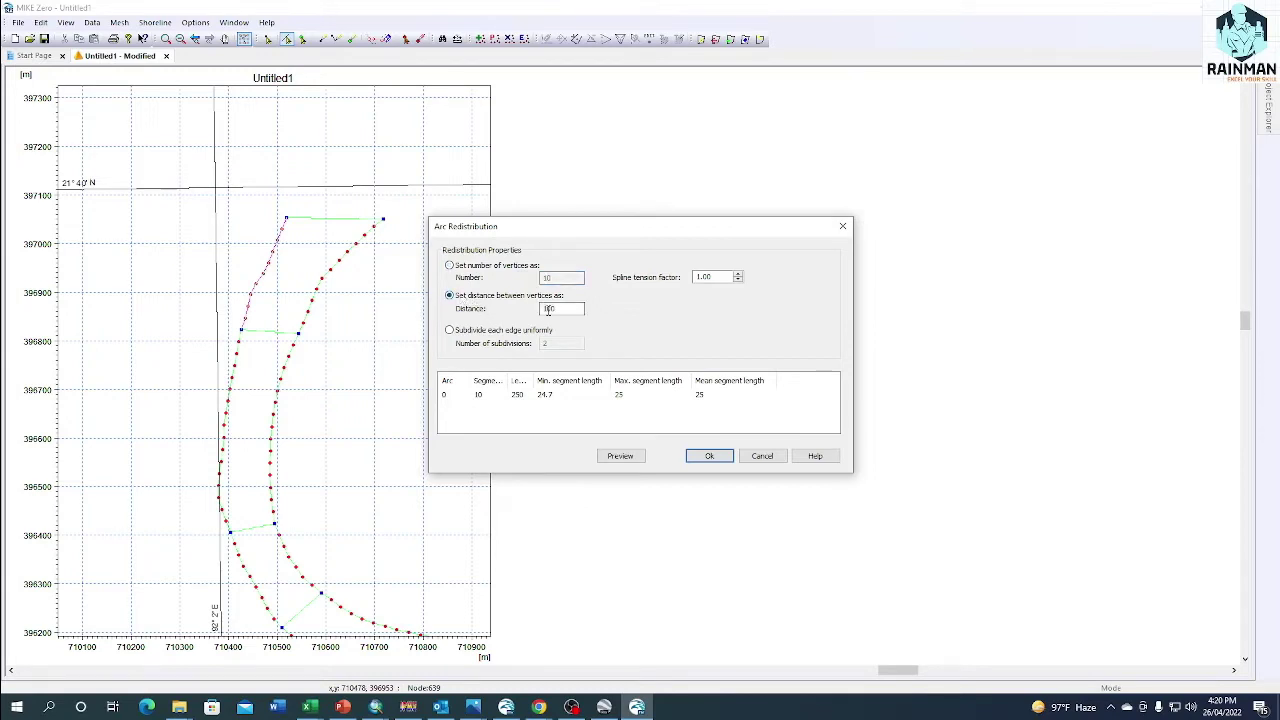
double_click(548, 310)
type("60")
left_click(485, 268)
double_click(561, 276)
left_click(714, 457)
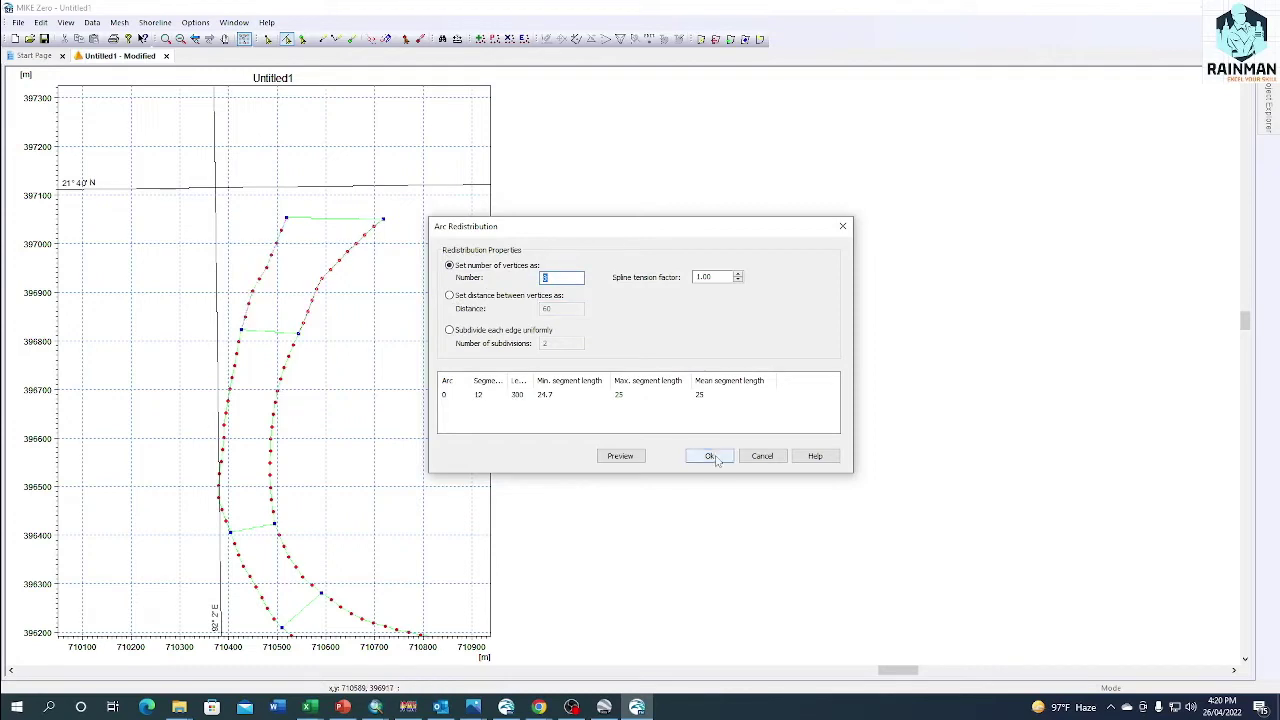
left_click(712, 457)
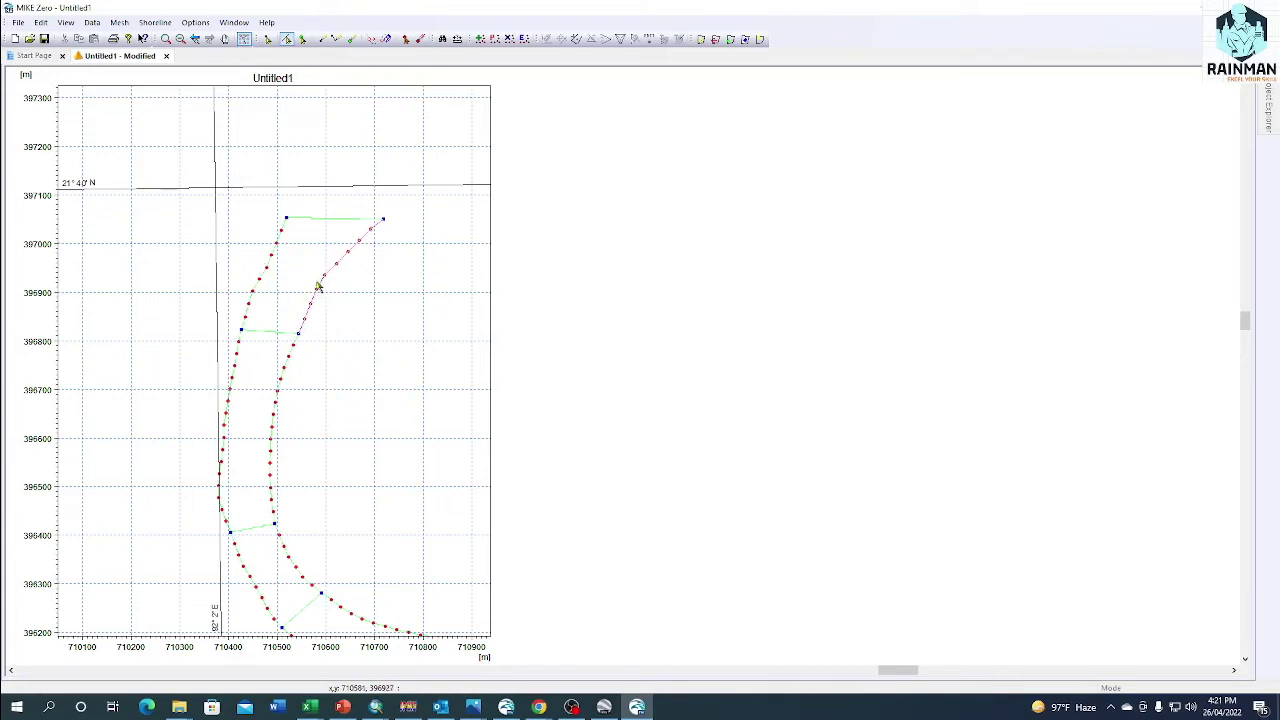
left_click_drag(332, 351, 356, 205)
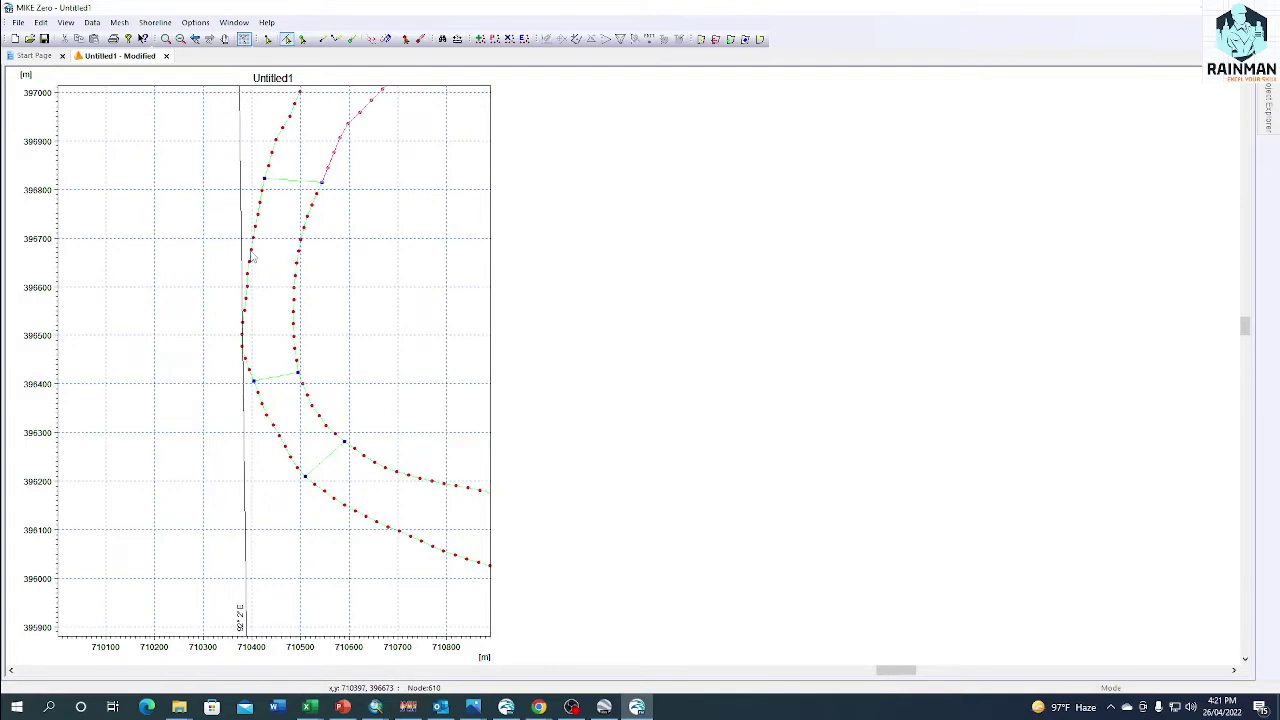
left_click(252, 257)
right_click(250, 251)
left_click(301, 293)
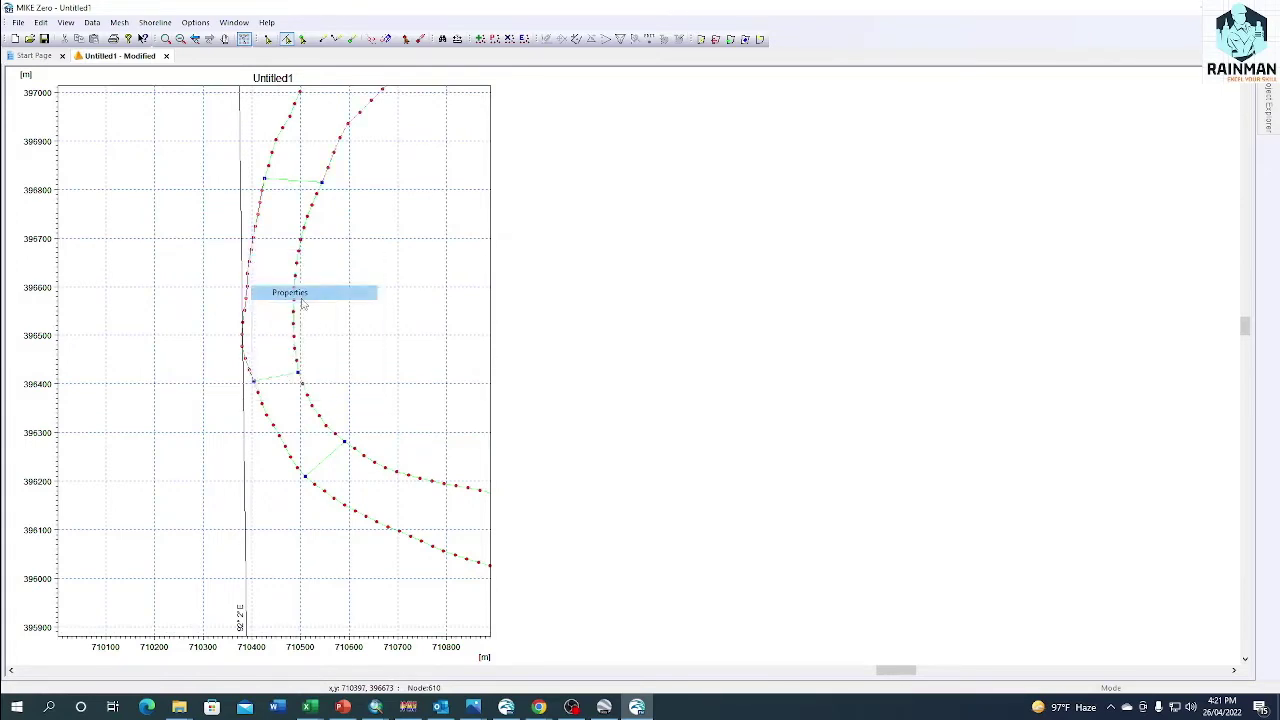
left_click(804, 244)
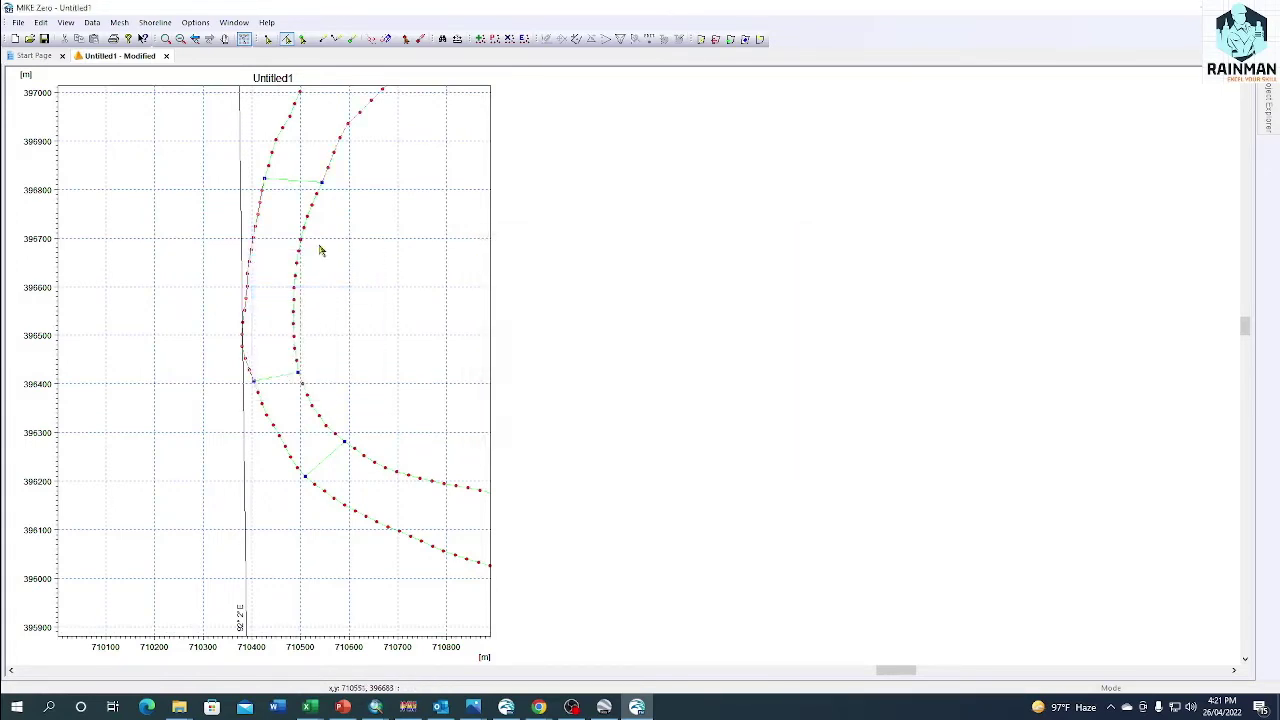
right_click(252, 256)
left_click(303, 293)
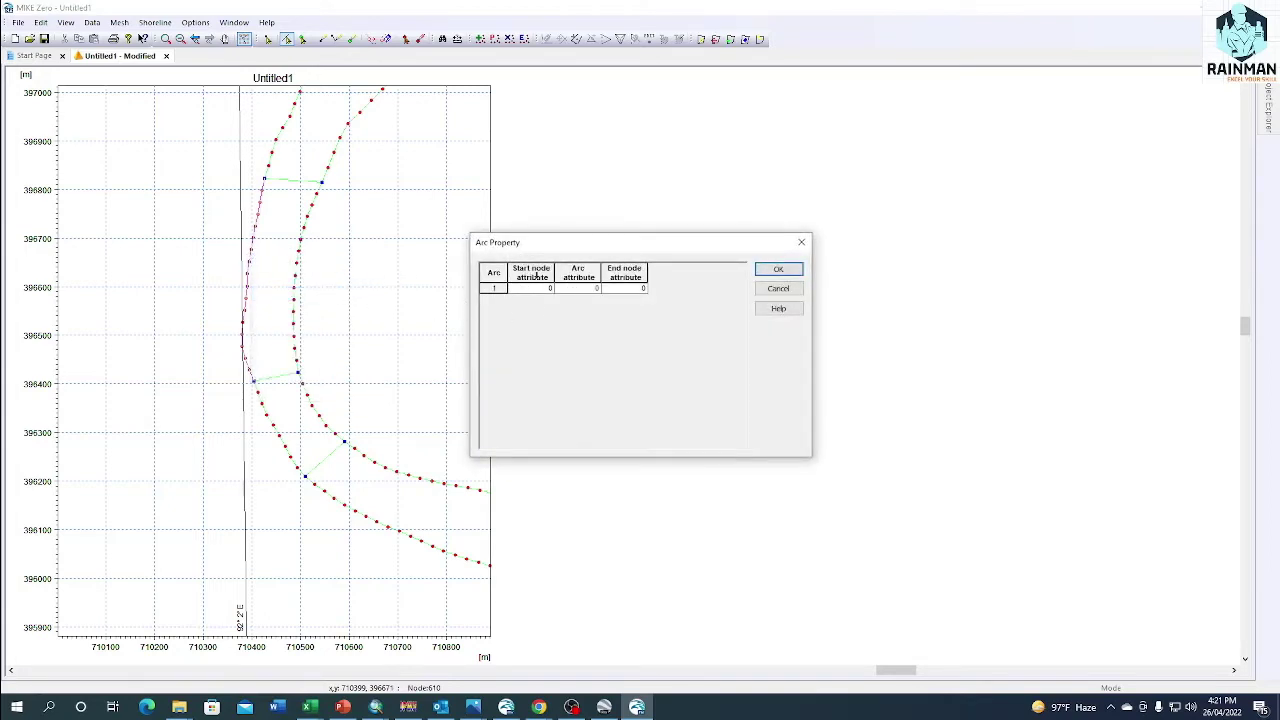
left_click(801, 242)
Redistribute the west bank arc between northings 396820 and 396400 to 10 vertices
right_click(252, 243)
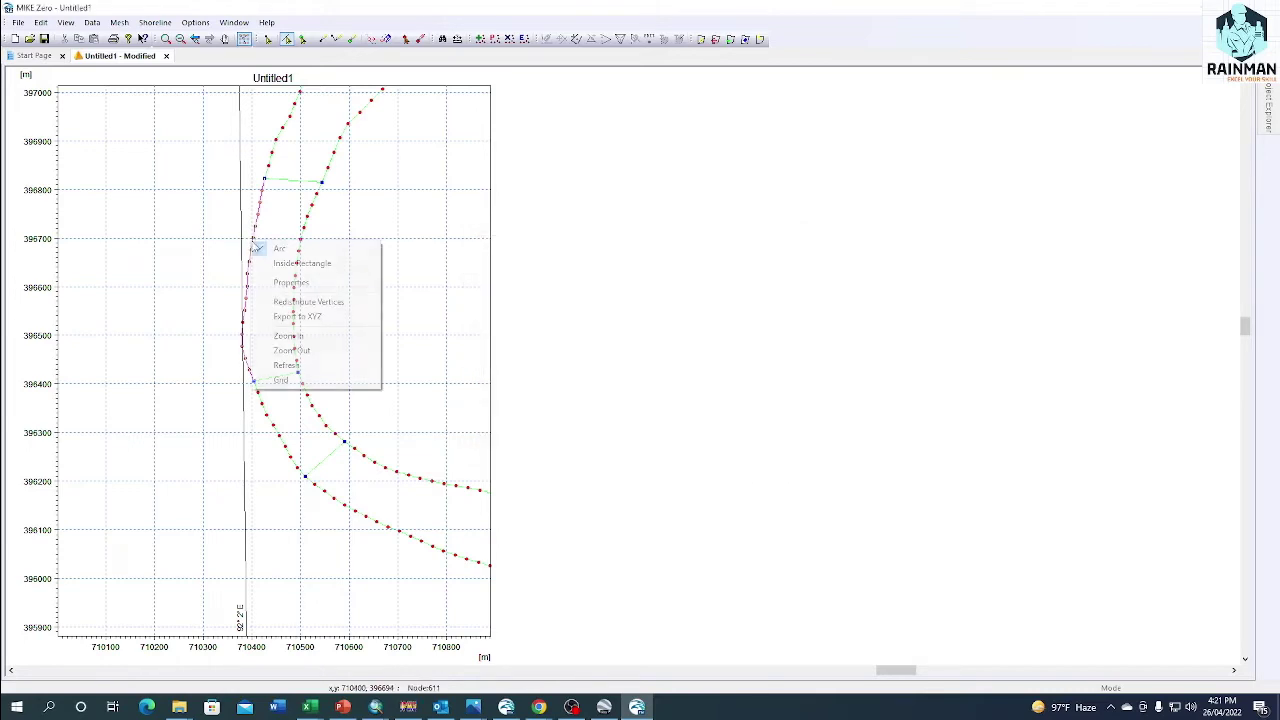
left_click(340, 301)
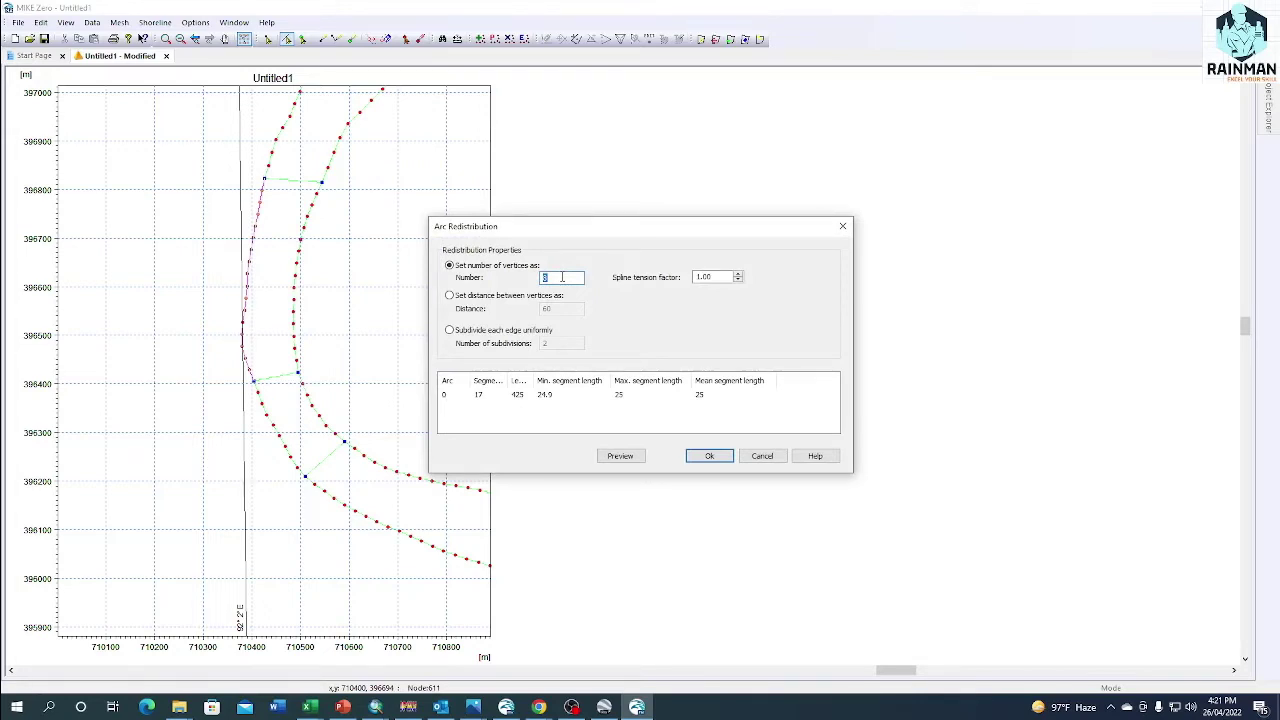
key("shift+Home")
left_click(711, 456)
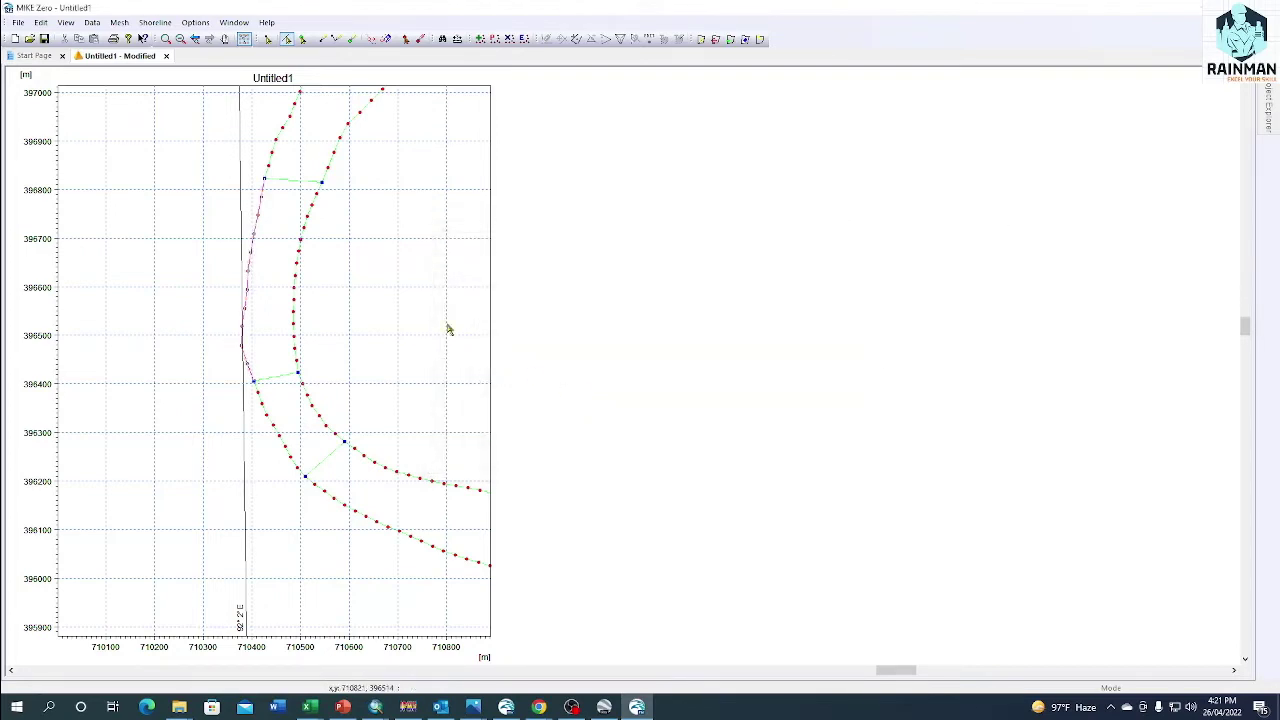
Redistribute the east bank arc between northings 396820 and 396420 to 10 vertices
right_click(298, 250)
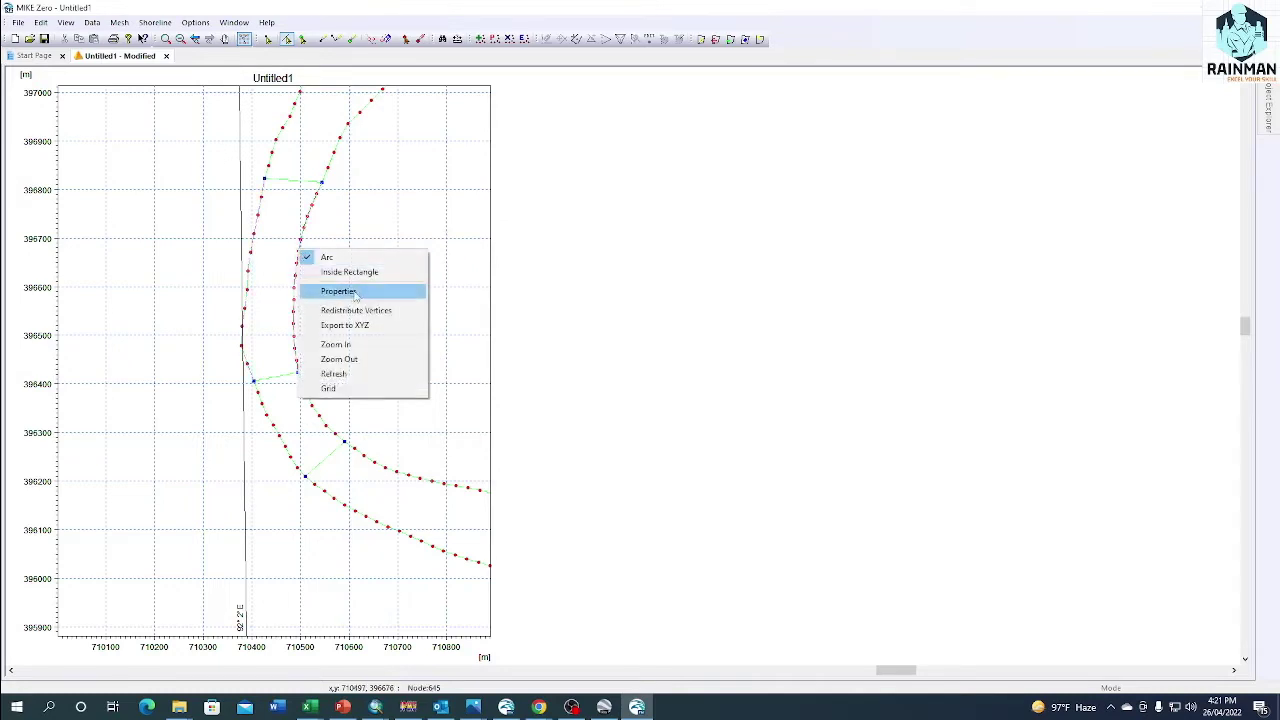
left_click(359, 311)
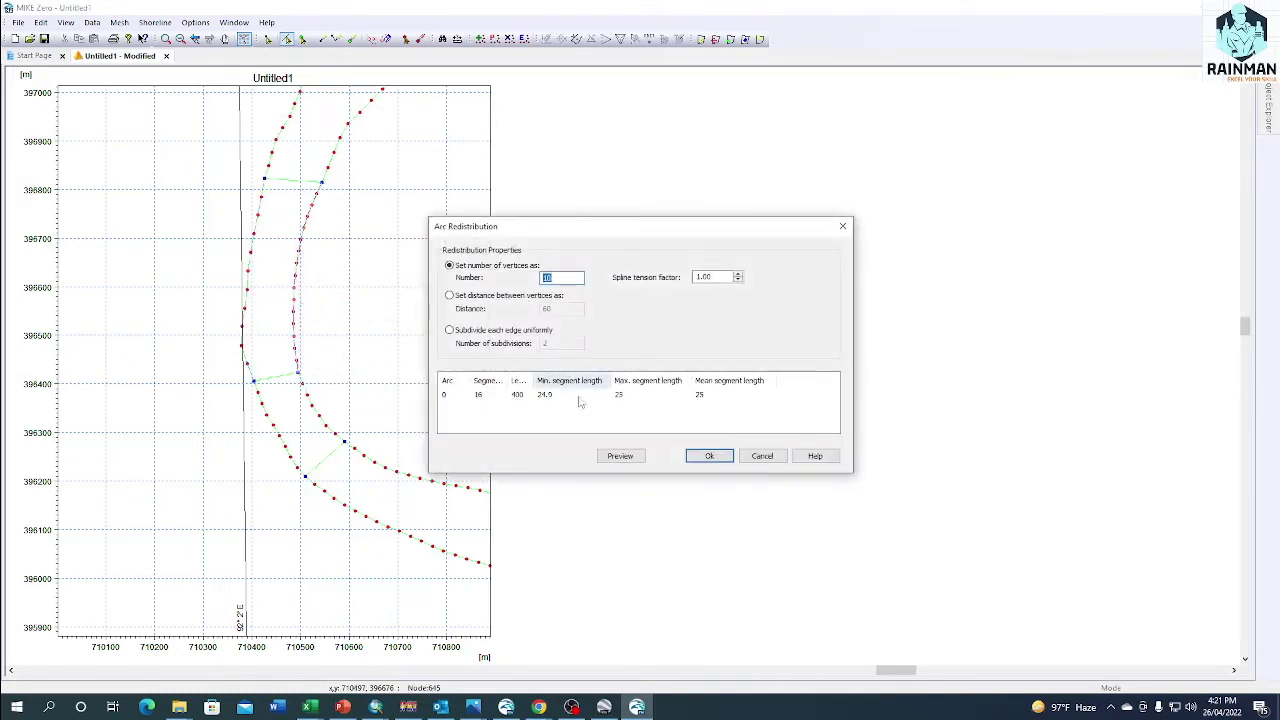
left_click(707, 456)
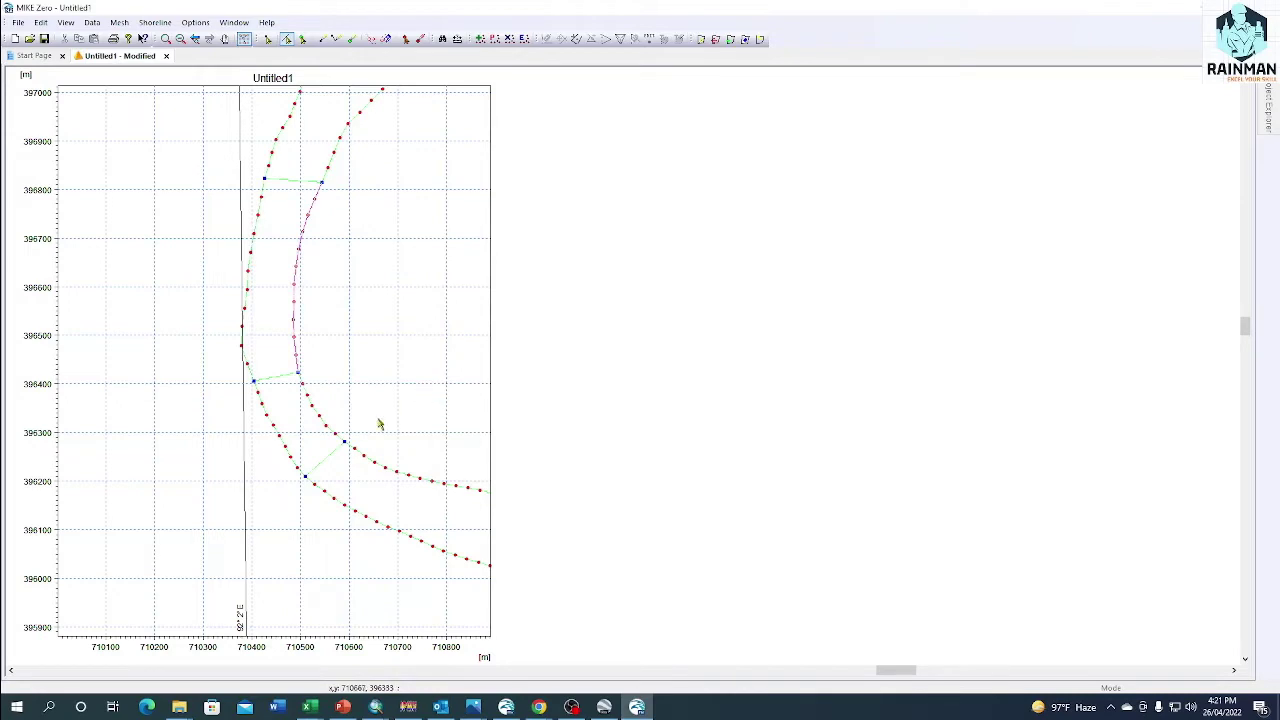
Redistribute the west bank arc between northings 396400 and 396210 to 5 vertices
left_click(281, 440)
right_click(281, 440)
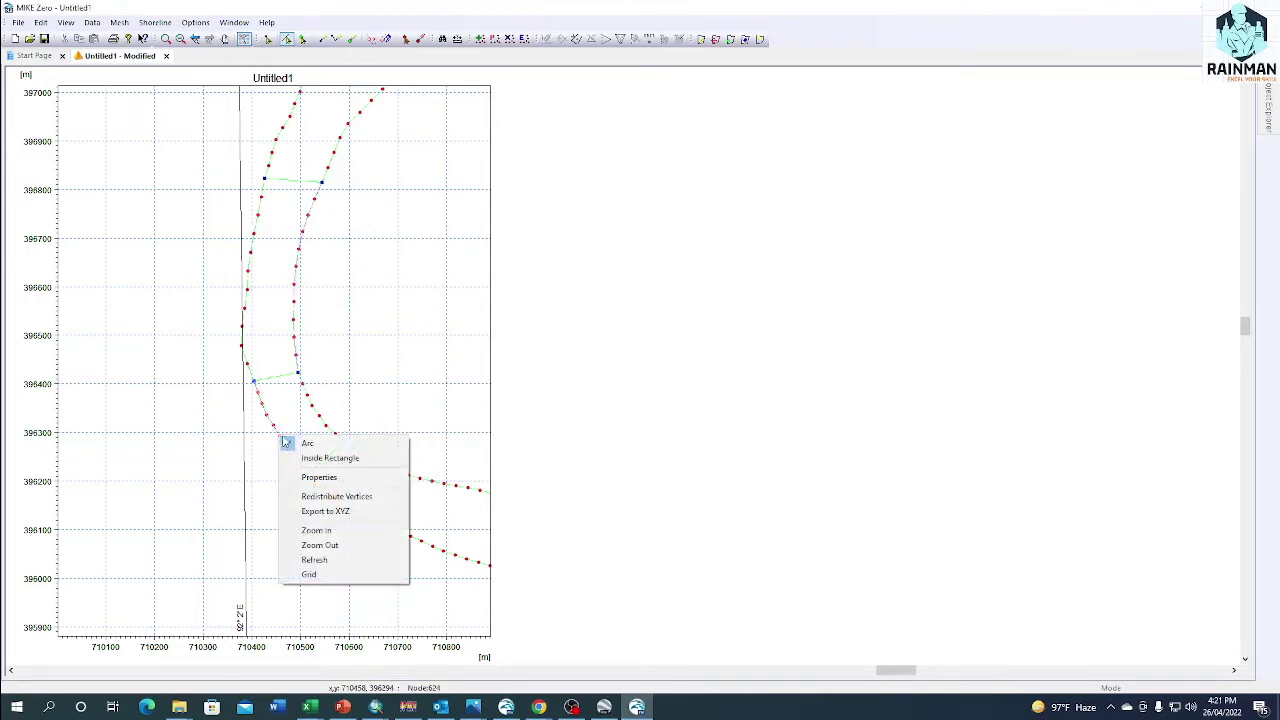
left_click(347, 498)
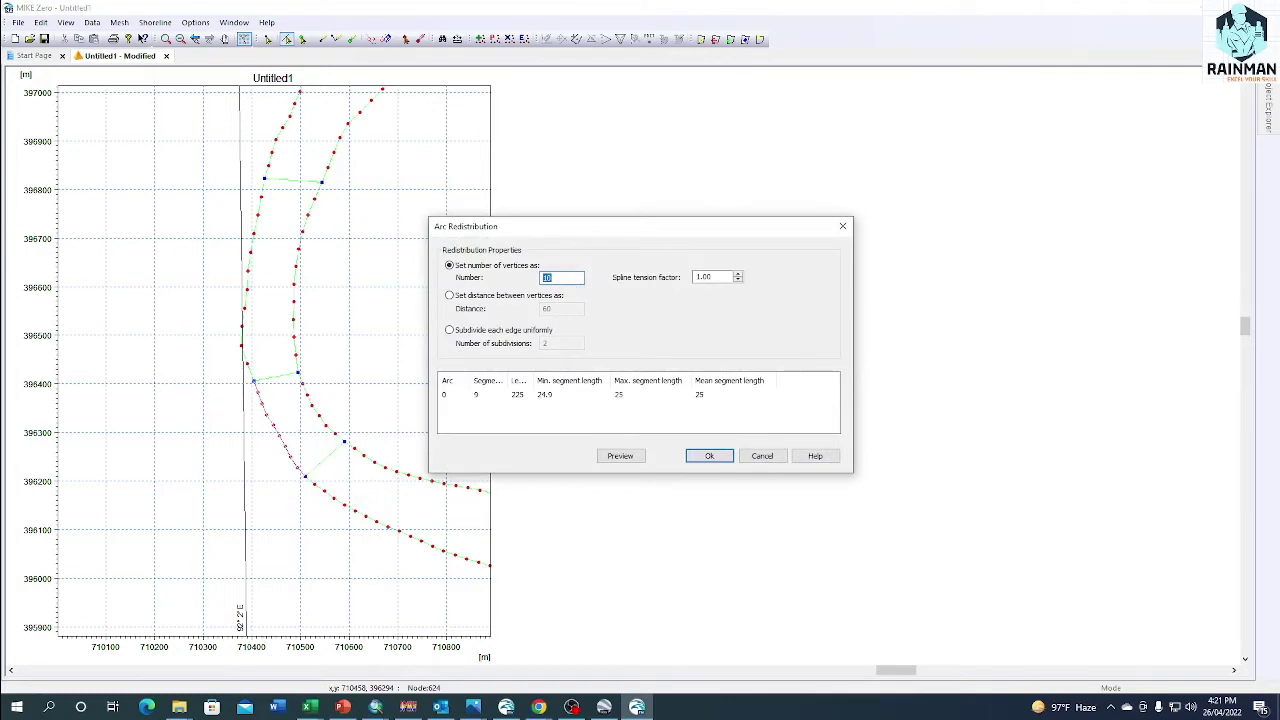
left_click(712, 455)
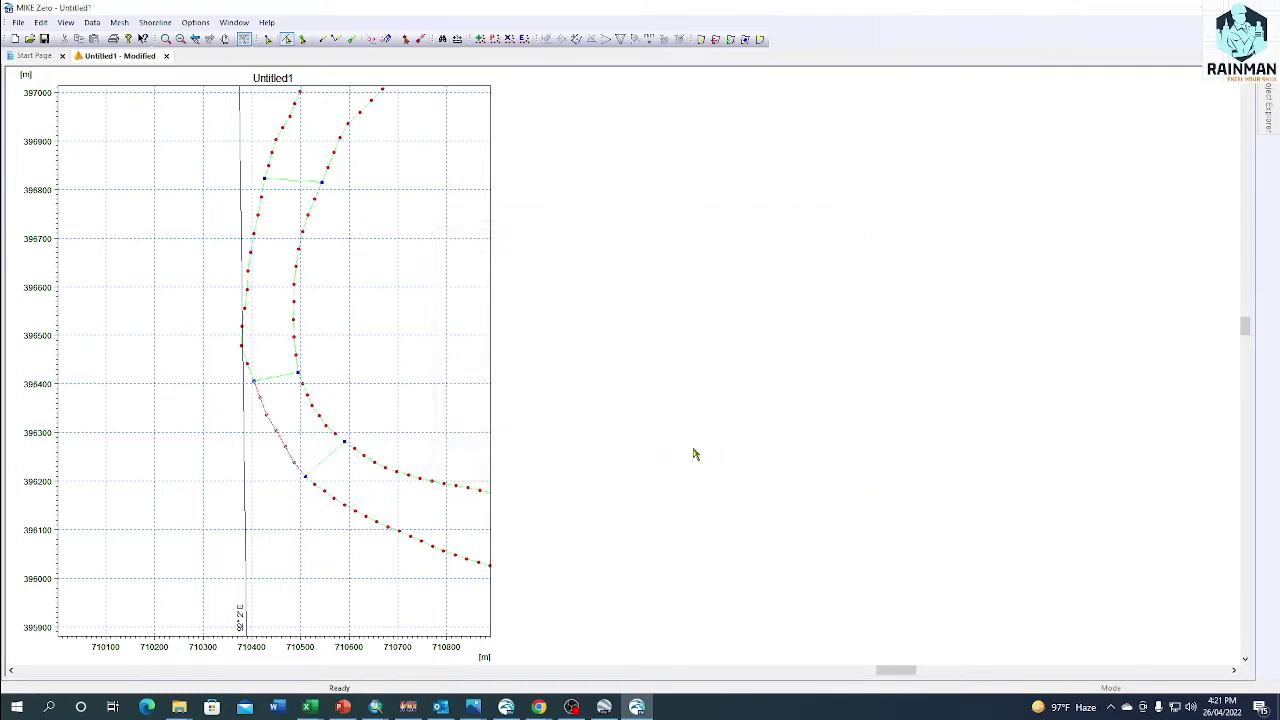
left_click(312, 408)
right_click(312, 408)
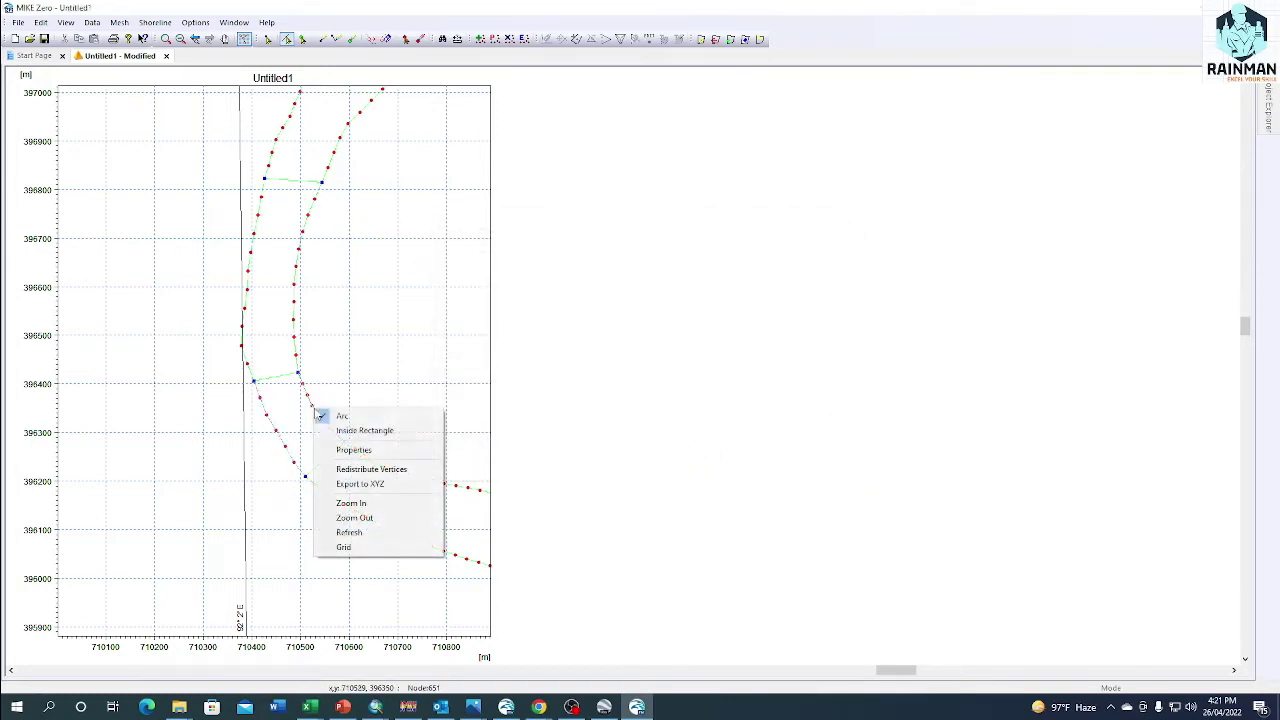
left_click(375, 452)
left_click(799, 243)
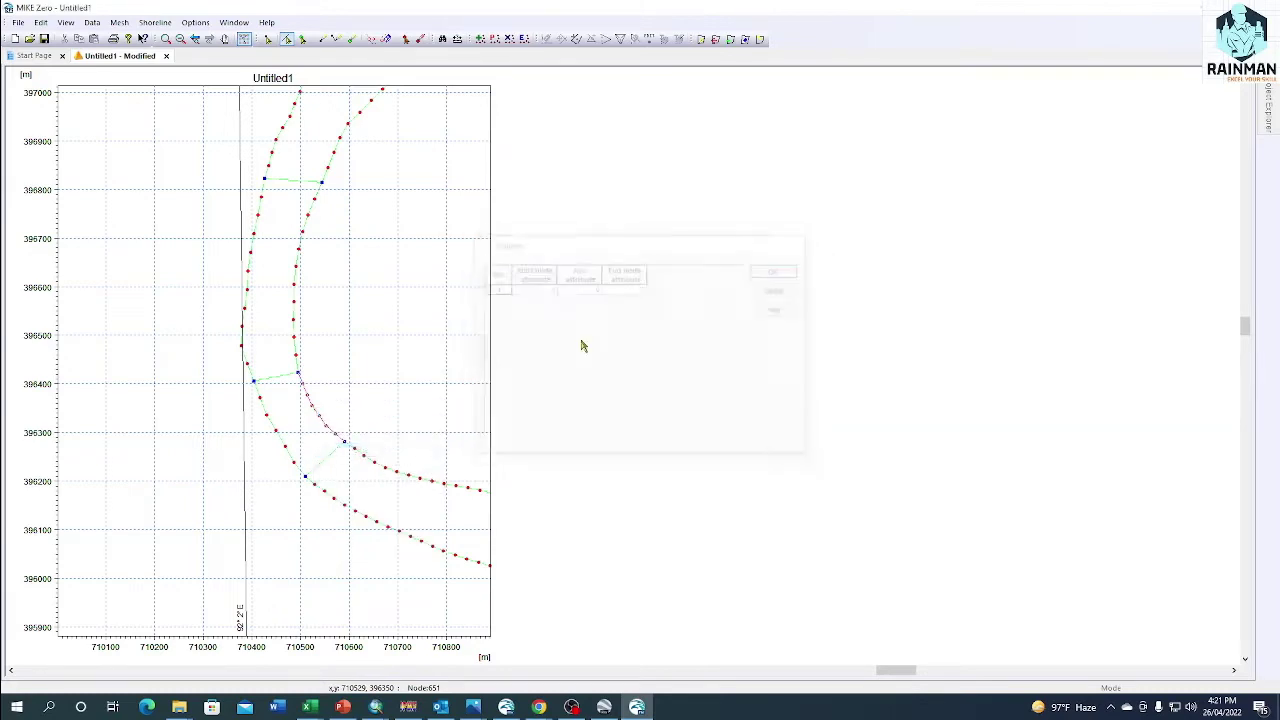
right_click(325, 426)
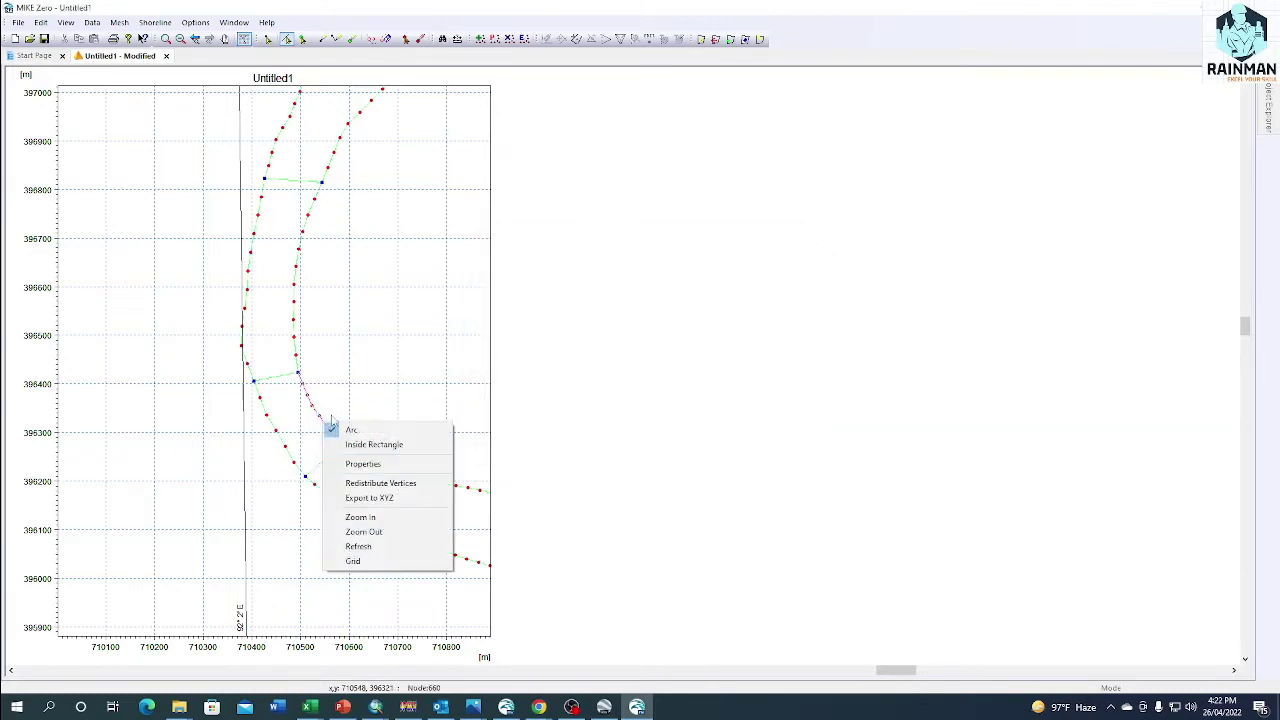
left_click(370, 464)
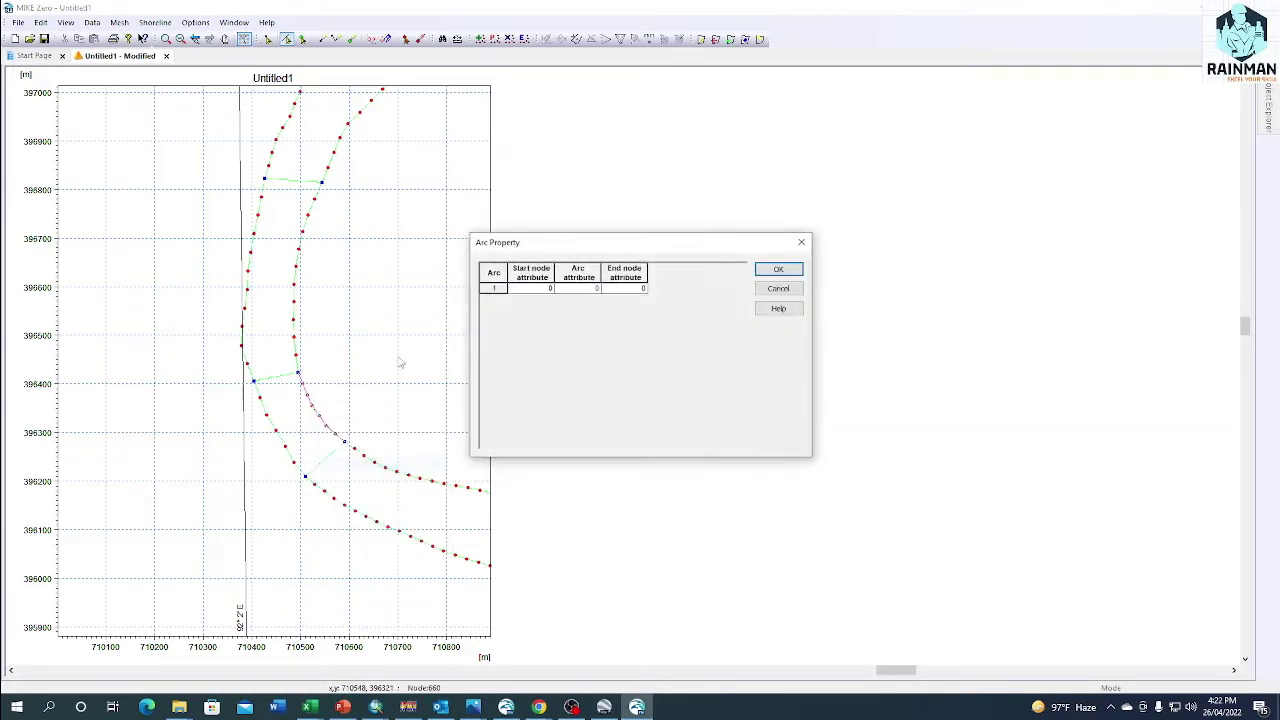
left_click(803, 241)
Redistribute the east bank arc between northings 396420 and 396280 to 5 vertices
right_click(318, 418)
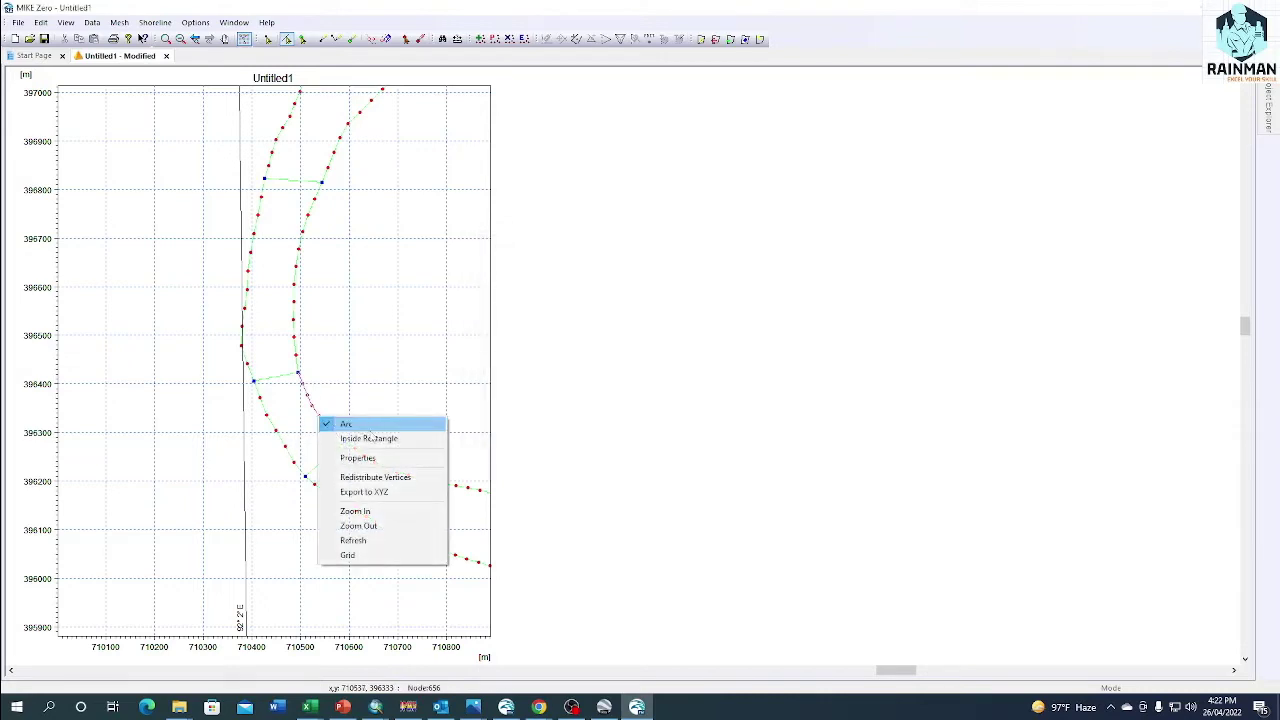
left_click(375, 477)
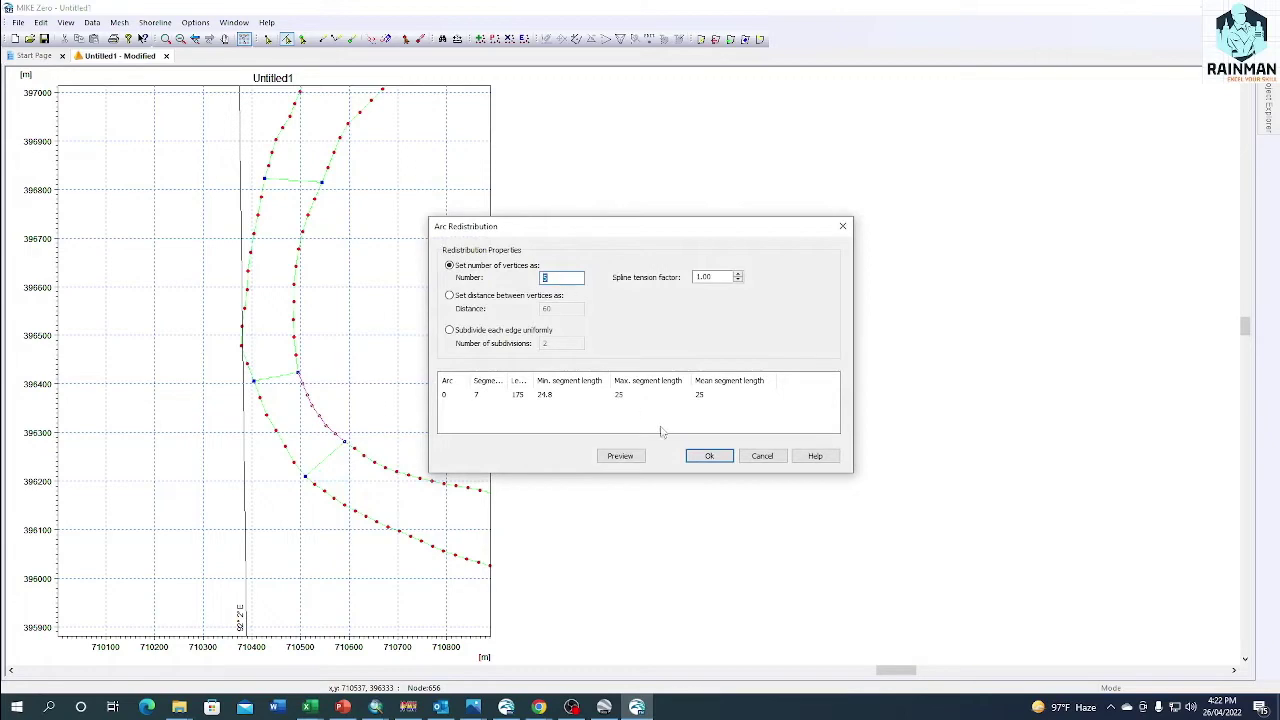
left_click(709, 455)
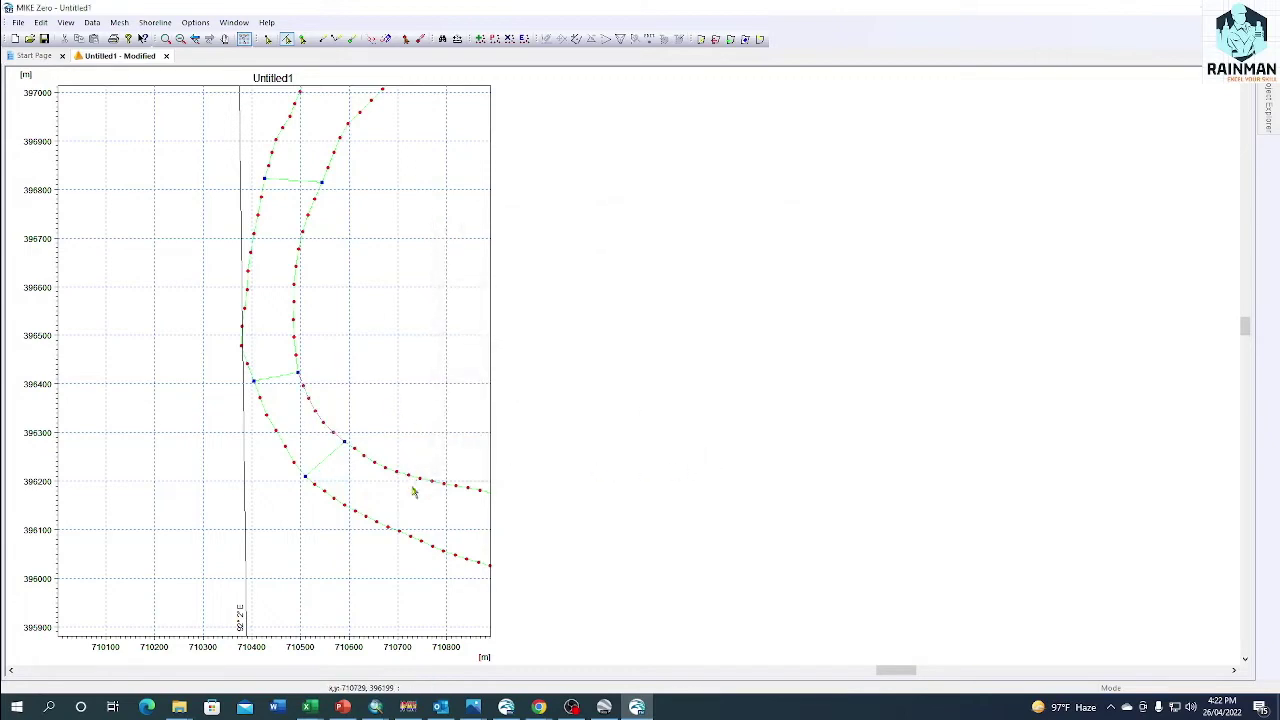
Open vertex redistribution for the upper bank arc between northings 396280 and 396150
left_click_drag(360, 467, 173, 265)
scroll(264, 330, "down", 1)
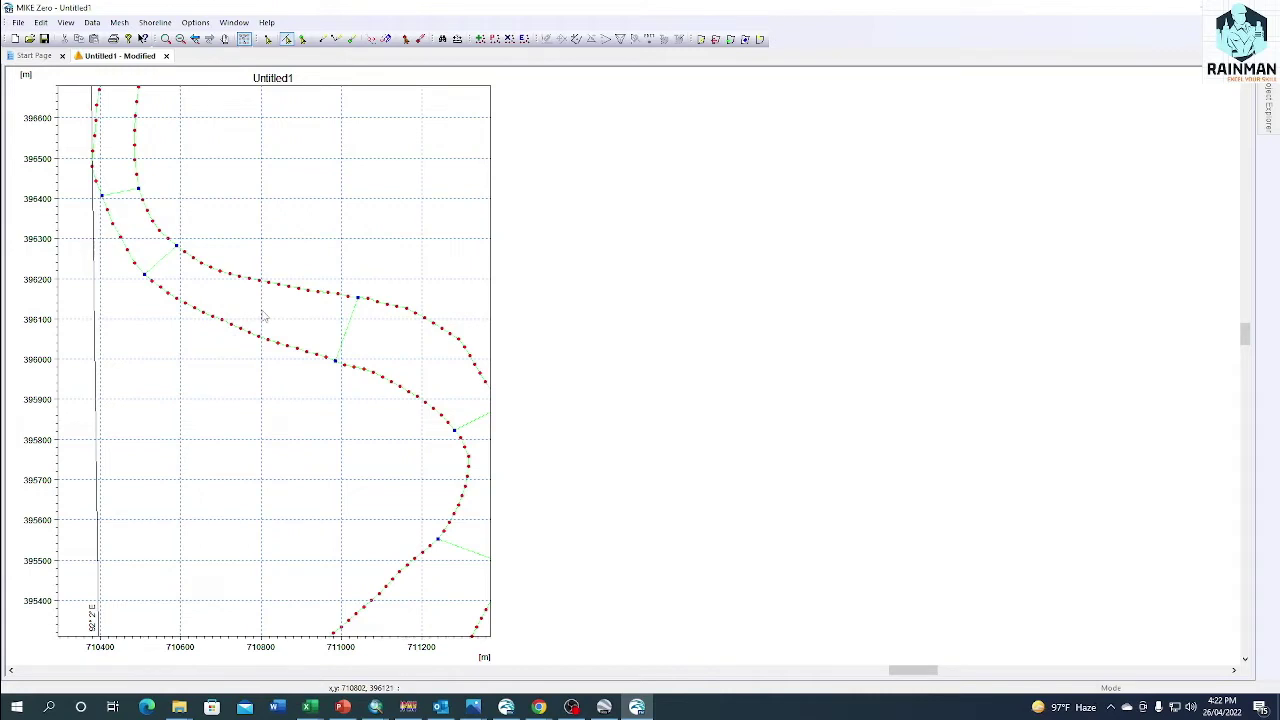
right_click(260, 281)
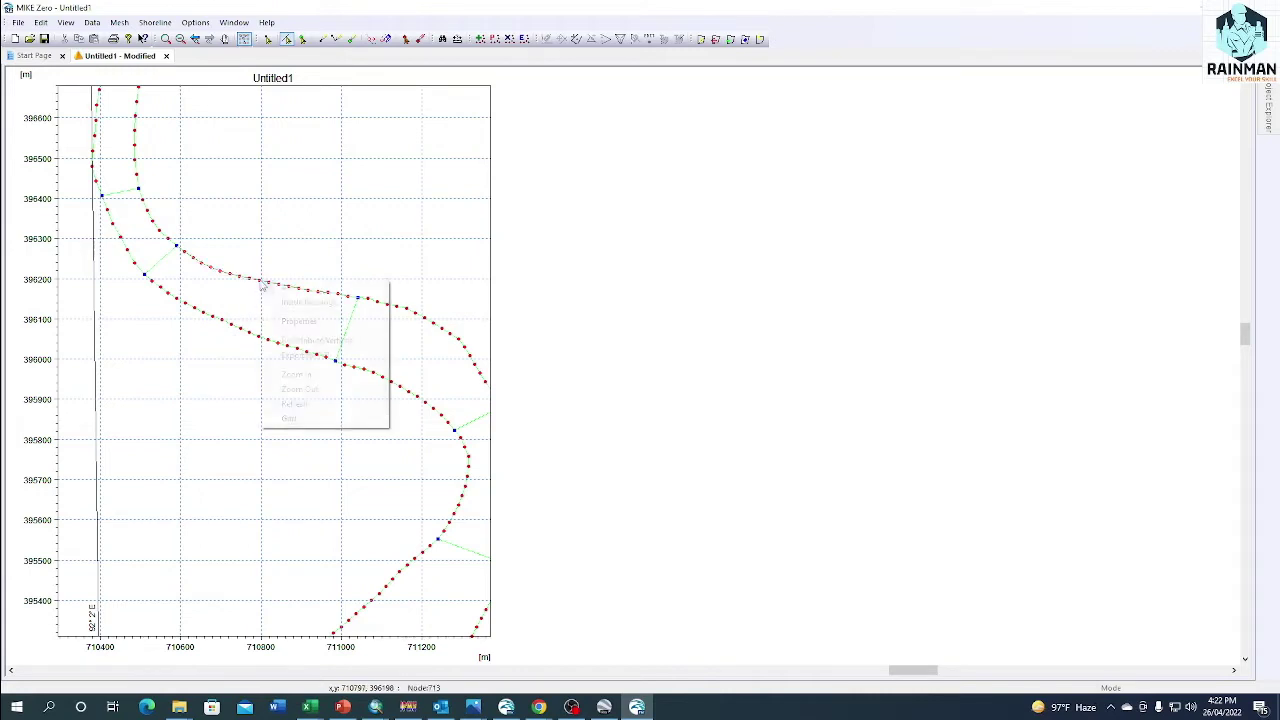
left_click(330, 340)
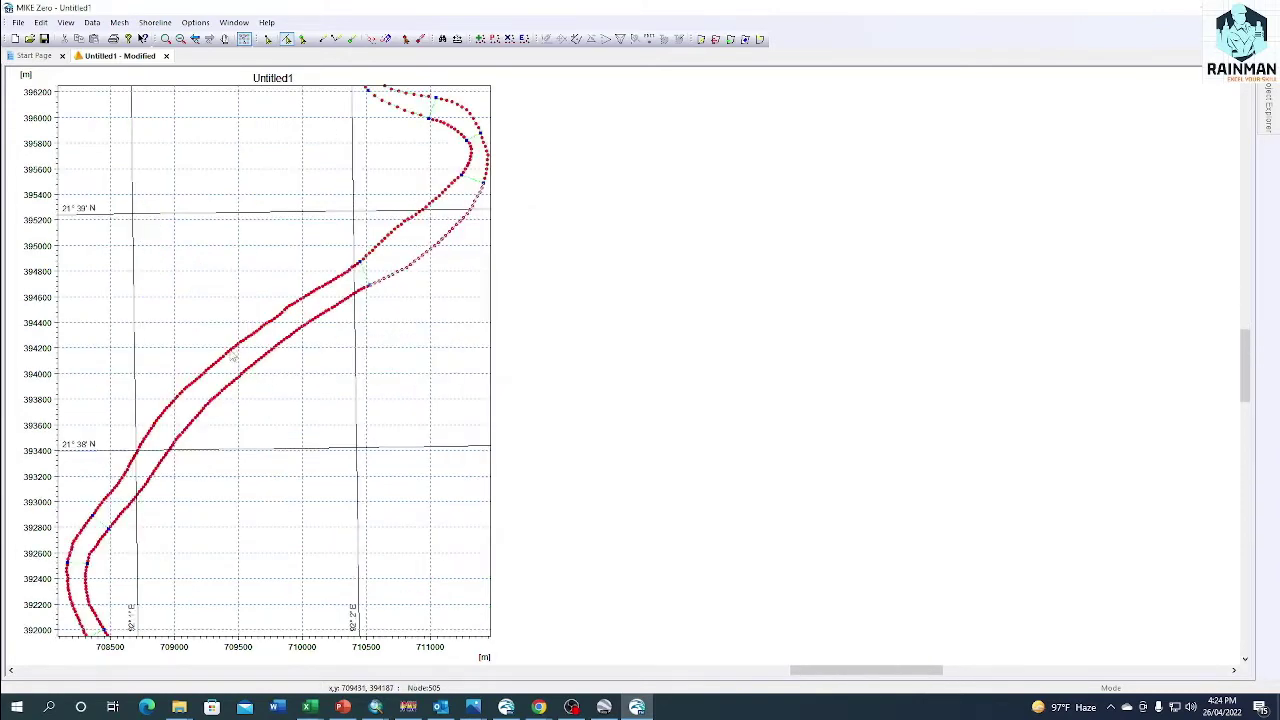
Redistribute the west bank arc between northings 394880 and 392900 to 100 vertices
right_click(229, 350)
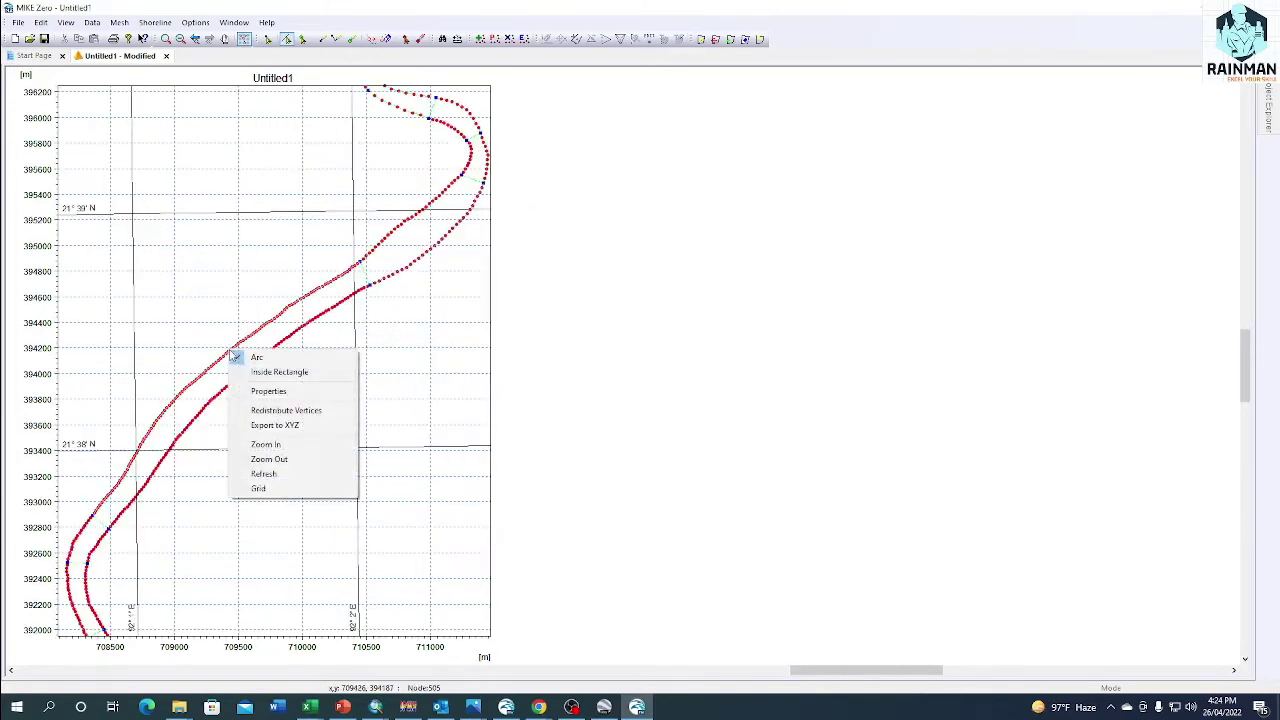
left_click(292, 410)
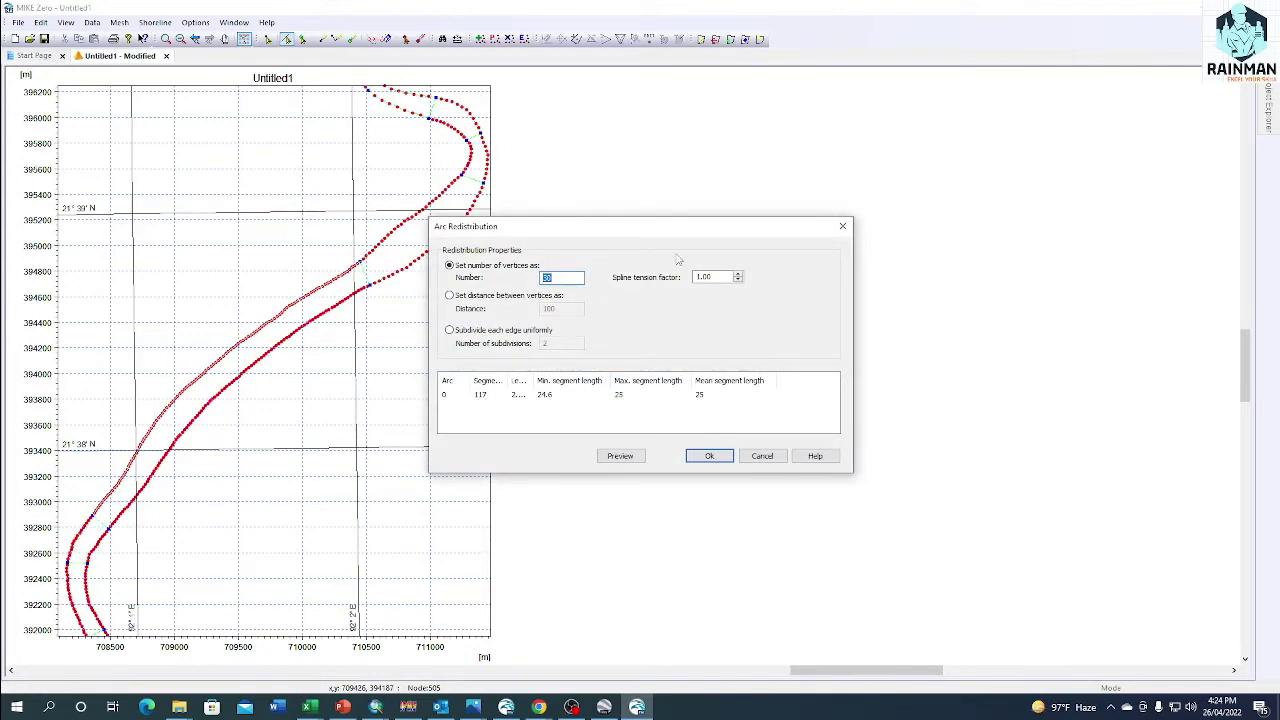
type("100")
left_click(710, 456)
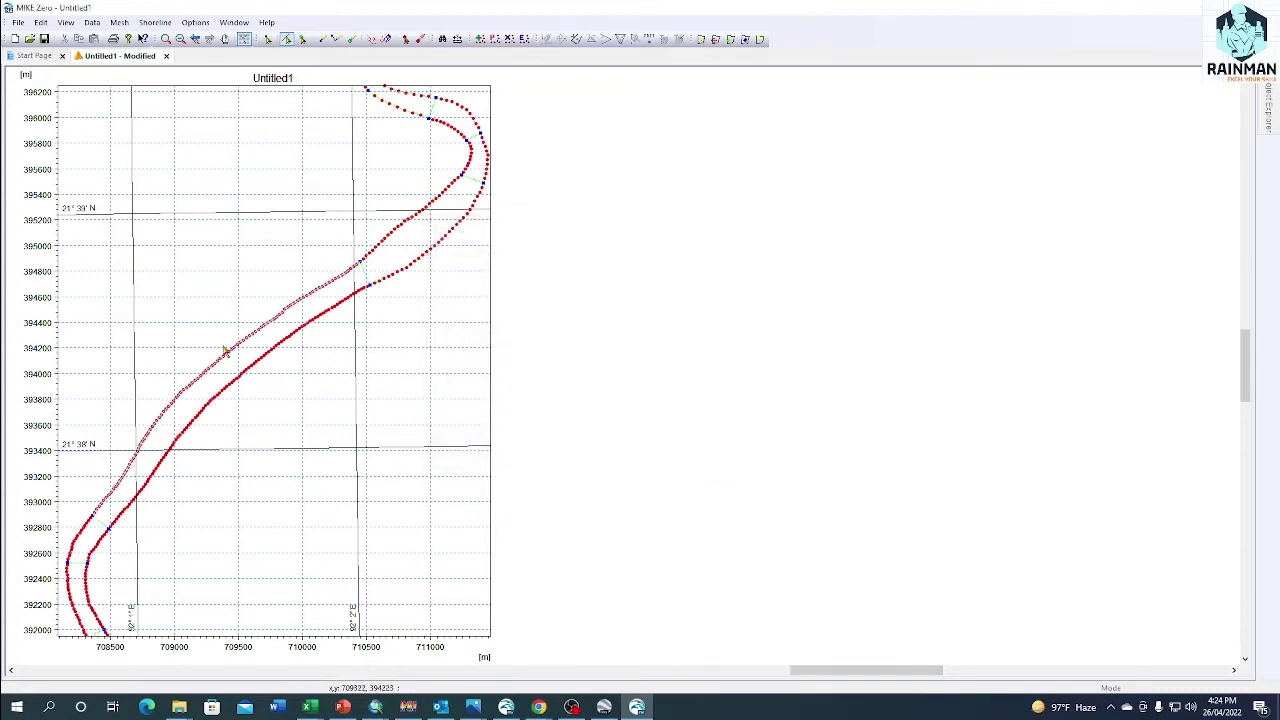
Redistribute the east bank arc between northings 394690 and 392790 to 100 vertices
right_click(277, 350)
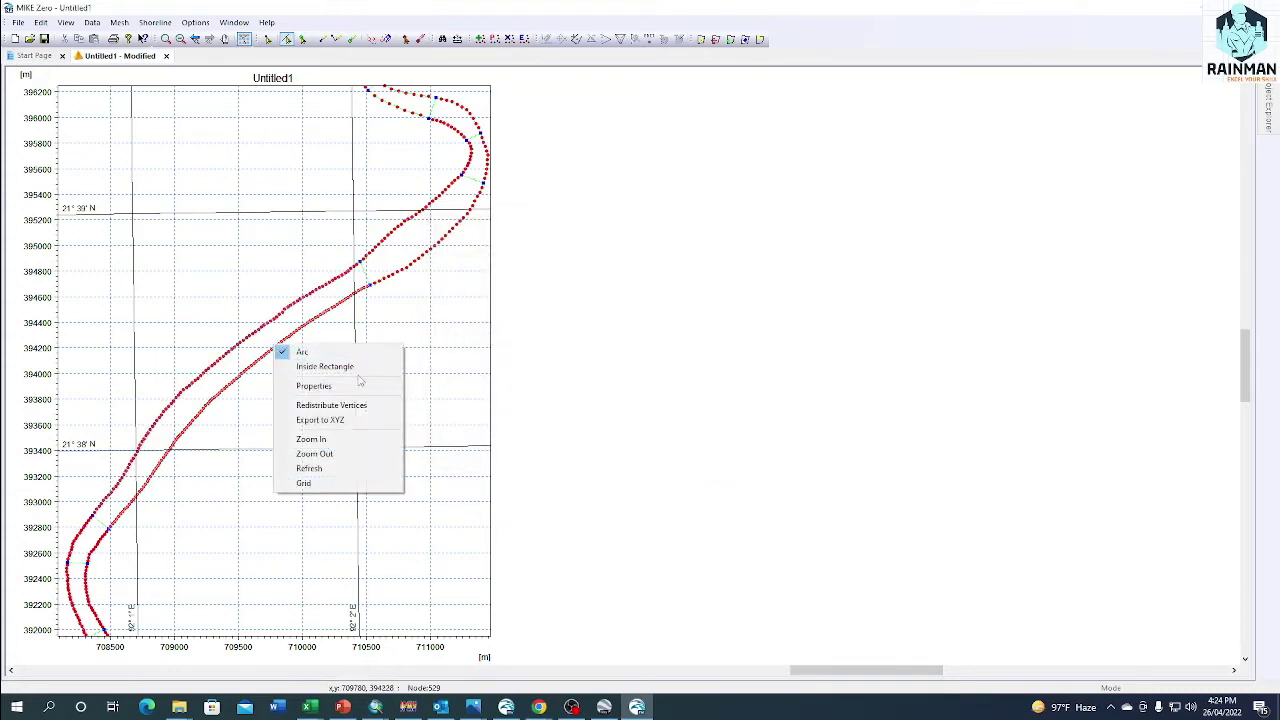
left_click(346, 410)
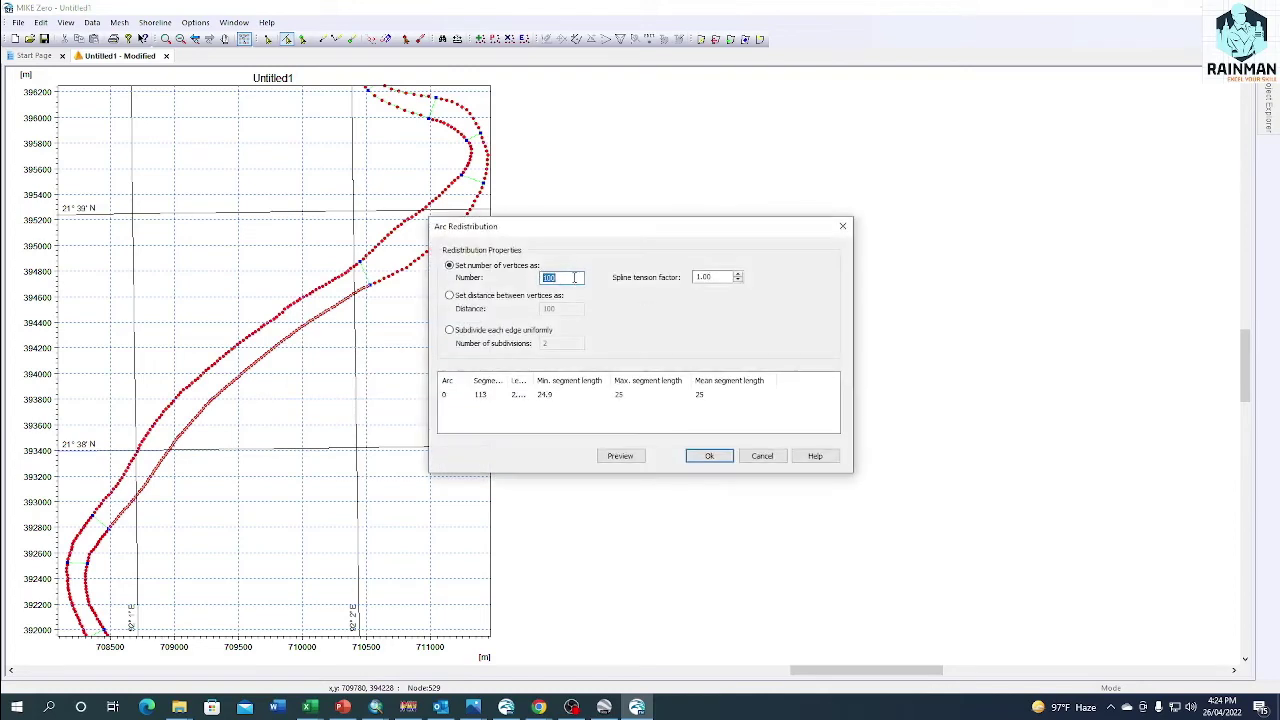
left_click(712, 455)
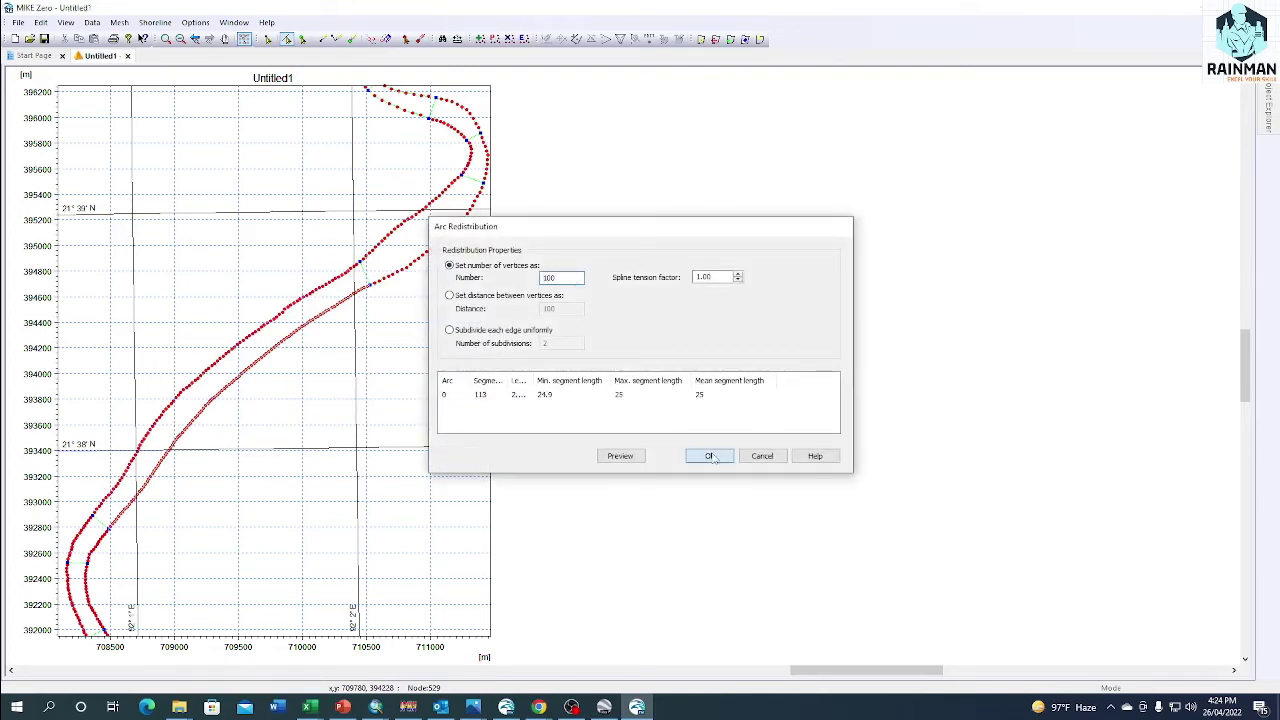
Check the segment count of the east bank arc between northings 394690 and 392790 in its redistribution settings
right_click(333, 313)
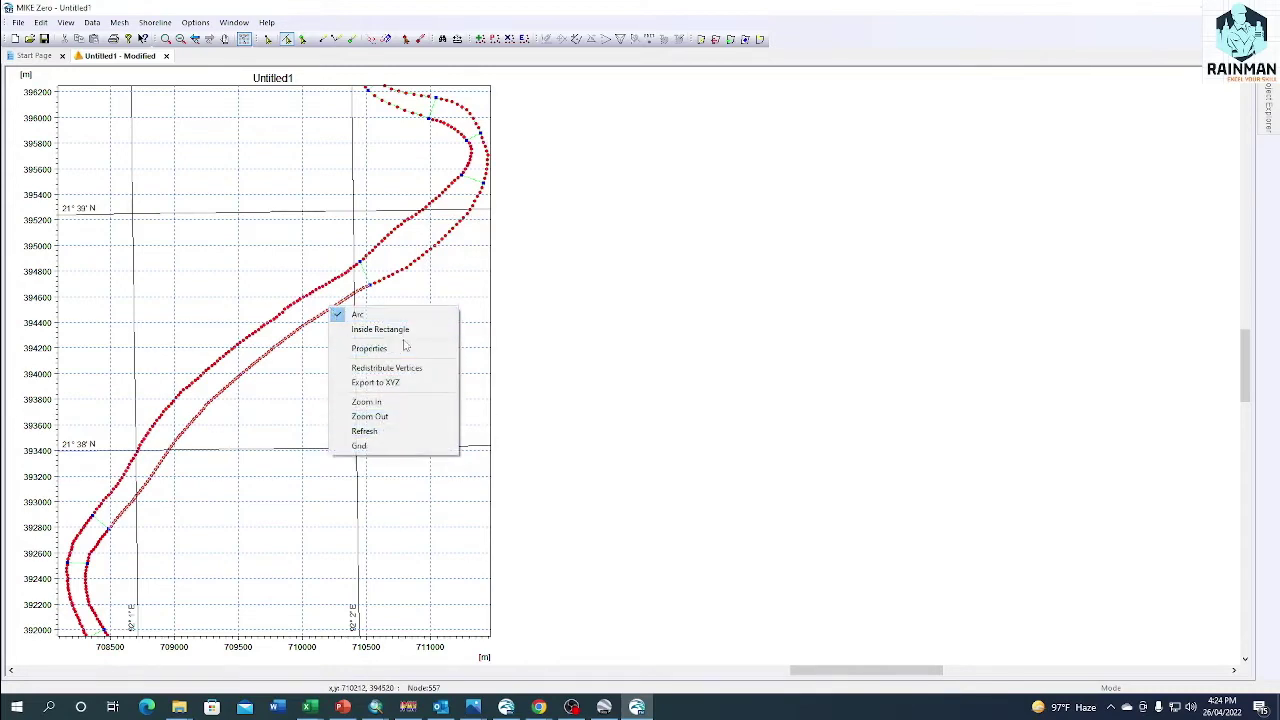
left_click(405, 355)
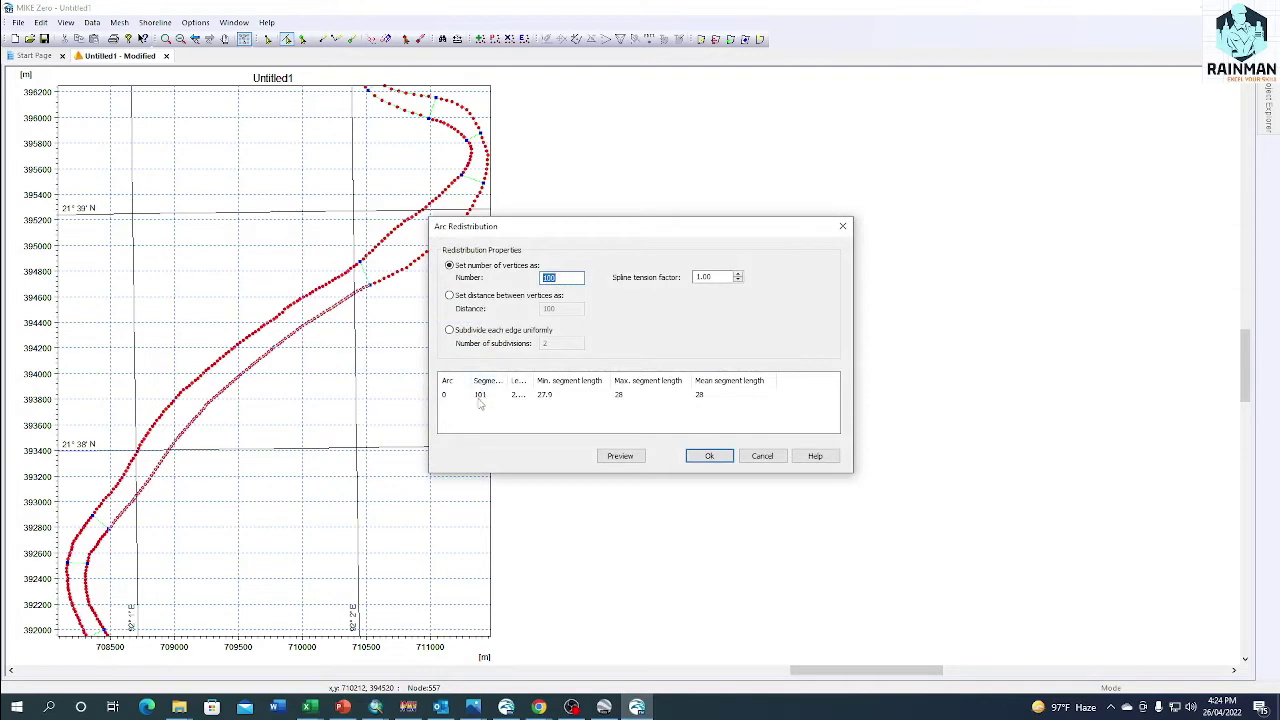
left_click(709, 455)
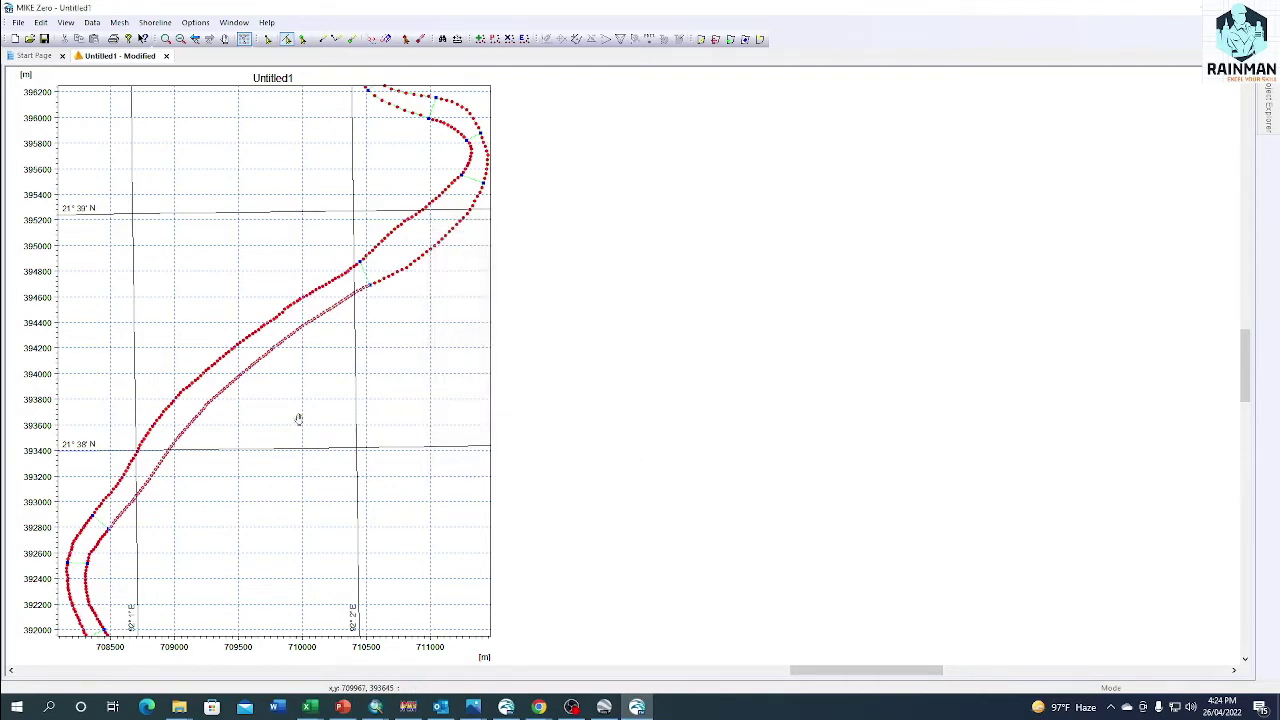
Redistribute the west bank arc between northings 392900 and 392530 to 10 vertices
left_click_drag(297, 420, 340, 347)
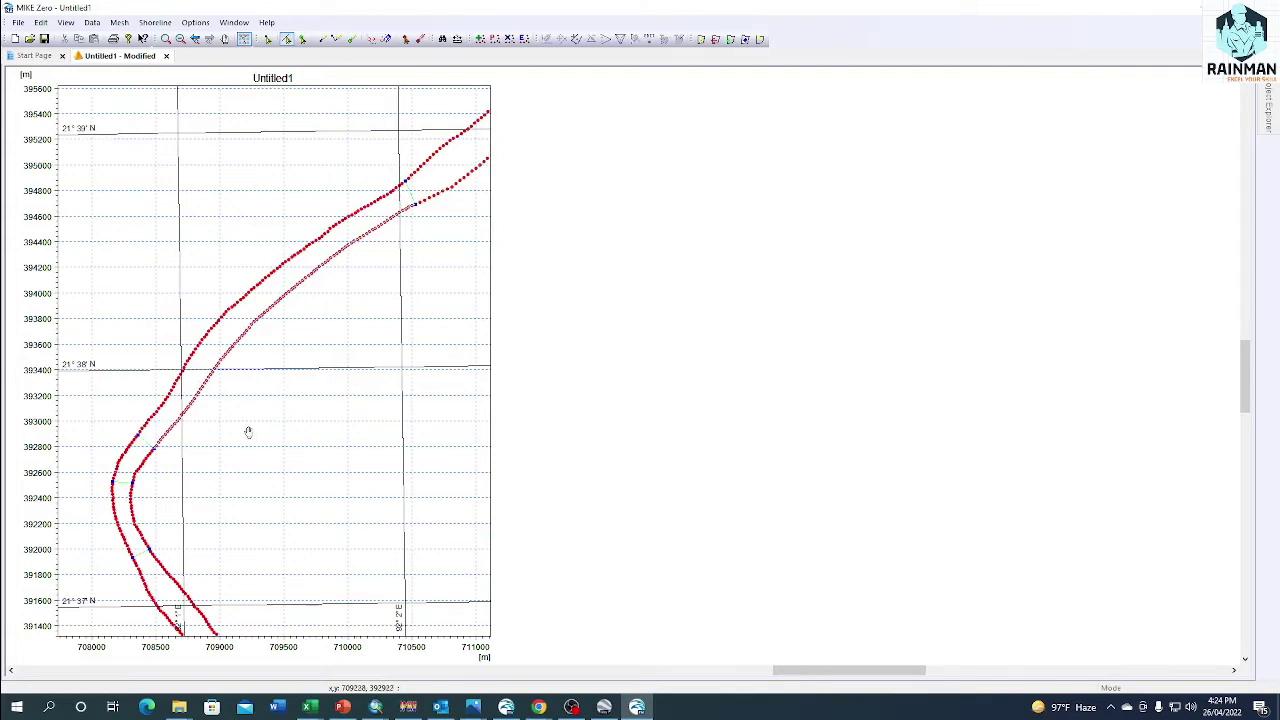
left_click_drag(240, 443, 231, 375)
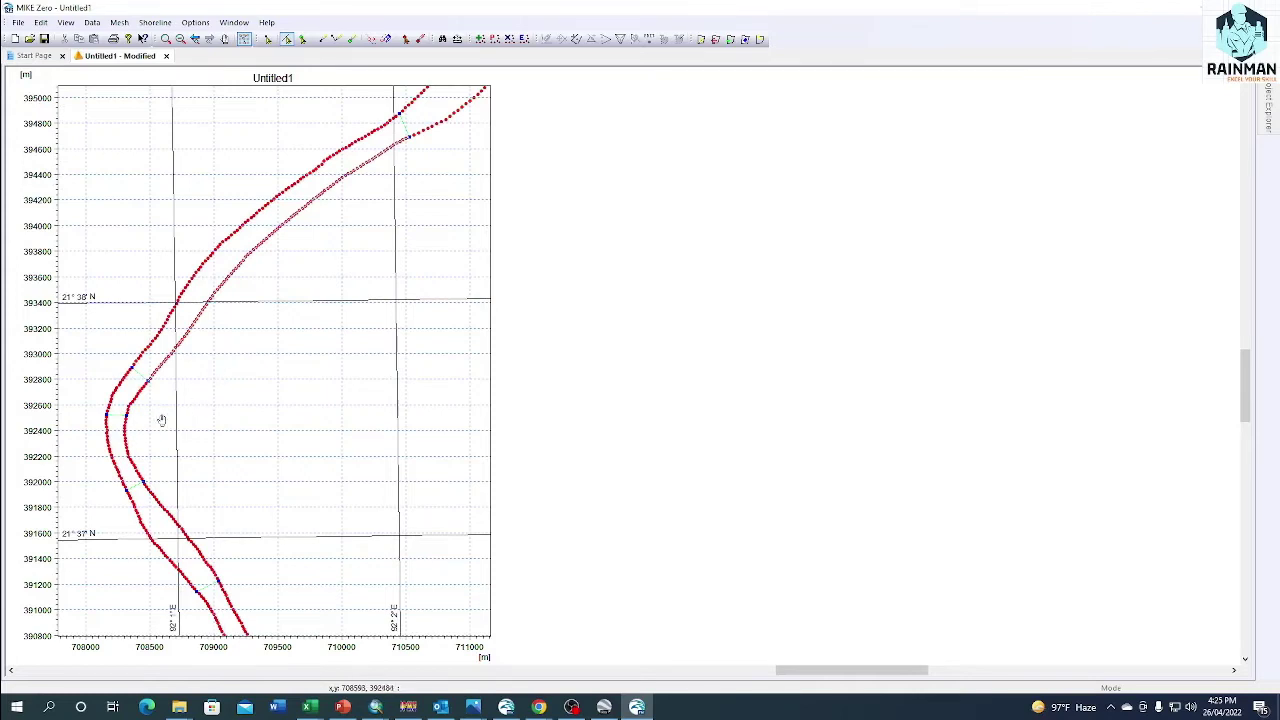
left_click_drag(162, 421, 306, 334)
scroll(232, 334, "down", 1)
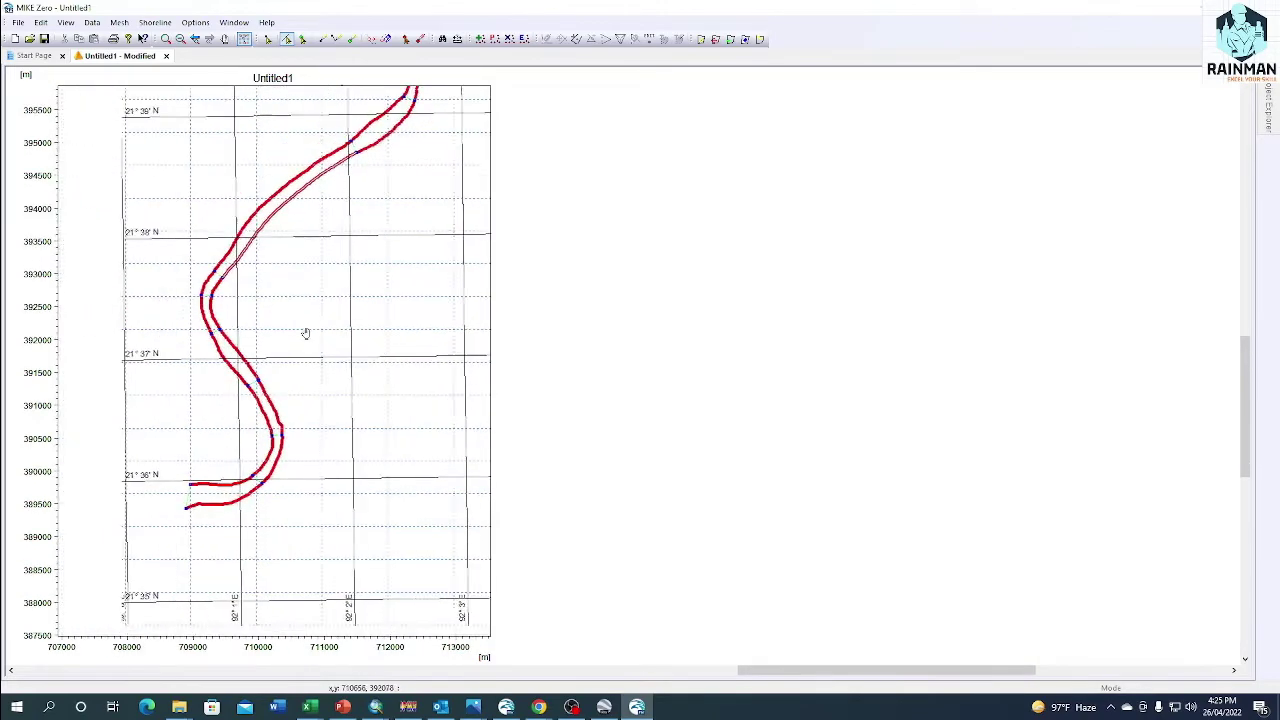
scroll(235, 366, "up", 1)
scroll(210, 230, "up", 1)
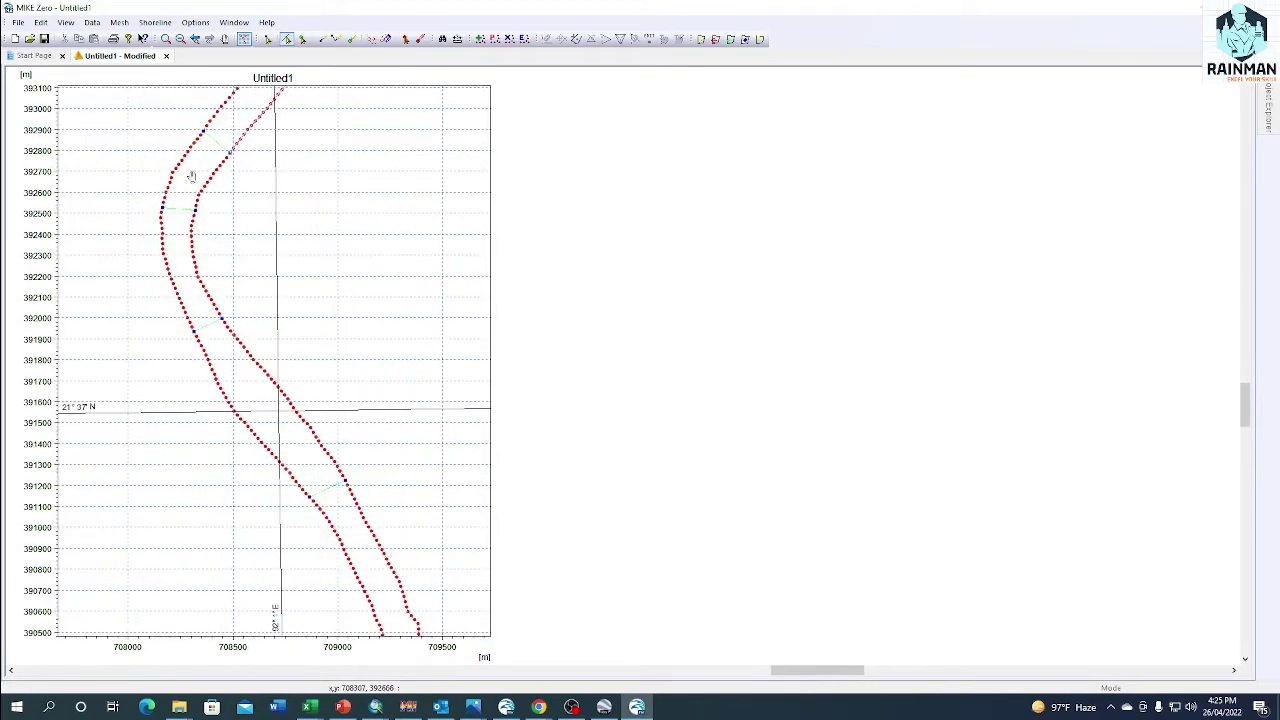
right_click(186, 164)
left_click(238, 218)
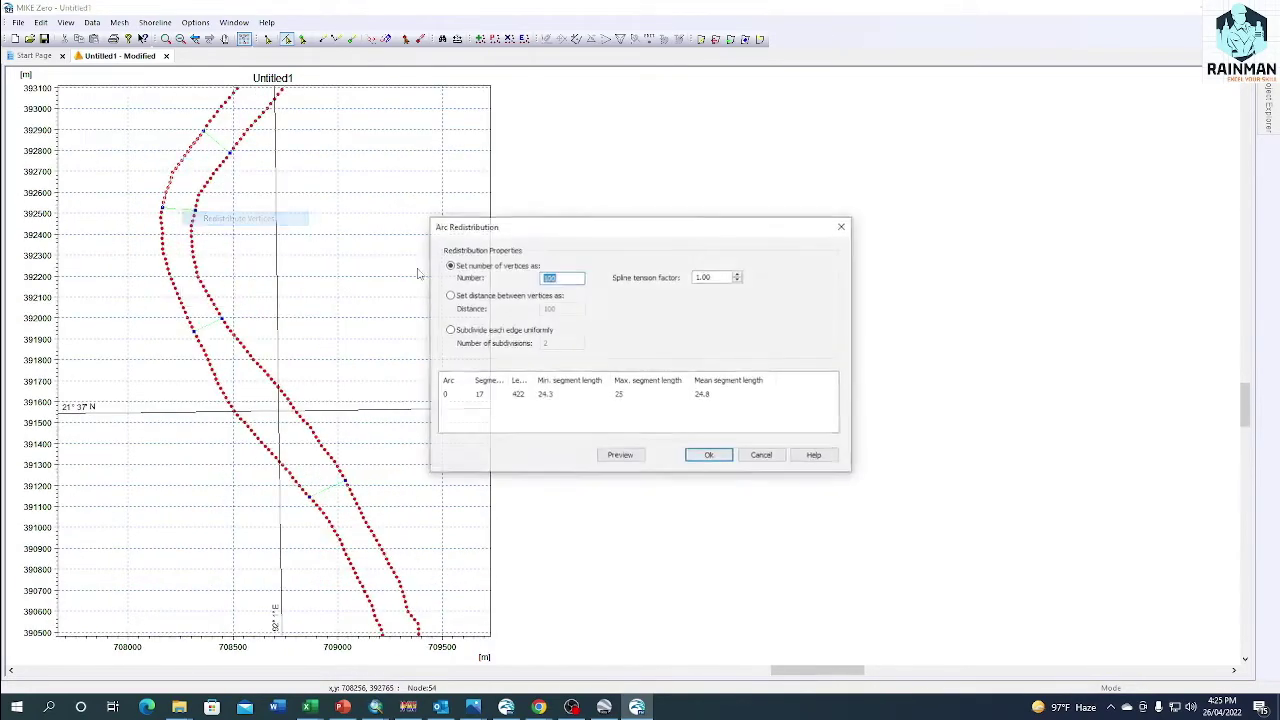
double_click(548, 272)
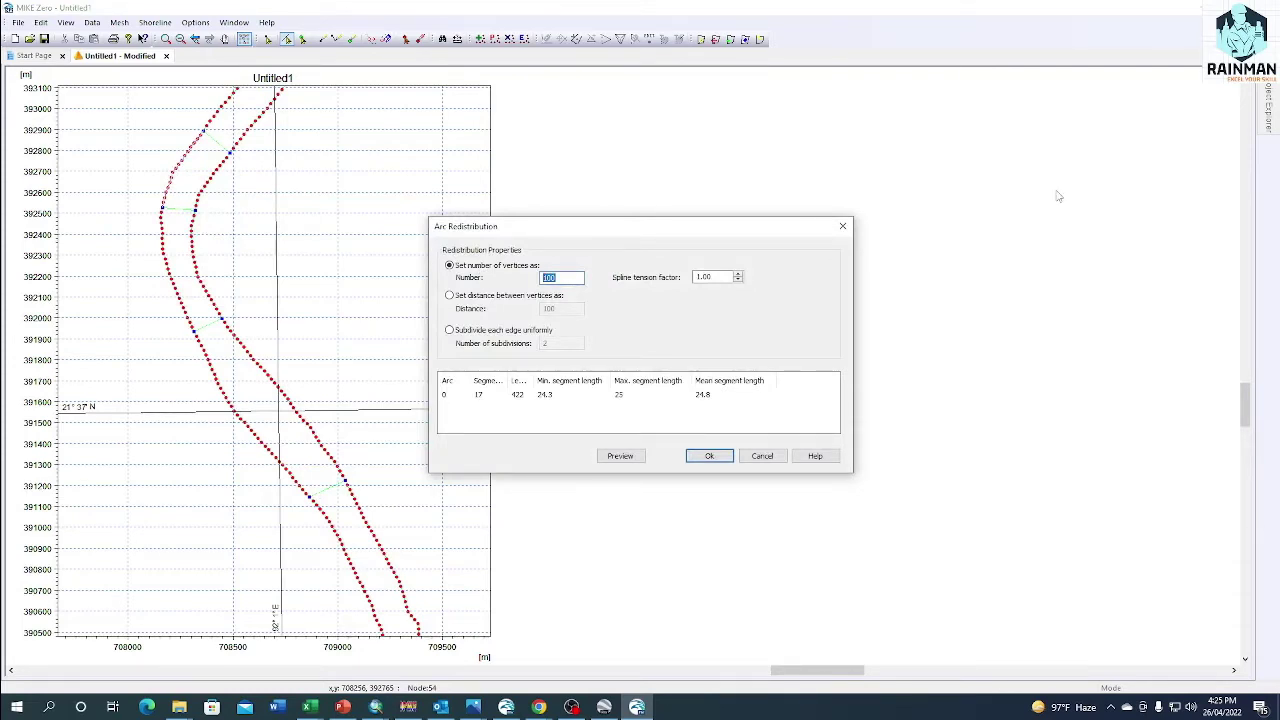
type("1")
left_click(706, 456)
right_click(215, 177)
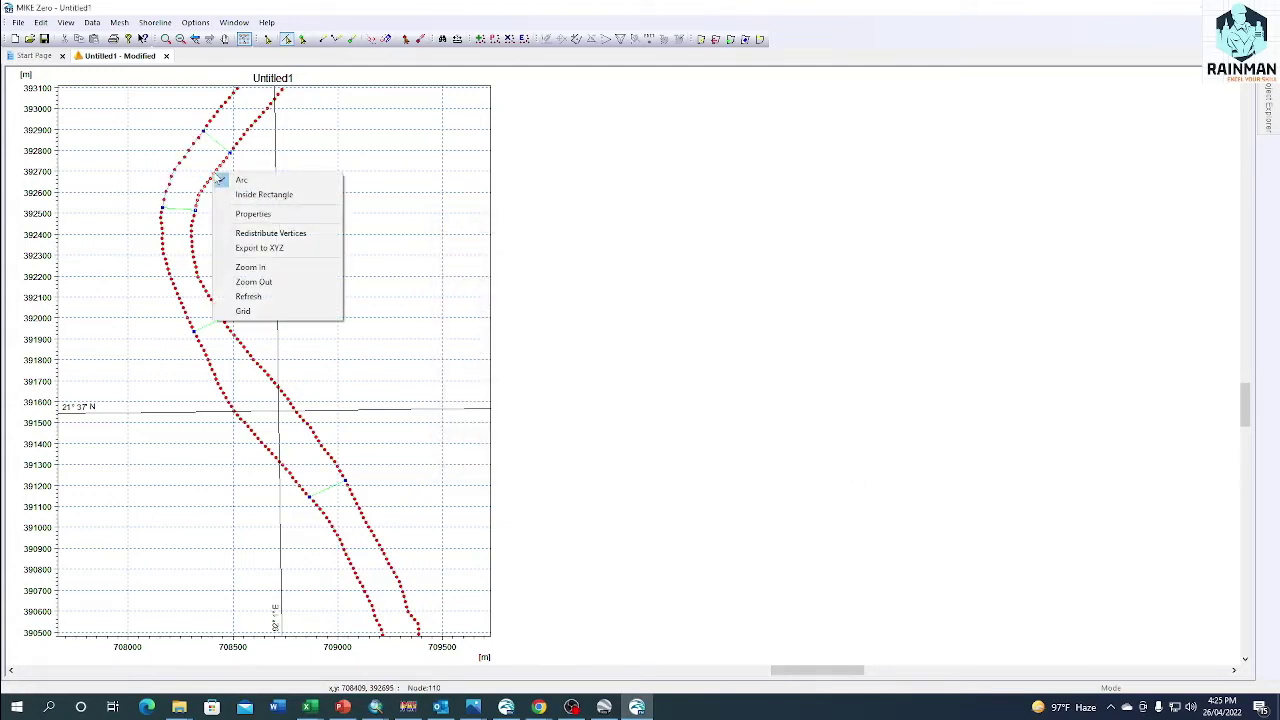
left_click(288, 212)
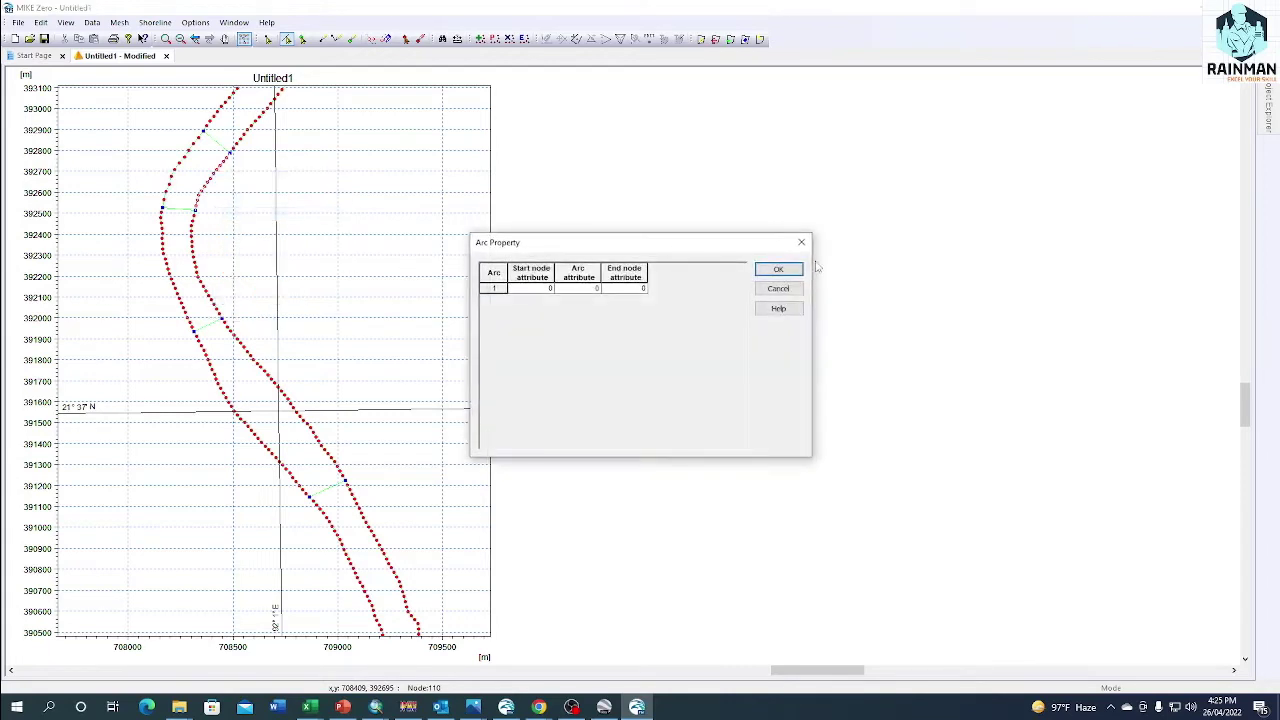
left_click(778, 269)
Redistribute the east bank arc between northings 392790 and 392510 to 10 vertices
right_click(208, 183)
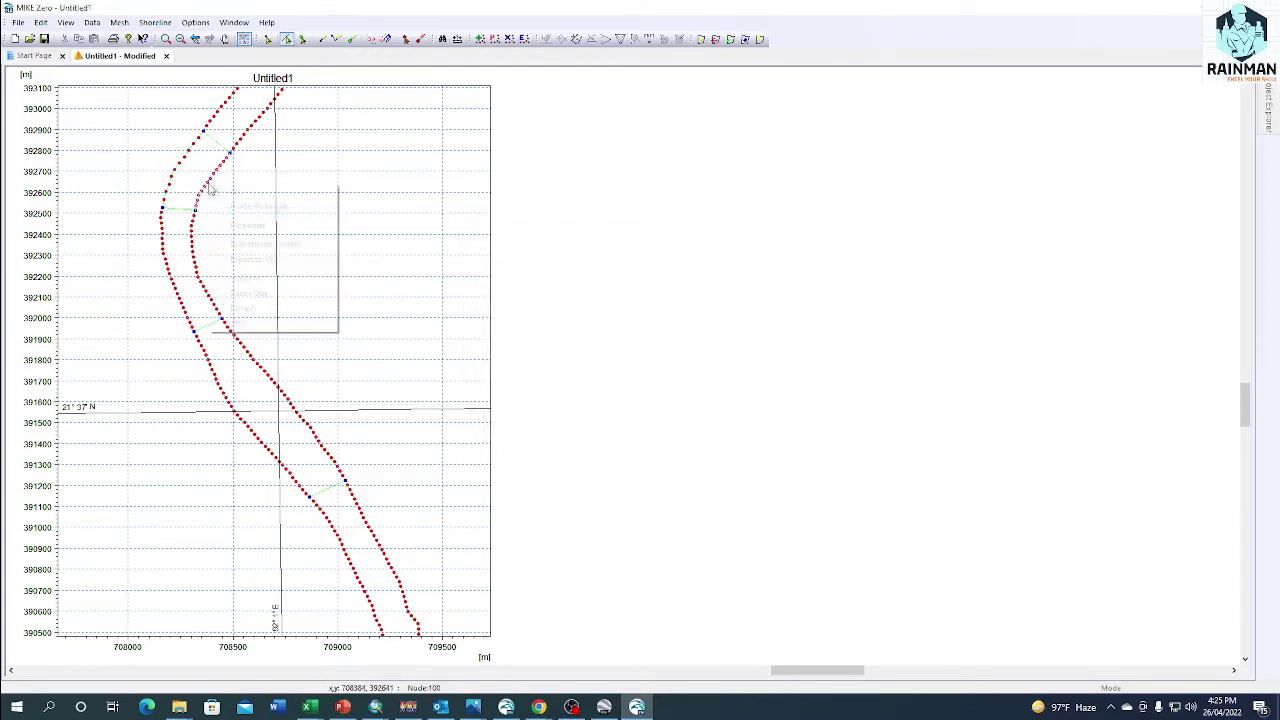
left_click(284, 249)
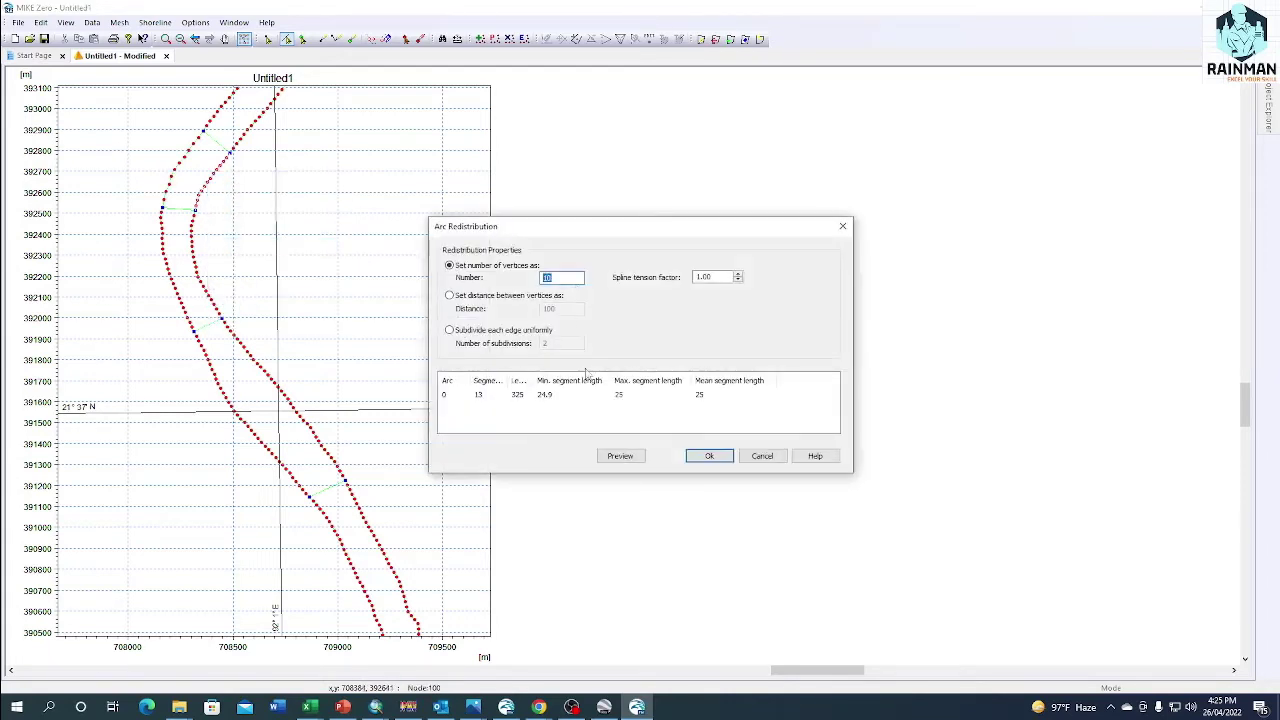
left_click(707, 455)
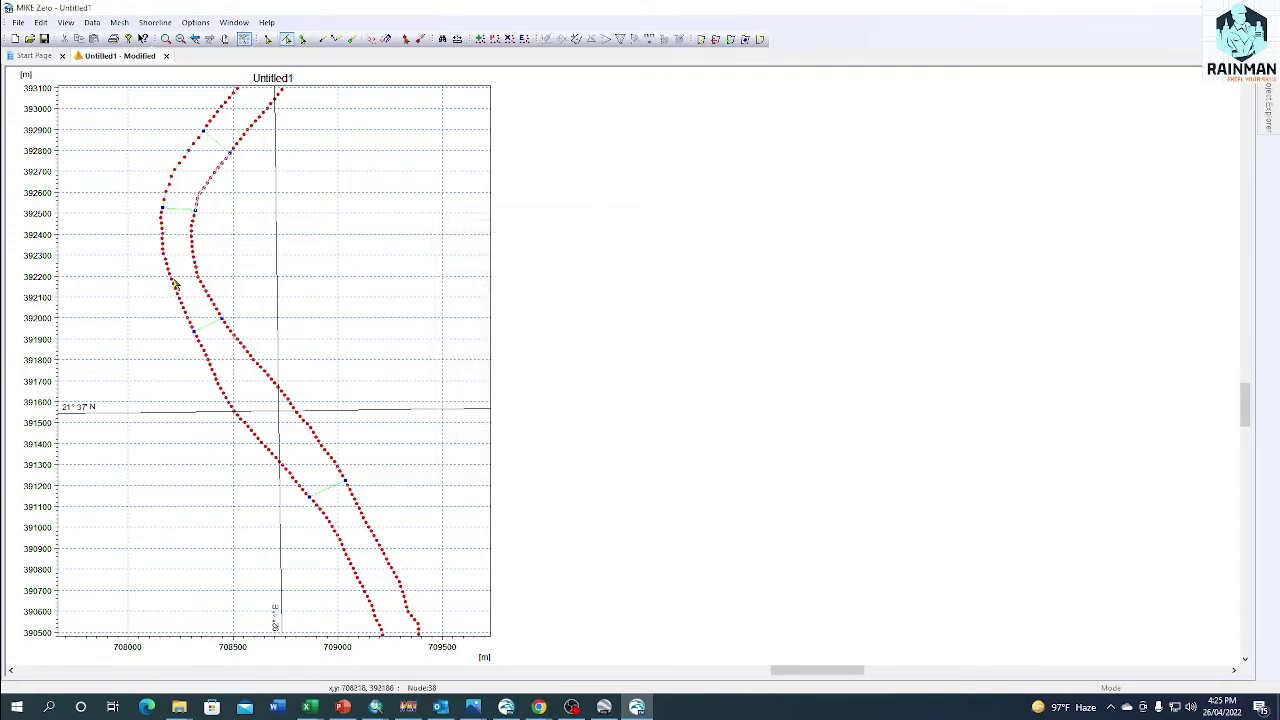
Redistribute the west bank arc between northings 392530 and 391940 to 15 vertices
right_click(174, 284)
left_click(228, 340)
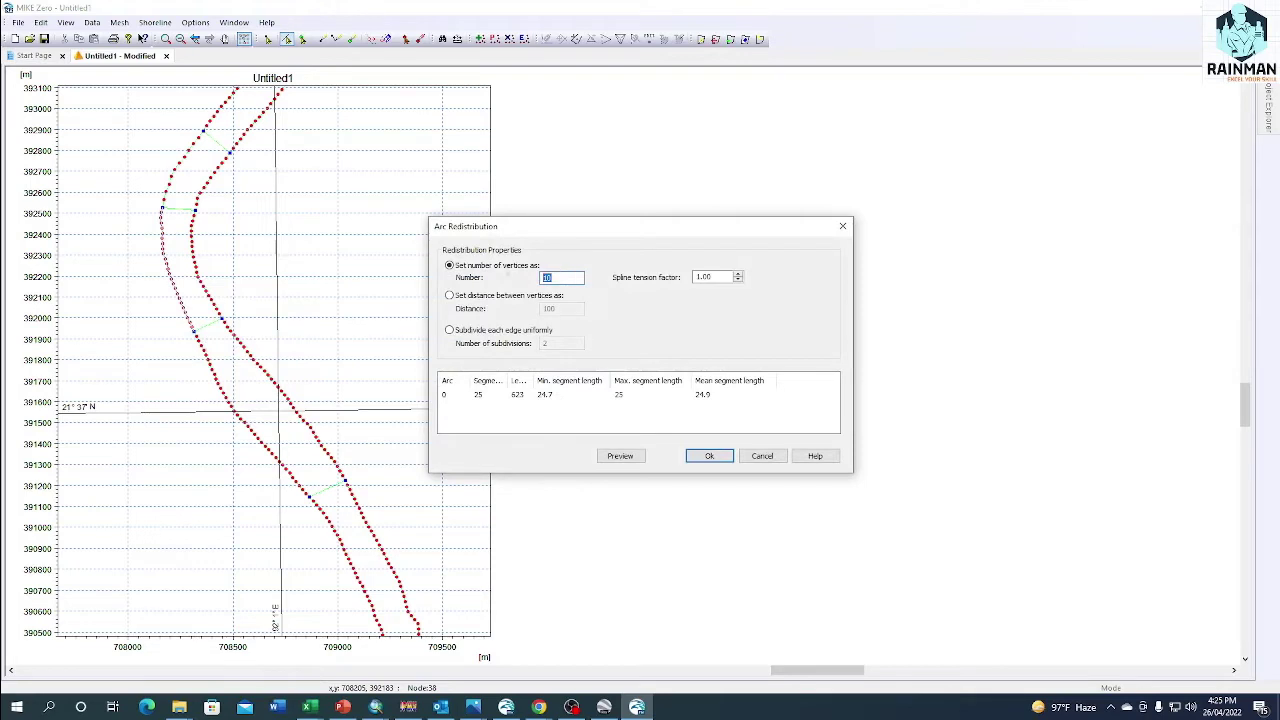
type("1")
left_click(700, 459)
Redistribute the east bank arc between northings 392510 and 392000 to 15 vertices
right_click(197, 268)
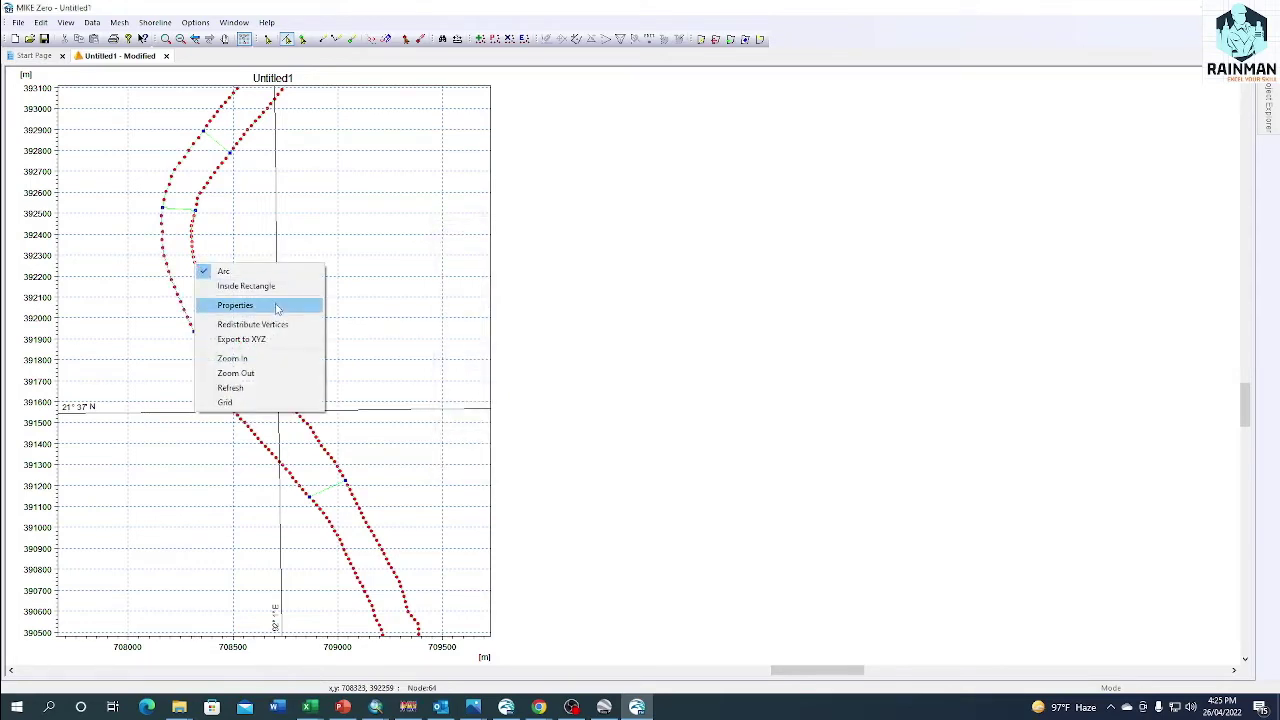
left_click(270, 327)
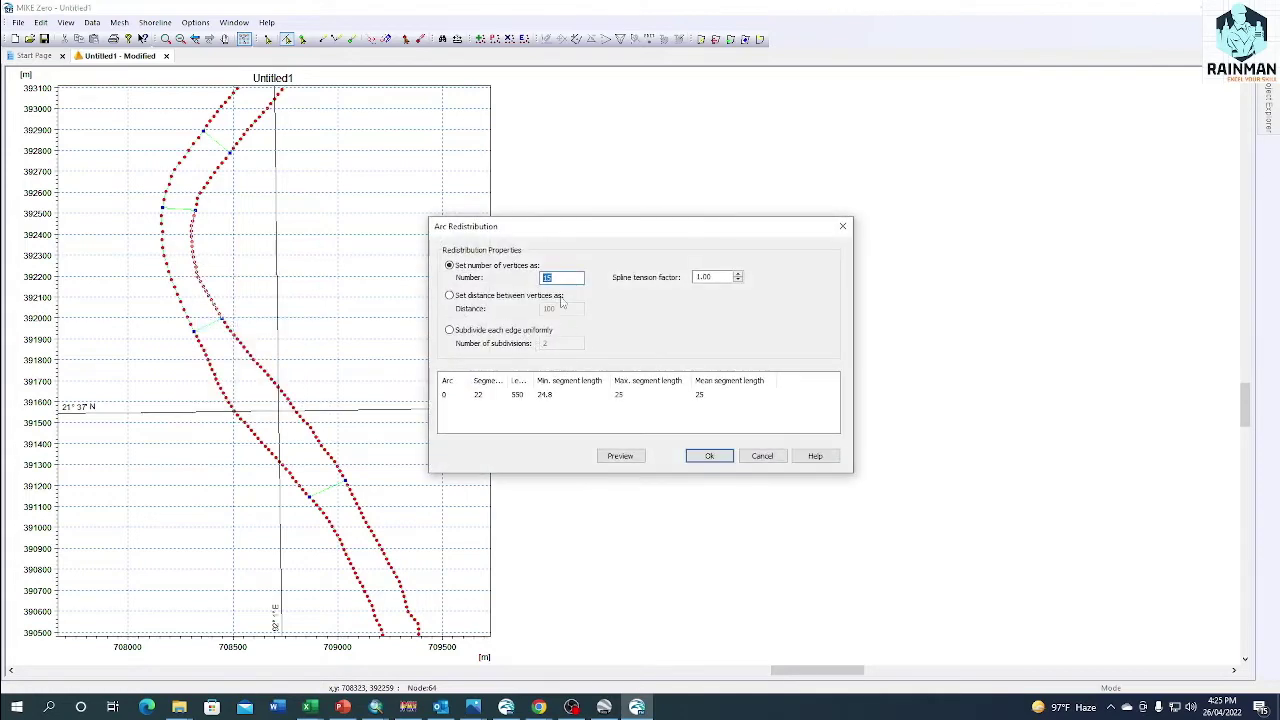
left_click(703, 456)
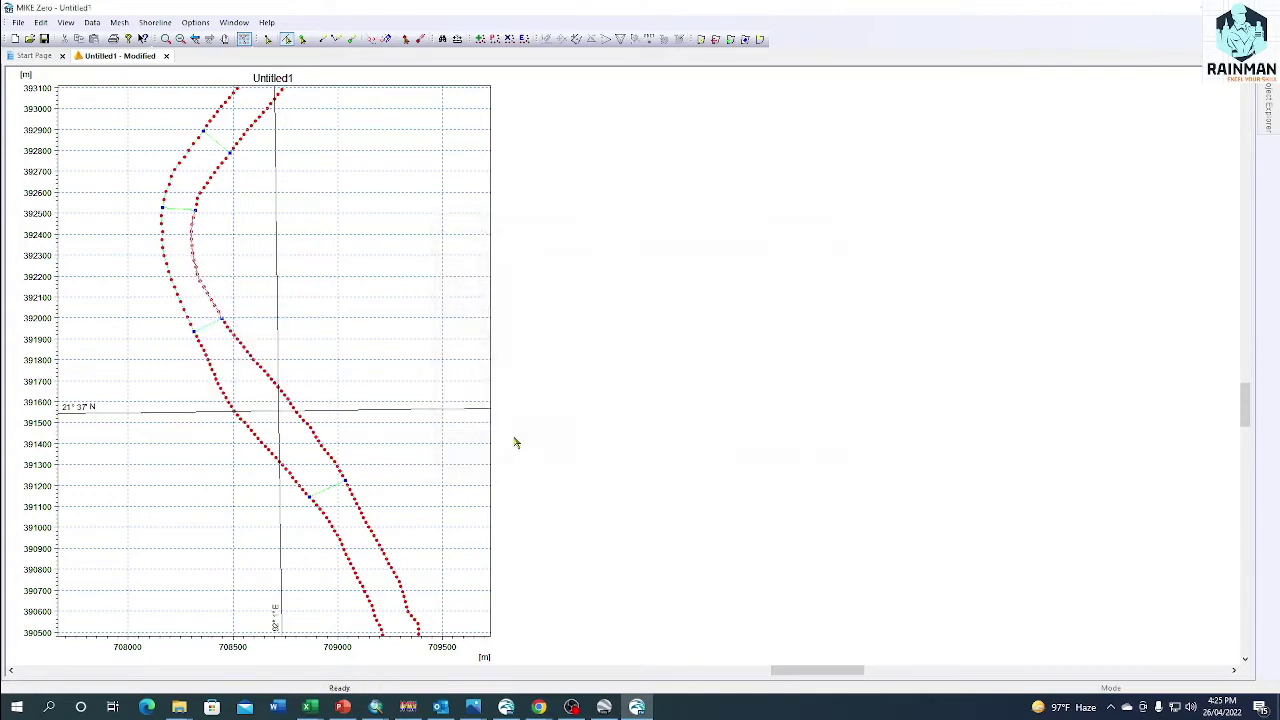
Redistribute the east bank arc between northings 392000 and 391230 to 25 vertices
right_click(273, 381)
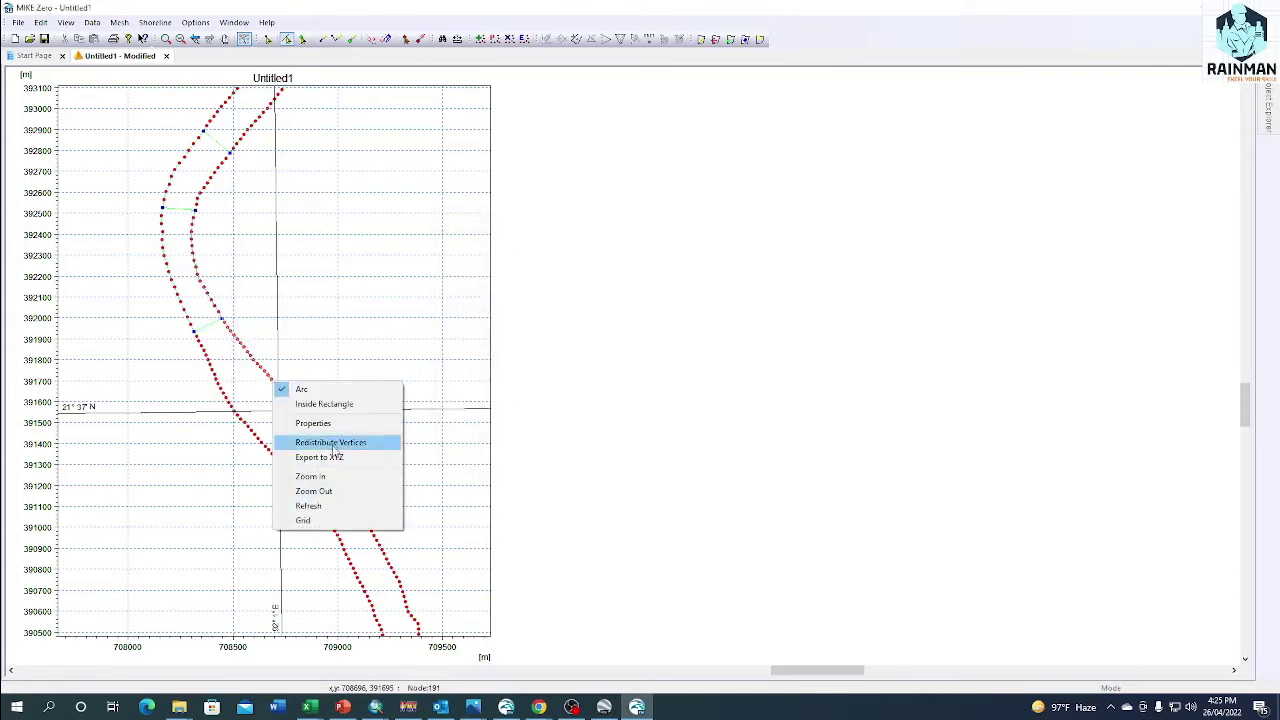
left_click(338, 446)
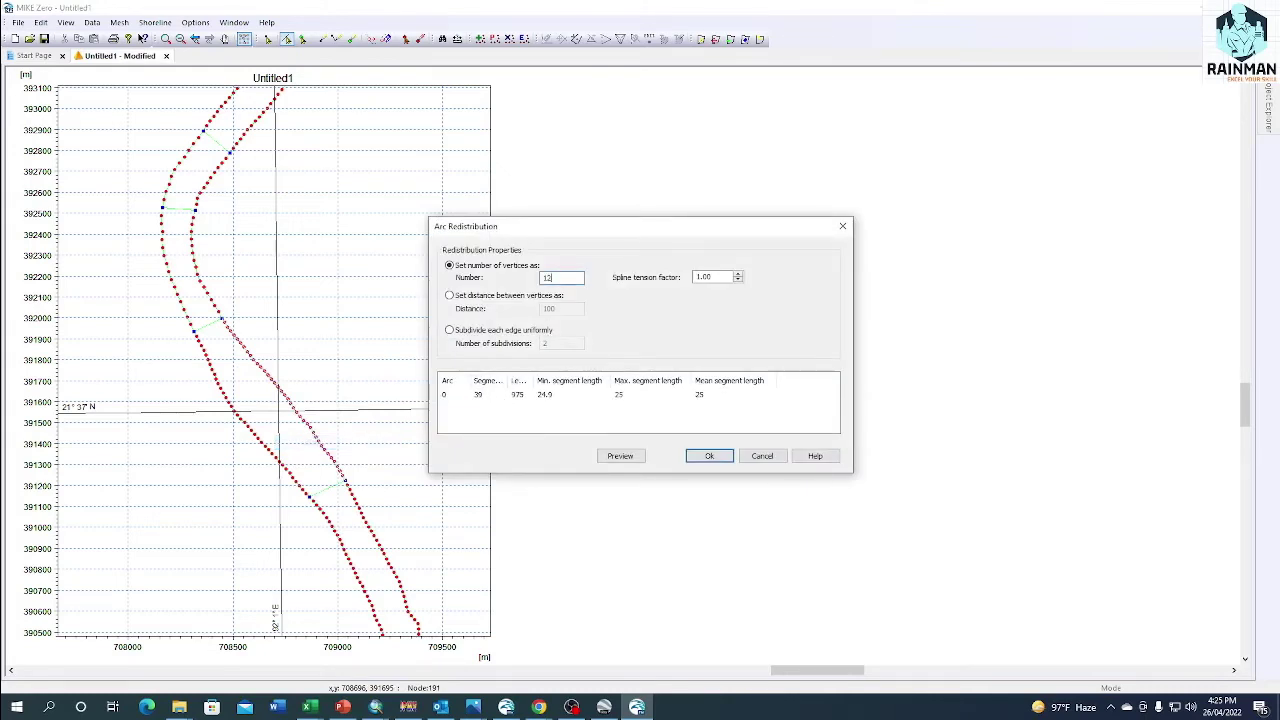
left_click(709, 457)
Redistribute the west bank arc between northings 391940 and 391150 to 25 vertices
right_click(265, 448)
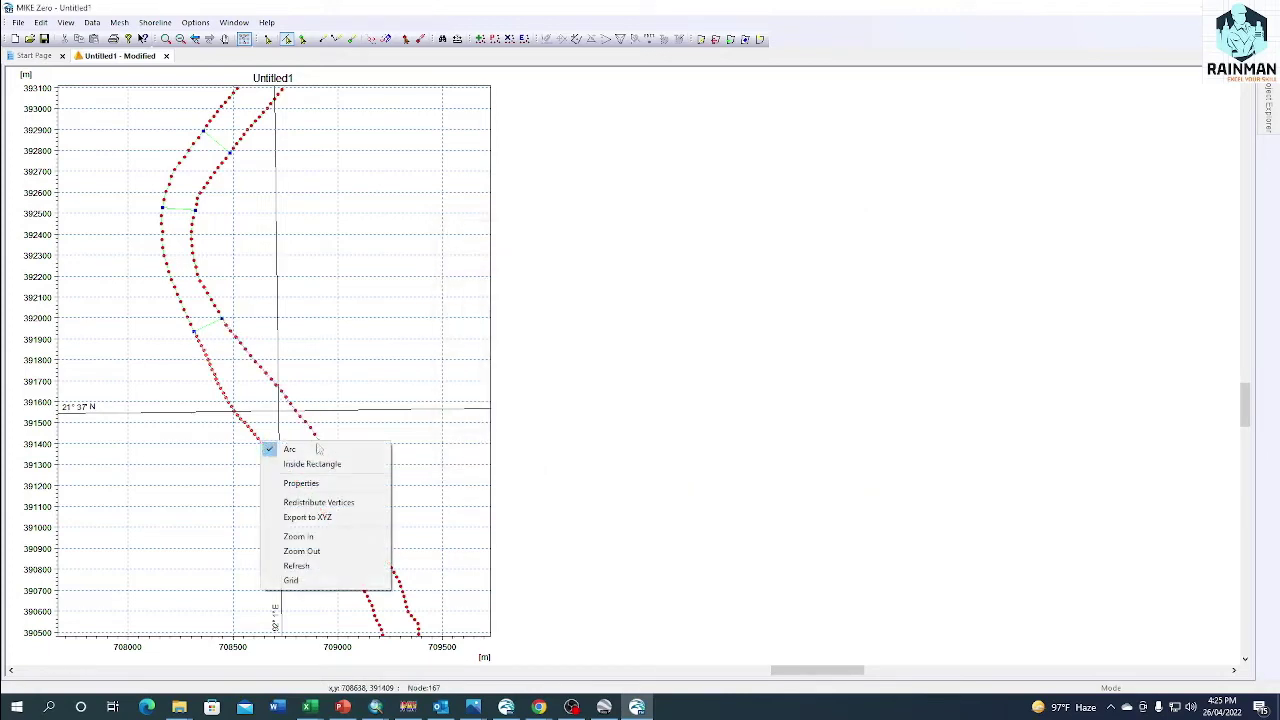
left_click(333, 503)
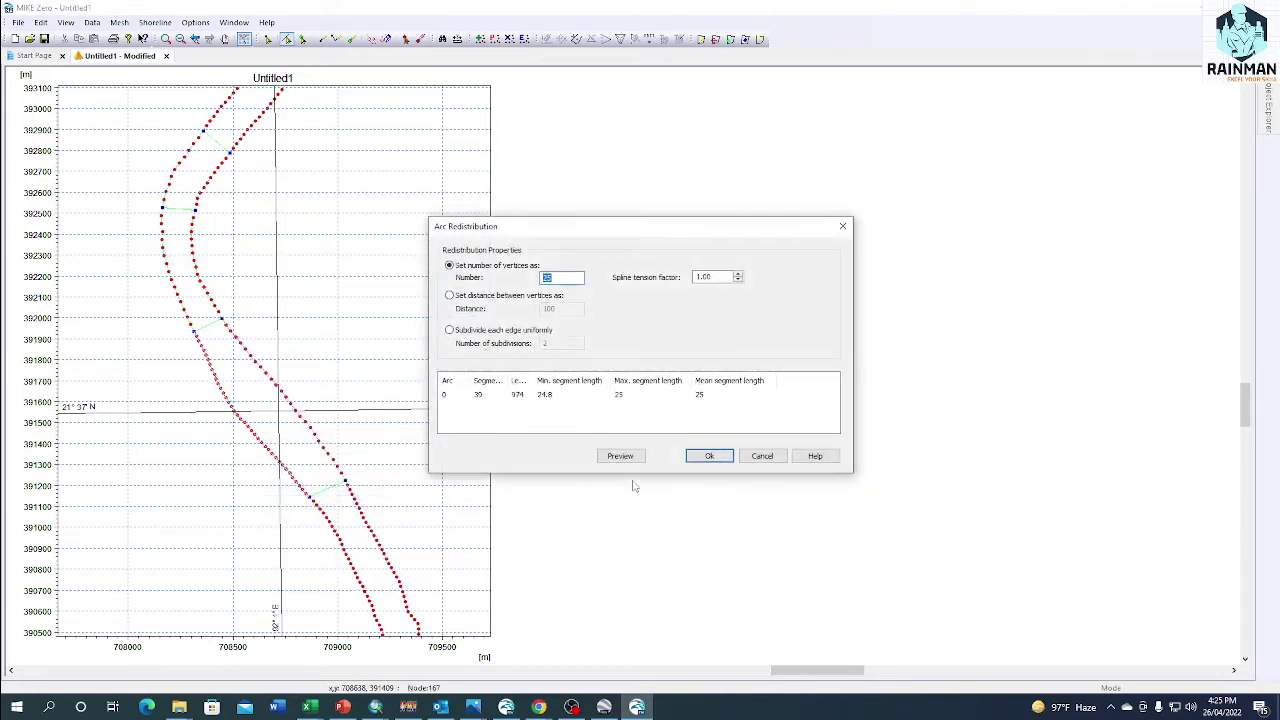
left_click(709, 456)
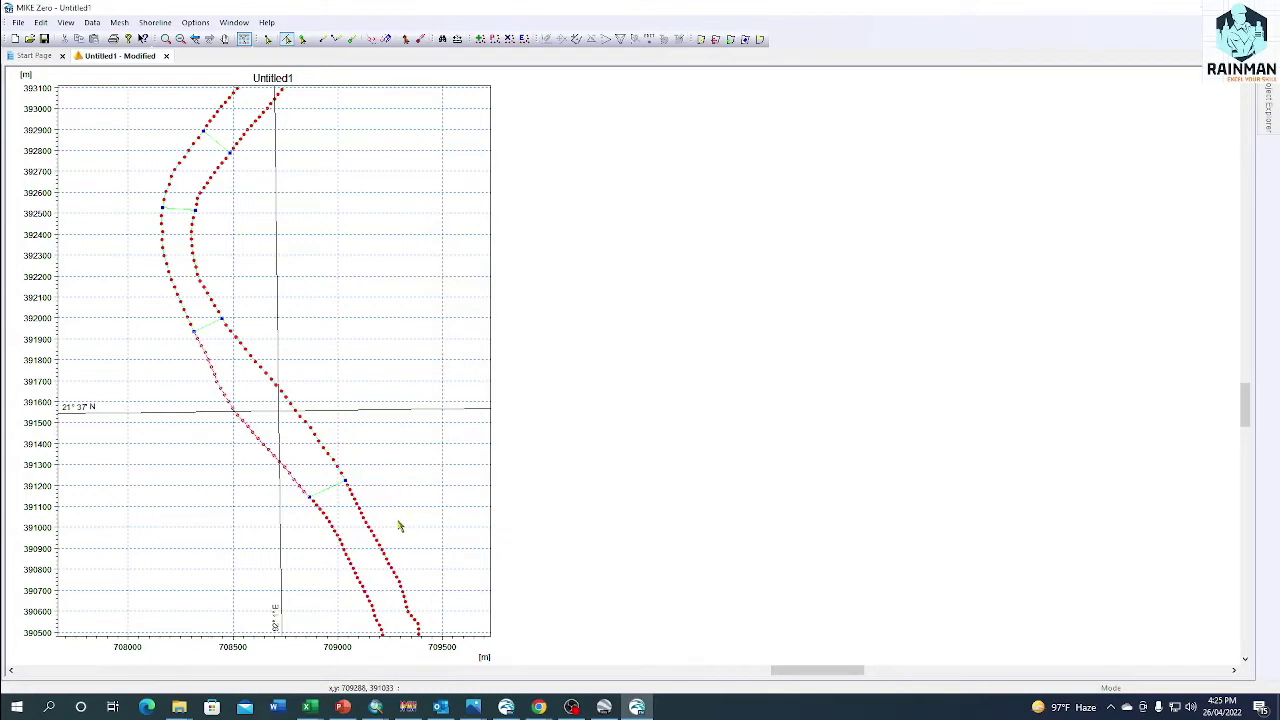
Redistribute the west bank arc between northings 391150 and 390390 to 25 vertices
left_click_drag(366, 498, 345, 240)
scroll(315, 299, "down", 1)
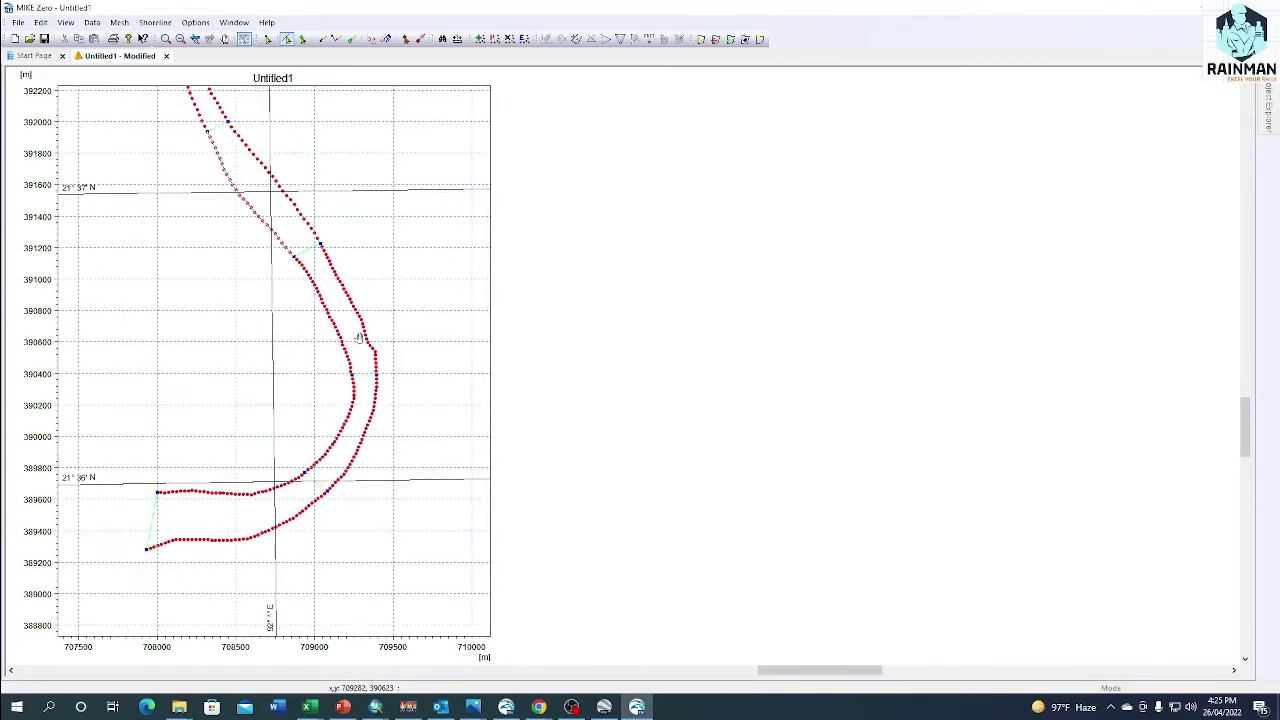
left_click(342, 343)
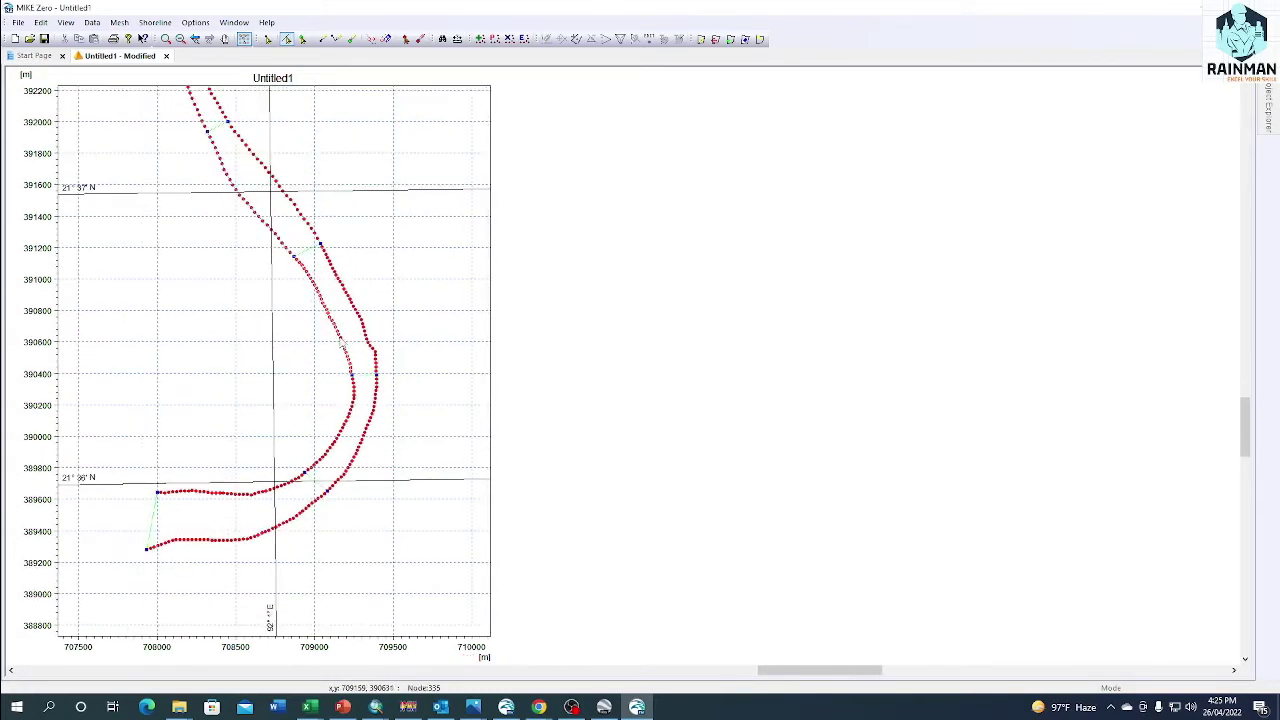
right_click(342, 343)
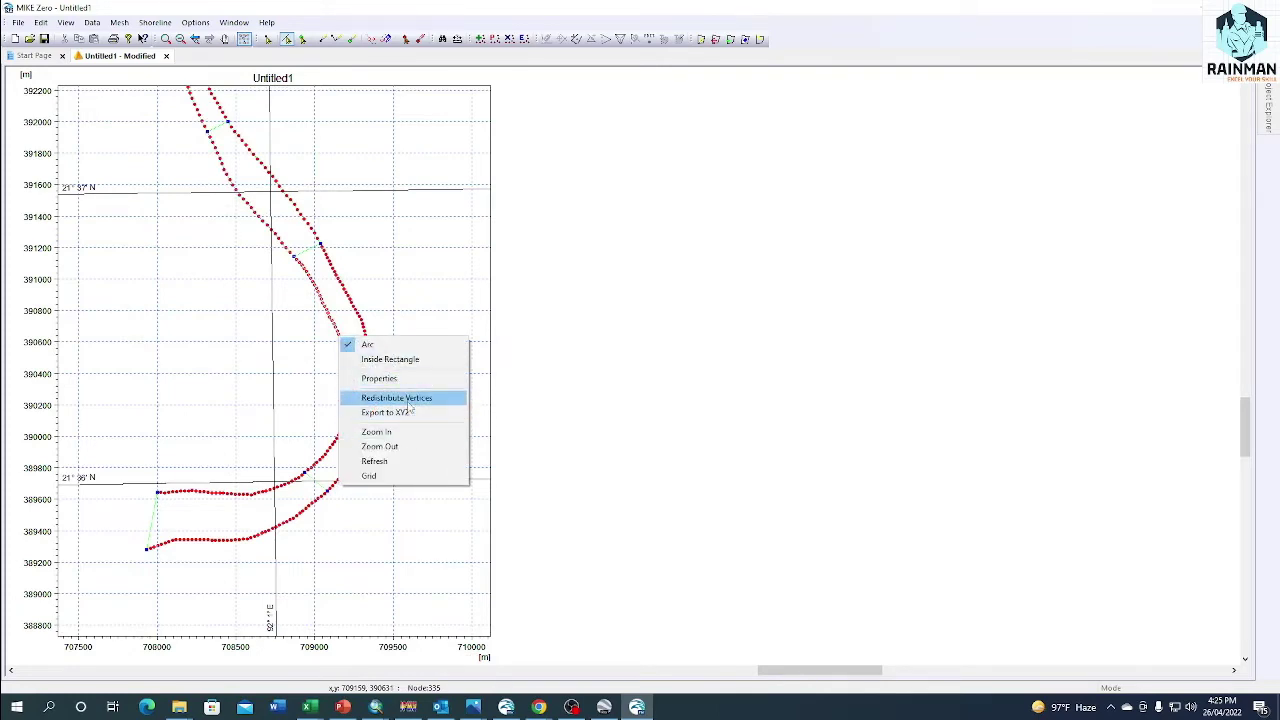
left_click(410, 397)
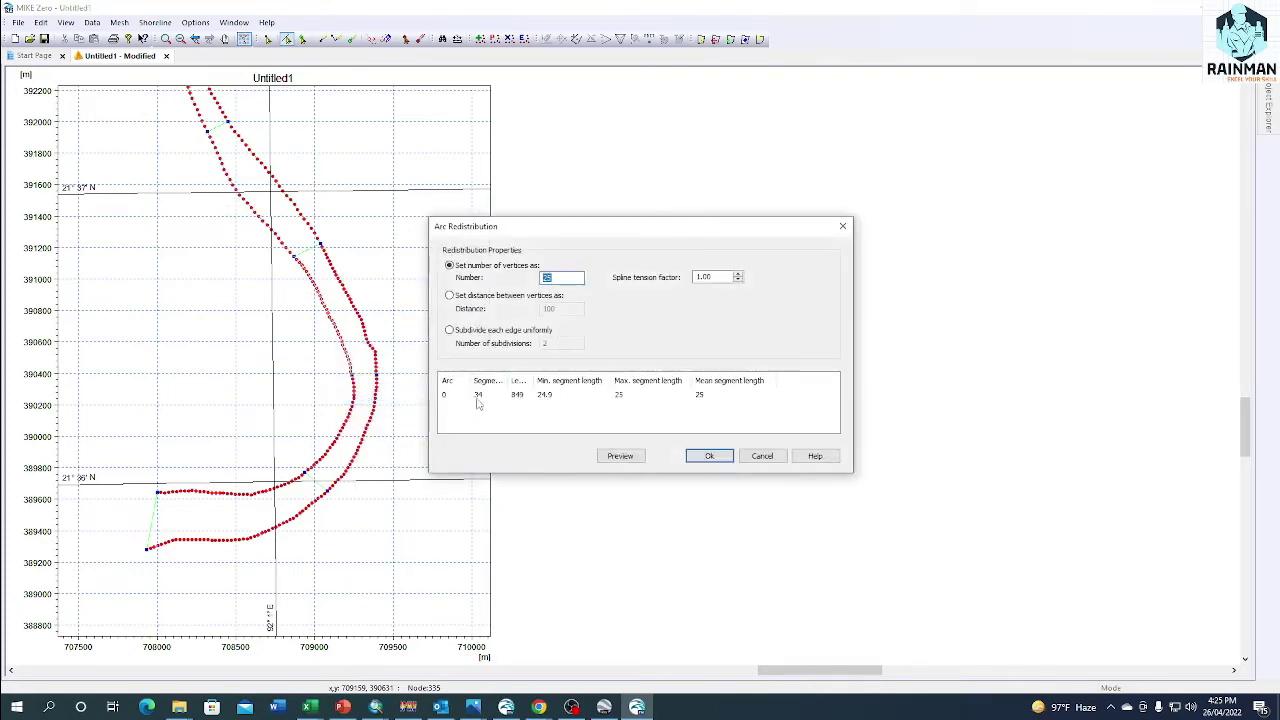
left_click(698, 455)
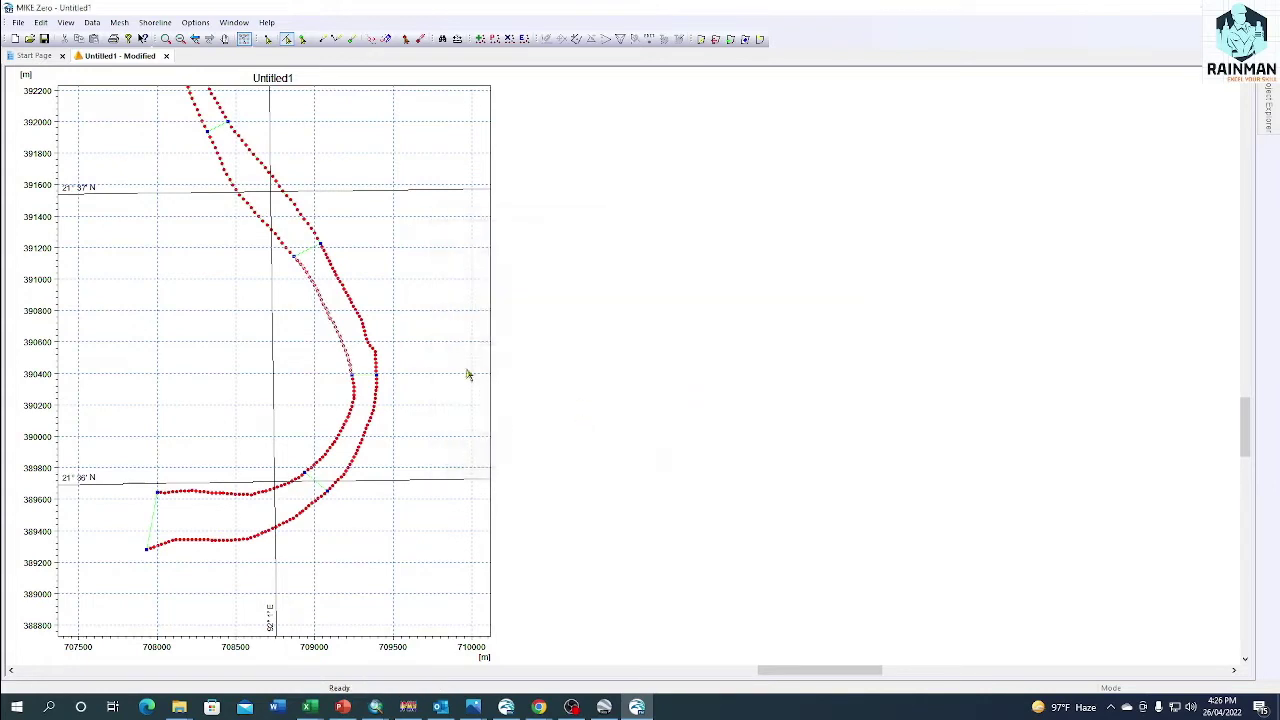
Redistribute the east bank arc between northings 391230 and 390390 to 25 vertices
right_click(360, 324)
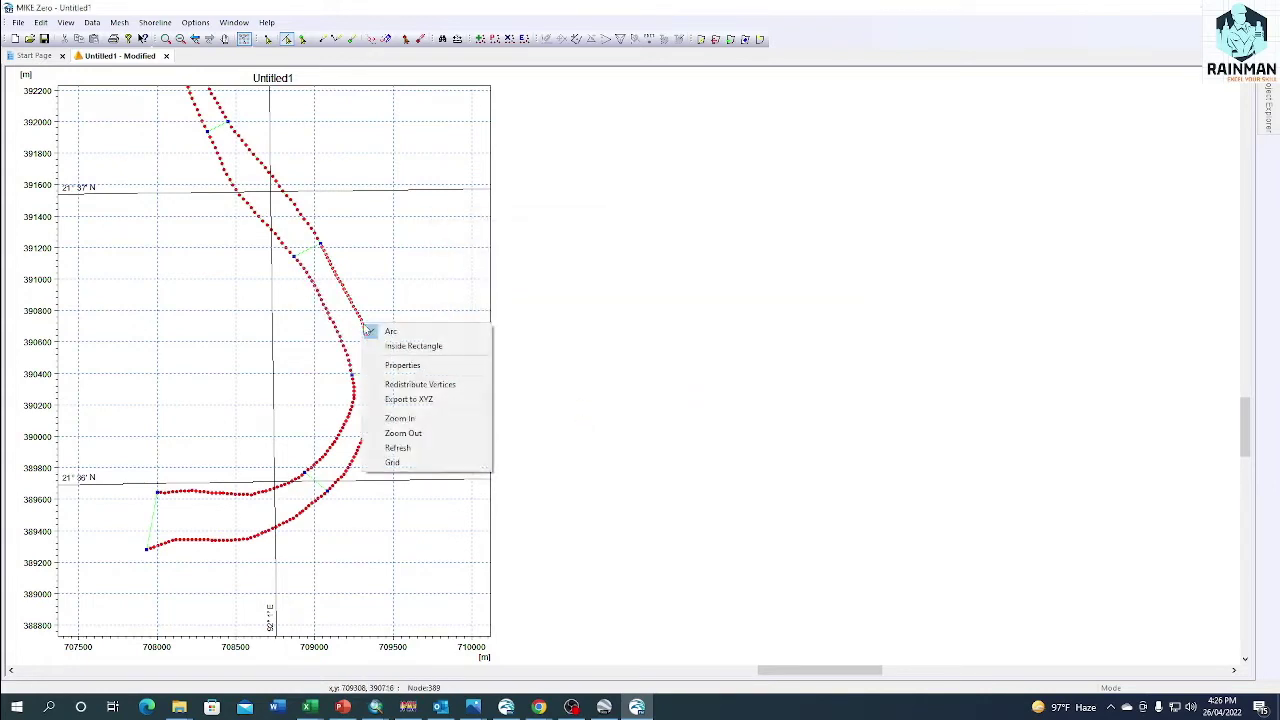
left_click(441, 386)
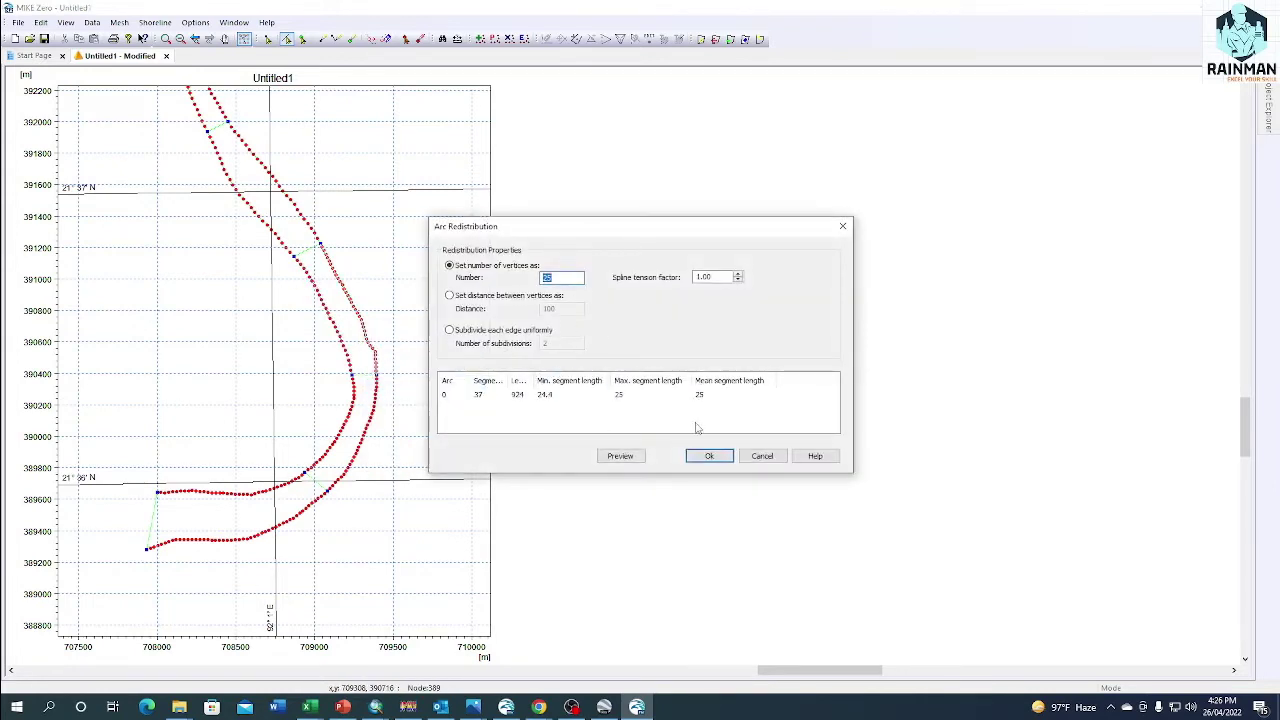
left_click(709, 456)
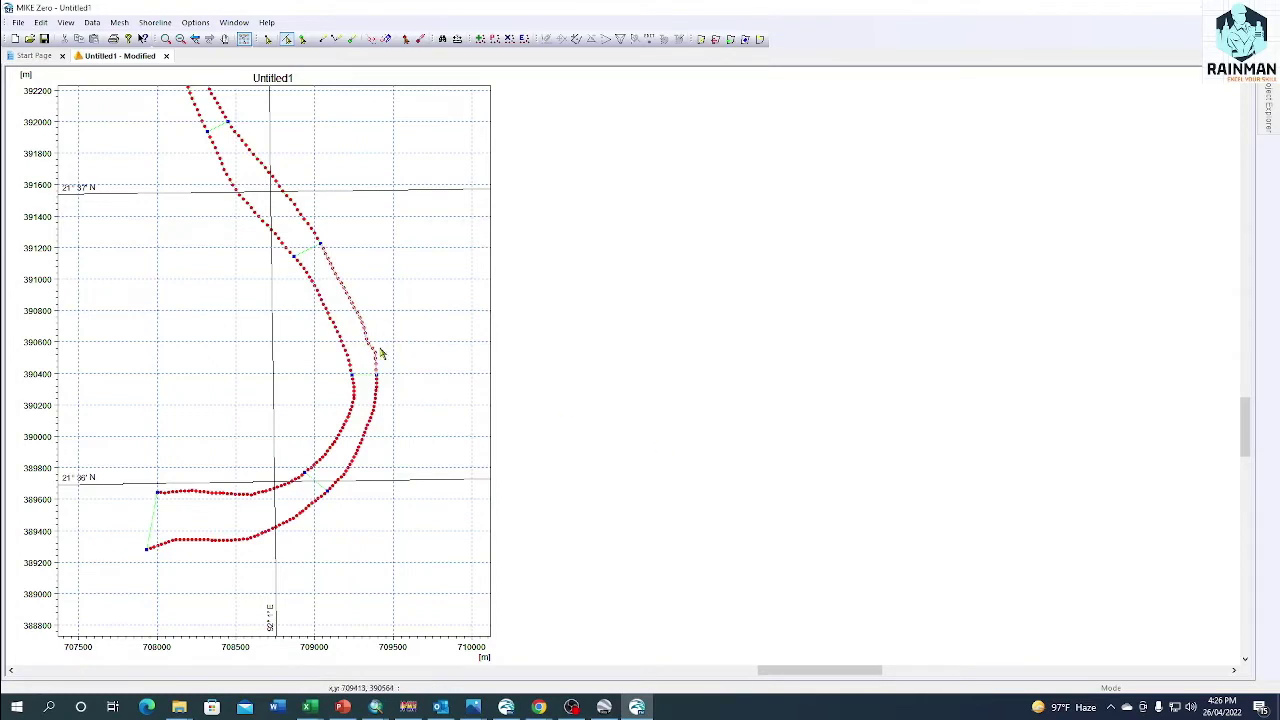
Move the protruding east bank vertices near northing 390530 inward to smooth the kink, undoing any unwanted move
scroll(370, 350, "up", 4)
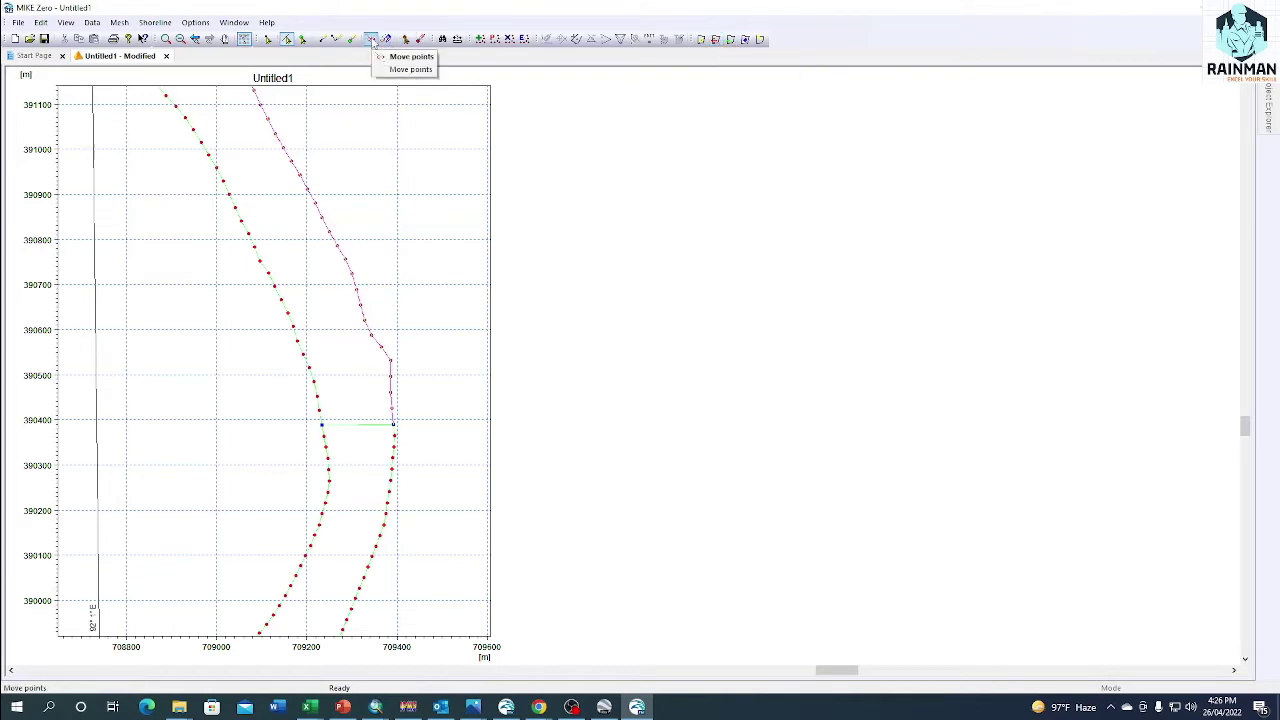
left_click(372, 40)
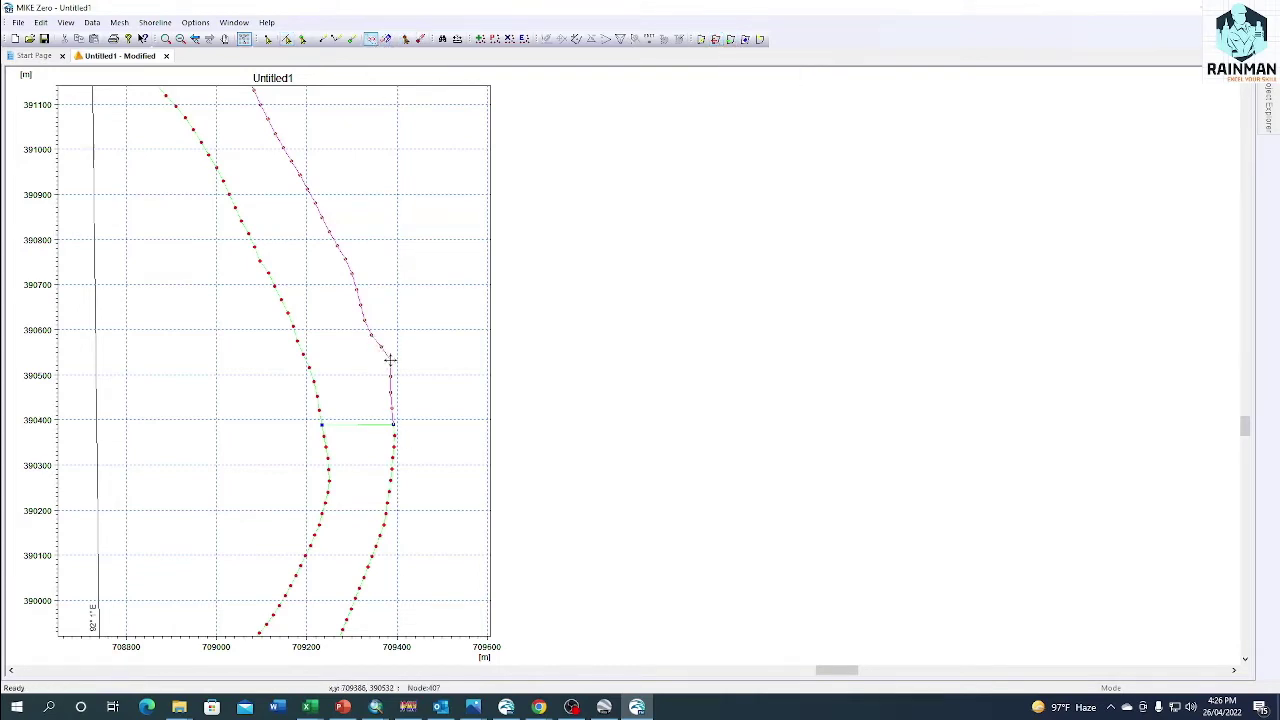
left_click_drag(386, 360, 382, 349)
key("ctrl+z")
Redistribute the smoothed east bank arc between northings 391230 and 390390 to 25 vertices again
left_click(286, 38)
left_click(325, 232)
right_click(323, 230)
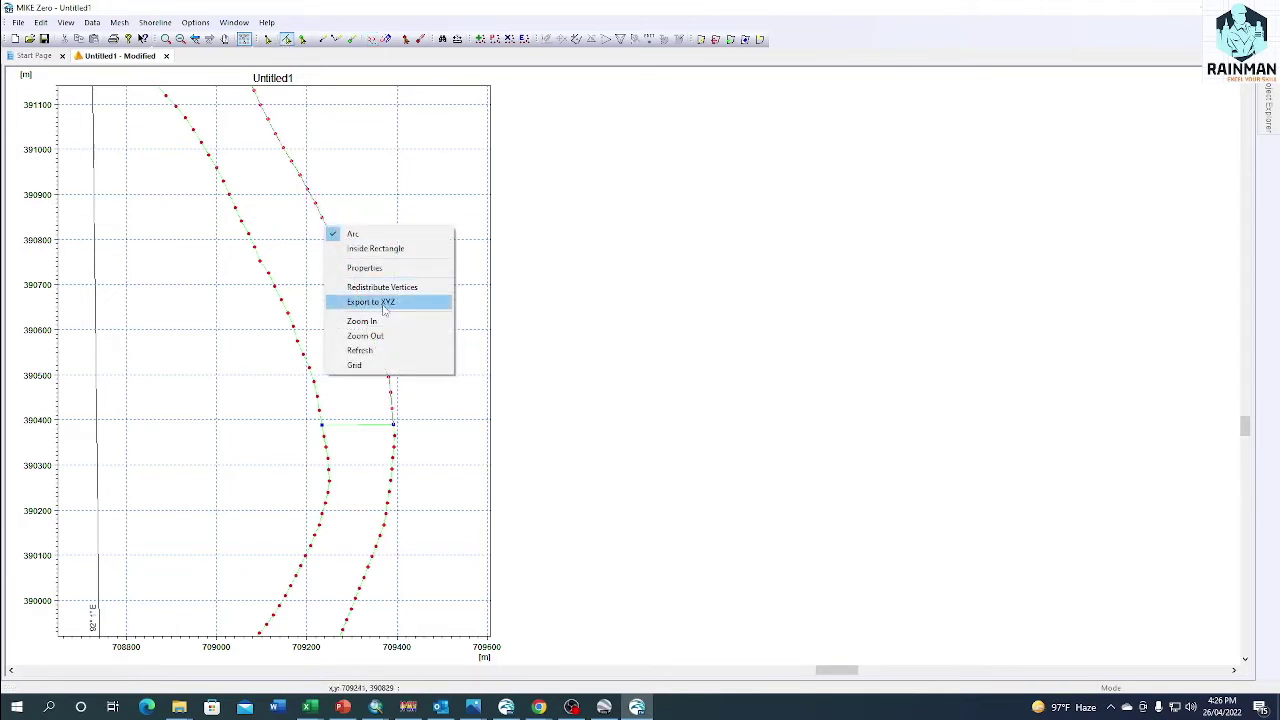
left_click(380, 287)
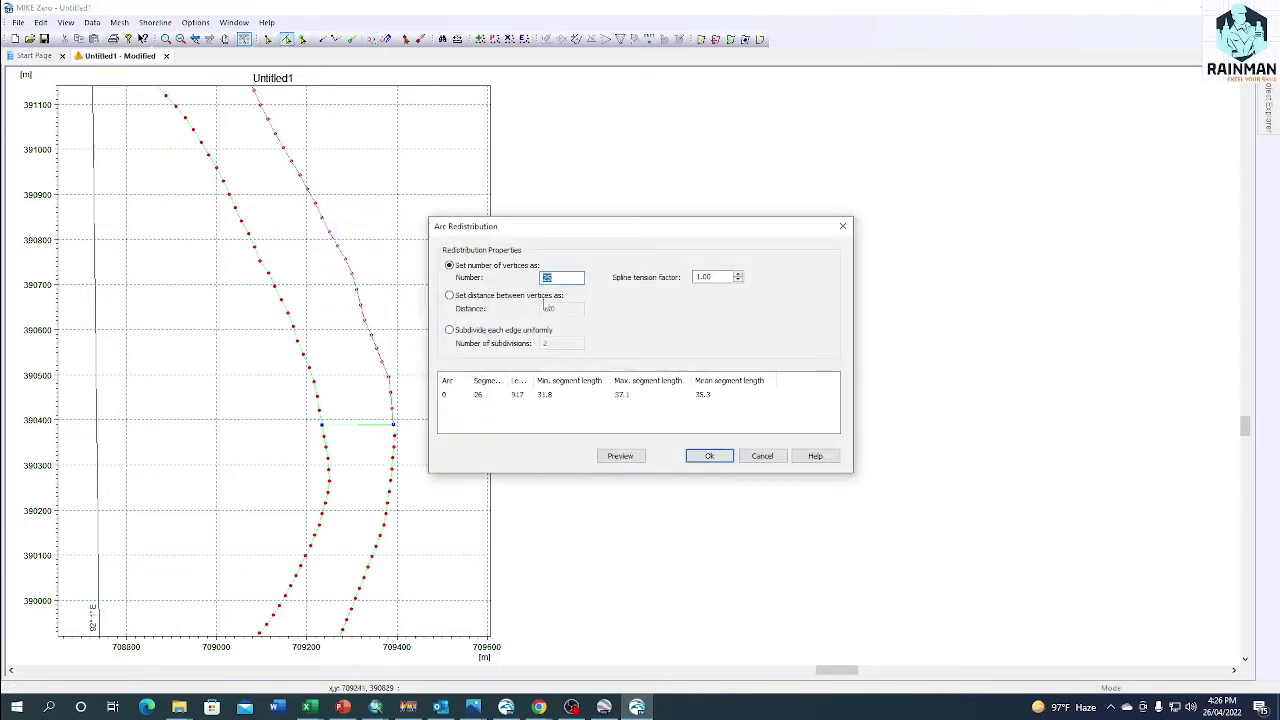
left_click(710, 456)
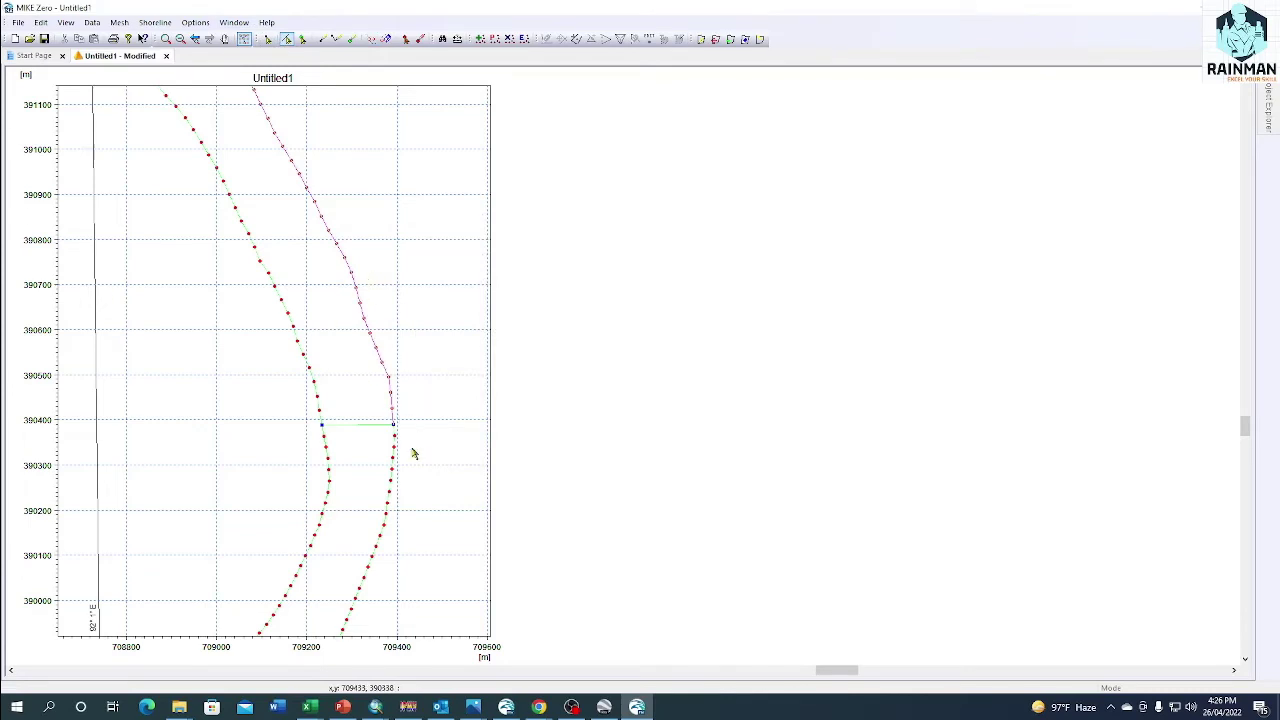
Redistribute the west bank arc between northings 390390 and 389770 to 20 vertices
left_click_drag(406, 500, 397, 380)
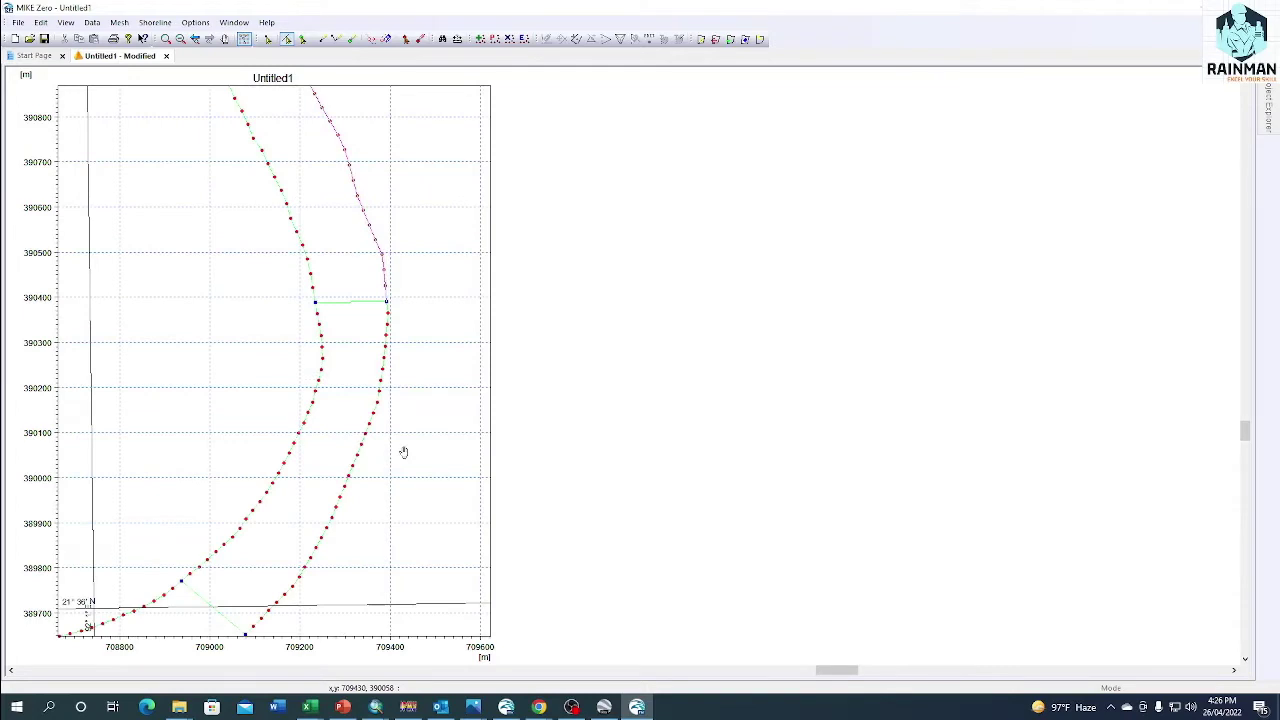
scroll(331, 362, "down", 1)
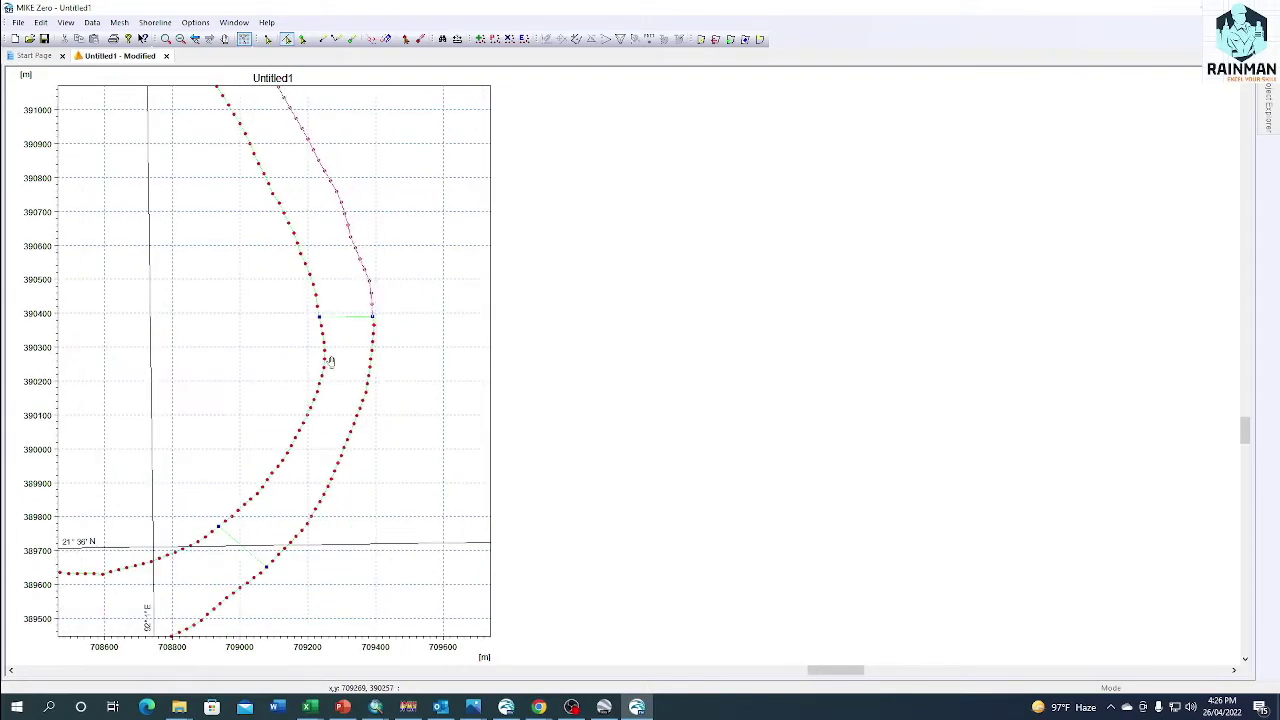
left_click_drag(331, 362, 322, 252)
right_click(303, 327)
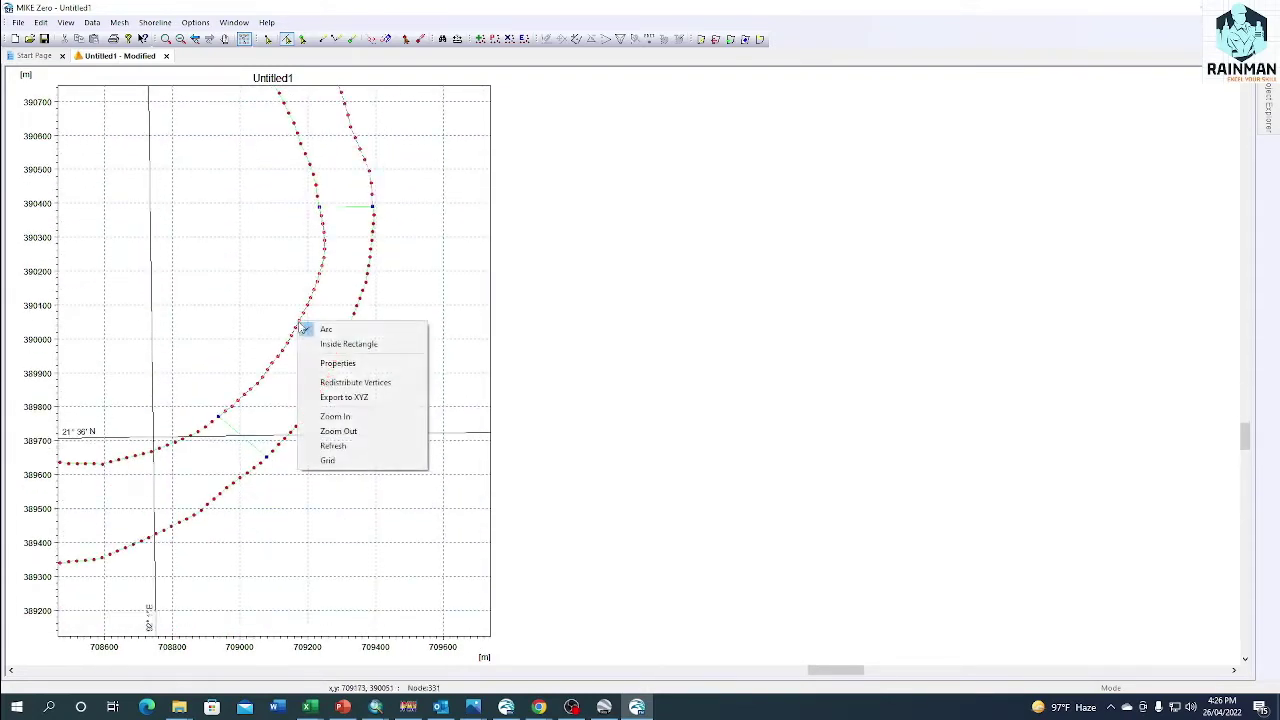
left_click(355, 382)
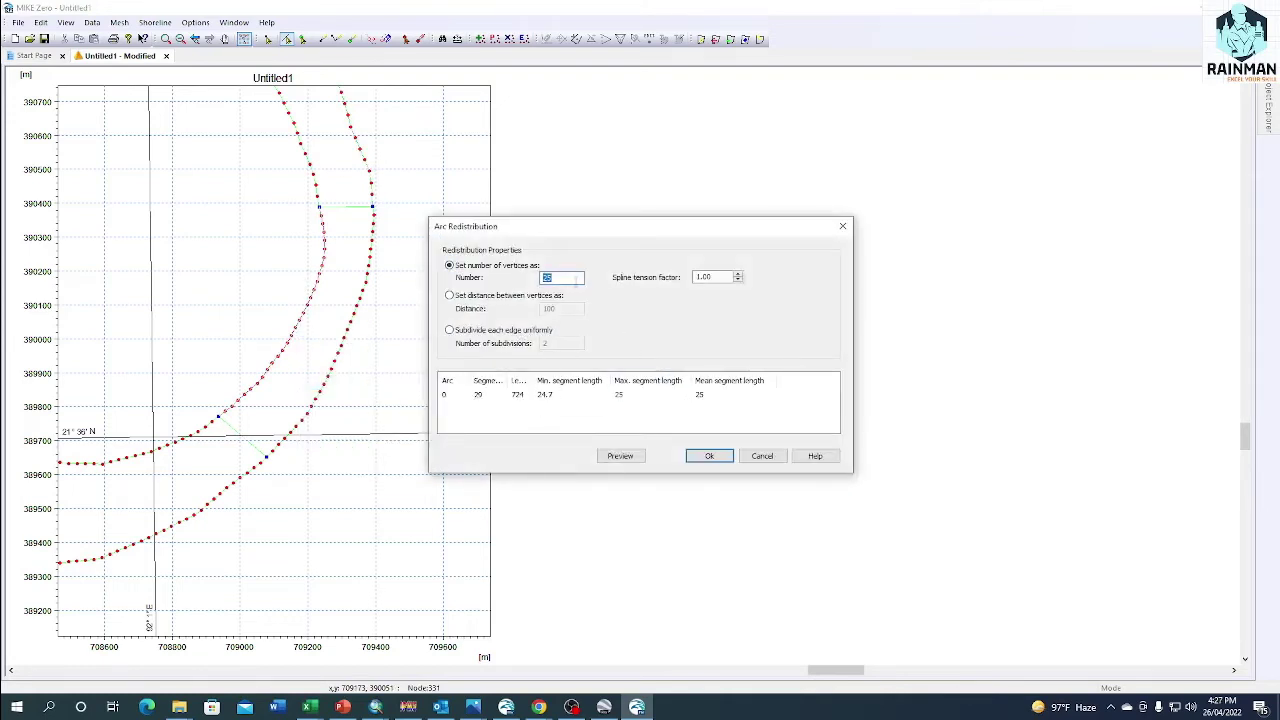
type("20")
left_click(712, 456)
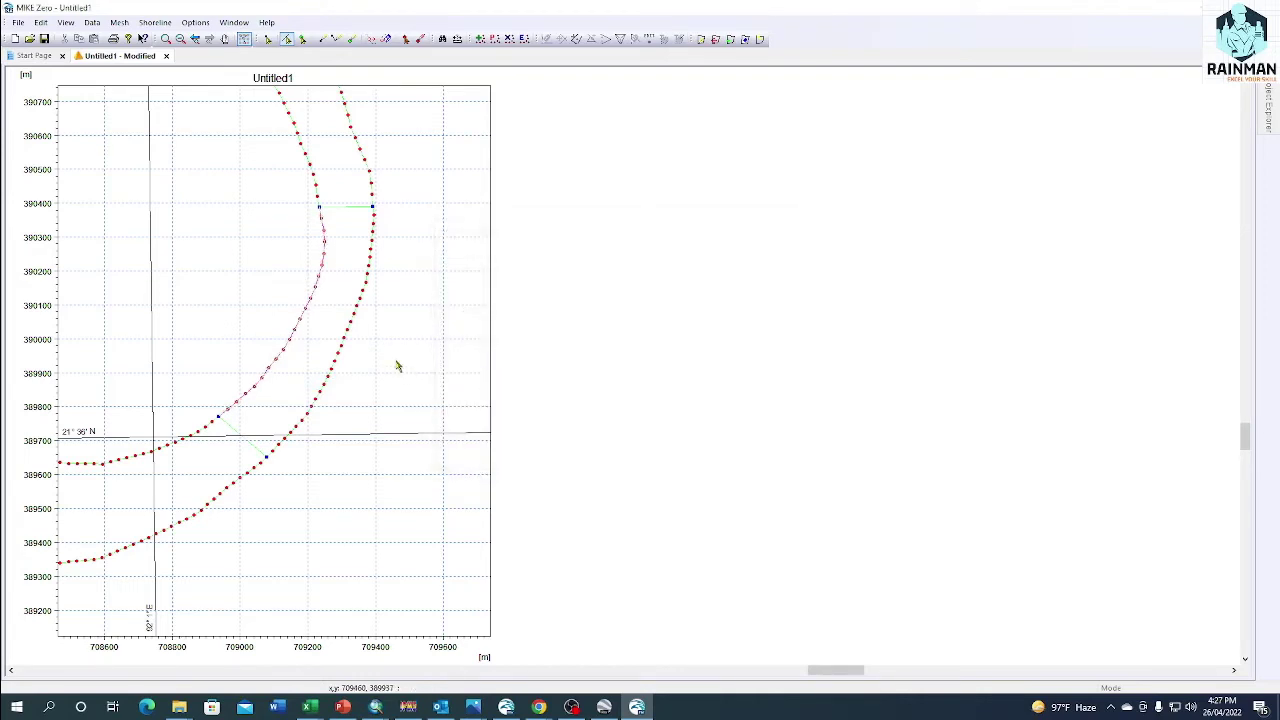
Redistribute the east bank arc between northings 390390 and 389650 to 20 vertices
right_click(348, 334)
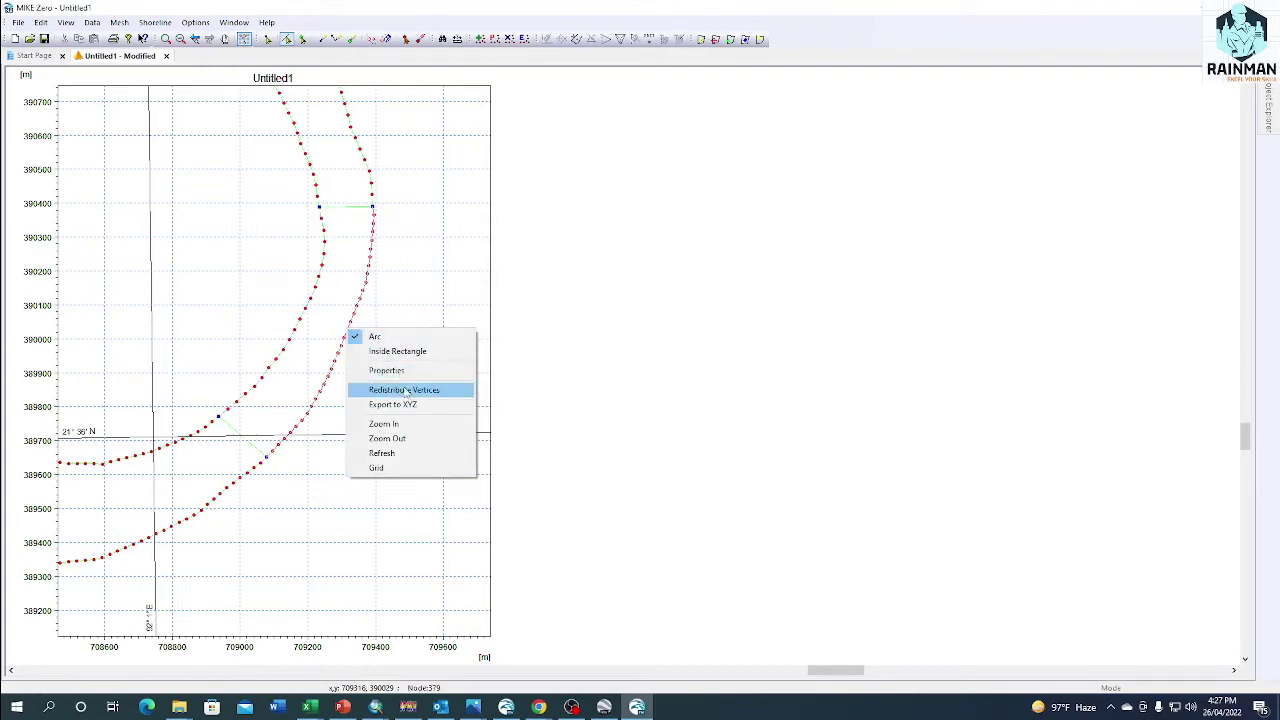
left_click(392, 390)
left_click(712, 456)
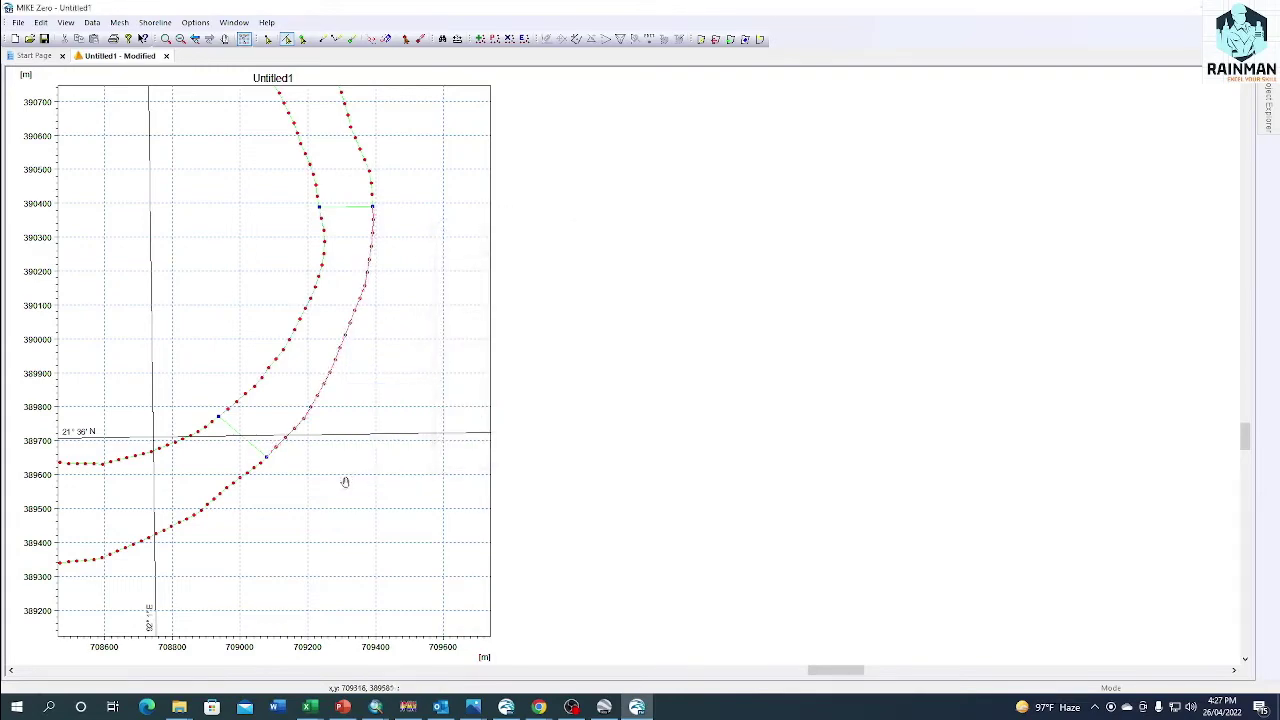
Redistribute the upper bank arc of the southernmost section, between eastings 708000 and 708940, to 20 vertices
left_click_drag(319, 500, 459, 337)
left_click_drag(283, 427, 326, 363)
scroll(383, 360, "down", 5)
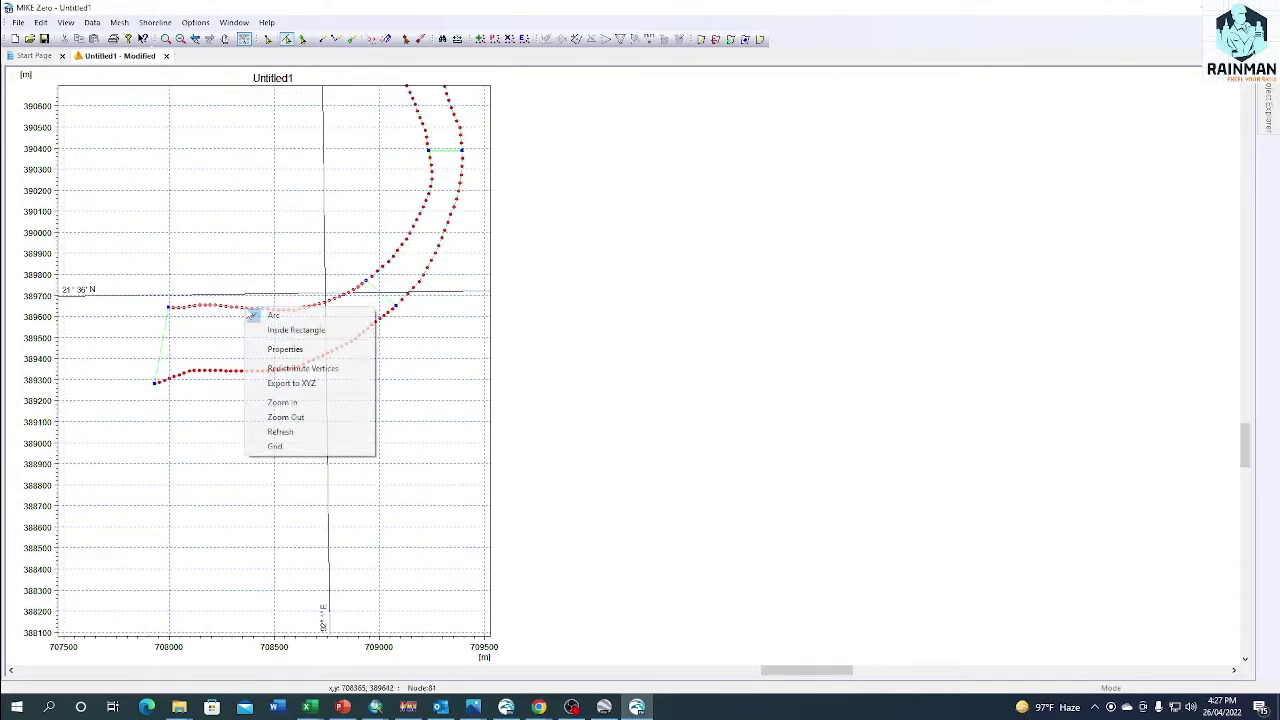
right_click(247, 310)
left_click(314, 369)
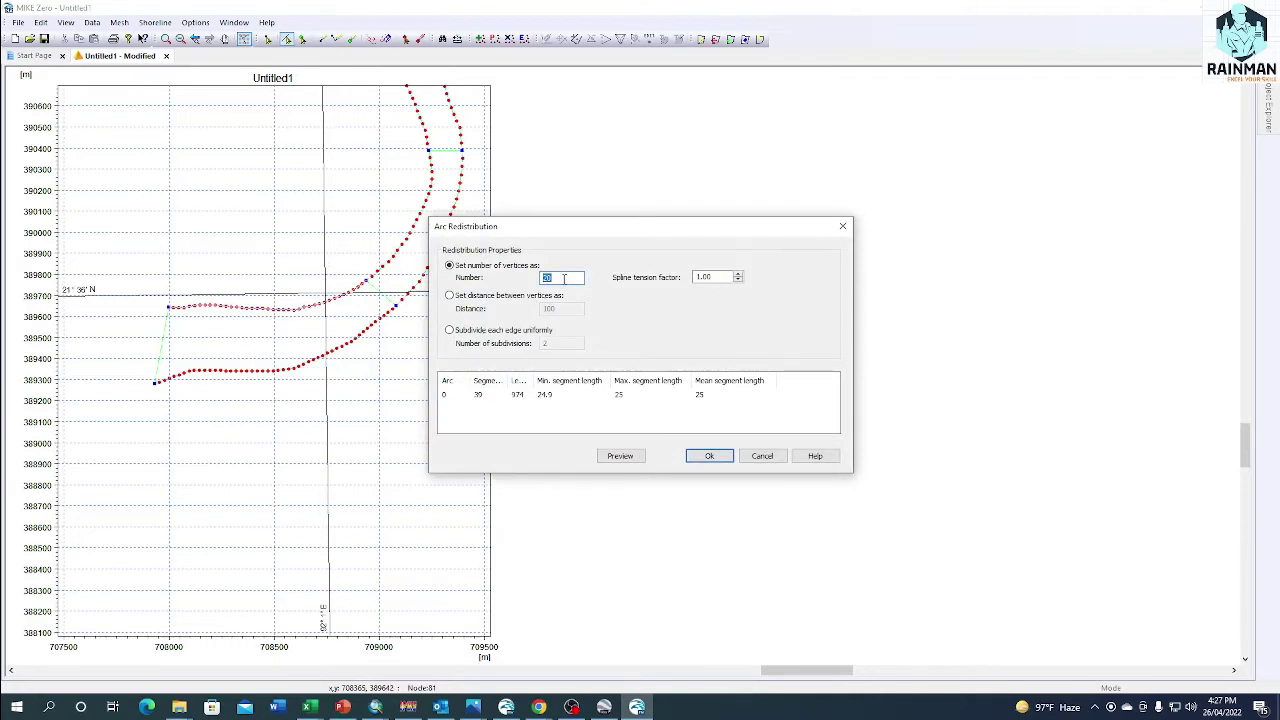
left_click(709, 455)
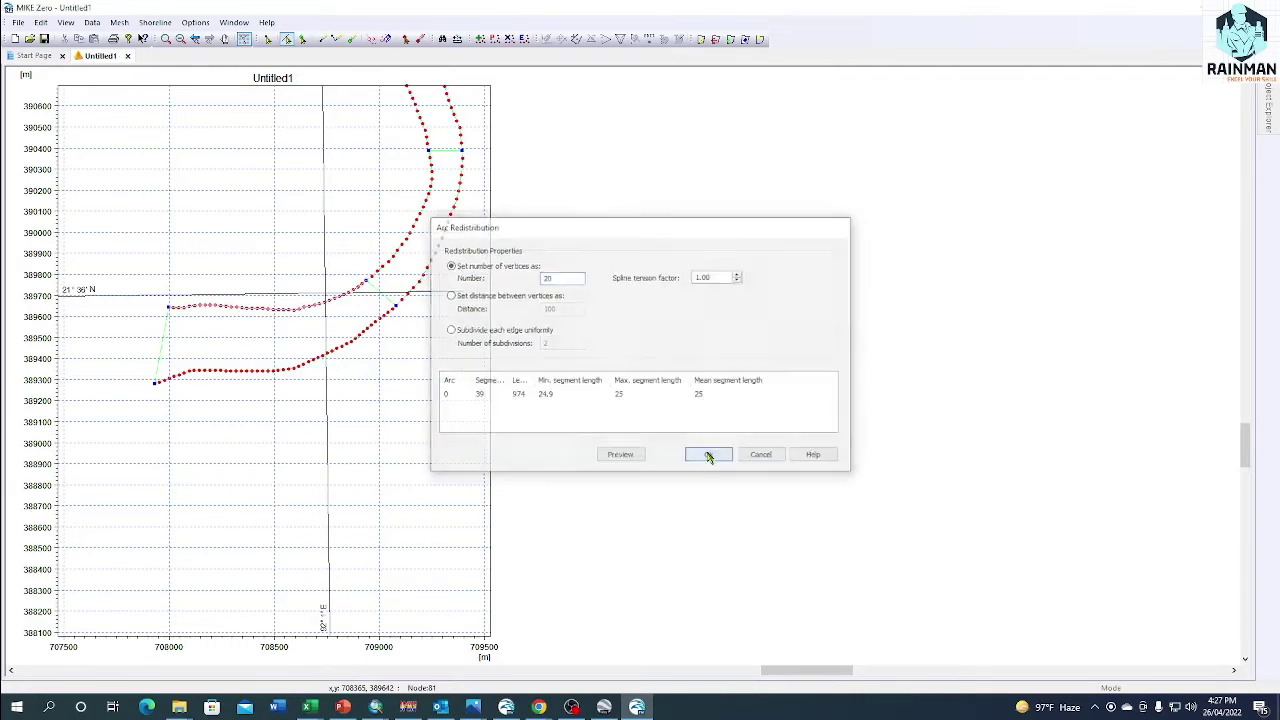
Redistribute the lower bank arc of the southernmost section, between eastings 707930 and 709080, to 20 vertices
right_click(336, 353)
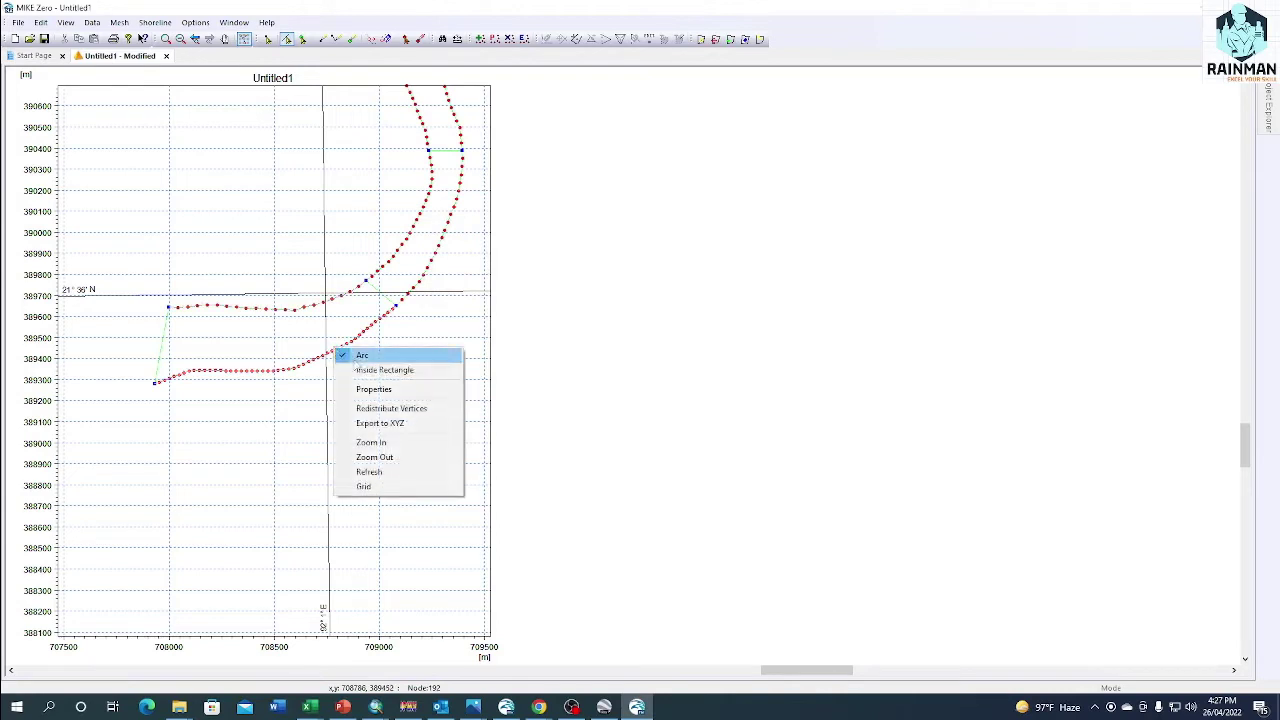
left_click(398, 406)
left_click(709, 455)
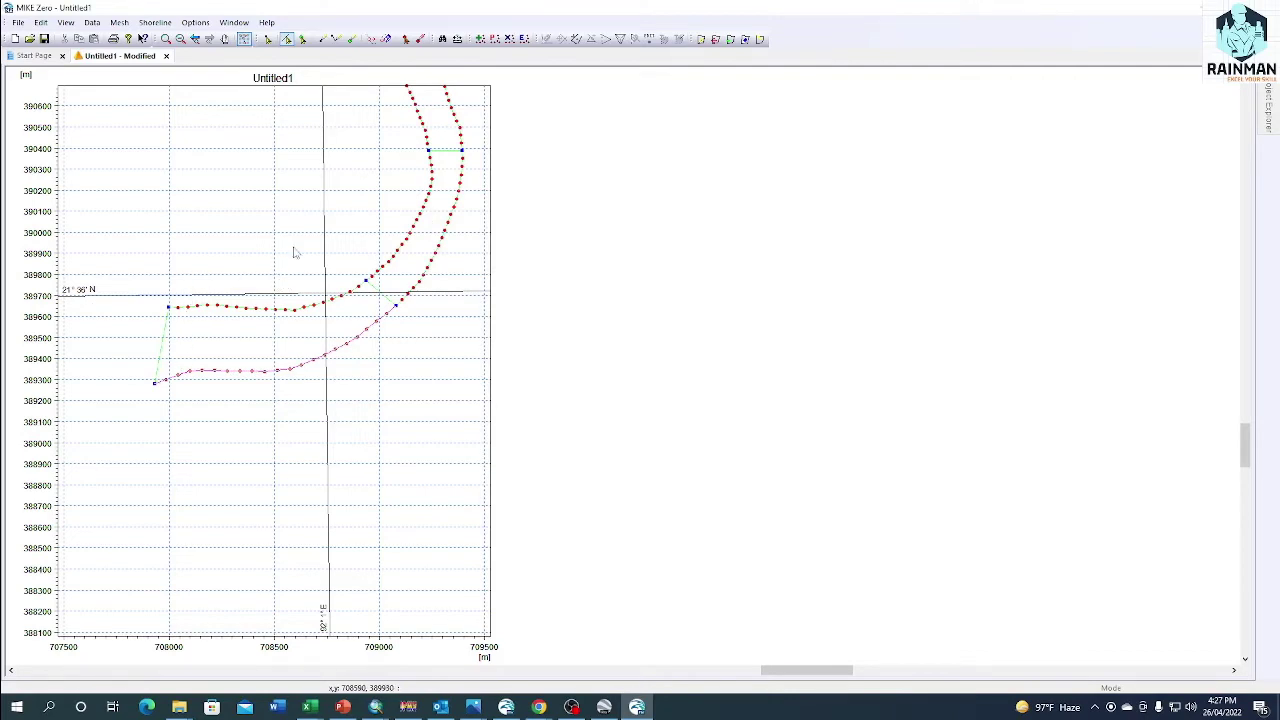
Insert a polygon marker in each channel section between the paired cross lines, from the northern end to the southern end
scroll(289, 251, "down", 3)
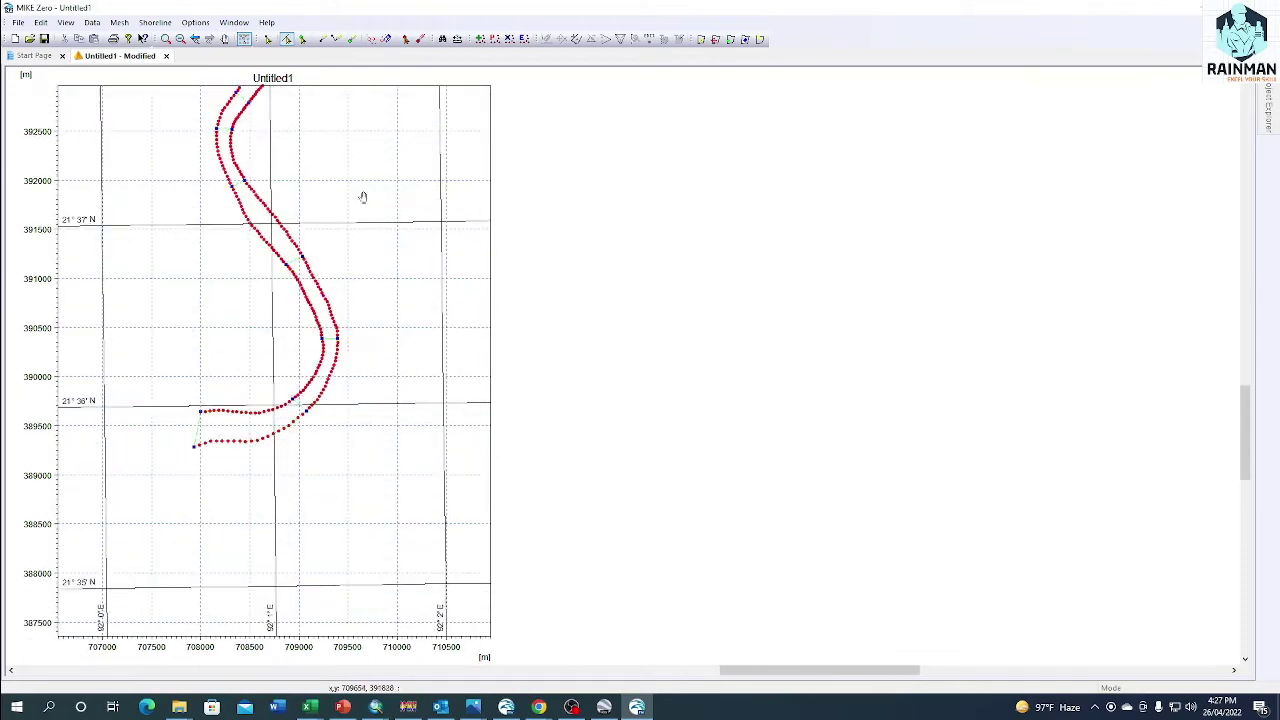
left_click_drag(362, 197, 340, 380)
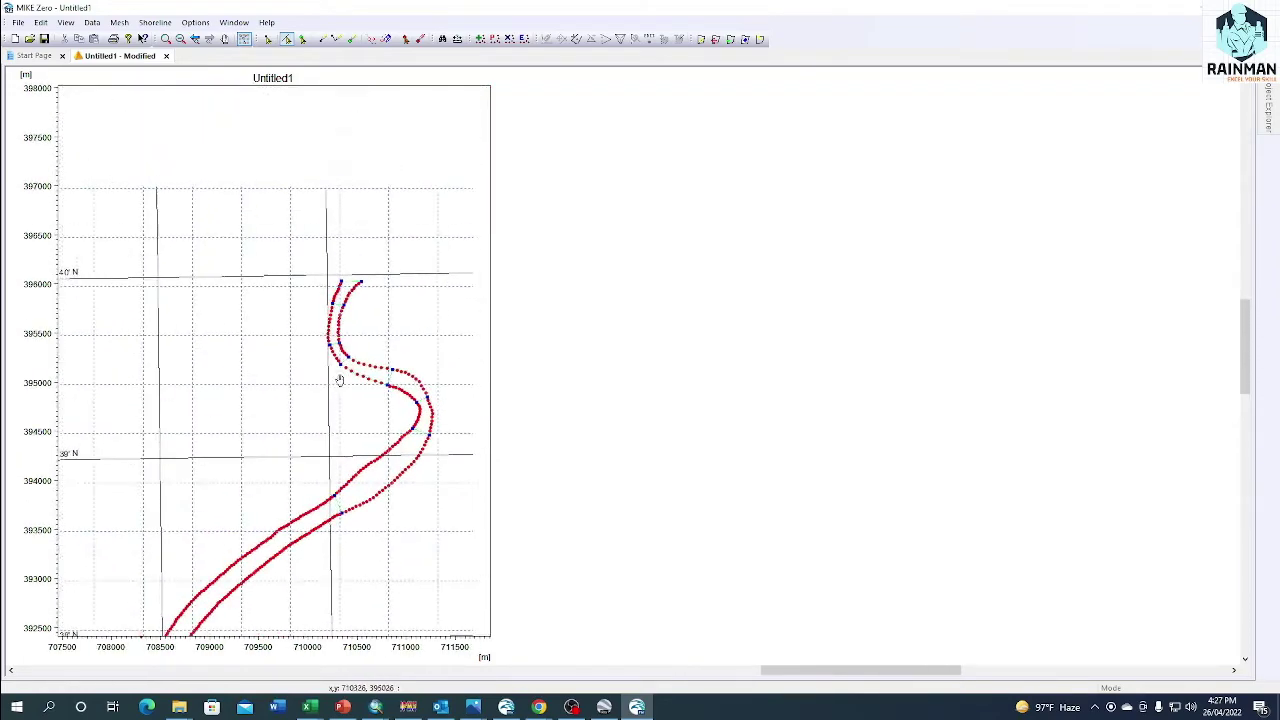
scroll(340, 380, "up", 1)
scroll(386, 323, "up", 1)
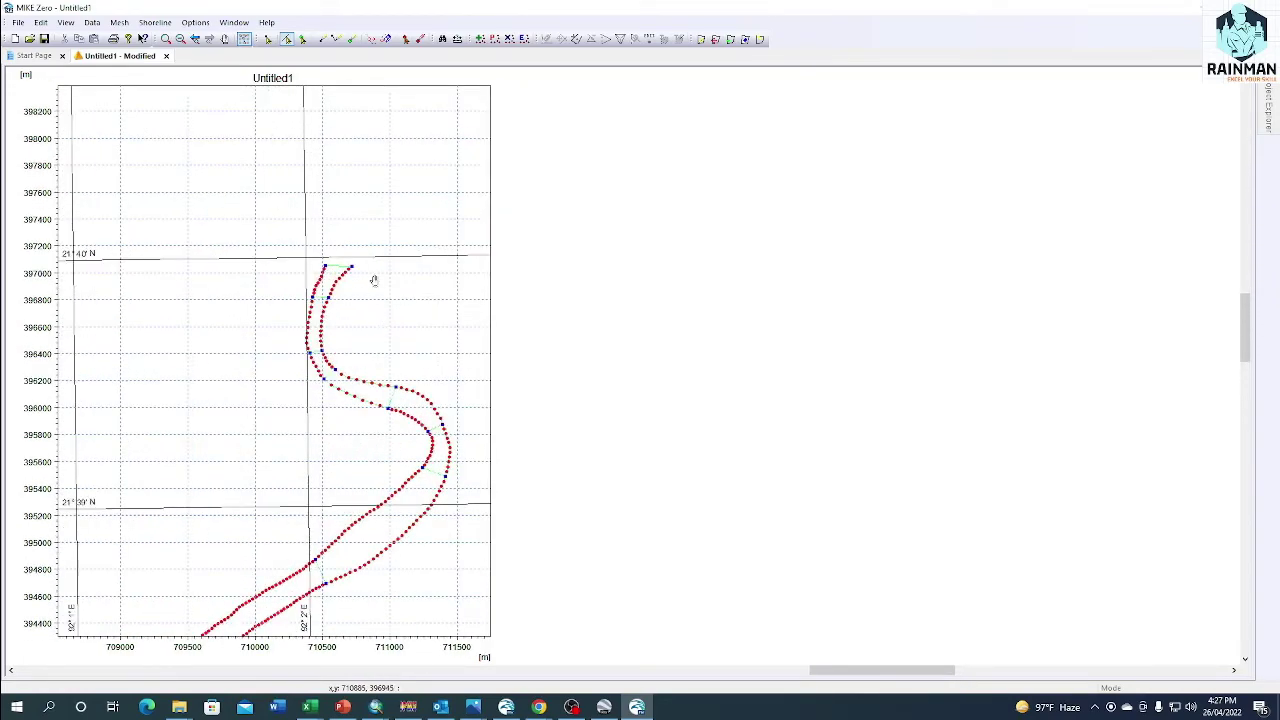
scroll(333, 291, "up", 1)
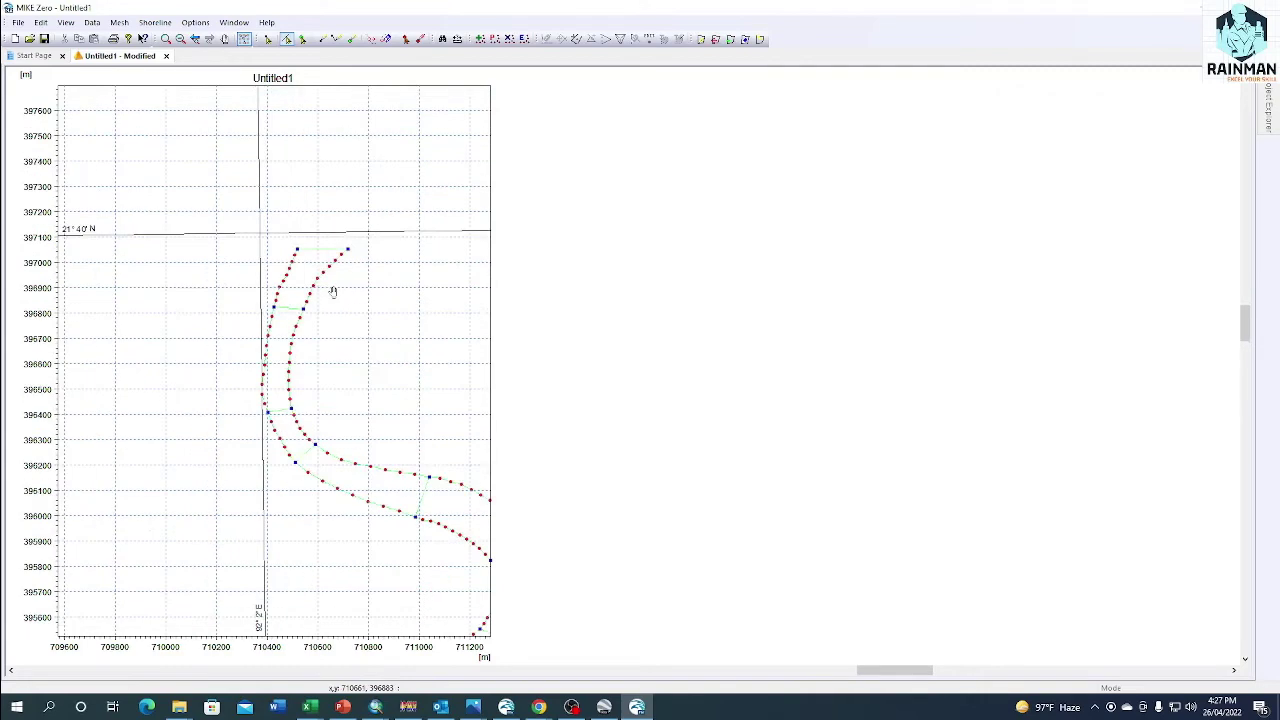
left_click_drag(329, 371, 303, 306)
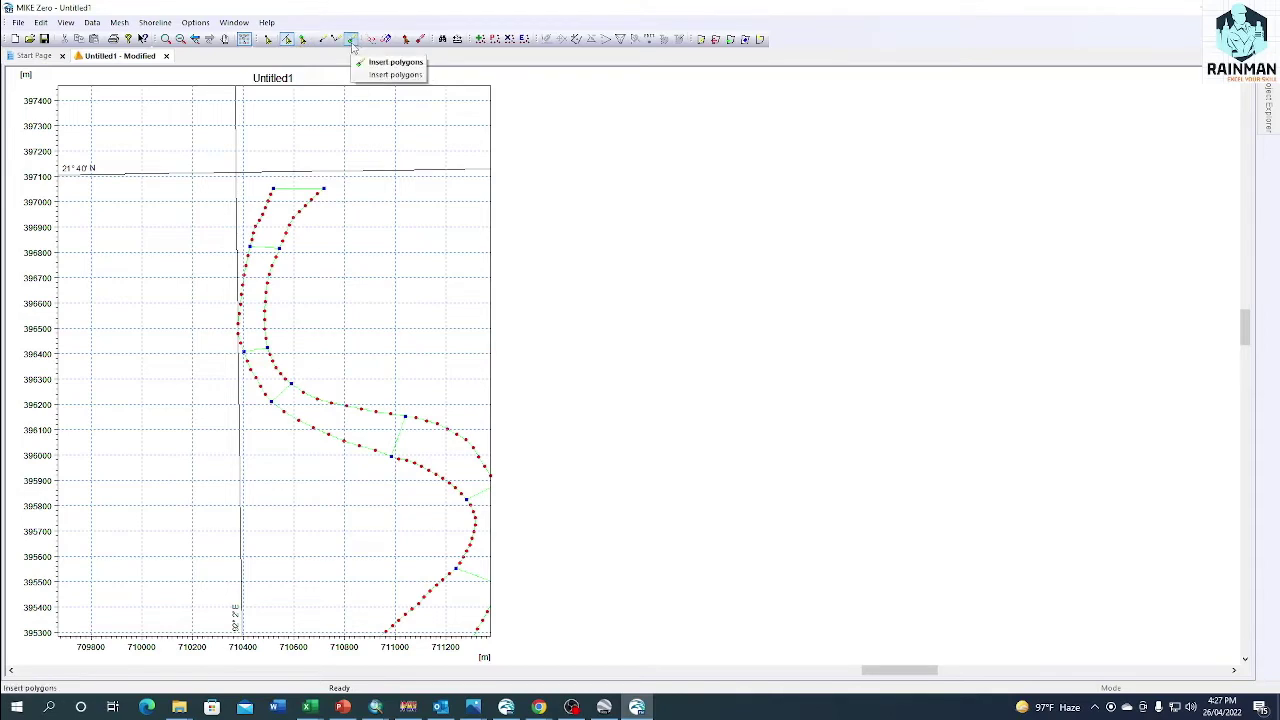
left_click(351, 41)
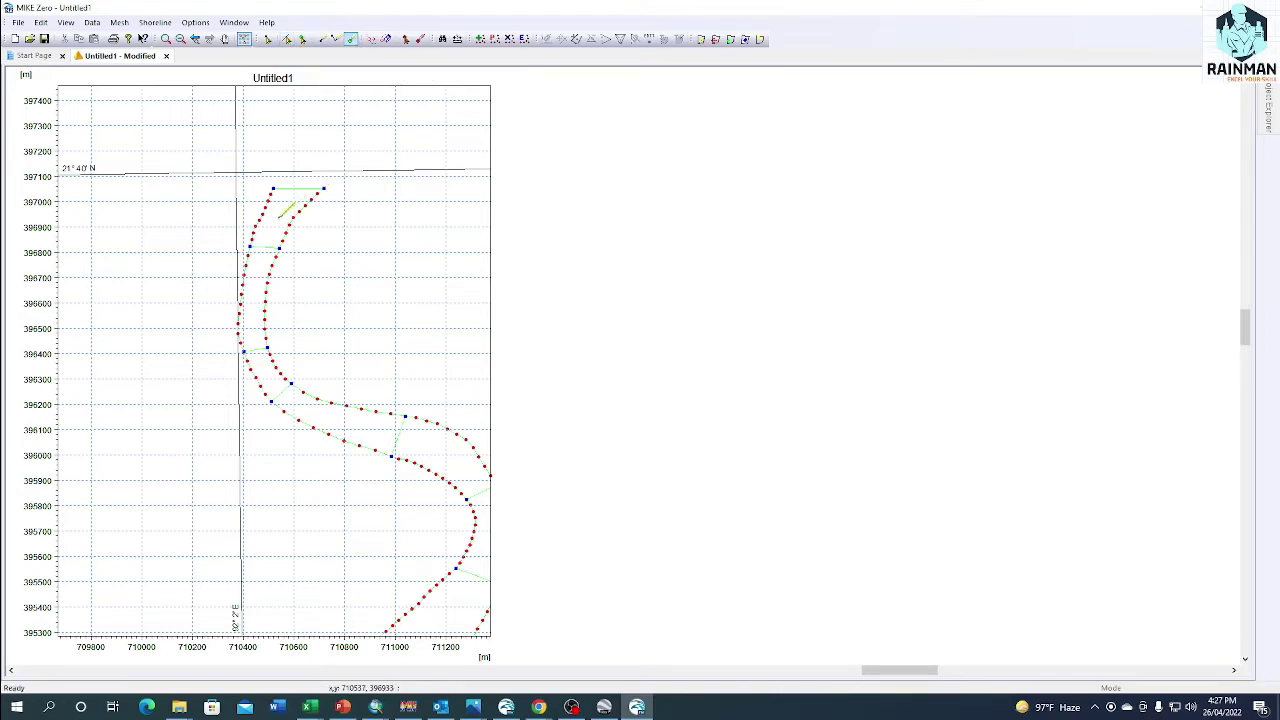
left_click(275, 215)
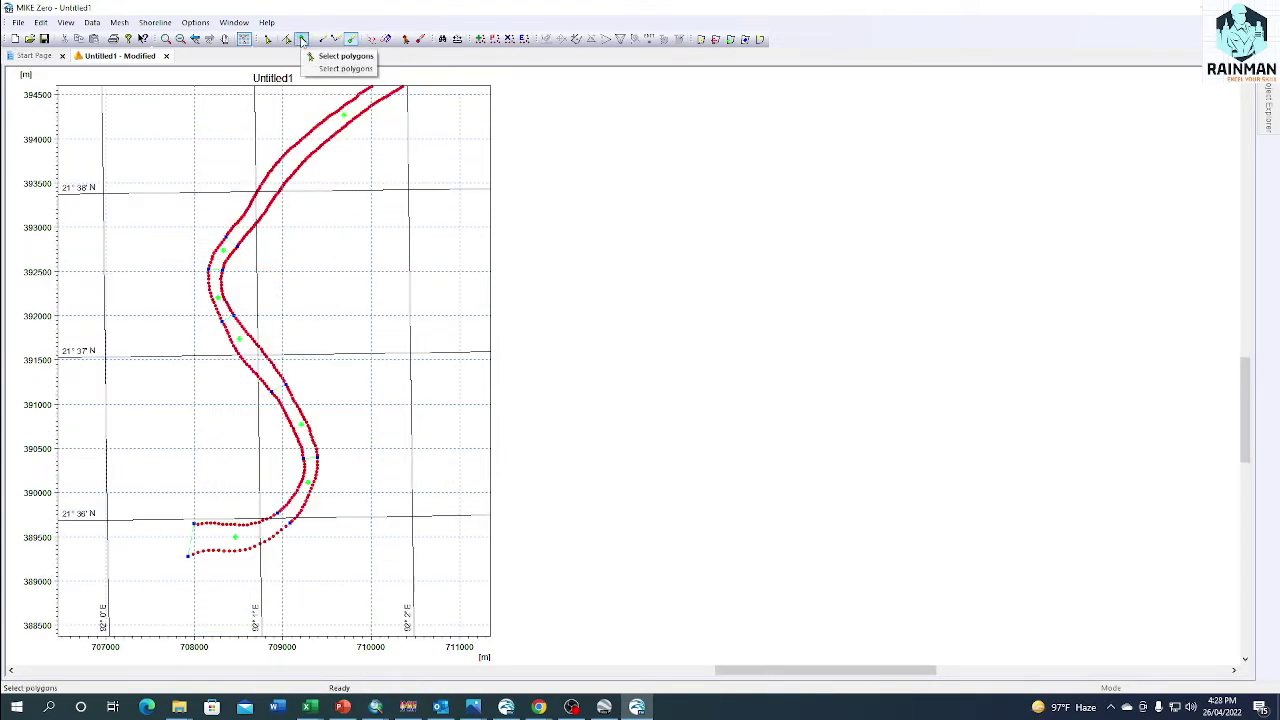
Apply a triangular mesh to the southernmost polygon with a local maximum area of 2000
left_click(303, 41)
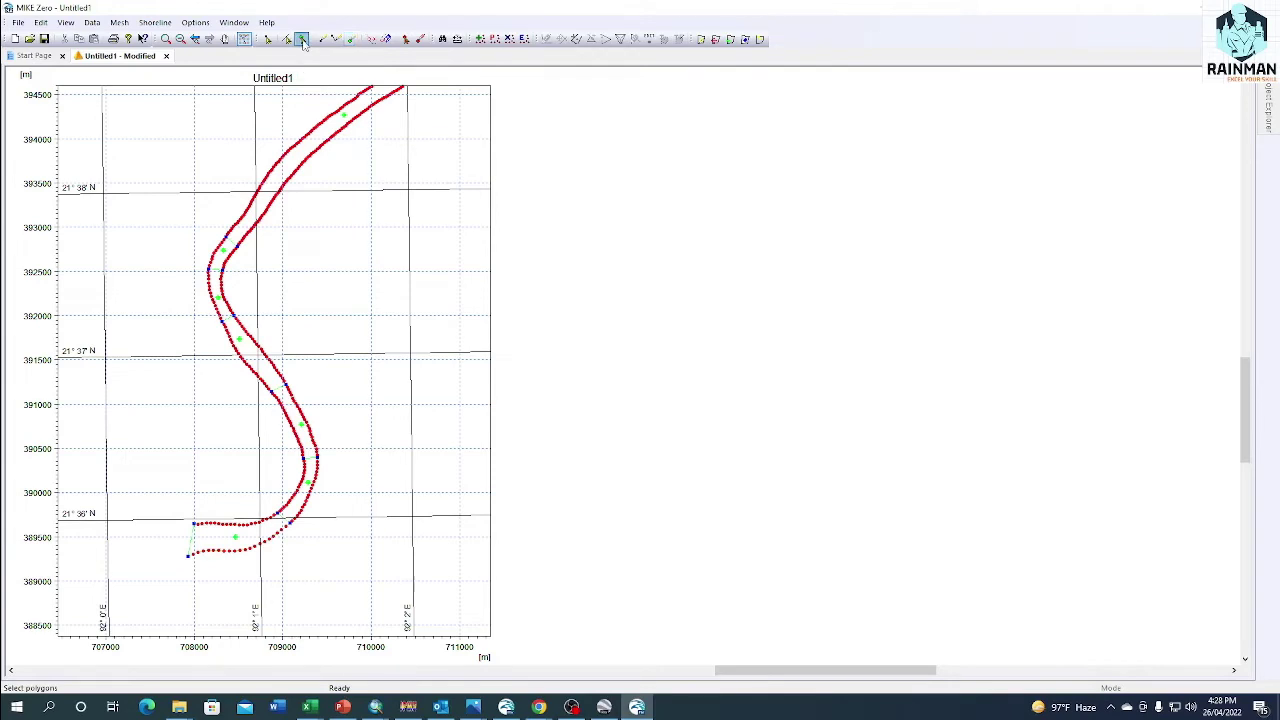
left_click(237, 542)
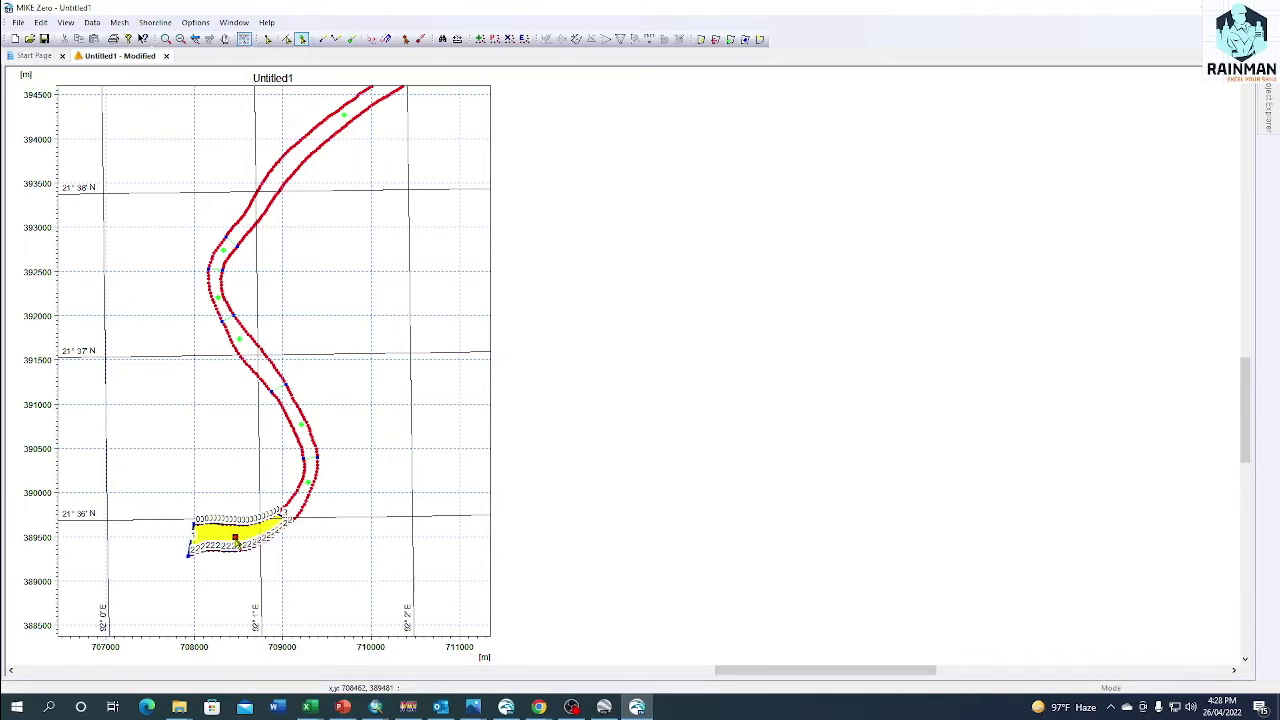
right_click(237, 541)
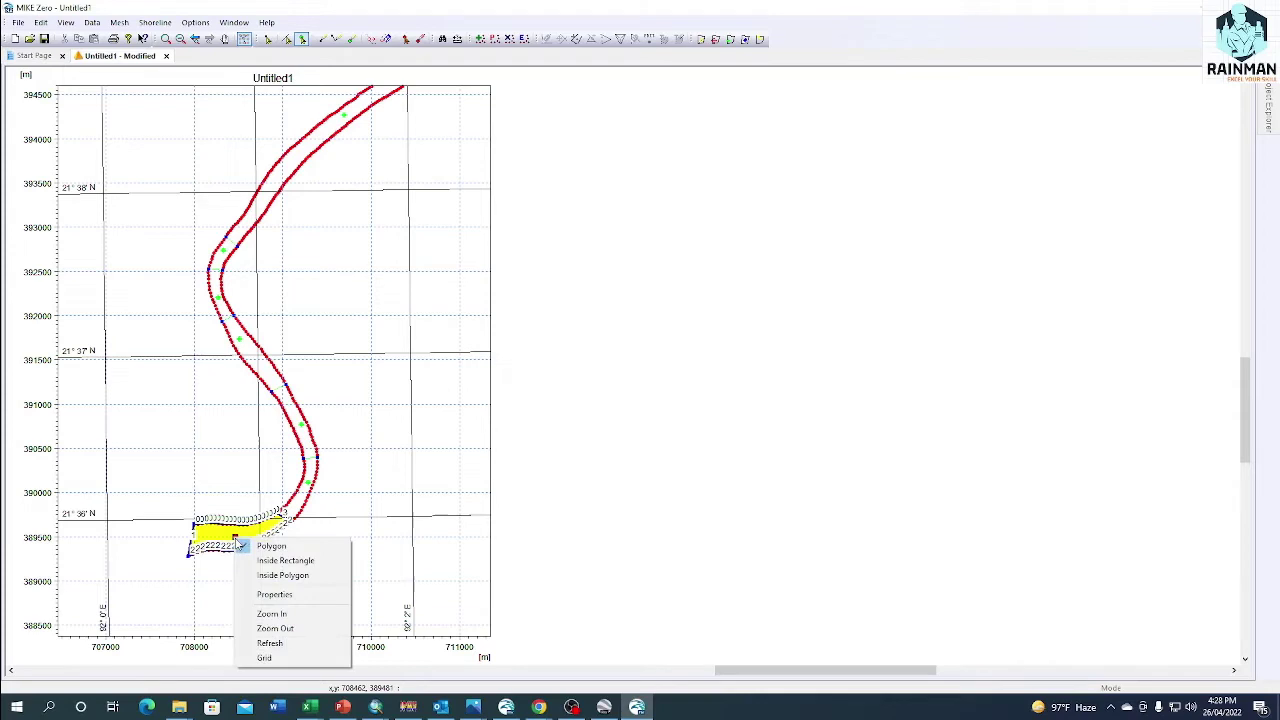
left_click(275, 594)
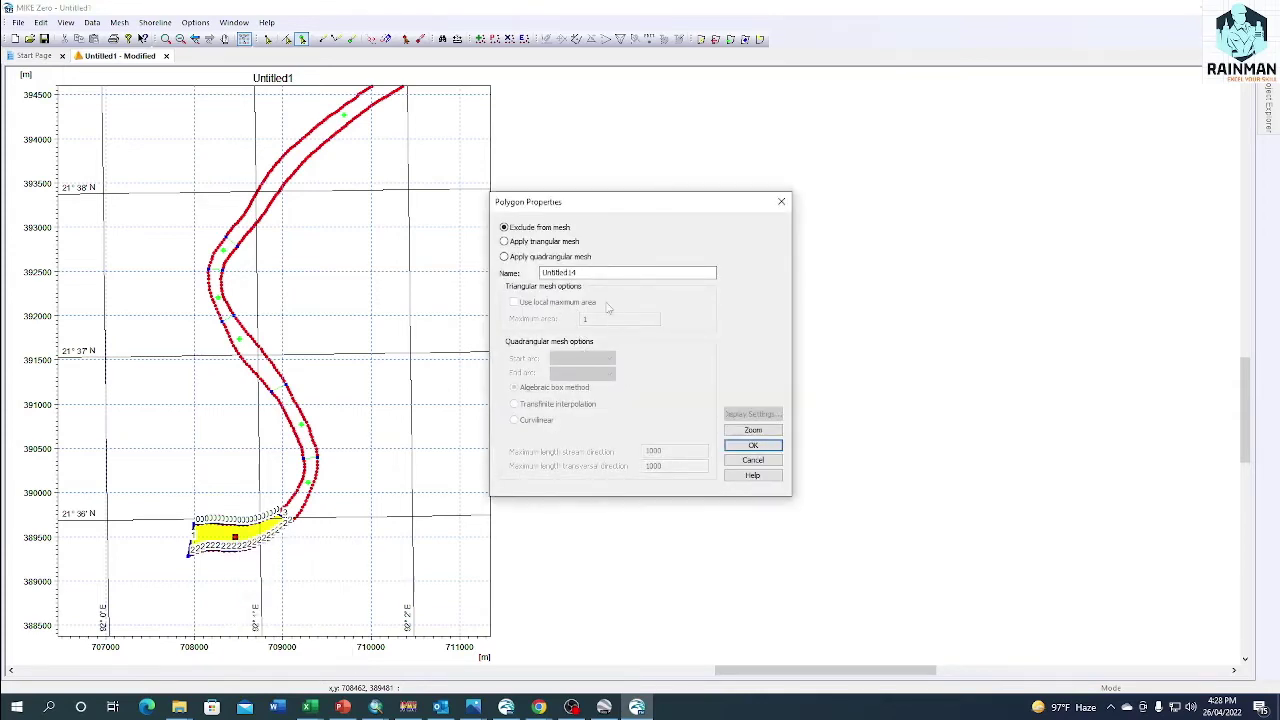
left_click(539, 243)
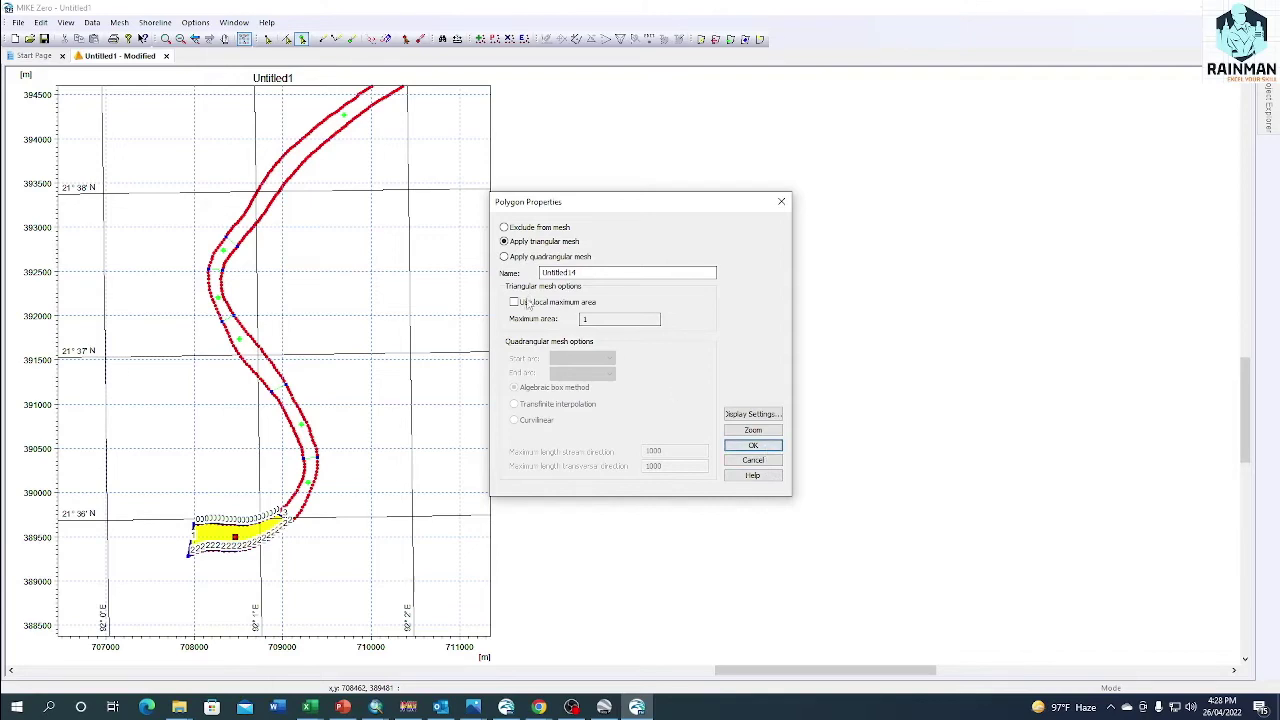
left_click(514, 302)
double_click(587, 319)
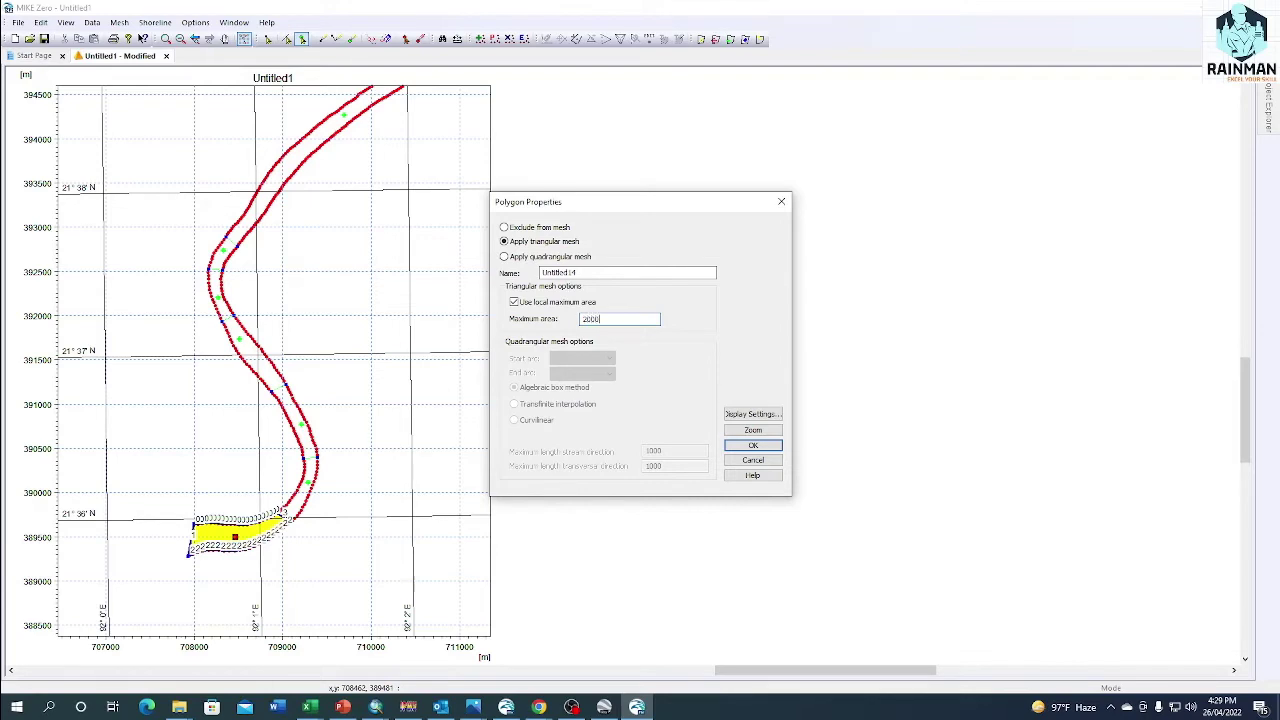
left_click(764, 450)
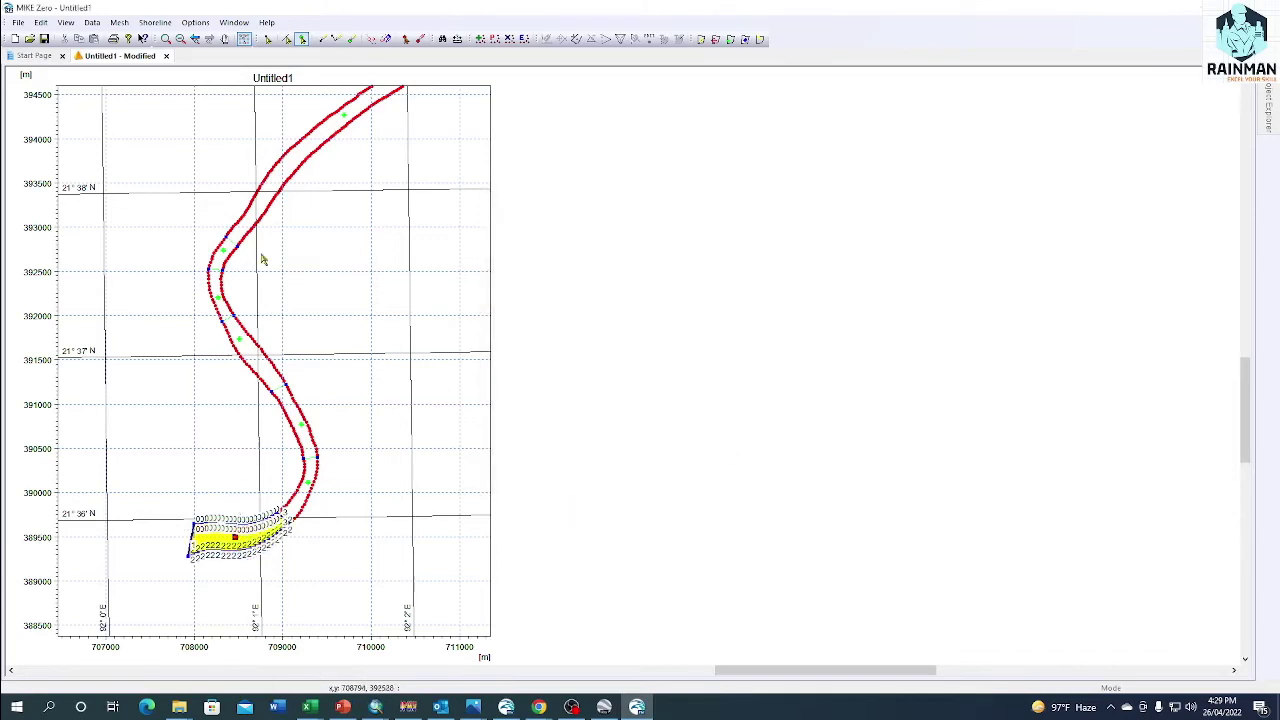
Generate the mesh and check the triangular elements in the southernmost section
left_click(119, 23)
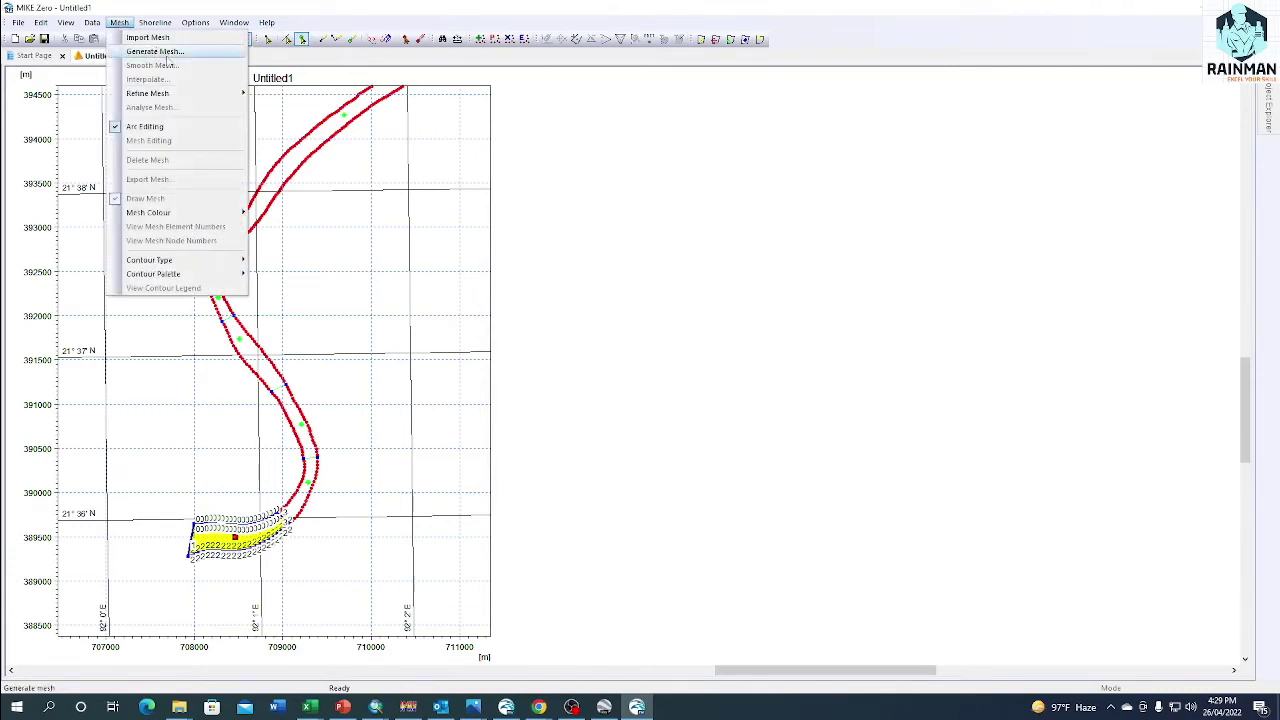
left_click(145, 51)
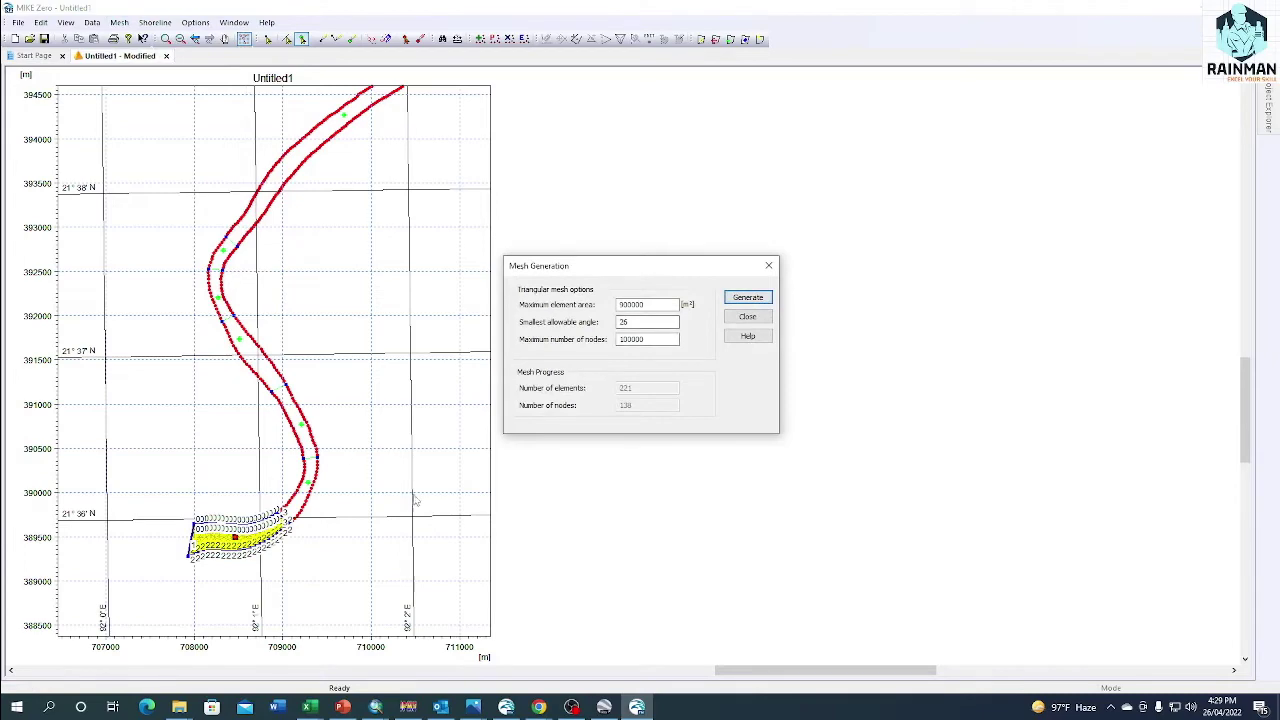
left_click(768, 265)
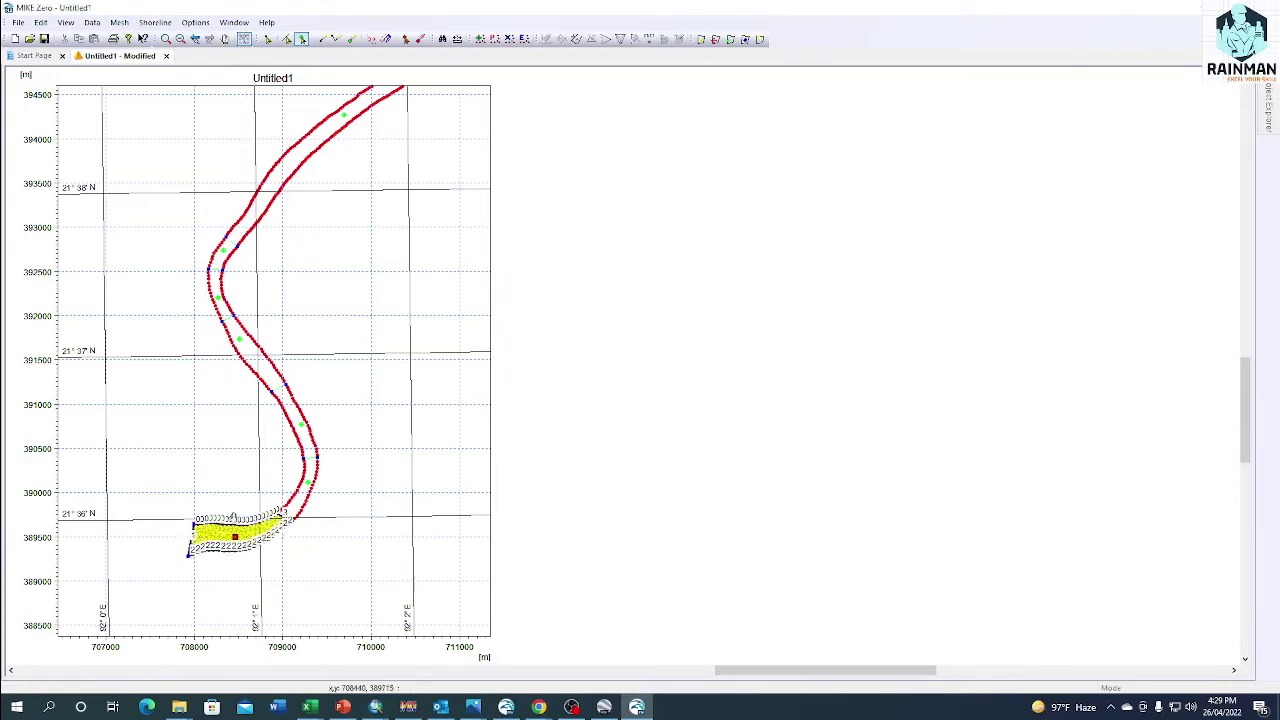
scroll(314, 541, "up", 5)
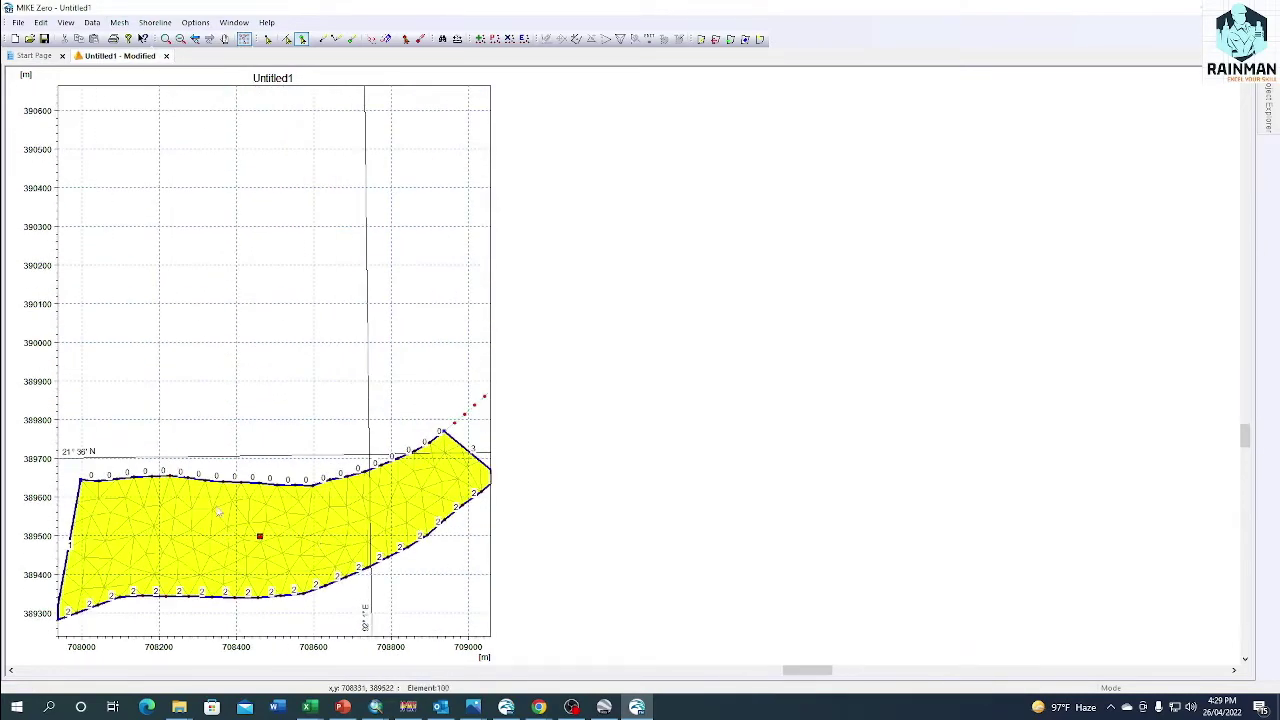
scroll(268, 492, "down", 2)
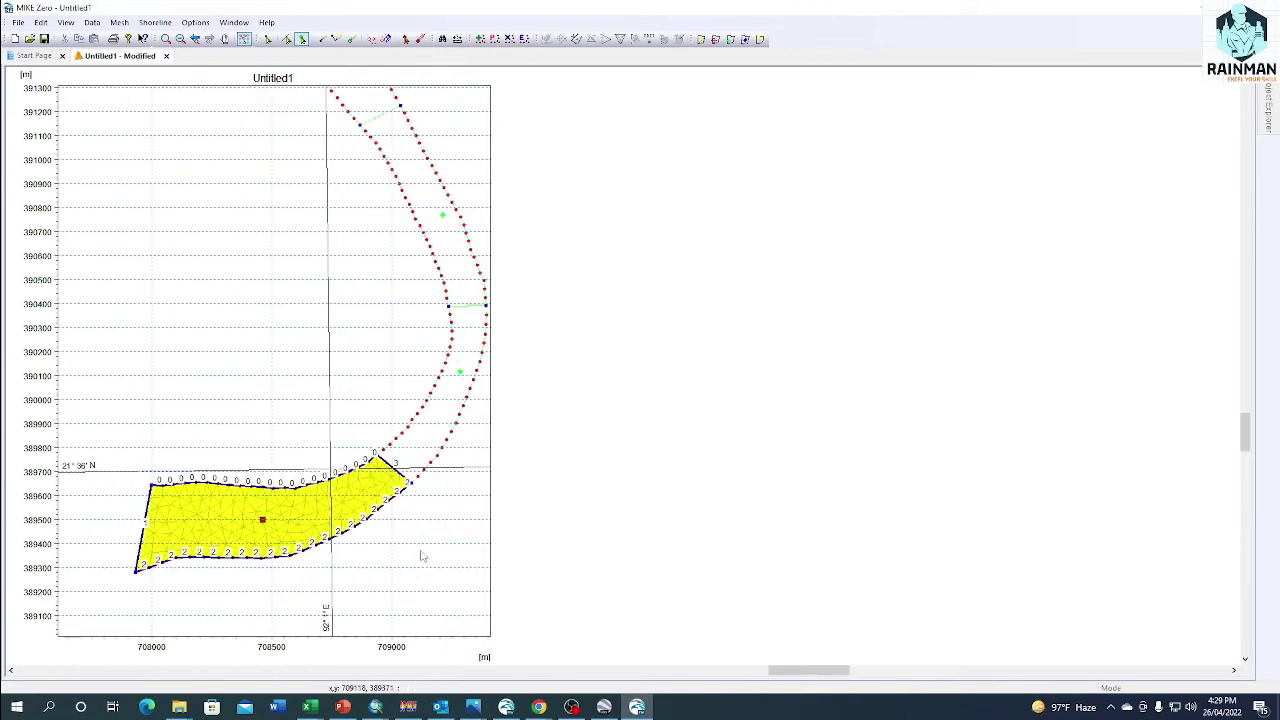
Apply a quadrangular mesh to the bend polygon between northings 389650 and 390390
left_click(427, 514)
left_click_drag(440, 481, 349, 529)
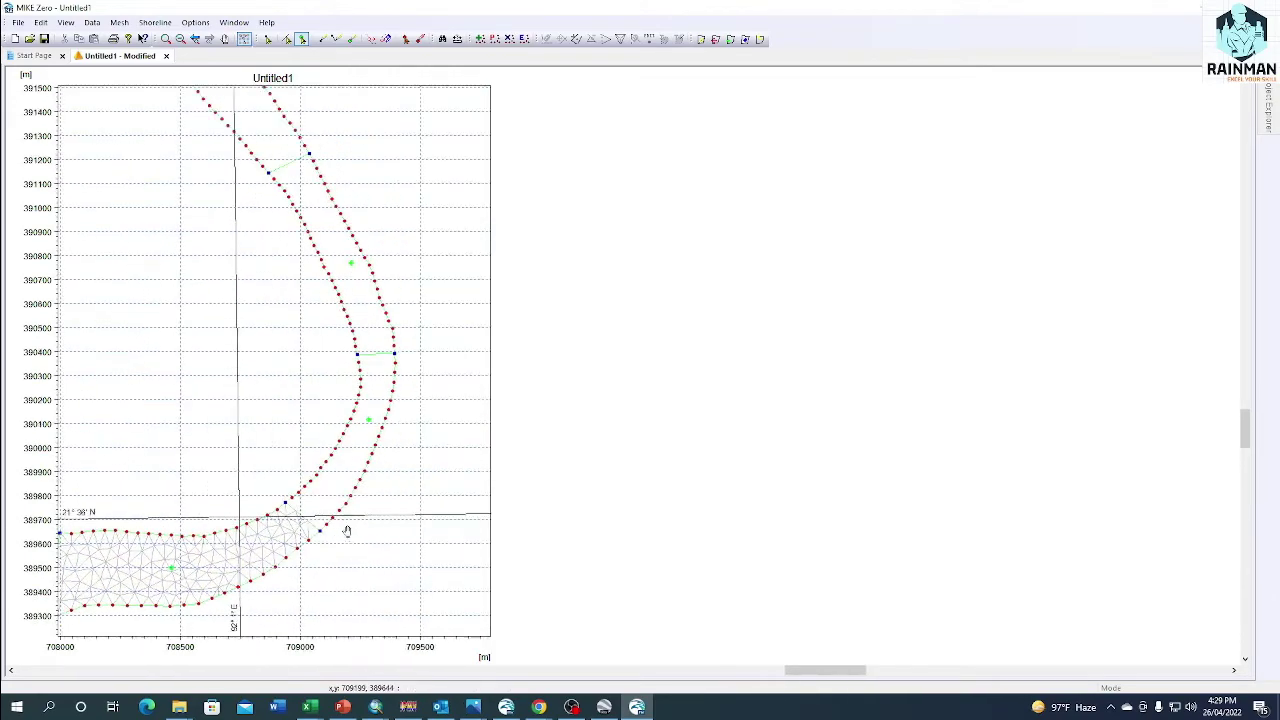
left_click(369, 422)
right_click(370, 425)
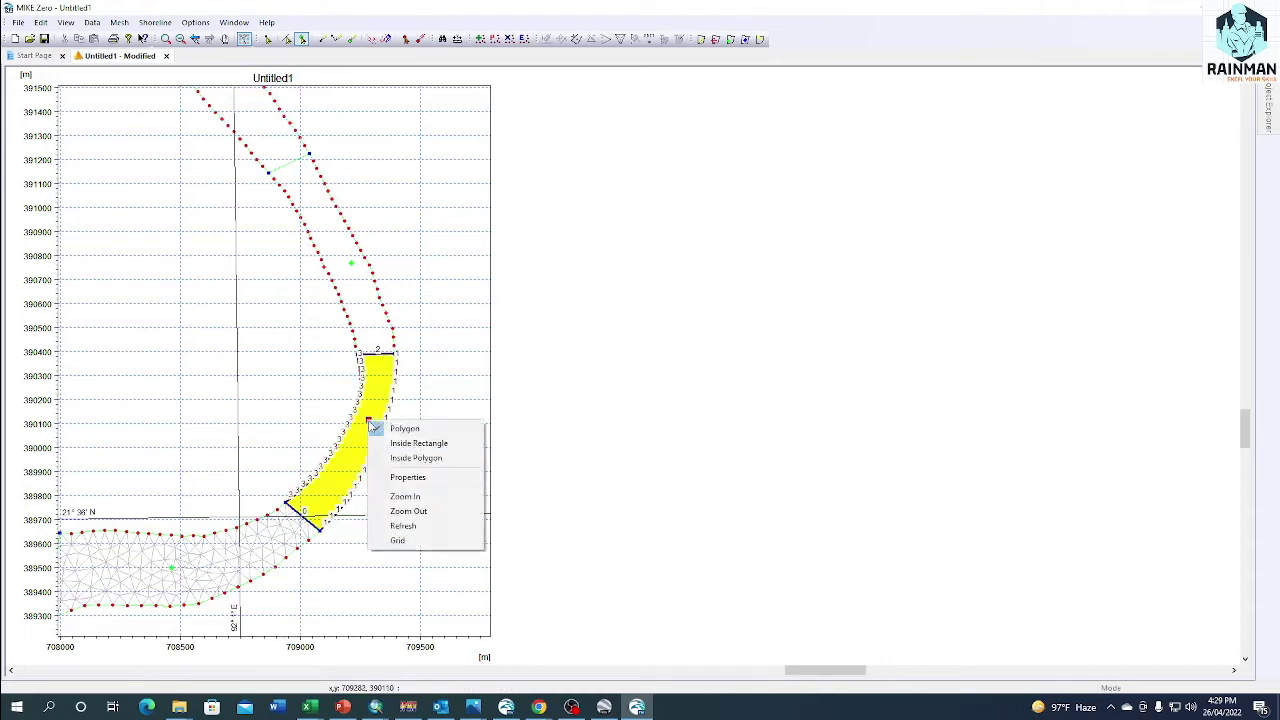
left_click(433, 478)
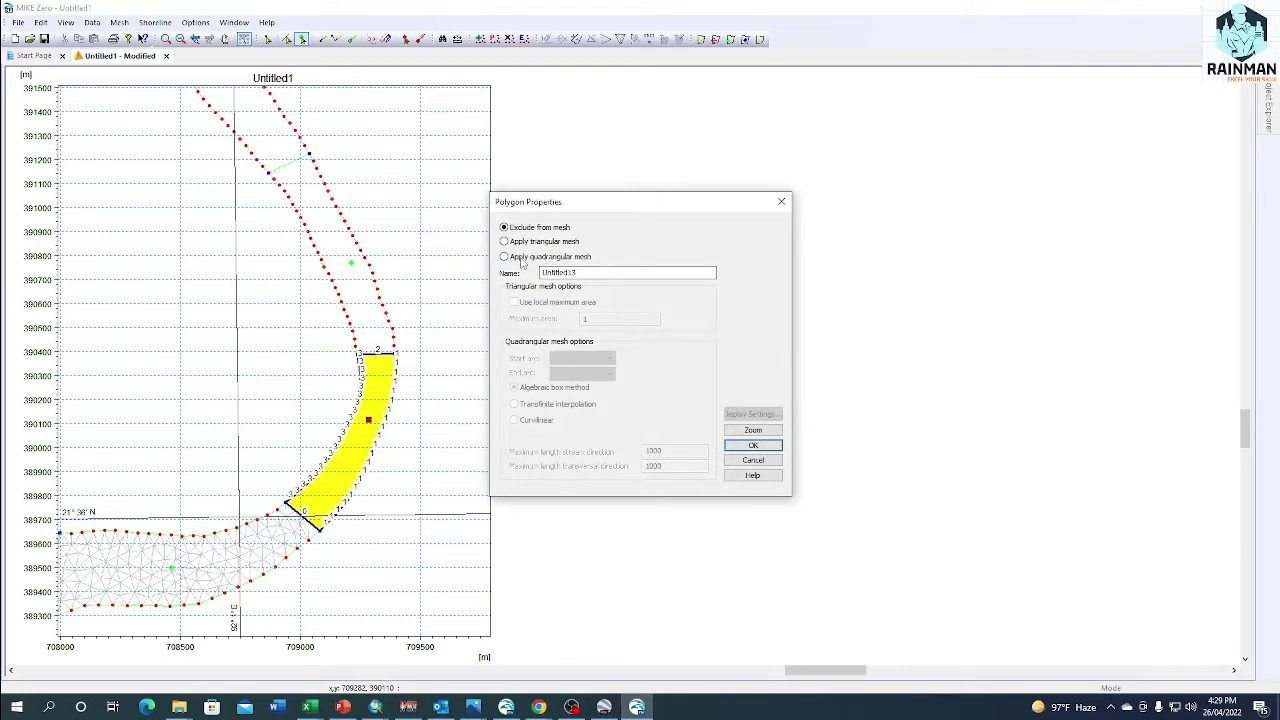
left_click(534, 258)
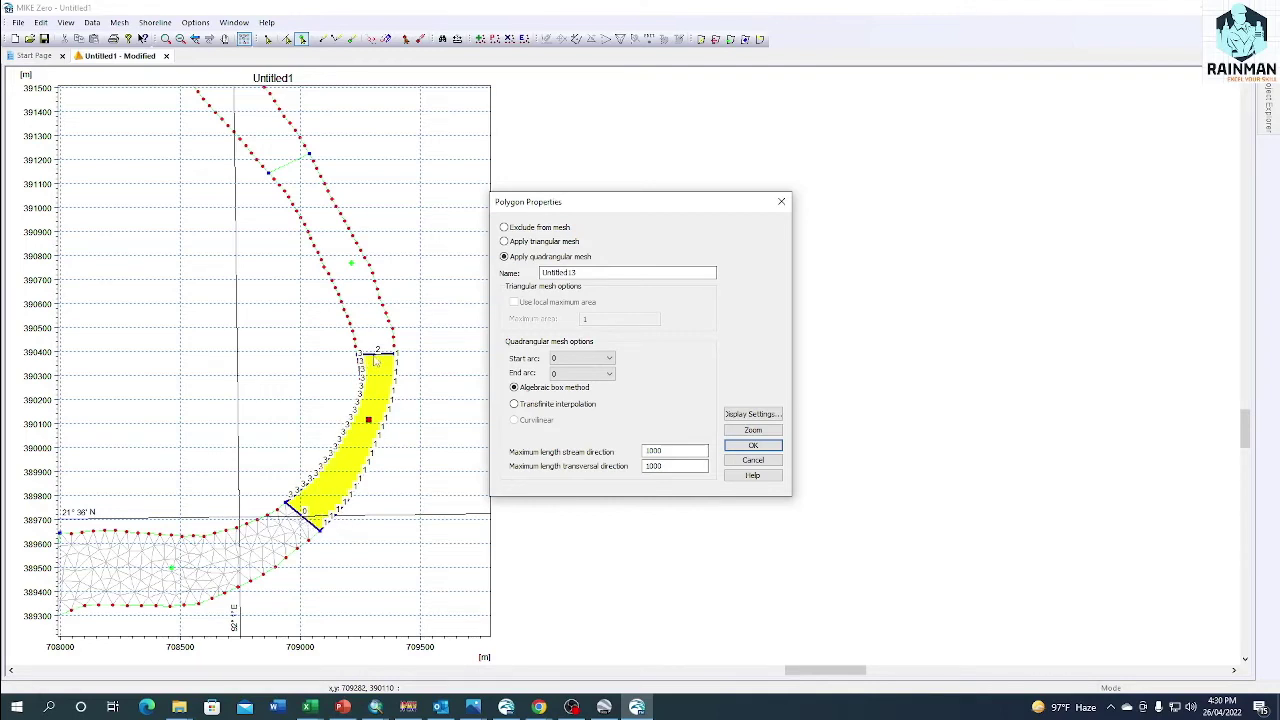
Set the bend polygon's start arc to 2, end arc to 0 and maximum transversal length to 50
left_click(573, 376)
left_click(575, 398)
left_click(580, 357)
left_click(564, 374)
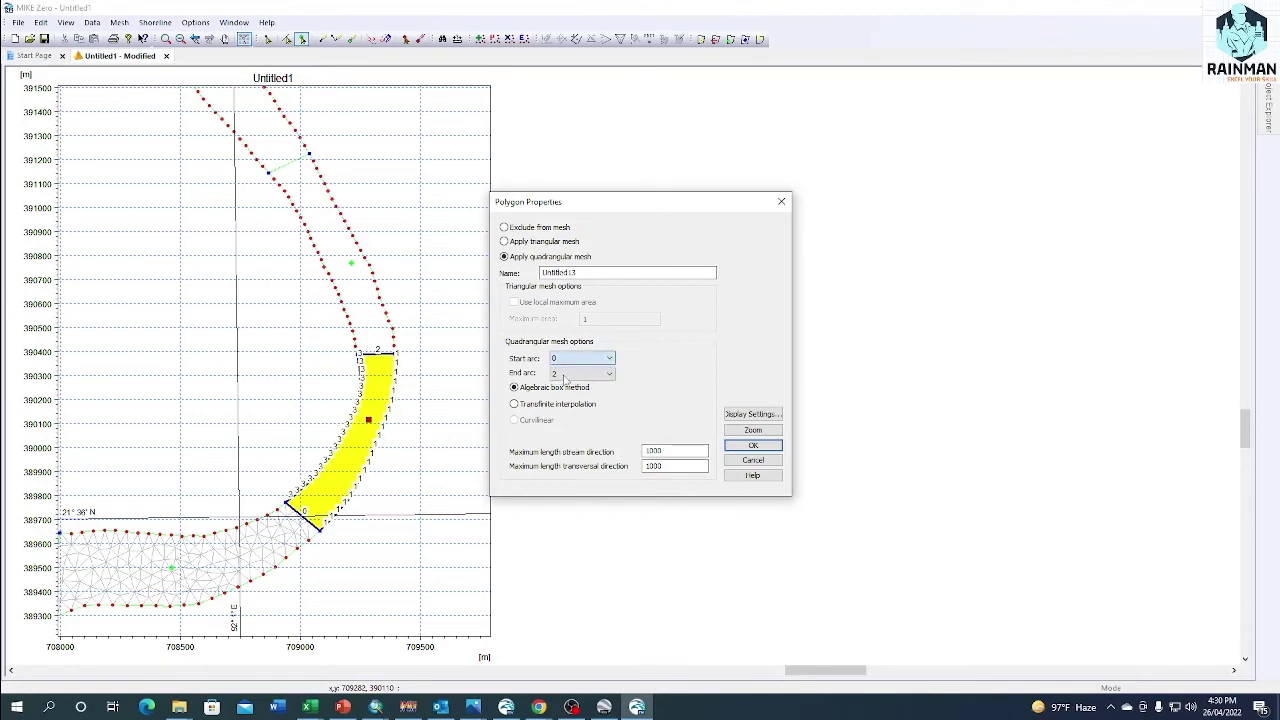
left_click(565, 360)
left_click(565, 383)
left_click(565, 374)
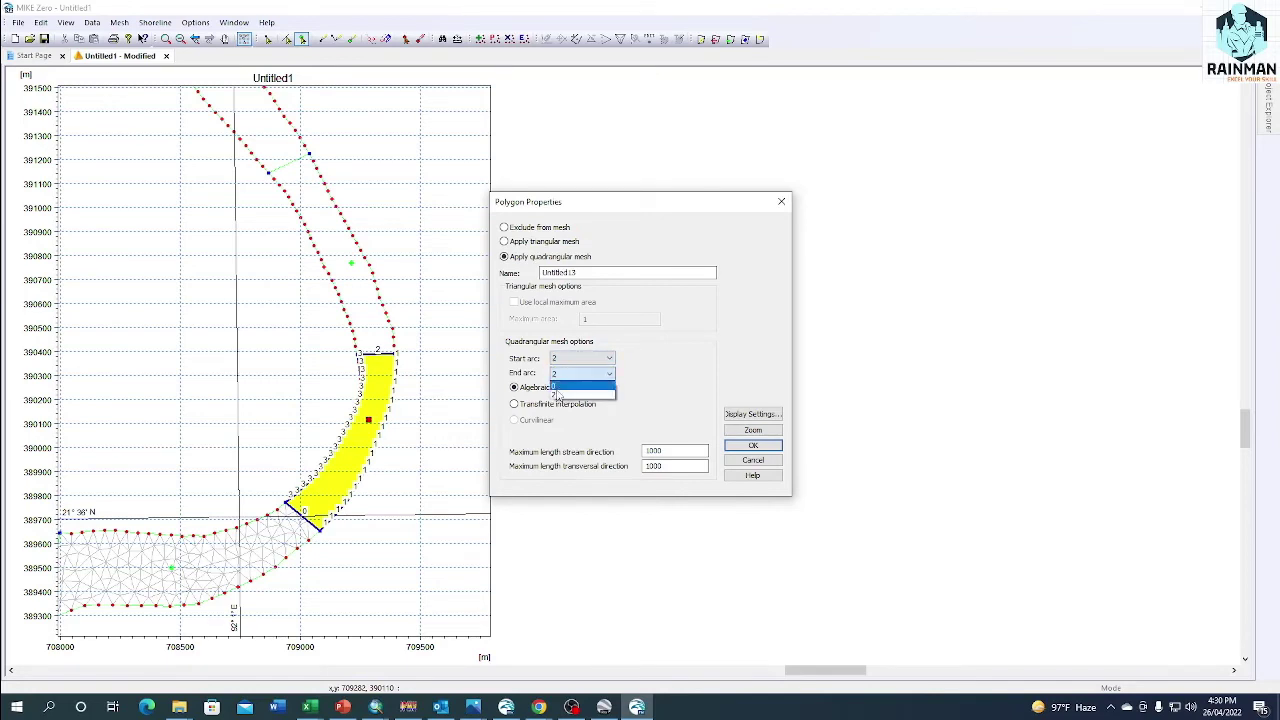
left_click(560, 386)
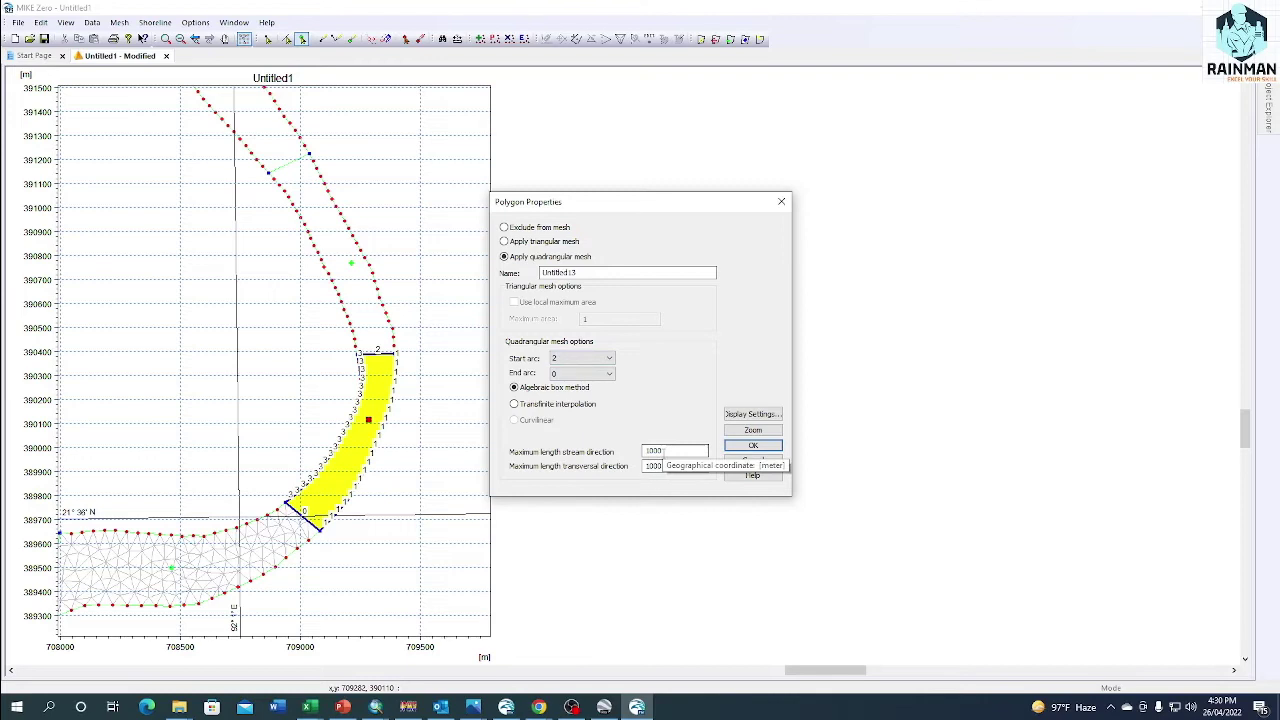
key("Return")
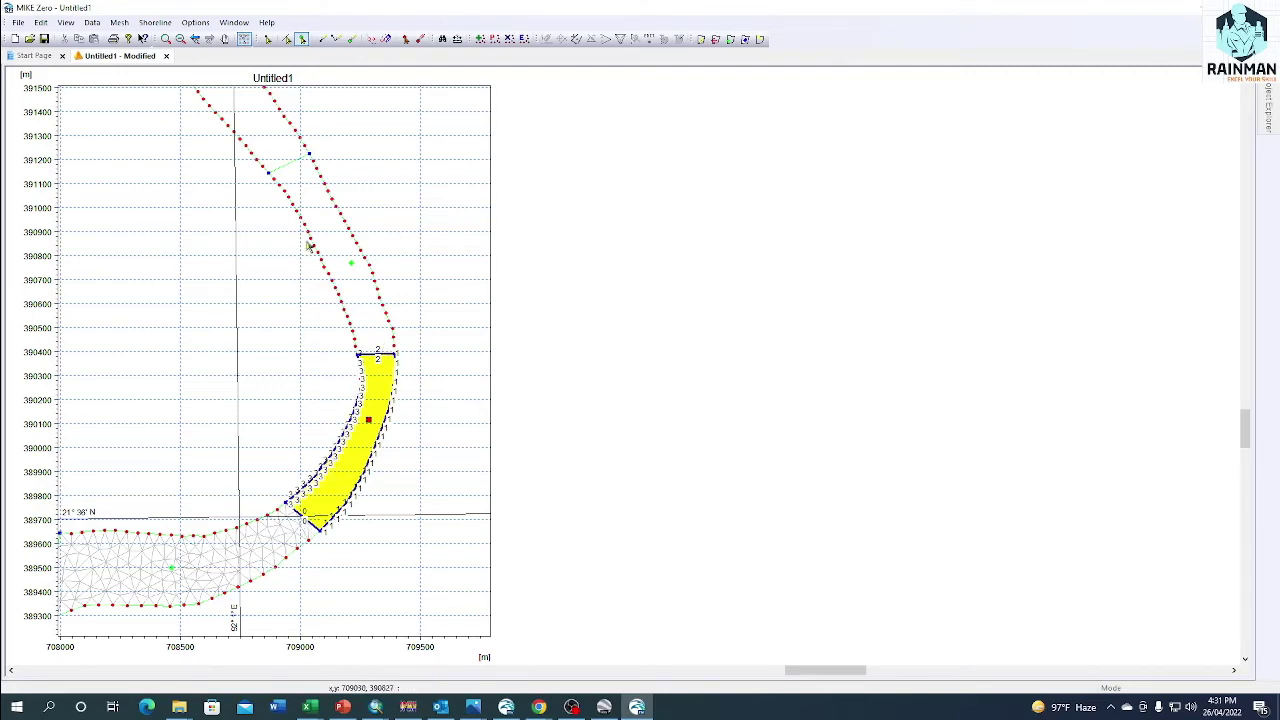
Regenerate the mesh to include the quadrangular bend section
left_click(119, 22)
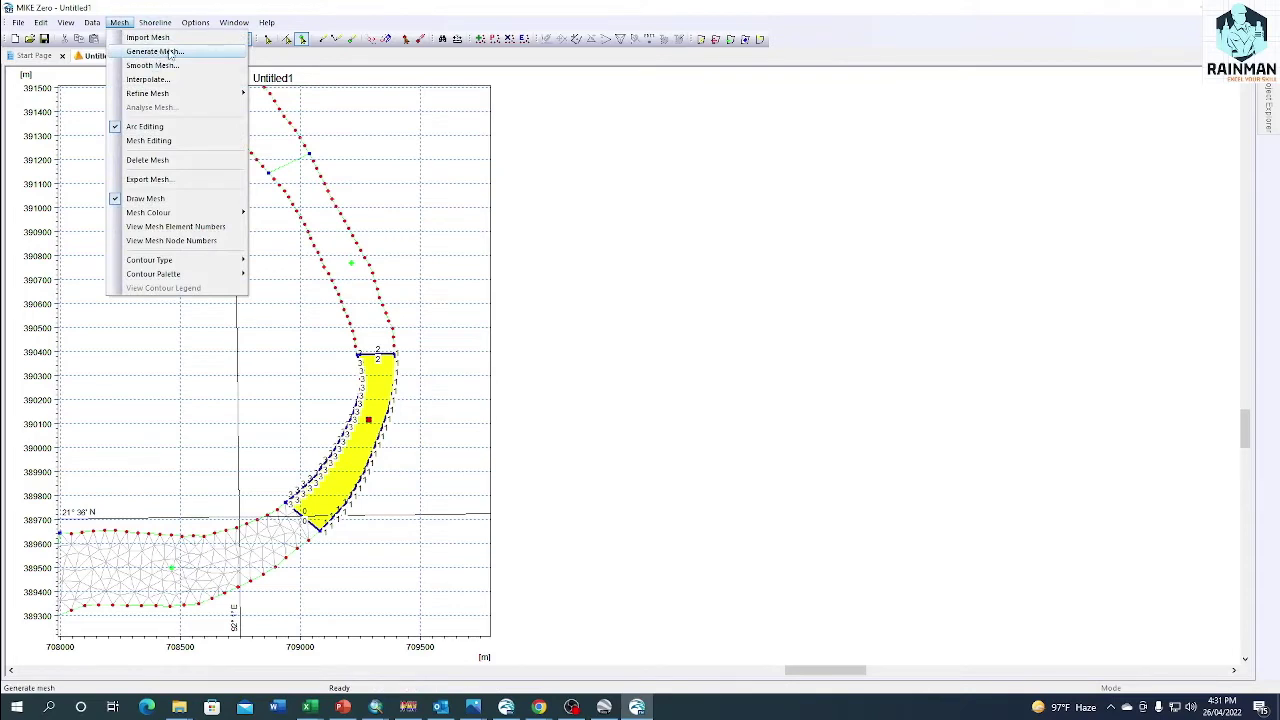
left_click(155, 51)
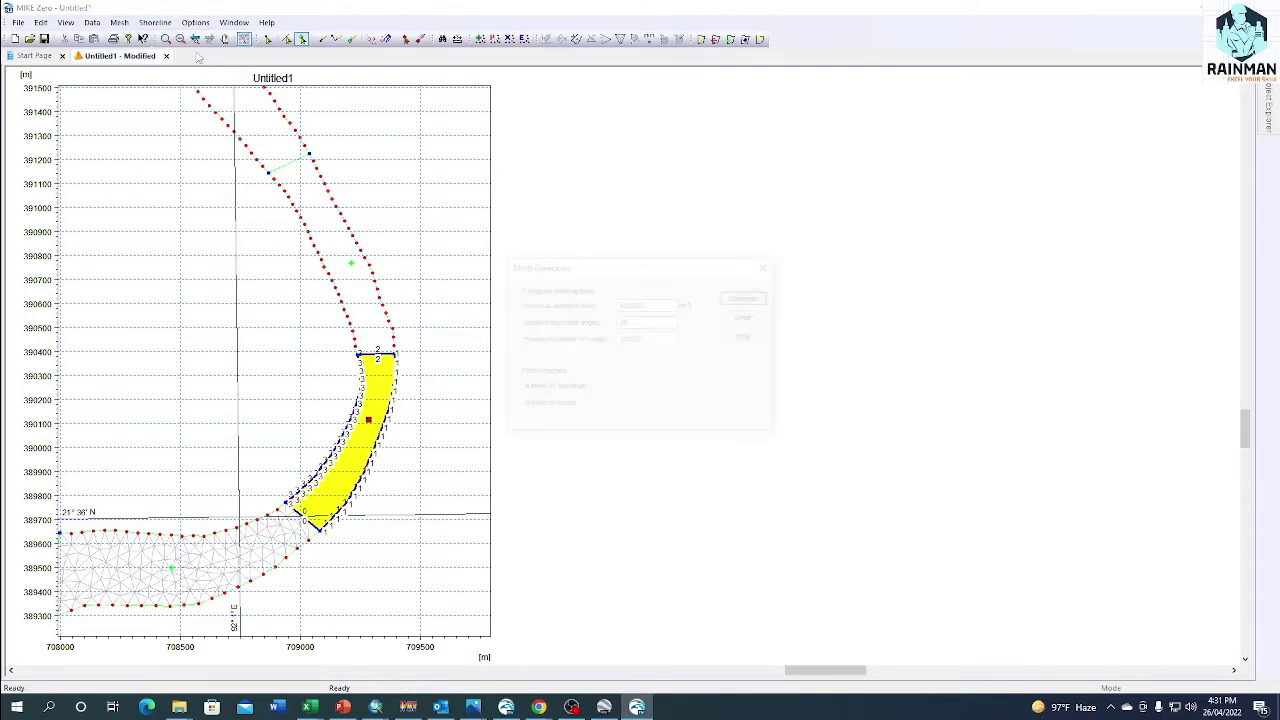
left_click(745, 298)
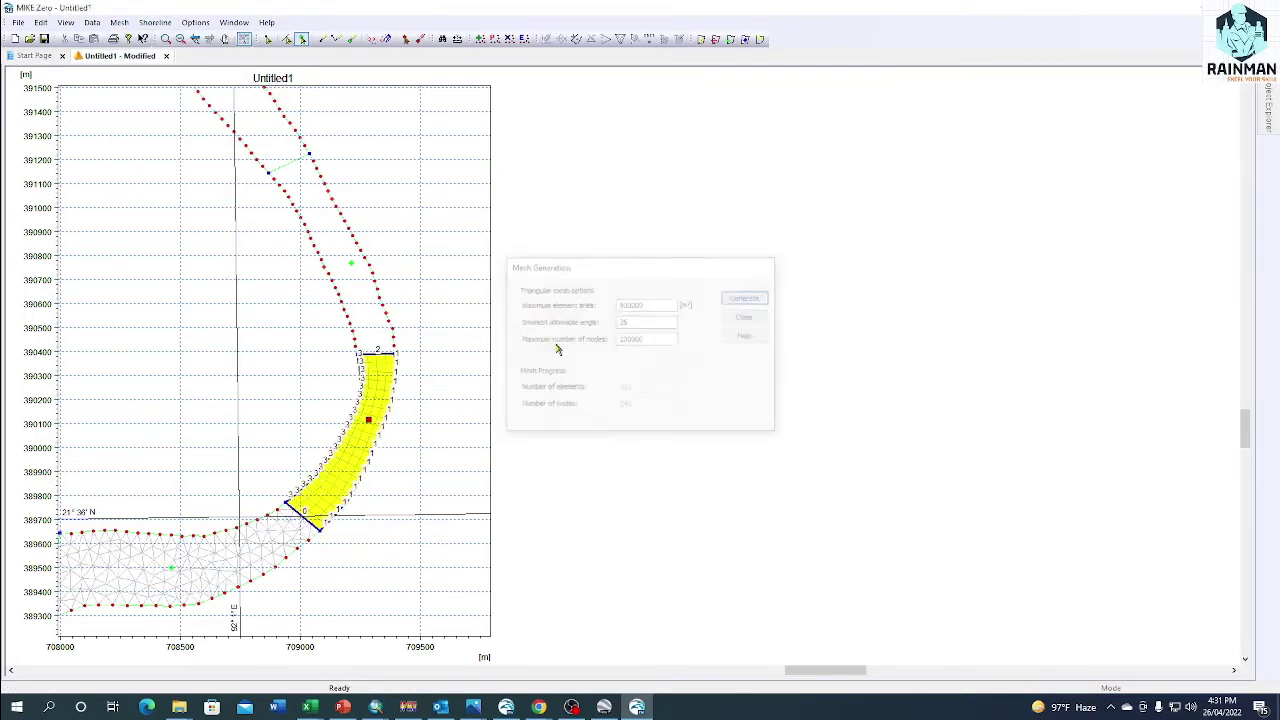
Examine the quadrangular elements along the bend section and their connection to the triangular mesh
scroll(370, 360, "up", 2)
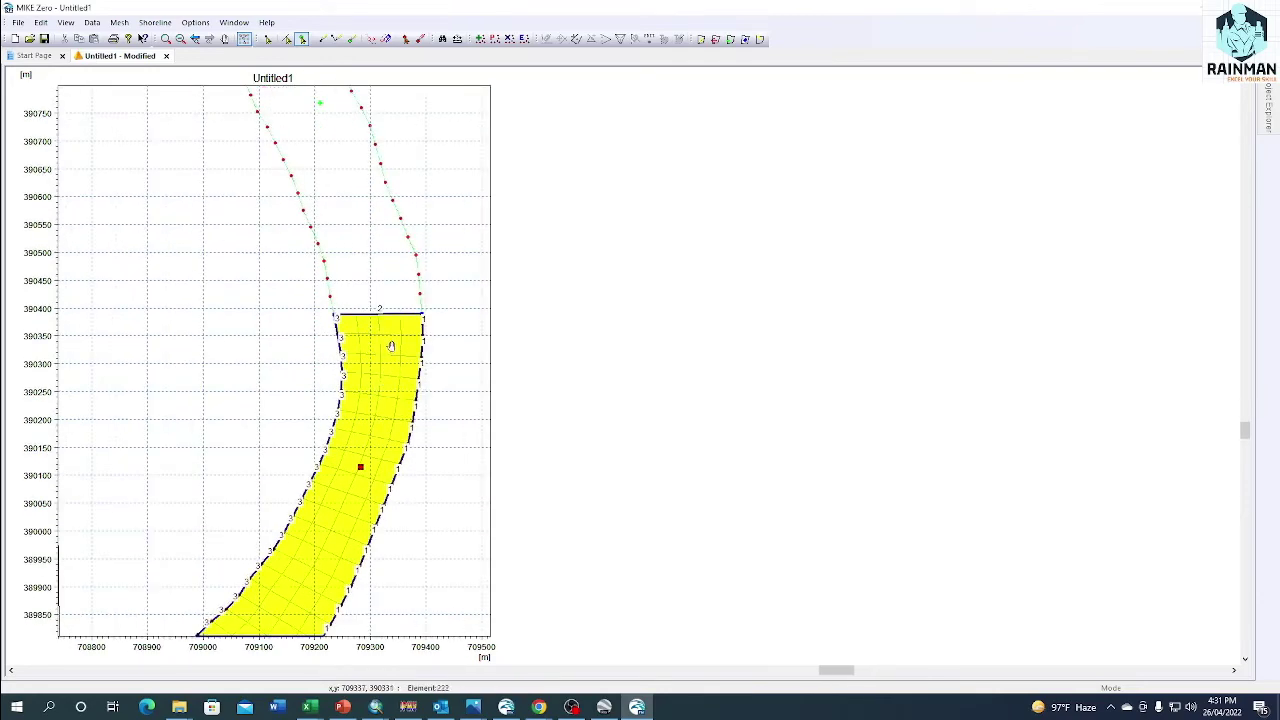
left_click_drag(391, 477, 439, 336)
left_click_drag(346, 434, 379, 378)
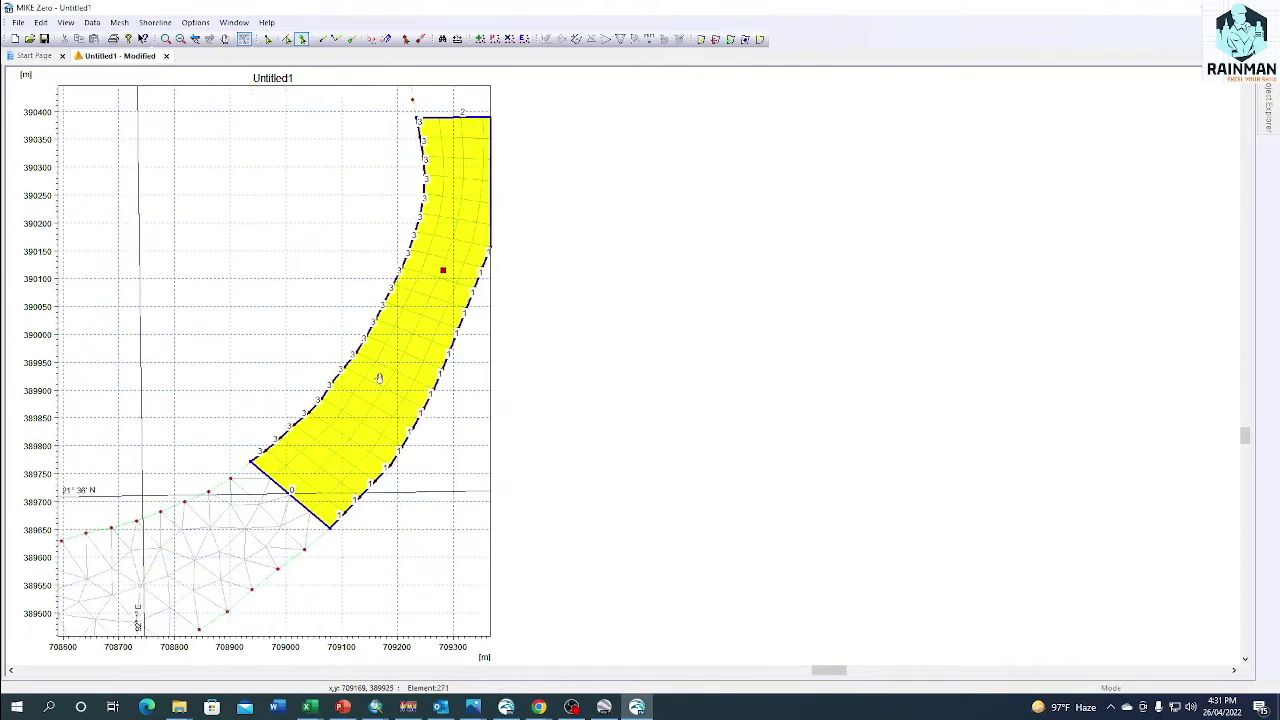
scroll(297, 466, "up", 1)
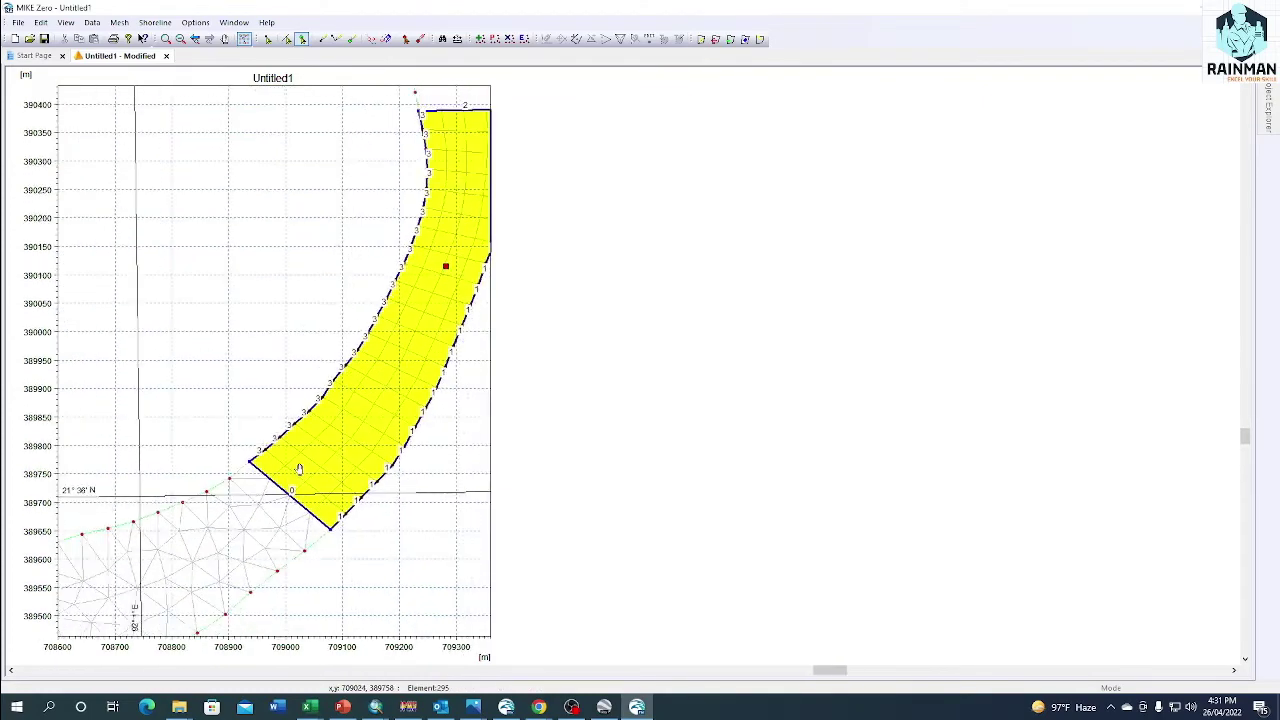
scroll(298, 469, "down", 3)
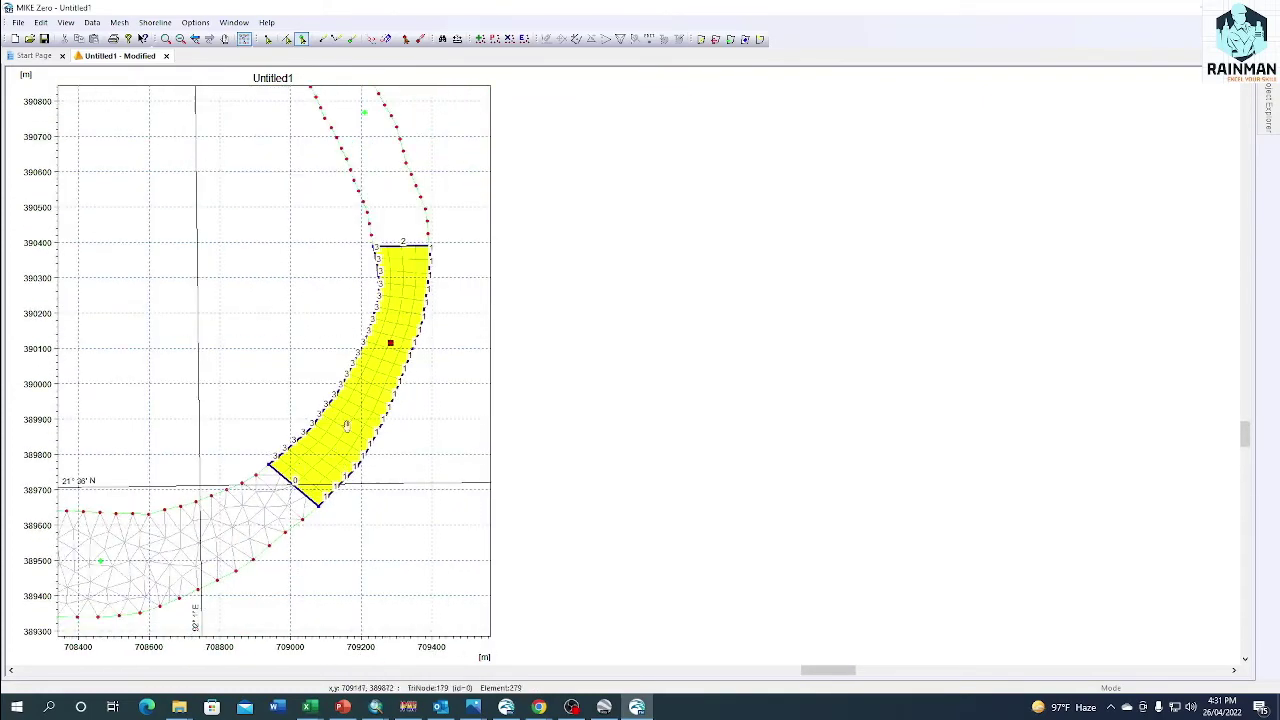
scroll(431, 446, "up", 3)
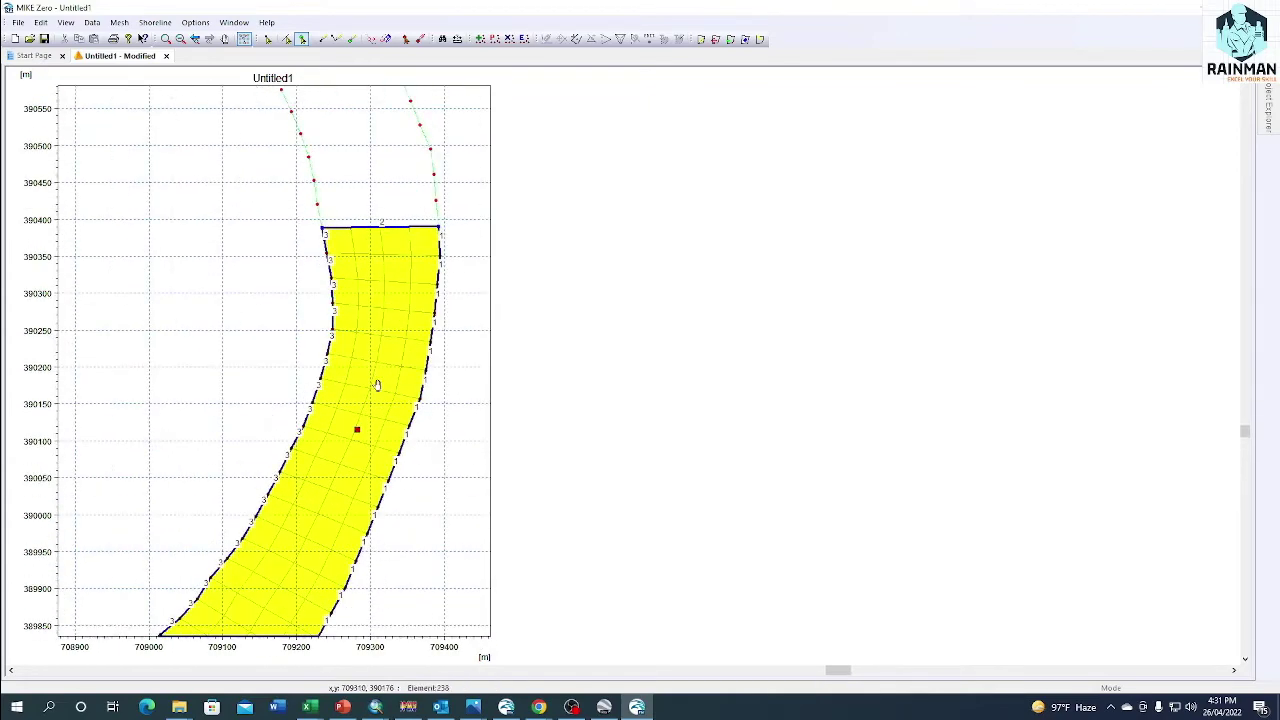
scroll(377, 385, "up", 1)
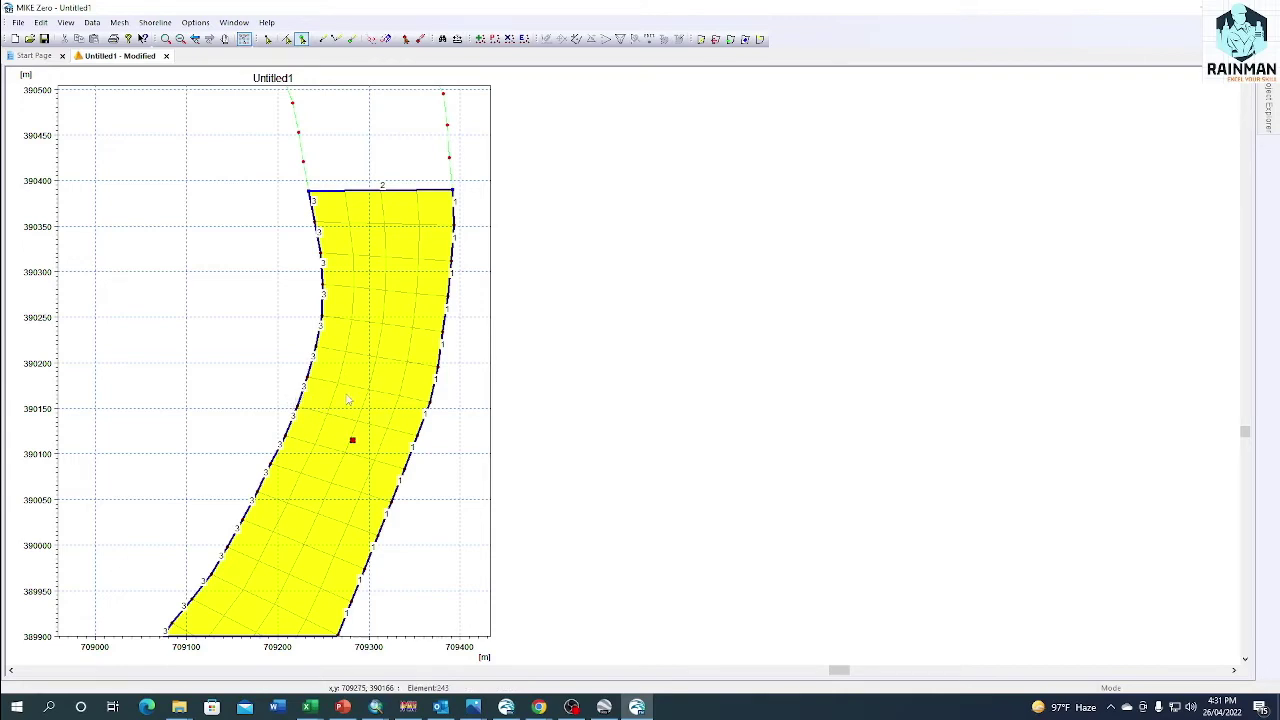
scroll(417, 383, "down", 3)
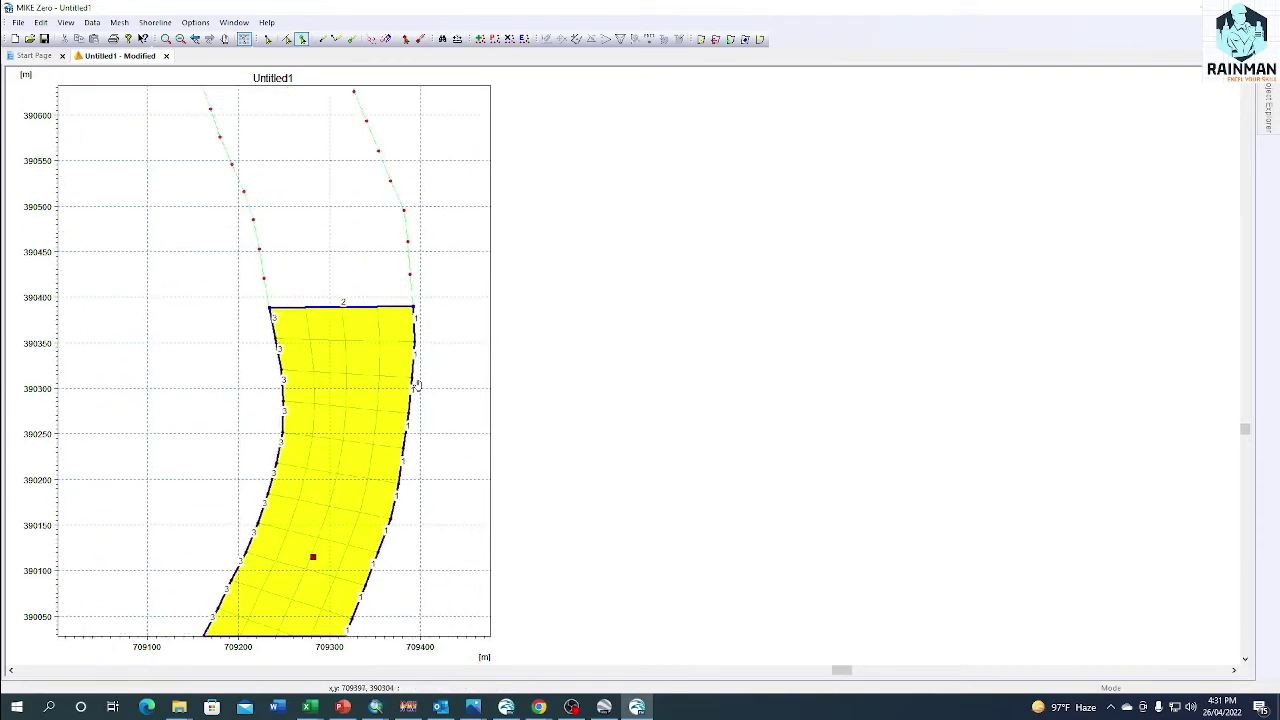
scroll(380, 160, "down", 3)
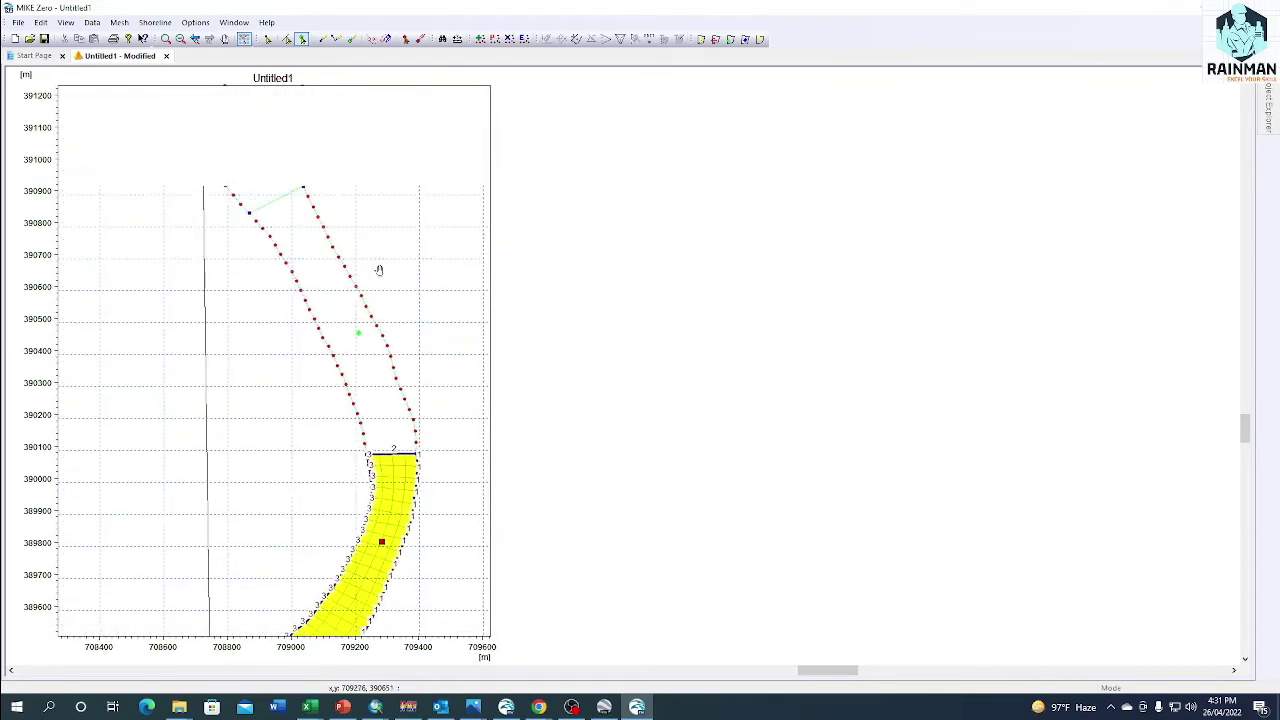
scroll(345, 525, "up", 3)
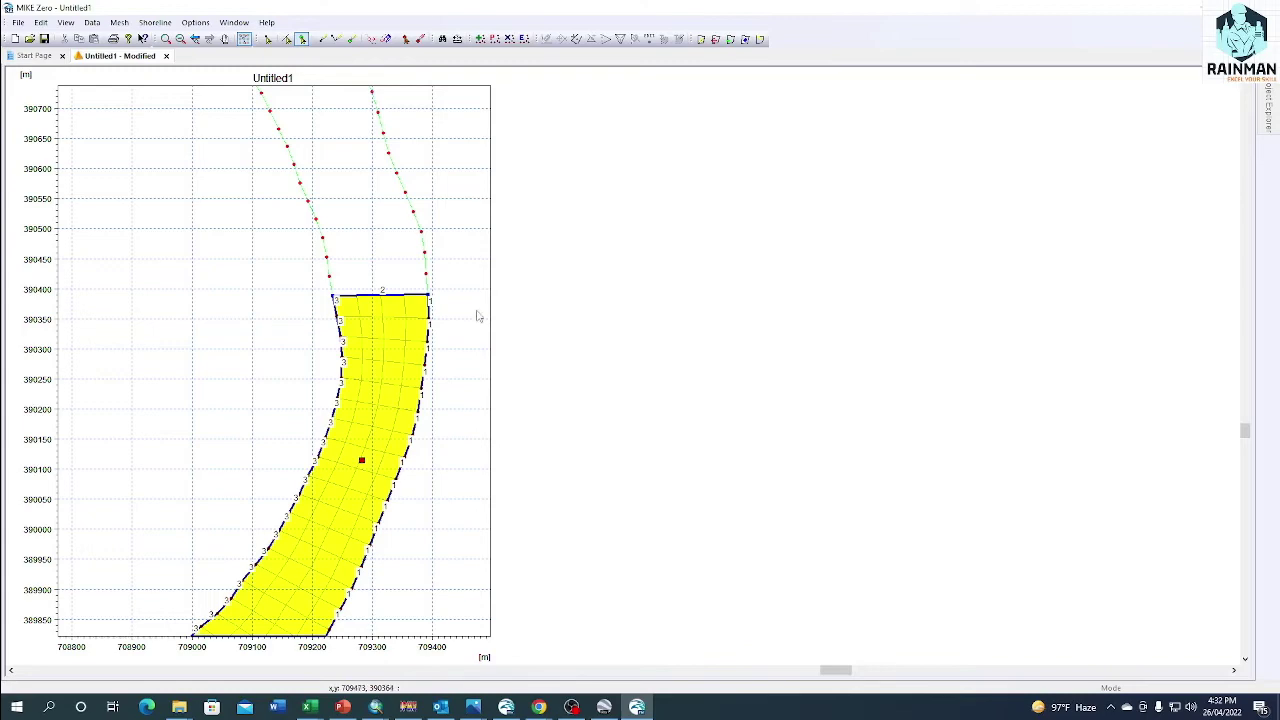
Reduce the bend polygon's maximum length in the transversal direction to 25
left_click_drag(534, 283, 529, 349)
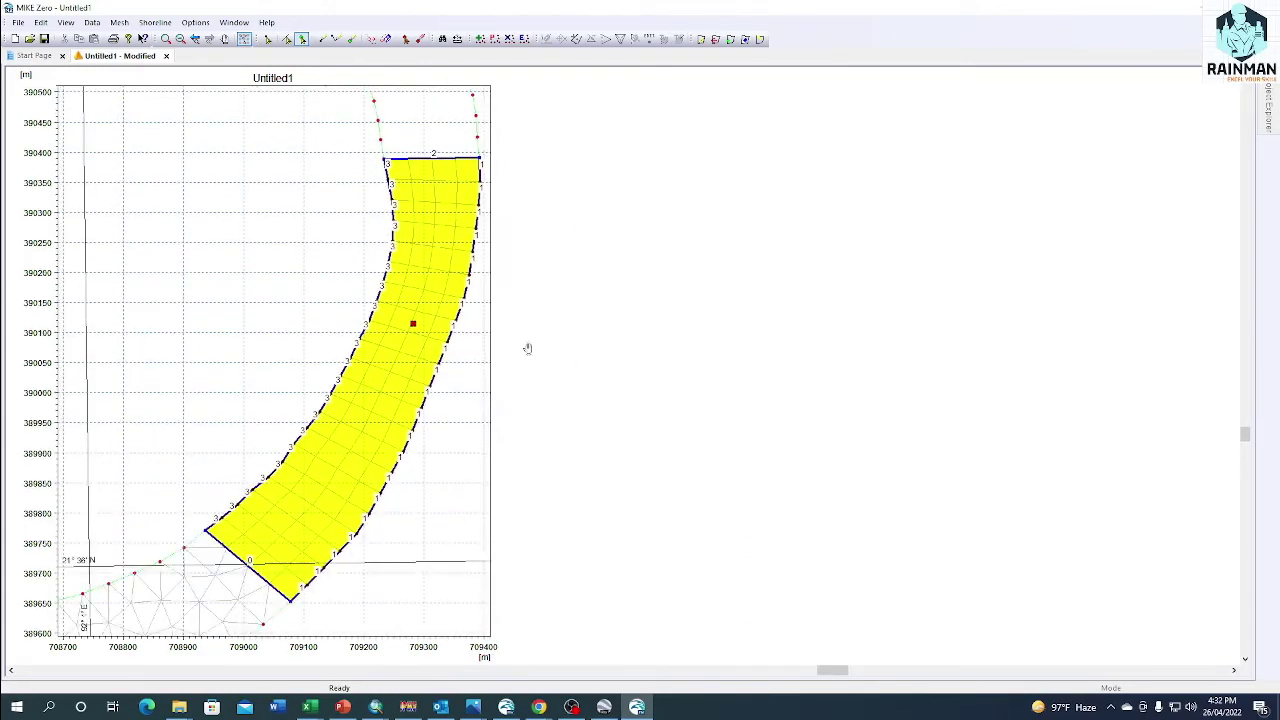
right_click(413, 328)
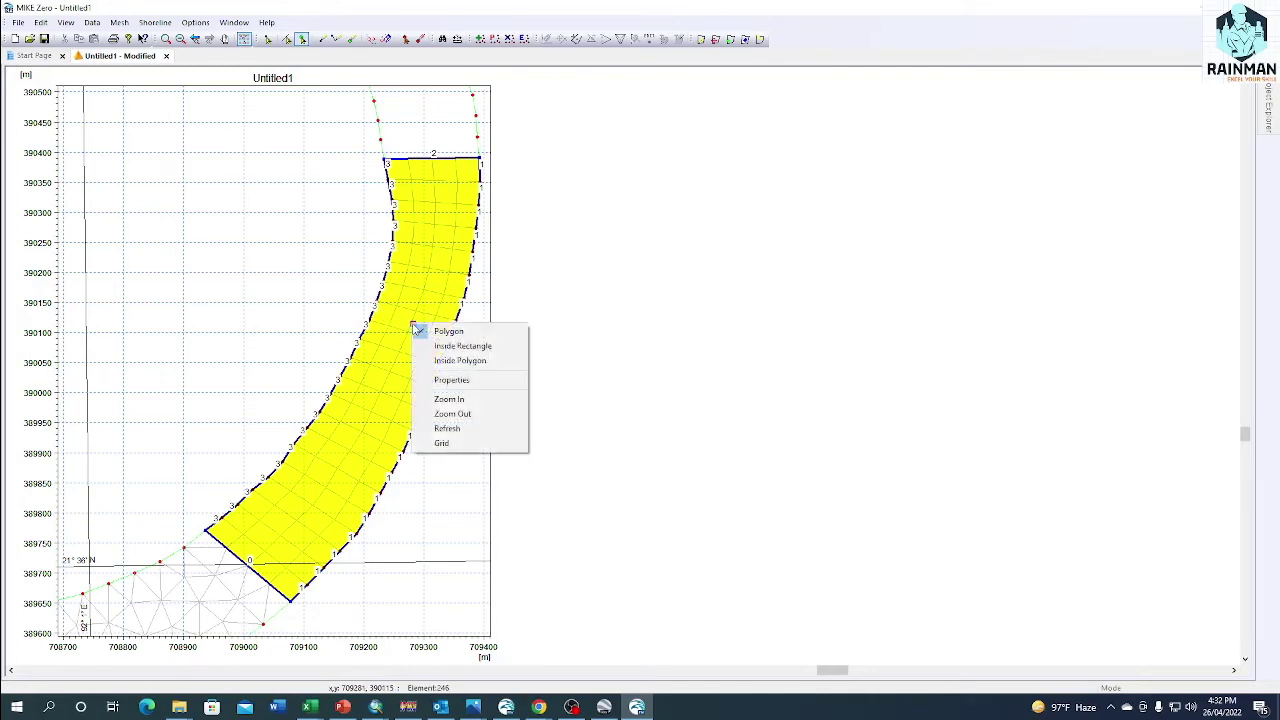
left_click(449, 378)
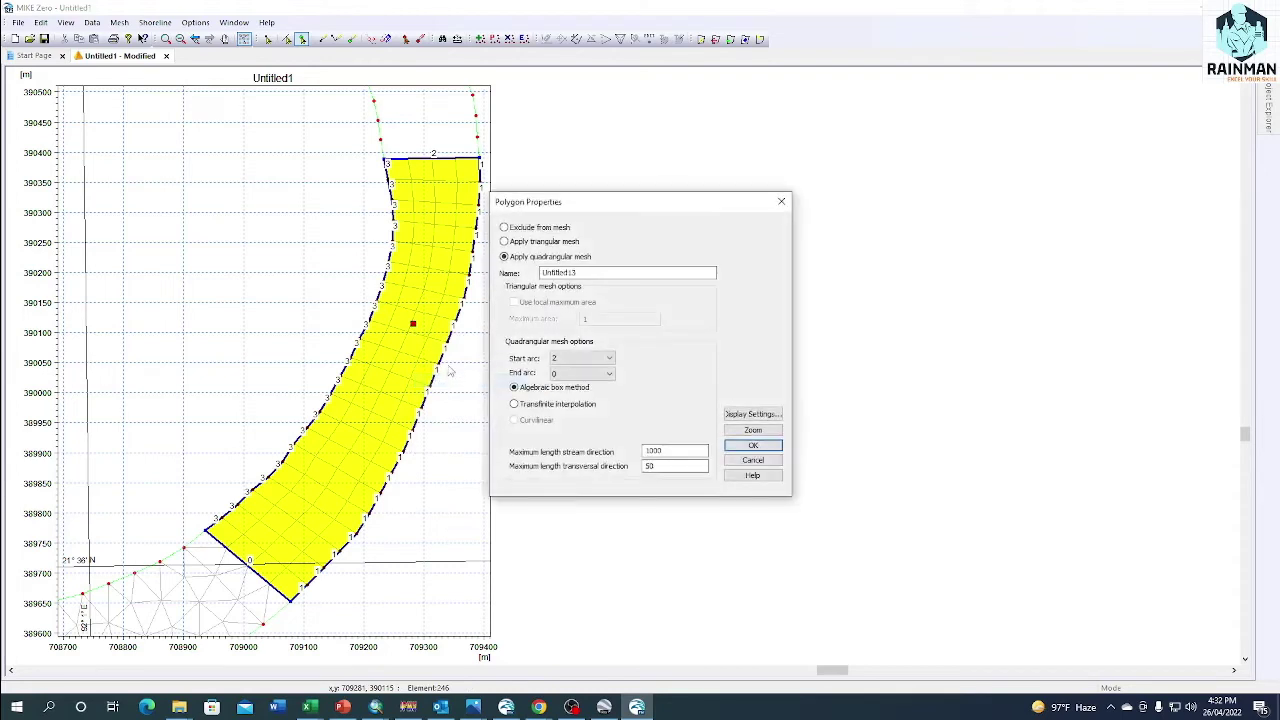
double_click(652, 466)
type("25")
left_click(753, 445)
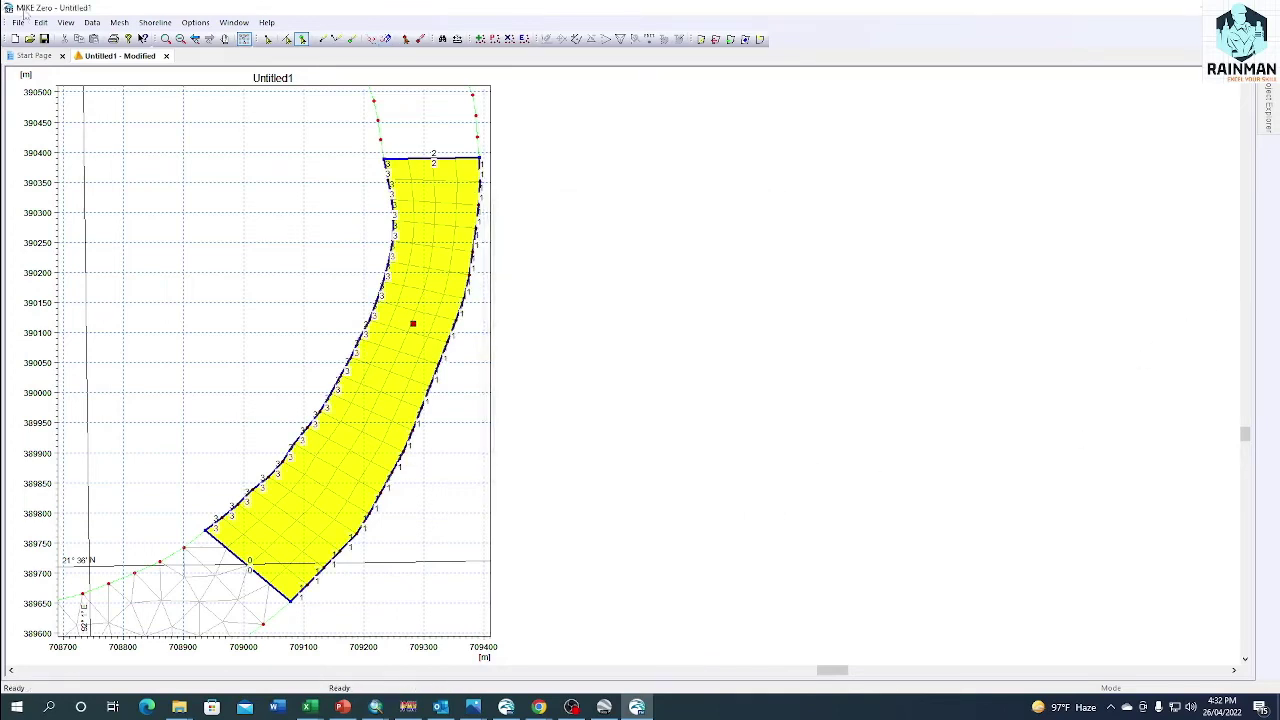
Regenerate the mesh with the bend polygon's updated transversal length
left_click(193, 22)
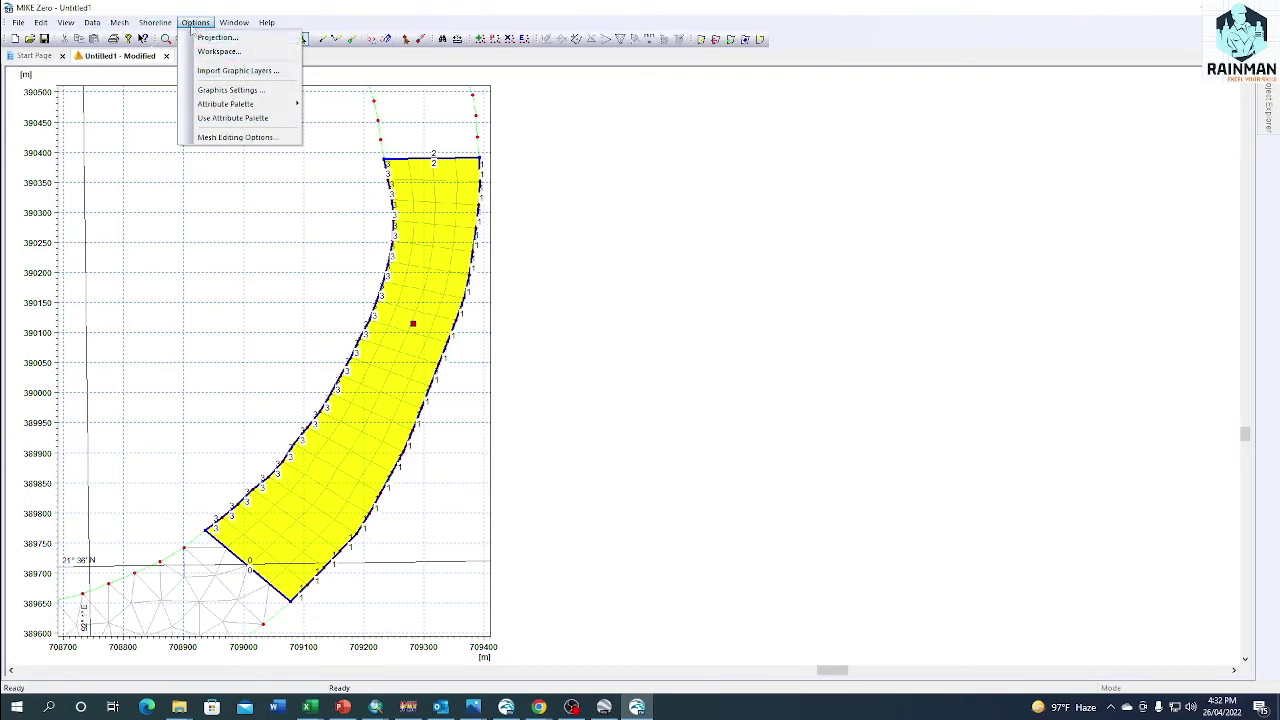
mouse_move(121, 22)
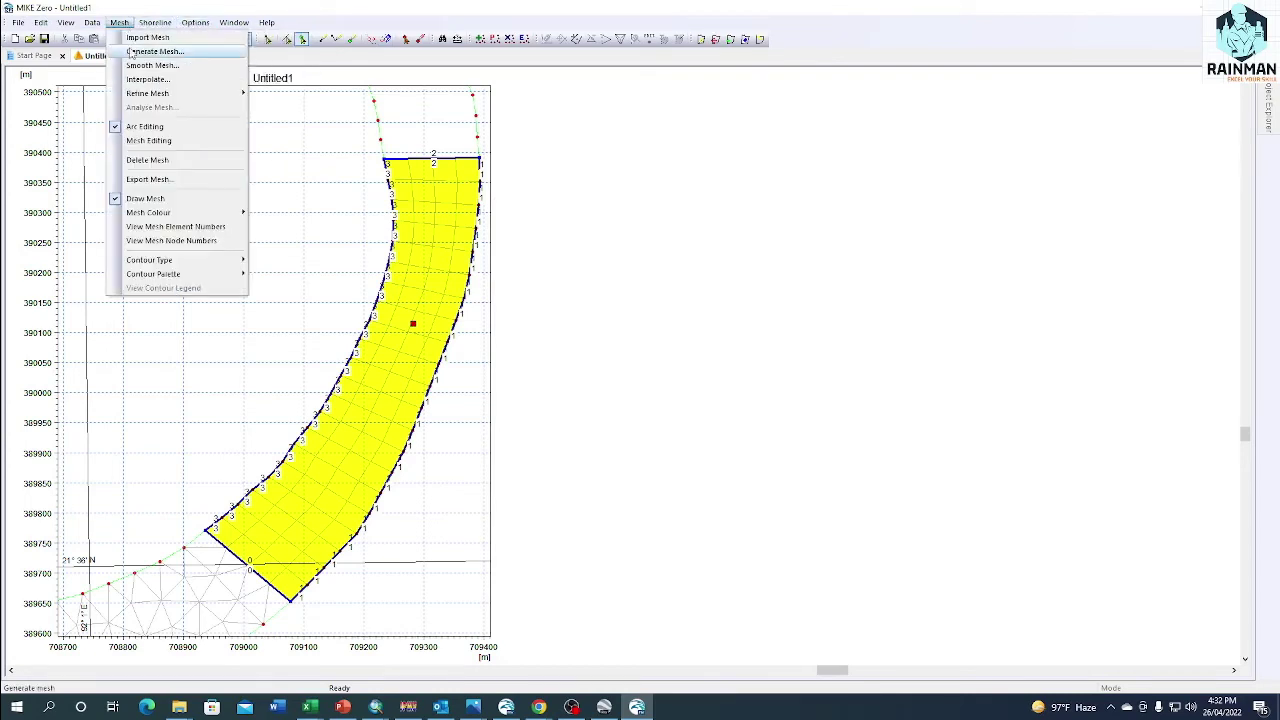
left_click(154, 52)
left_click(744, 298)
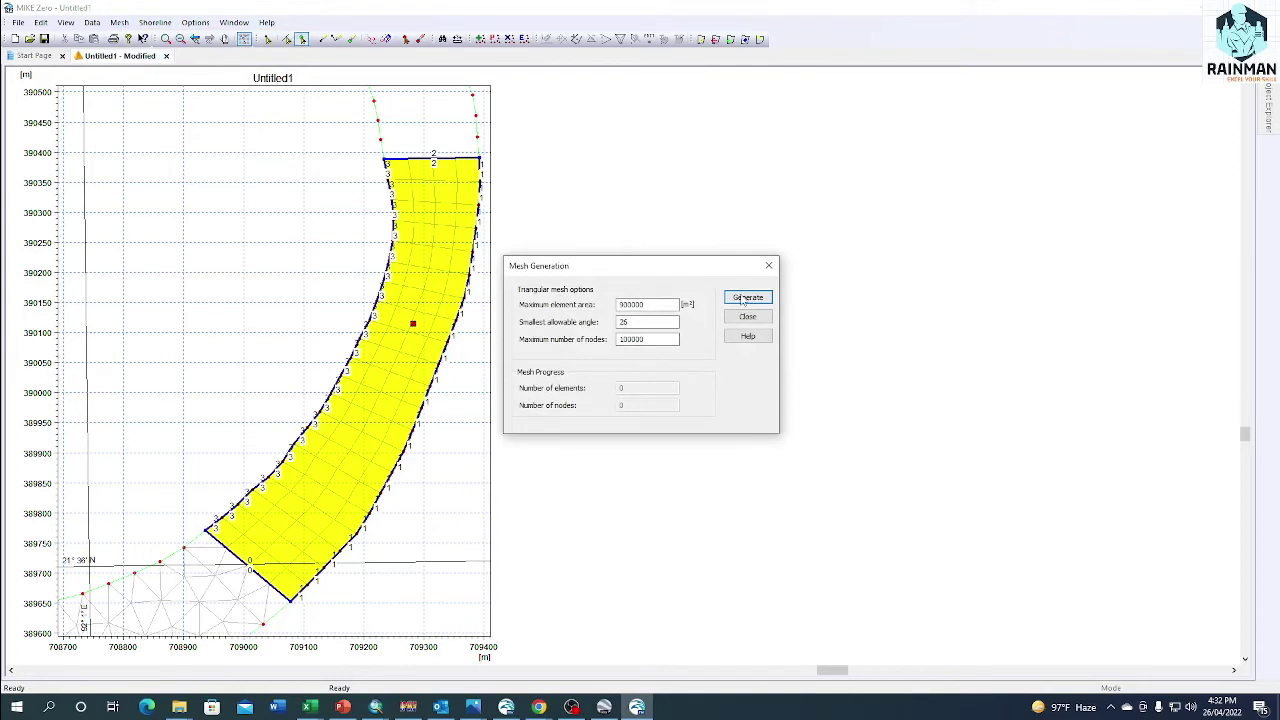
left_click(769, 265)
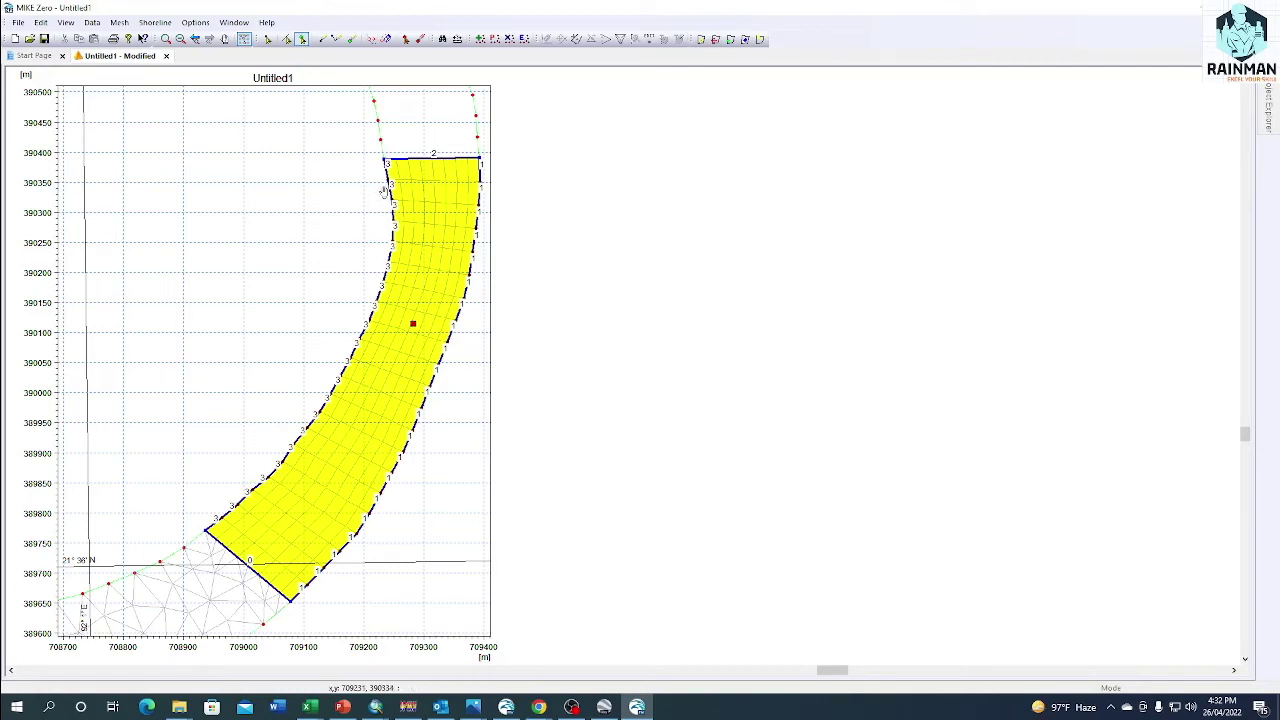
Set the quadrangular polygon between northings 390400 and 391200 to start arc 1, end arc 3 and maximum transversal length 30
scroll(393, 145, "down", 5)
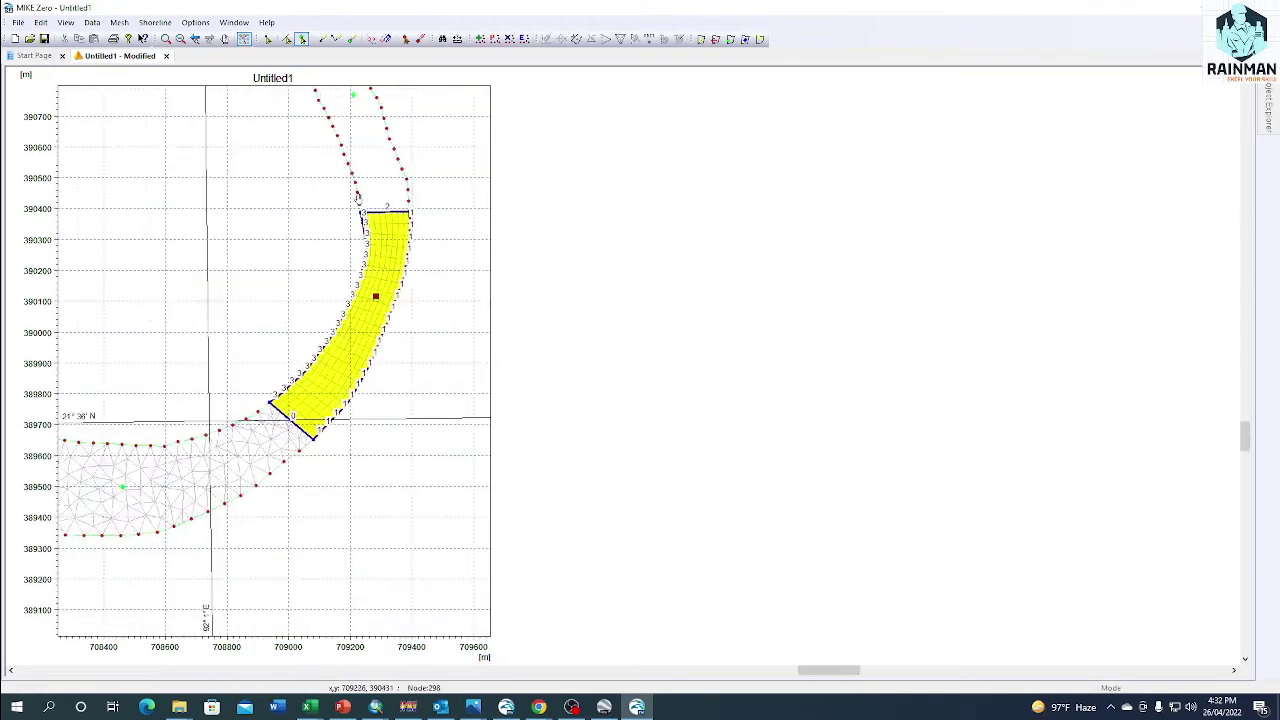
left_click_drag(390, 156, 400, 272)
left_click_drag(417, 220, 437, 295)
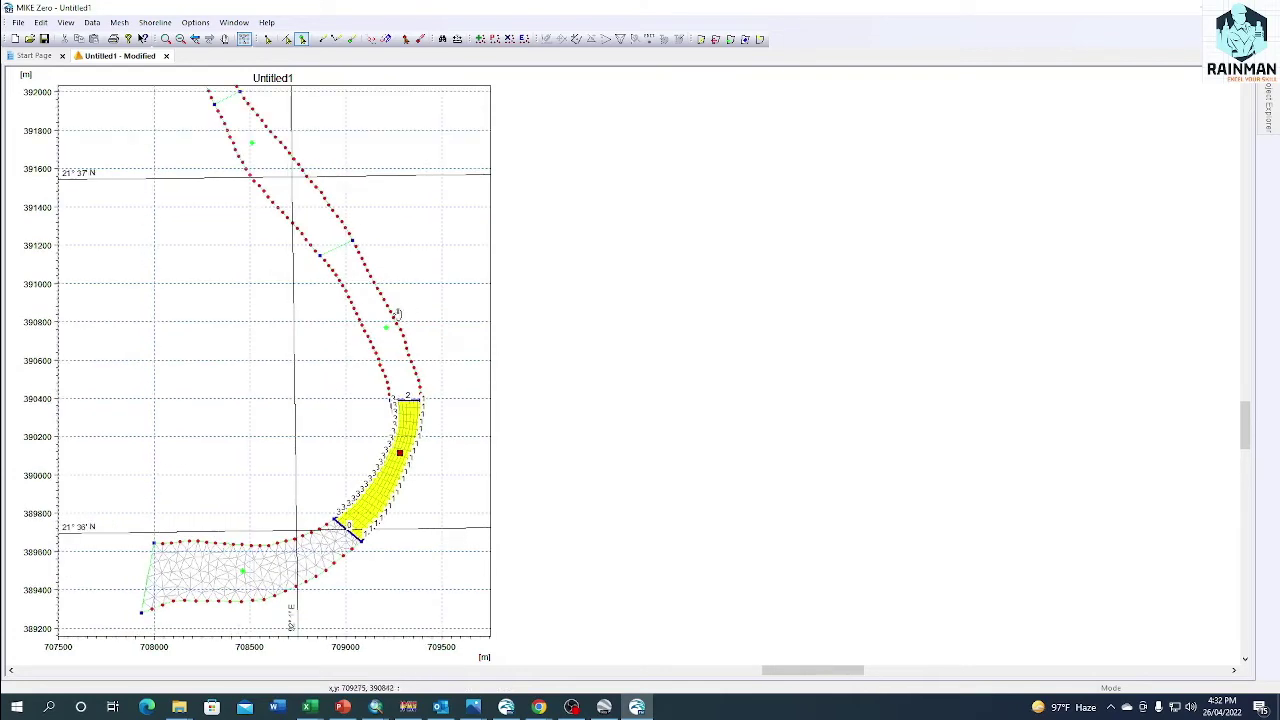
left_click(386, 330)
right_click(386, 330)
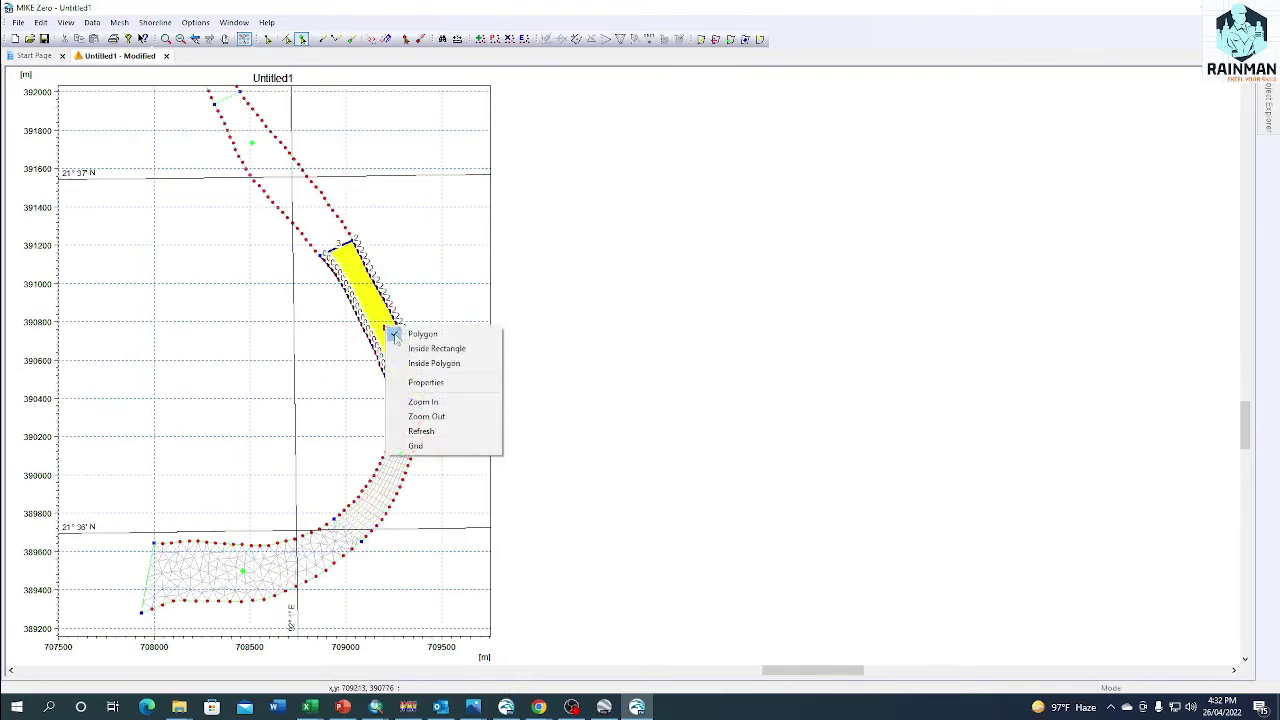
left_click(440, 383)
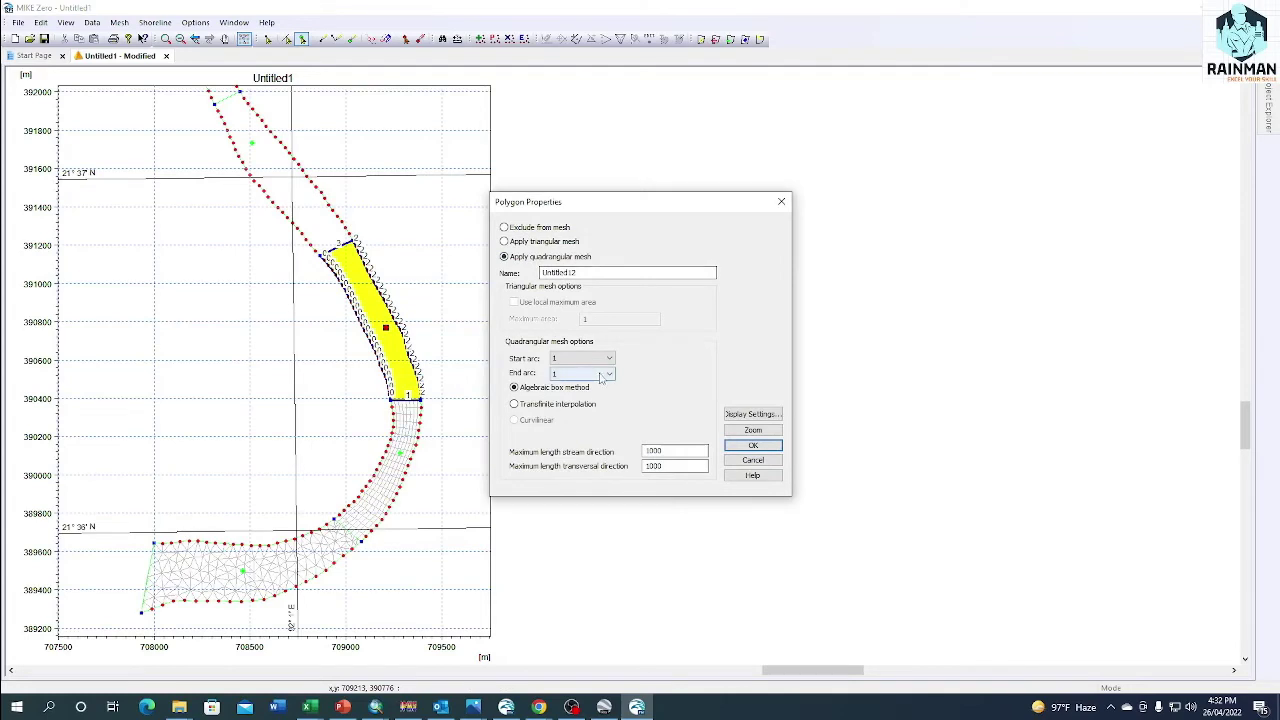
left_click(601, 374)
left_click(580, 400)
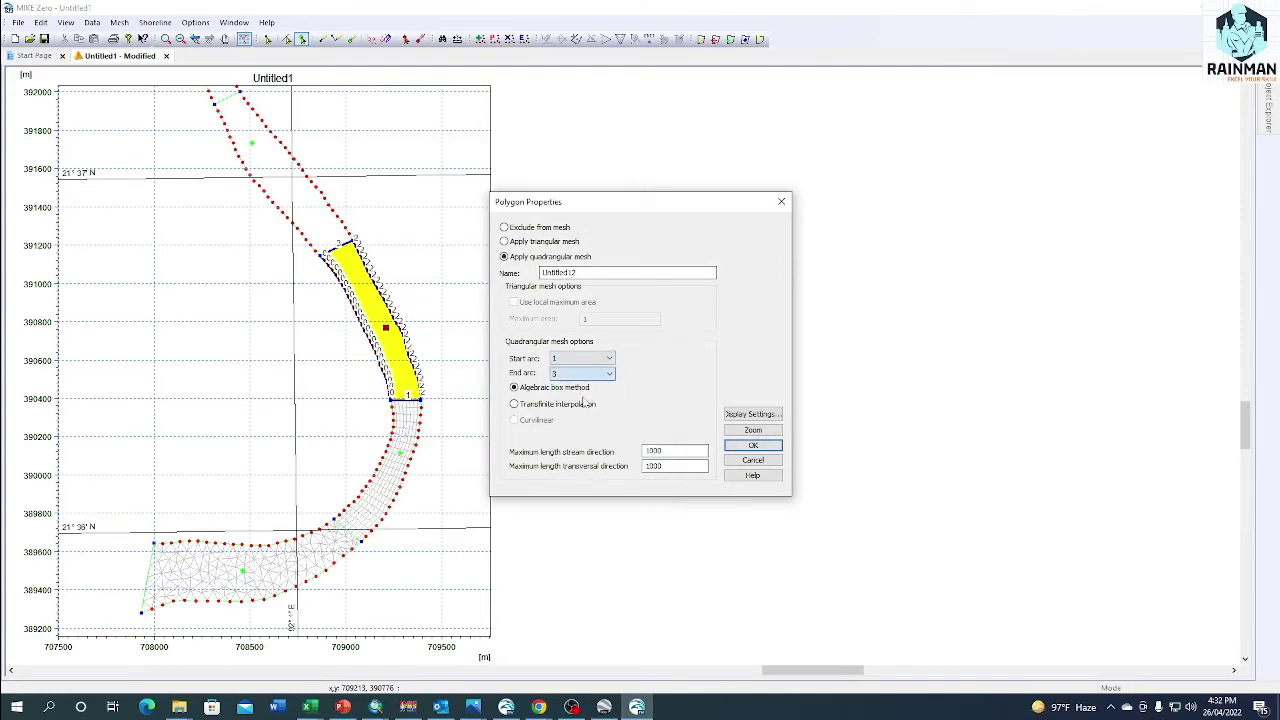
double_click(660, 466)
type("30")
left_click(770, 445)
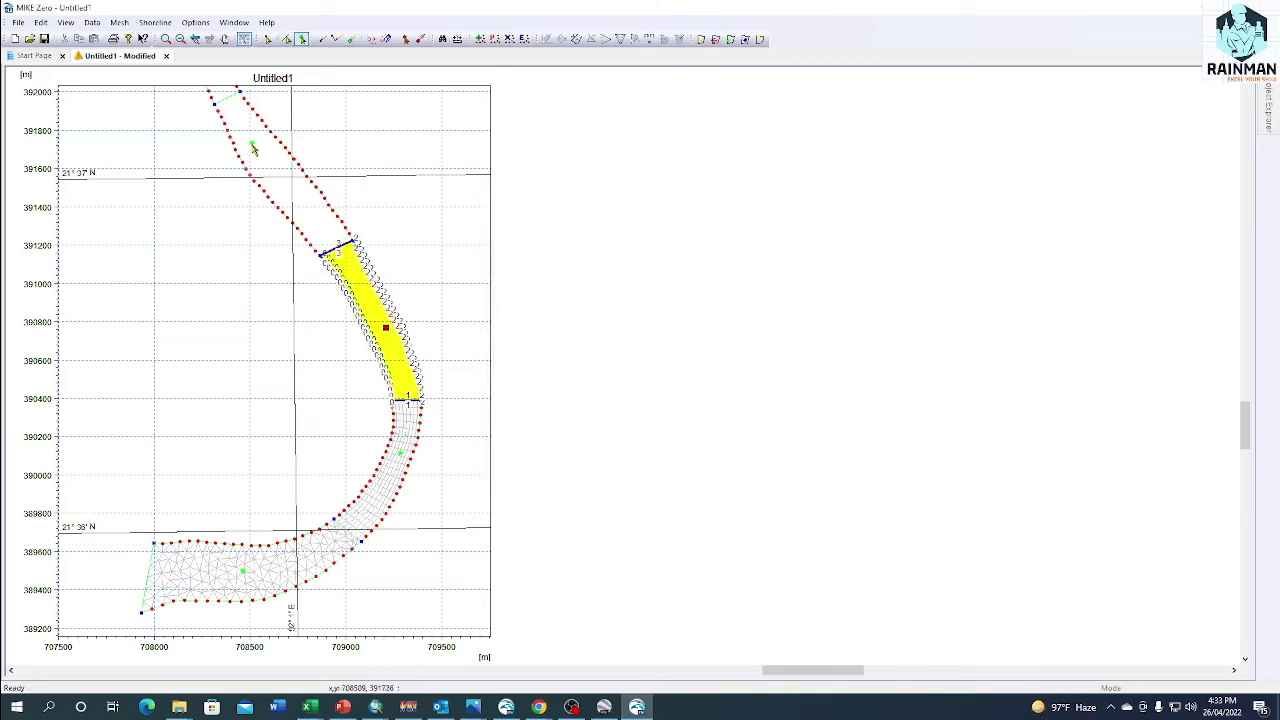
Apply a quadrangular mesh to the polygon between northings 391200 and 392000, with start arc 0 and end arc 2
left_click(254, 148)
right_click(252, 144)
left_click(320, 203)
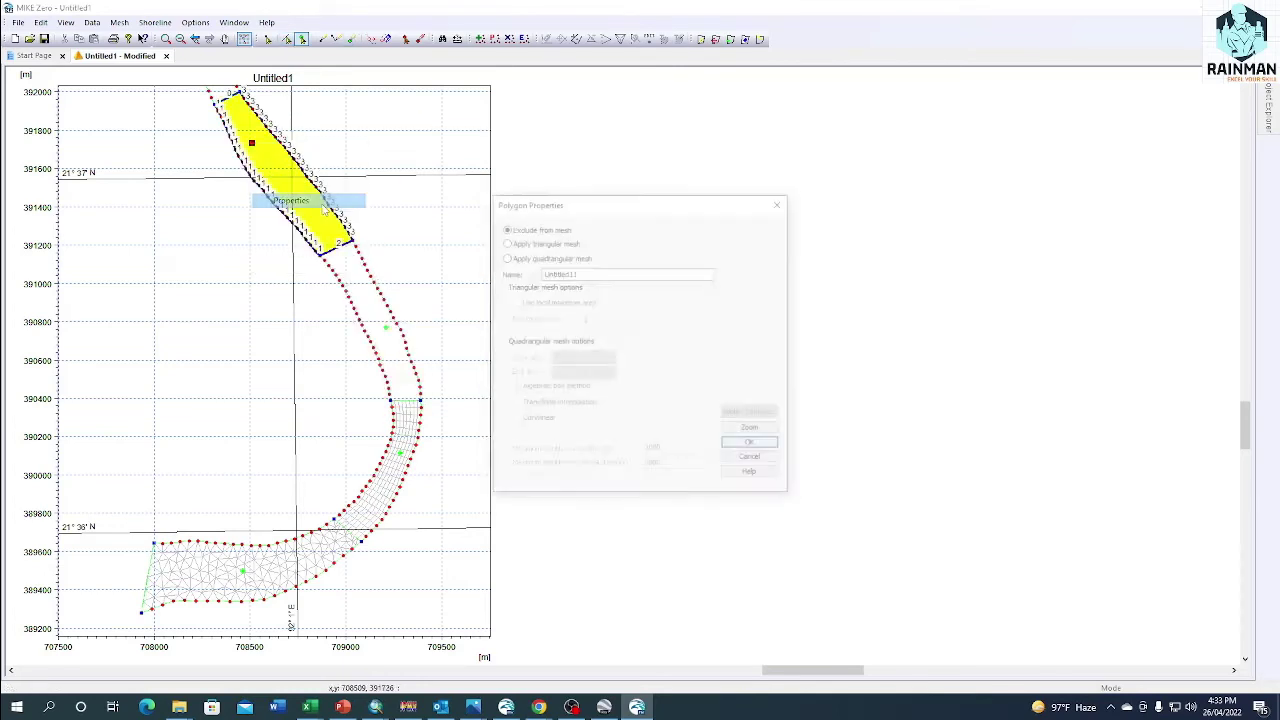
left_click(504, 256)
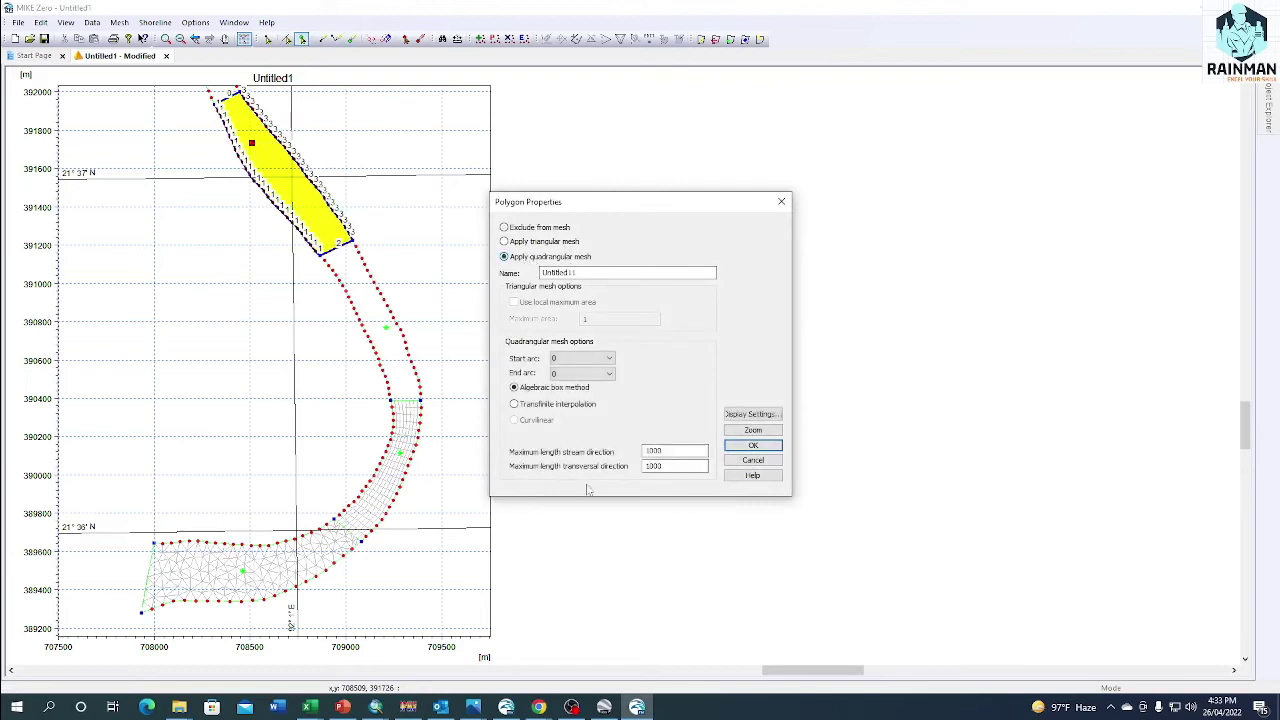
left_click(587, 374)
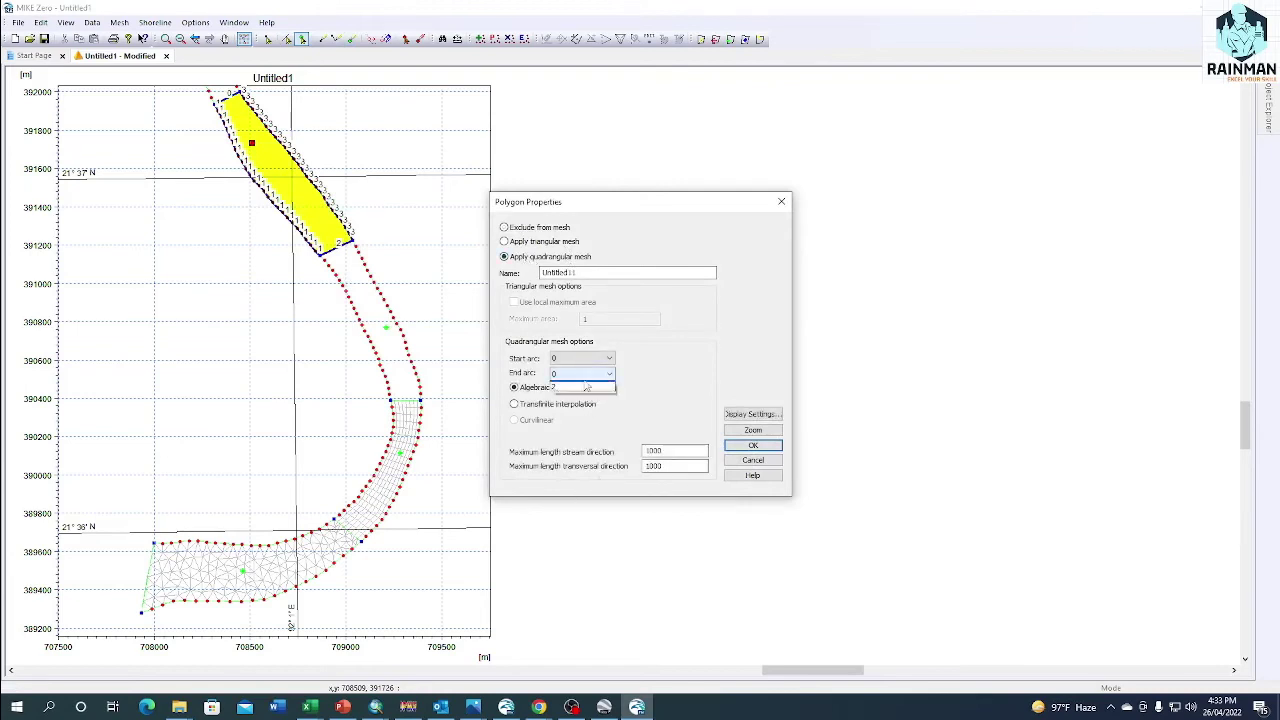
left_click(580, 401)
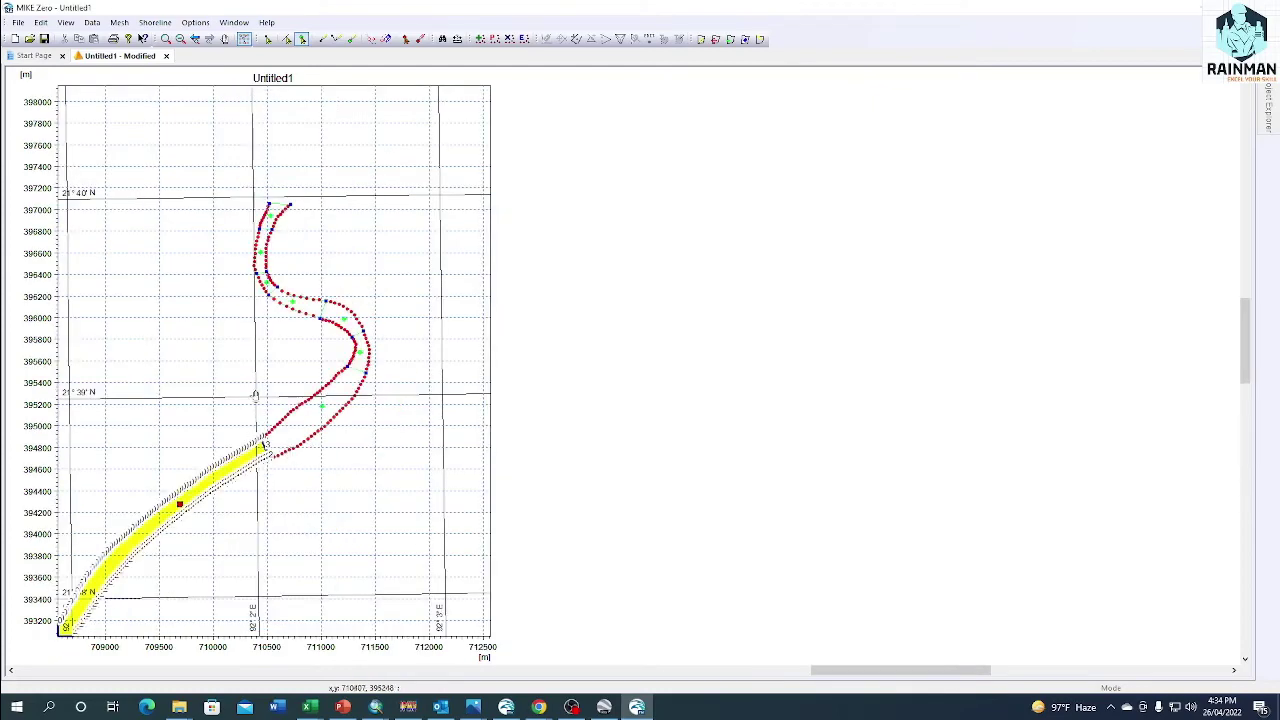
Examine the arc numbering, vertex spacing and ends of the long channel polygon between northings 392800 and 394900
scroll(309, 422, "up", 5)
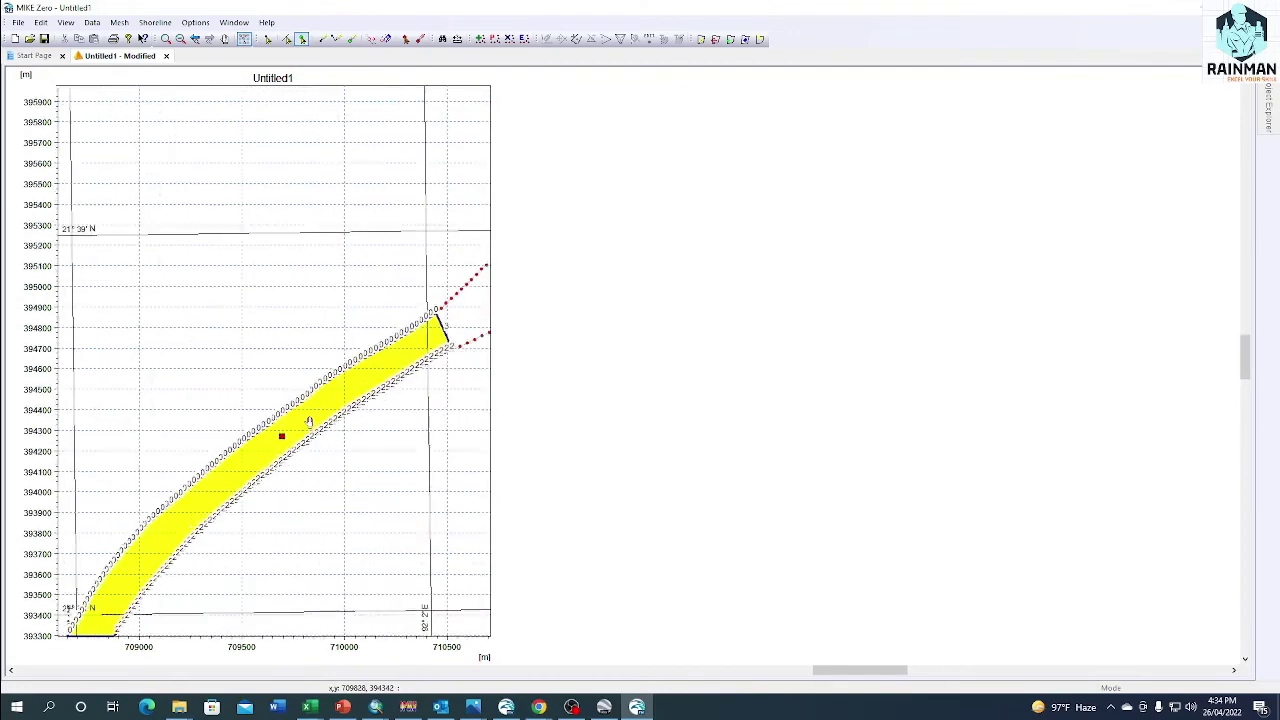
scroll(309, 422, "up", 2)
scroll(263, 366, "down", 2)
scroll(285, 455, "up", 2)
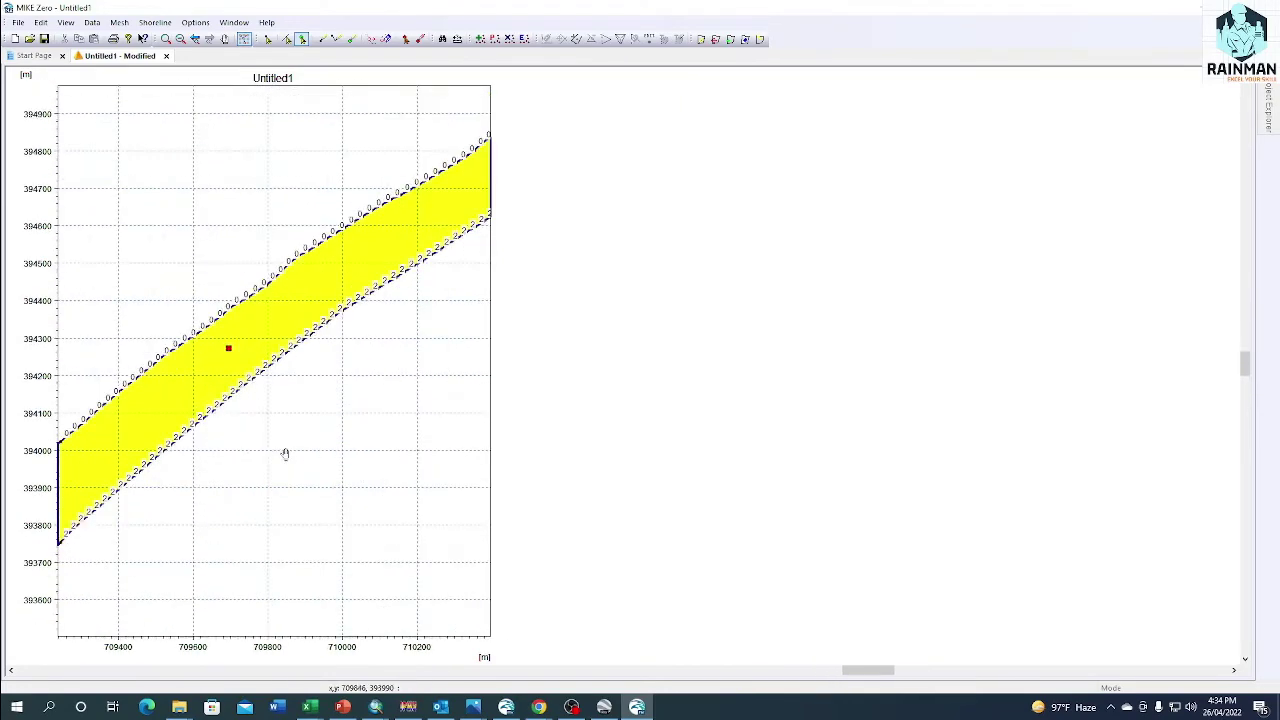
scroll(223, 420, "up", 3)
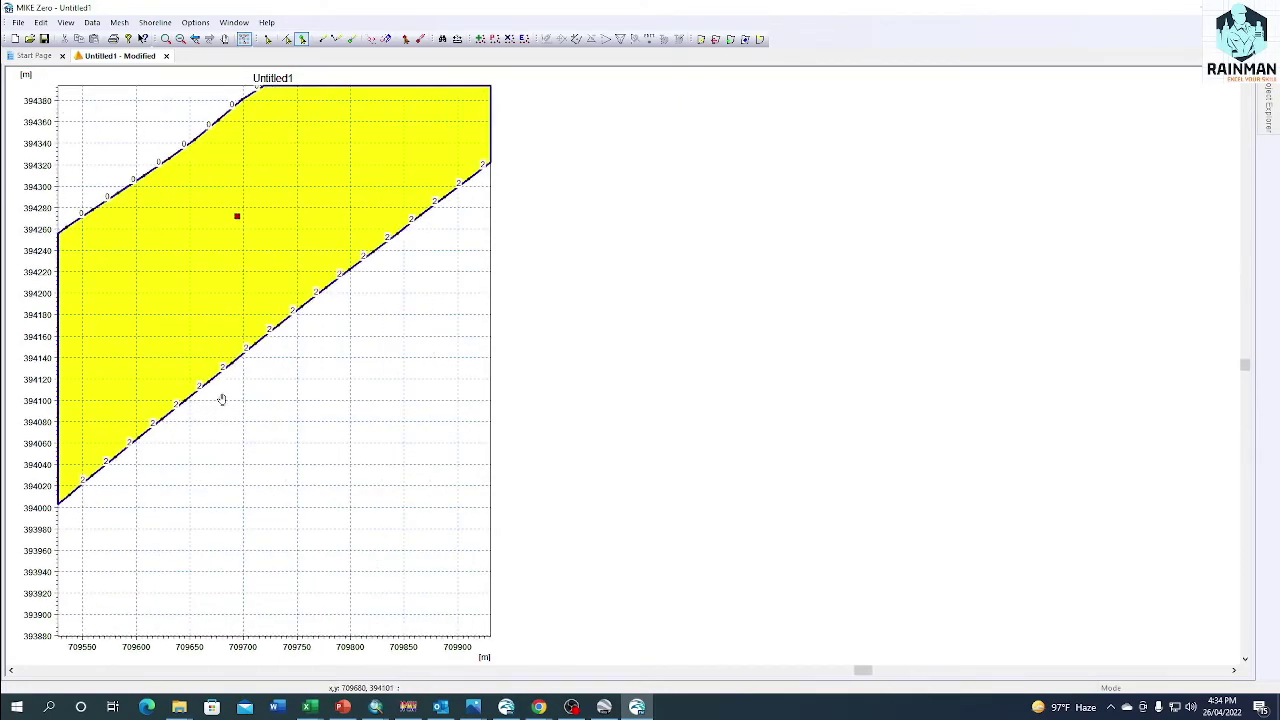
scroll(207, 387, "up", 3)
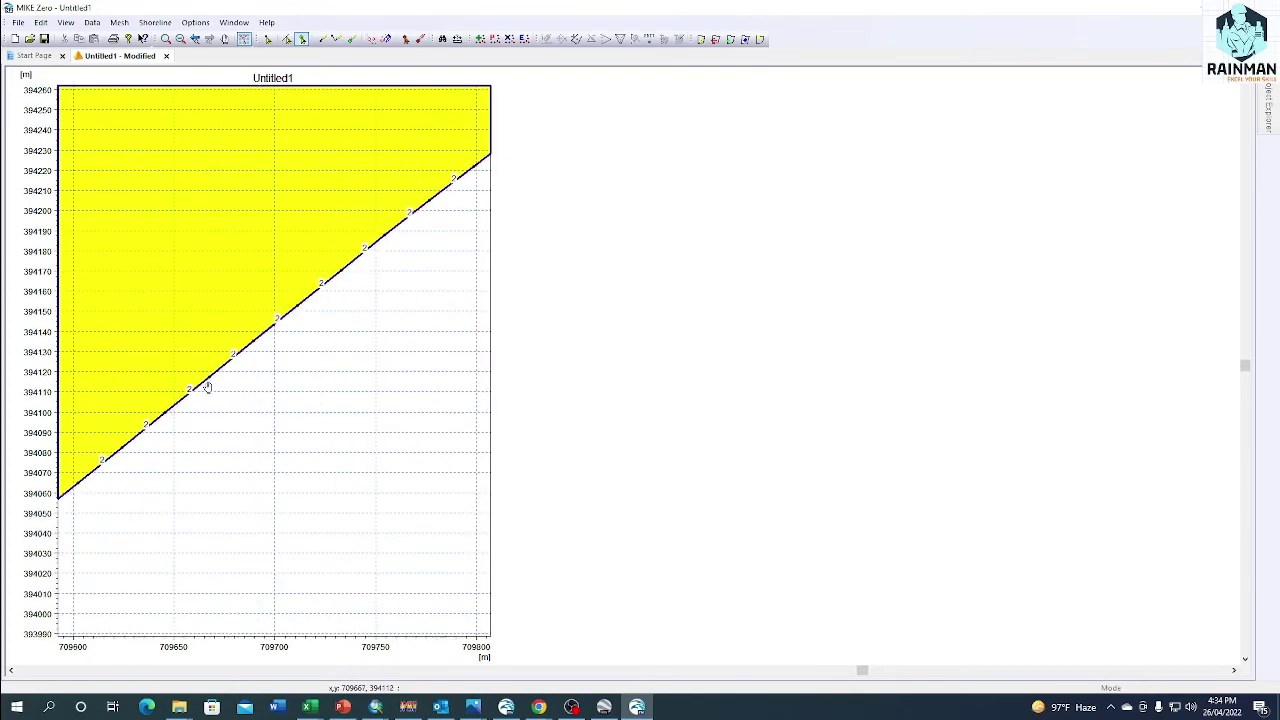
scroll(207, 387, "down", 5)
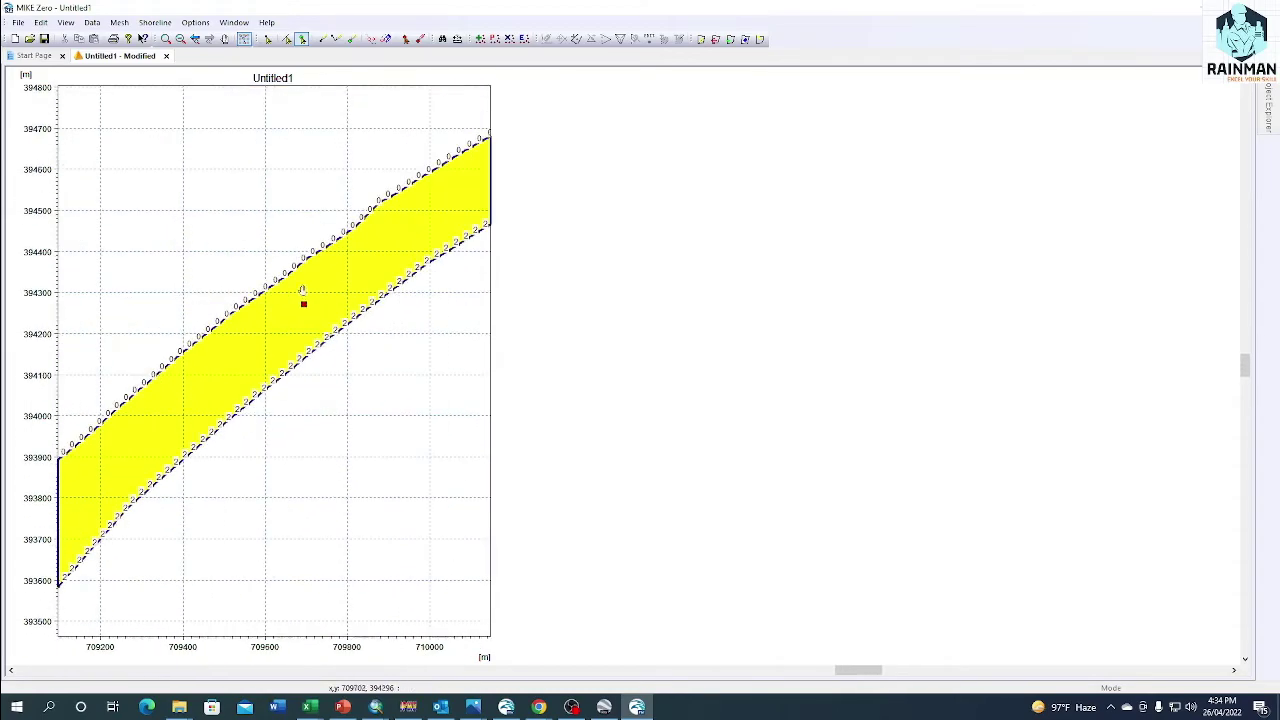
scroll(289, 270, "down", 3)
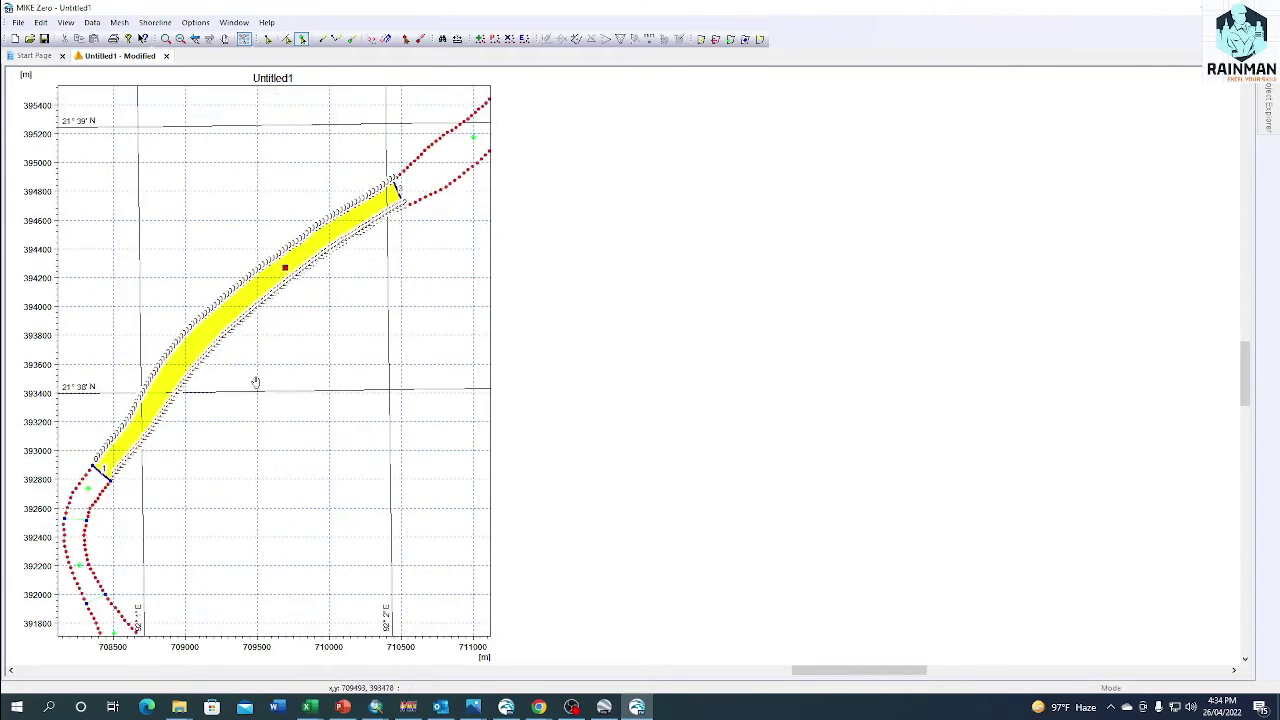
scroll(270, 290, "up", 2)
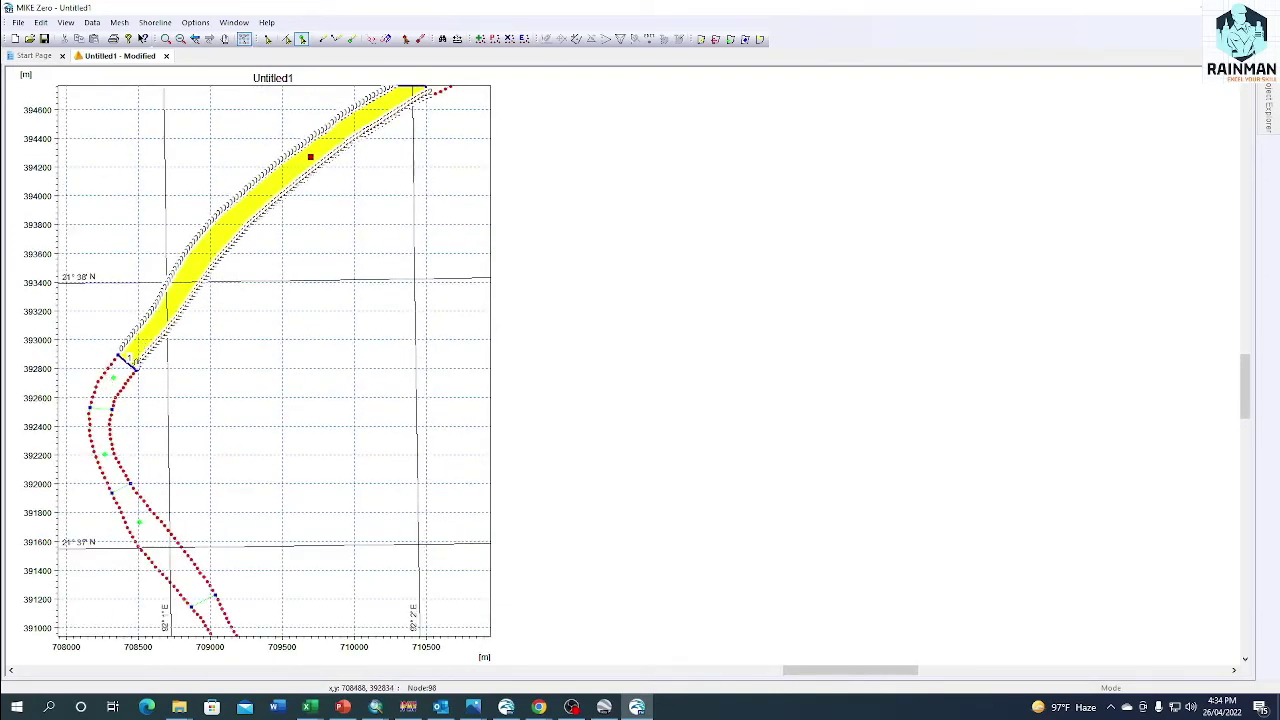
scroll(128, 358, "down", 1)
scroll(110, 418, "up", 1)
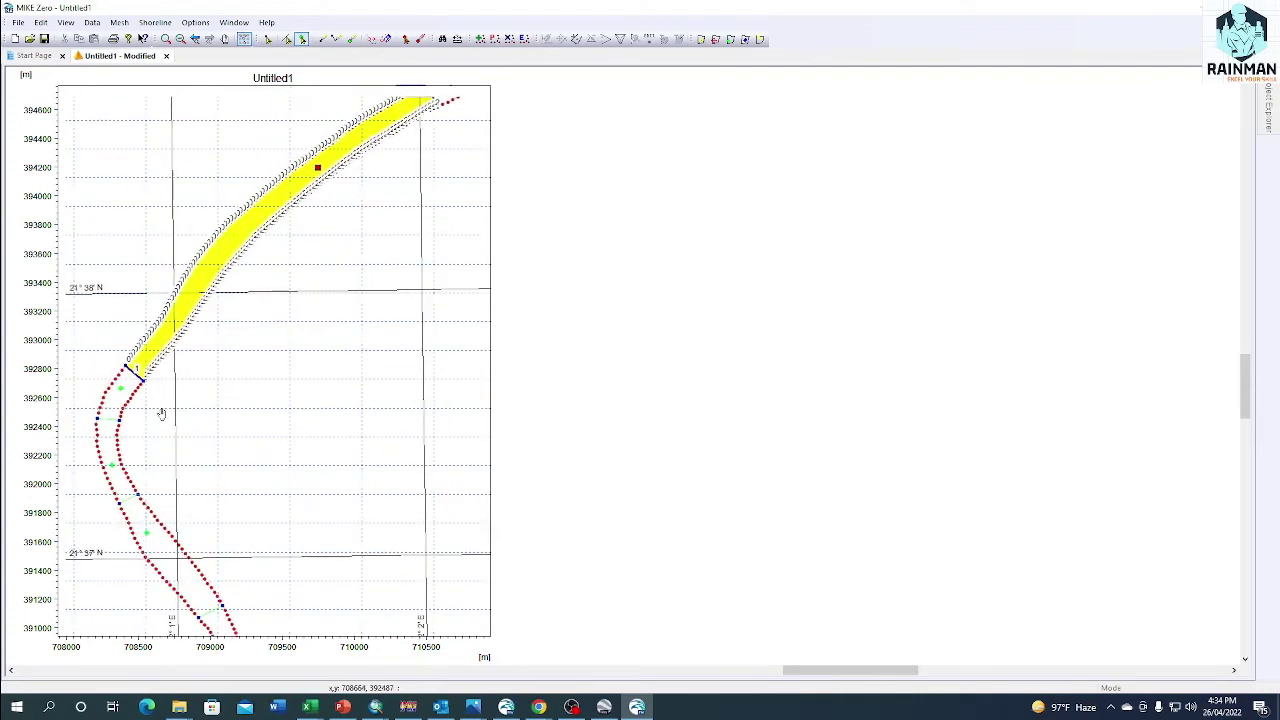
scroll(105, 405, "up", 3)
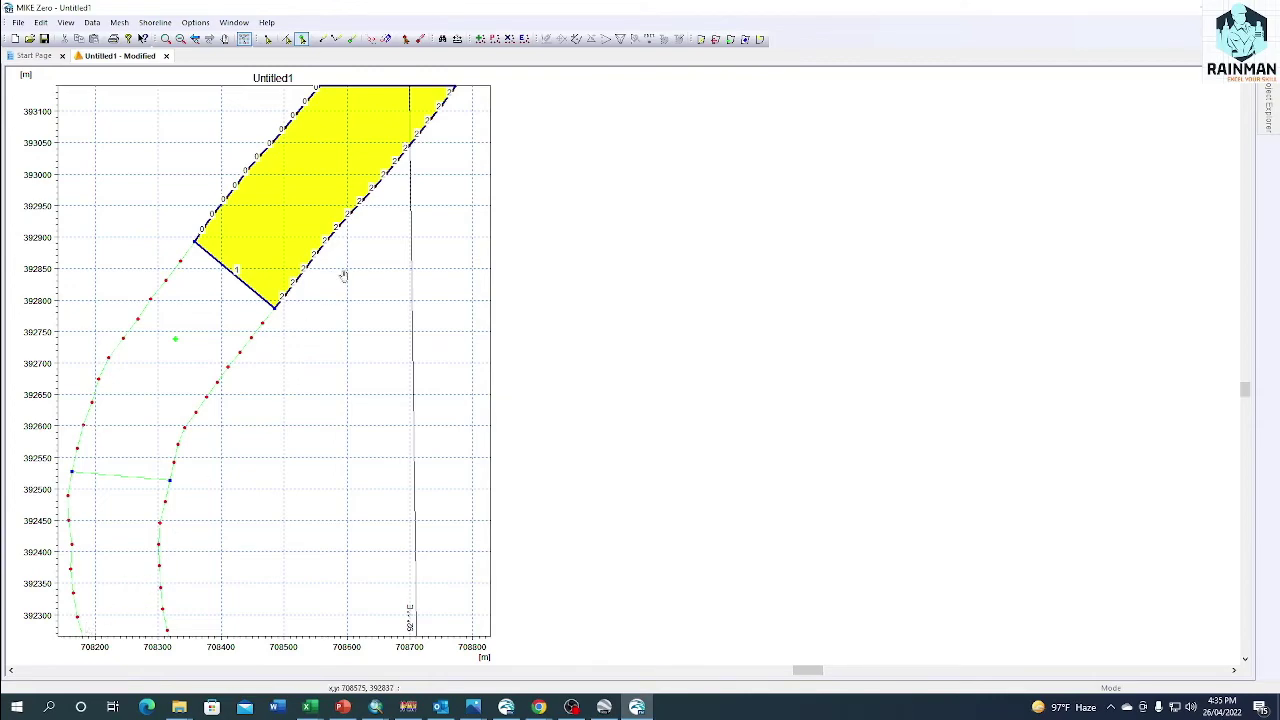
scroll(343, 363, "down", 5)
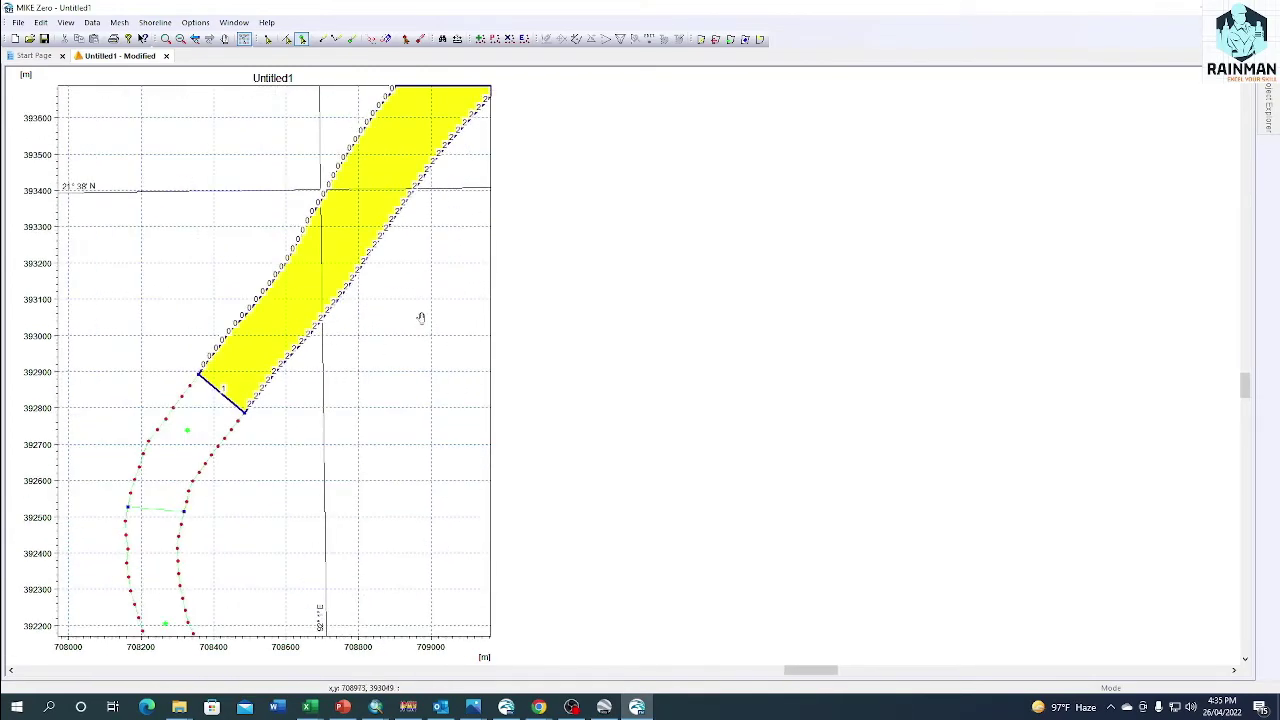
left_click_drag(421, 318, 268, 406)
scroll(375, 406, "down", 5)
scroll(348, 384, "down", 1)
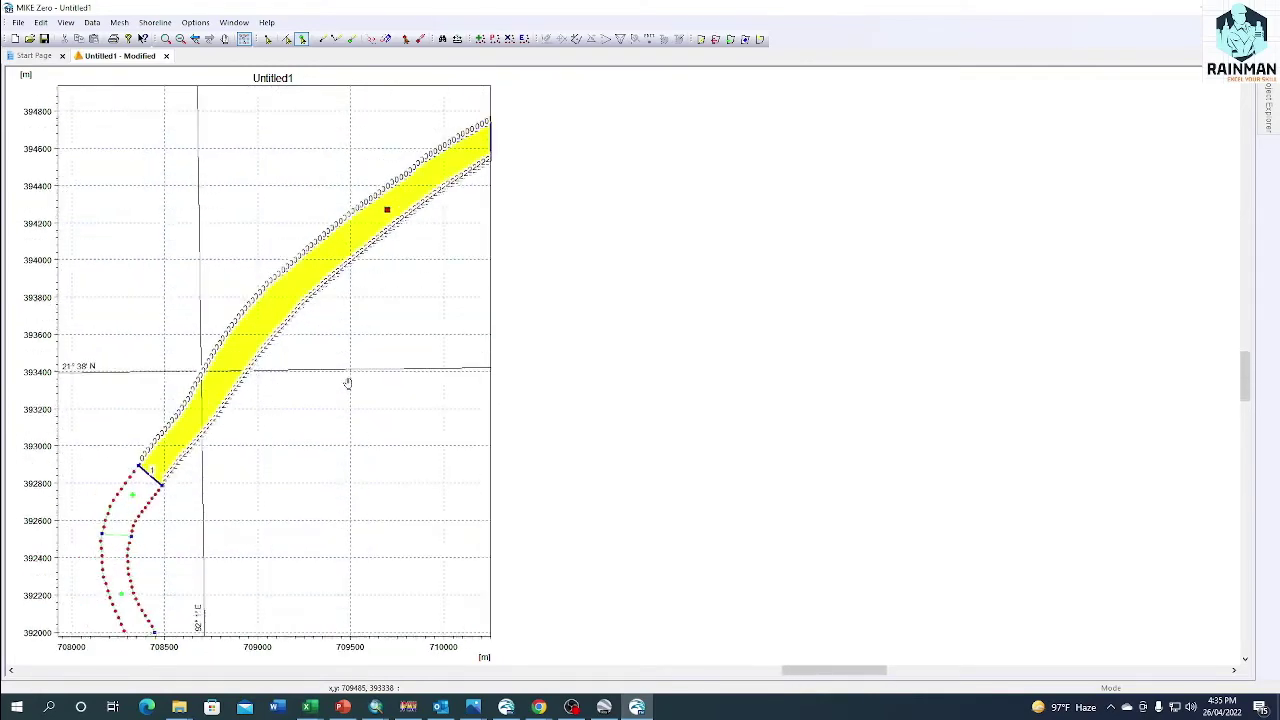
scroll(347, 383, "down", 1)
left_click_drag(383, 353, 318, 396)
scroll(280, 392, "down", 1)
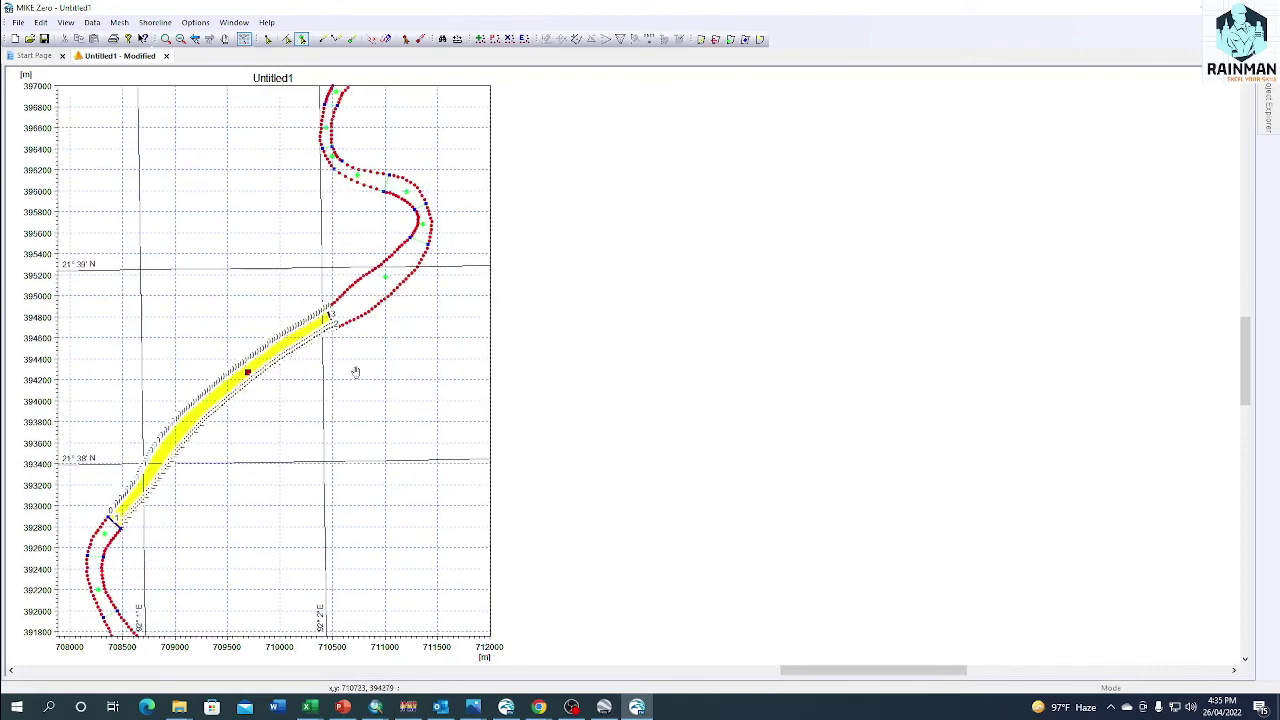
left_click_drag(267, 443, 286, 377)
scroll(249, 349, "up", 1)
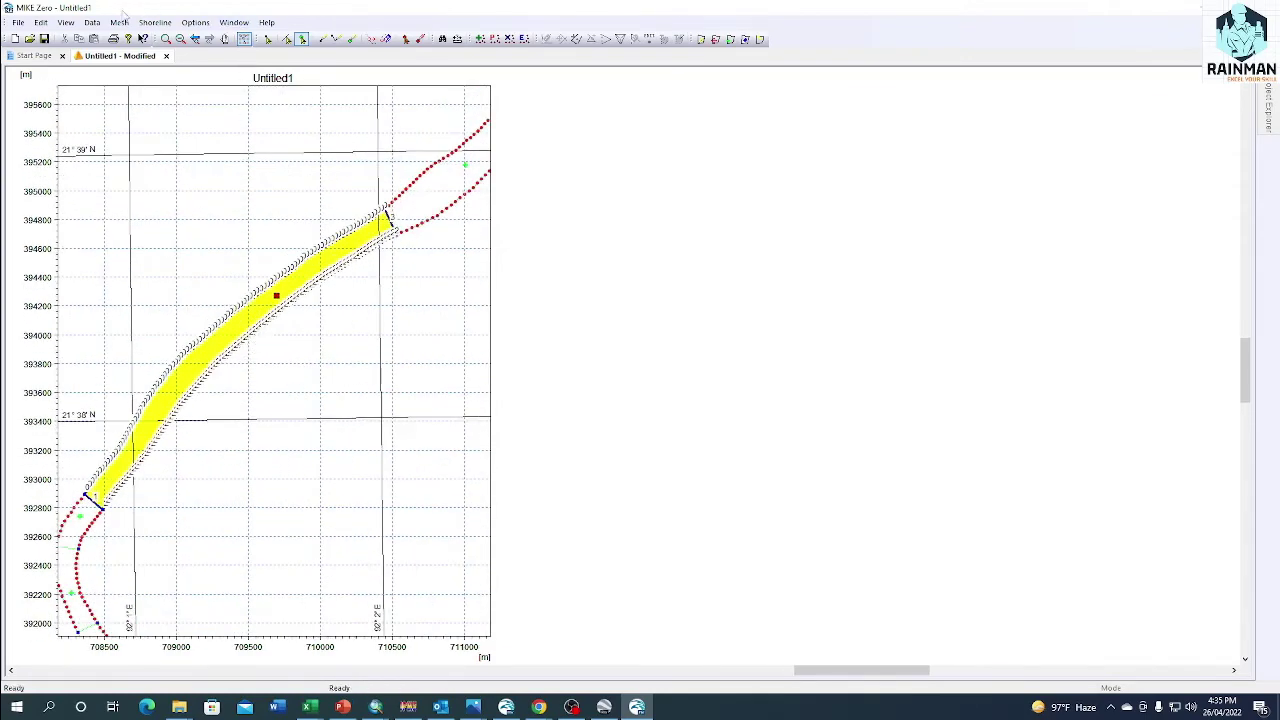
Apply a triangular mesh with a local maximum area of 500 to the wide channel polygon between northings 394700 and 395500
left_click_drag(418, 142, 287, 307)
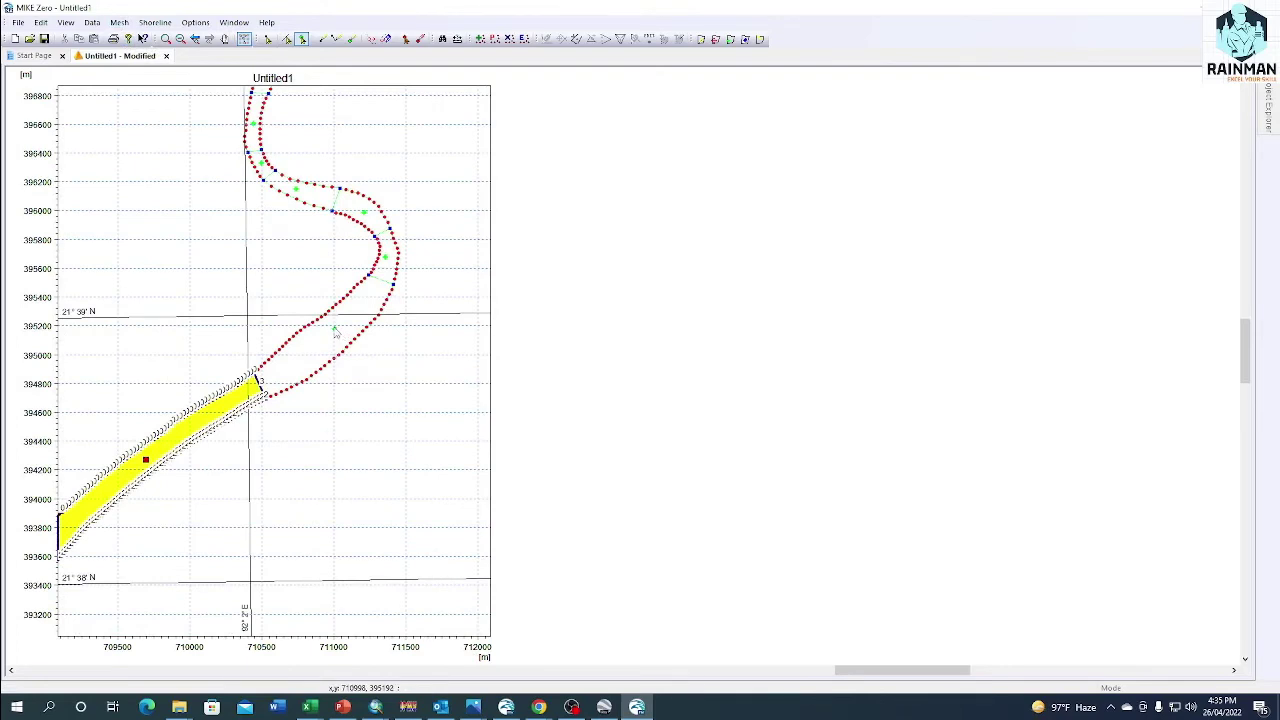
left_click(336, 332)
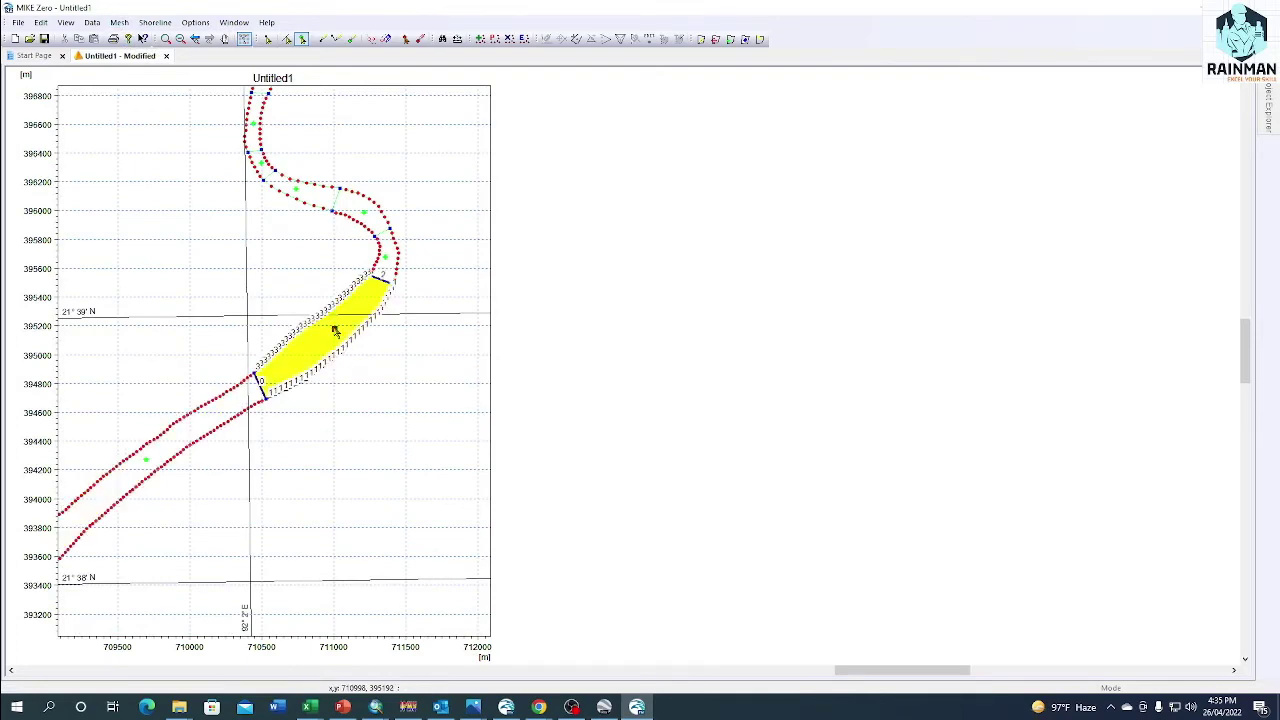
right_click(335, 332)
left_click(378, 388)
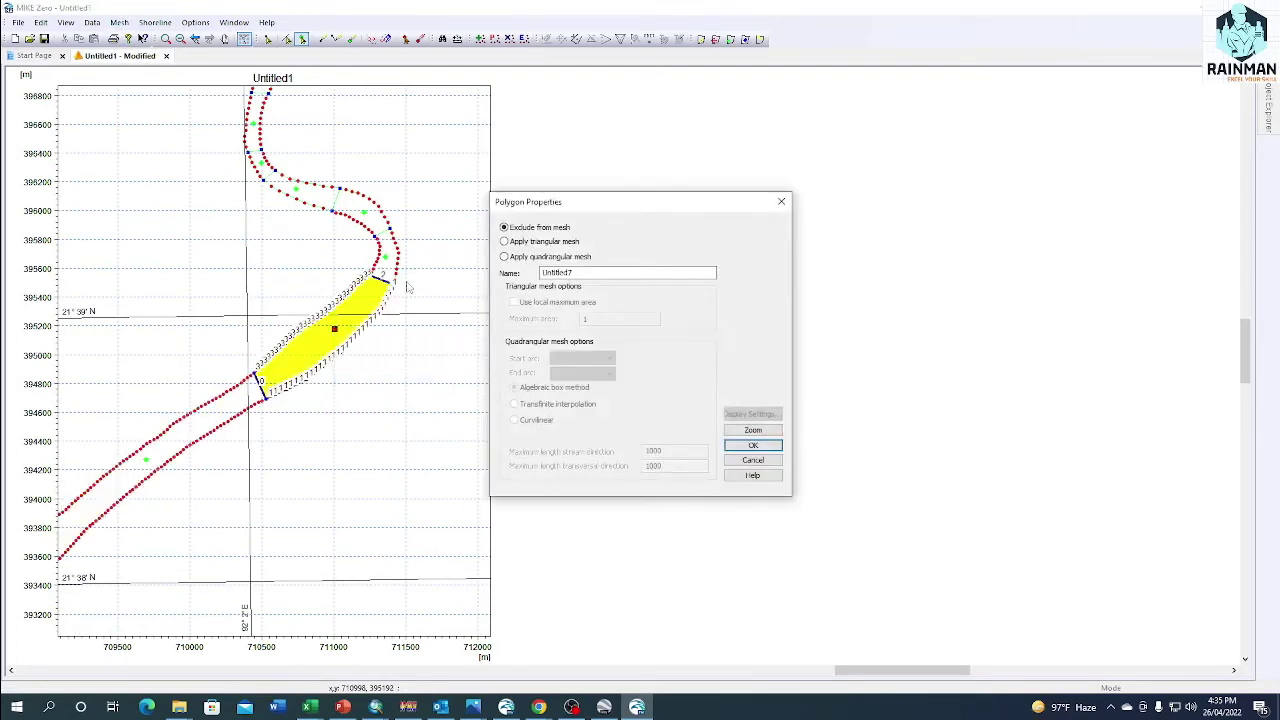
left_click(515, 242)
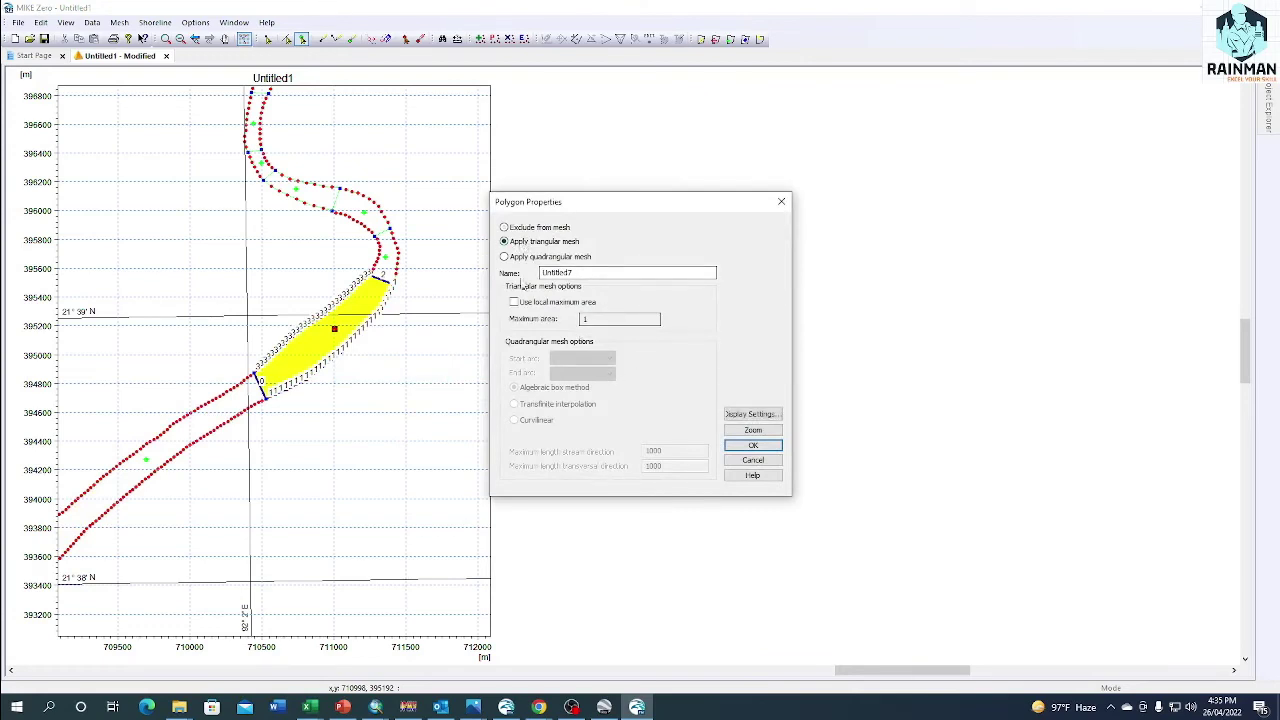
left_click(530, 303)
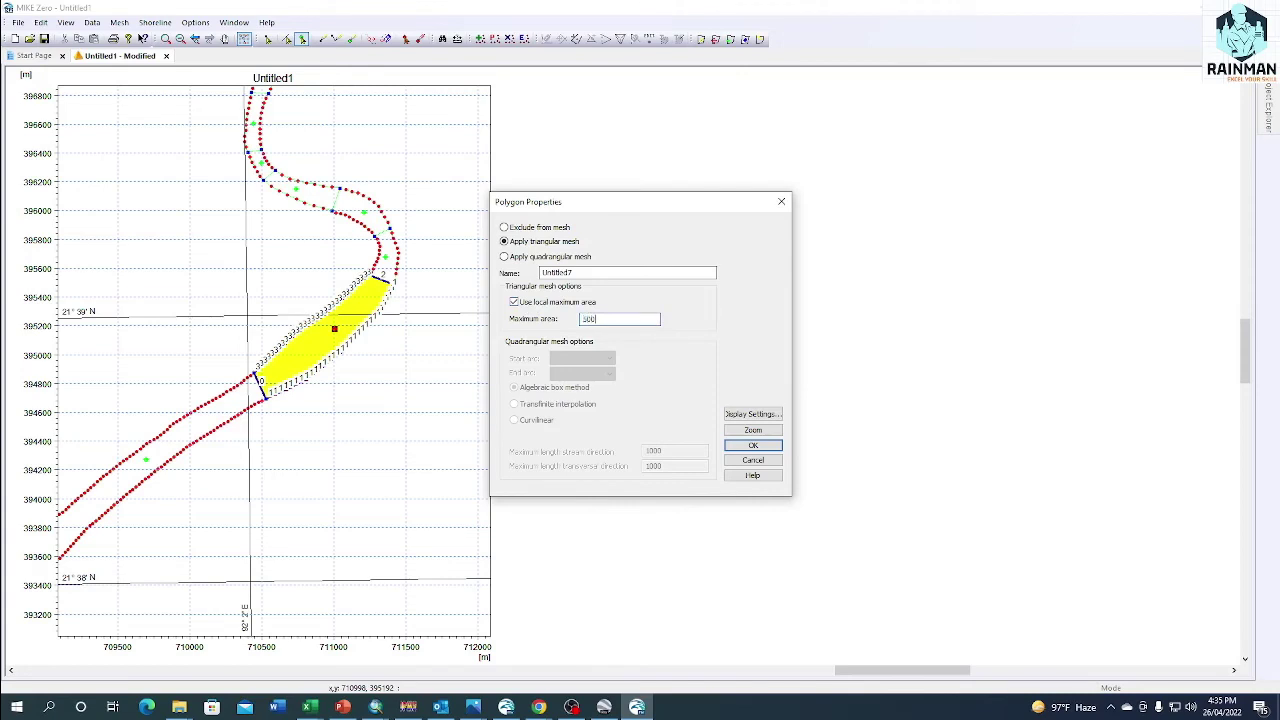
left_click(753, 445)
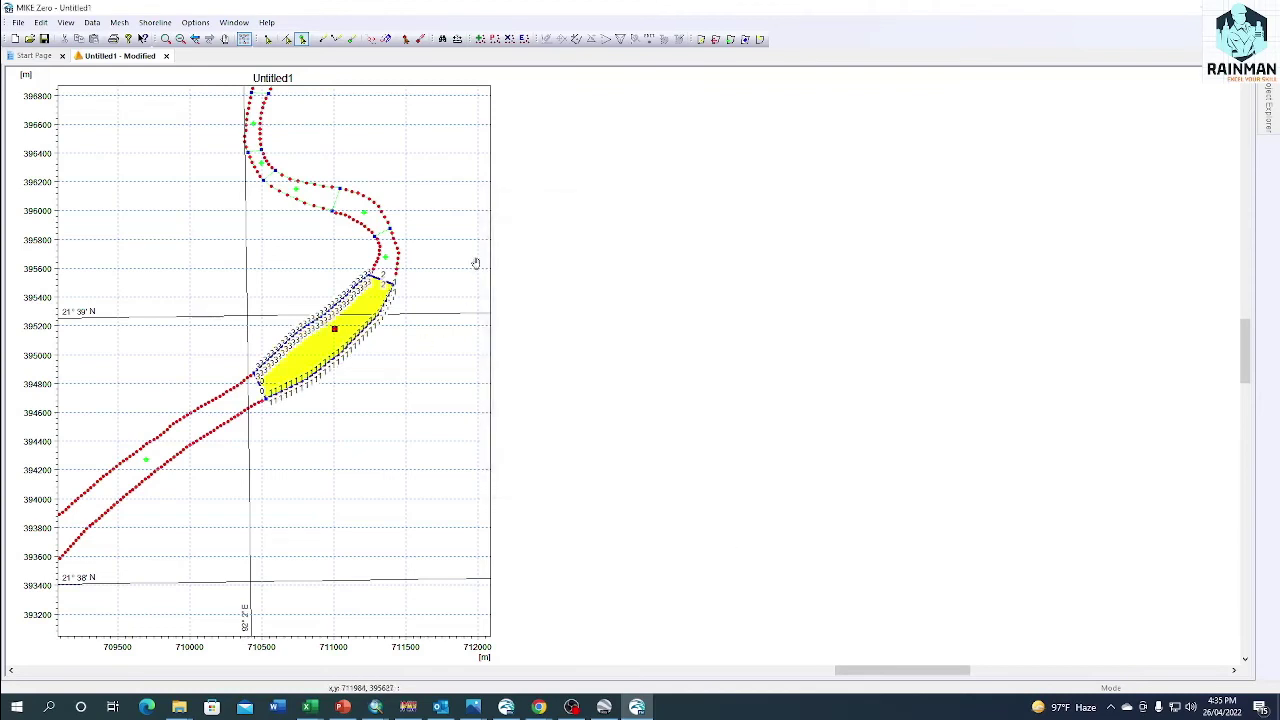
Apply a triangular mesh with a local maximum area of 500 to the northernmost channel polygon, between northings 396800 and 397050
scroll(437, 444, "down", 1)
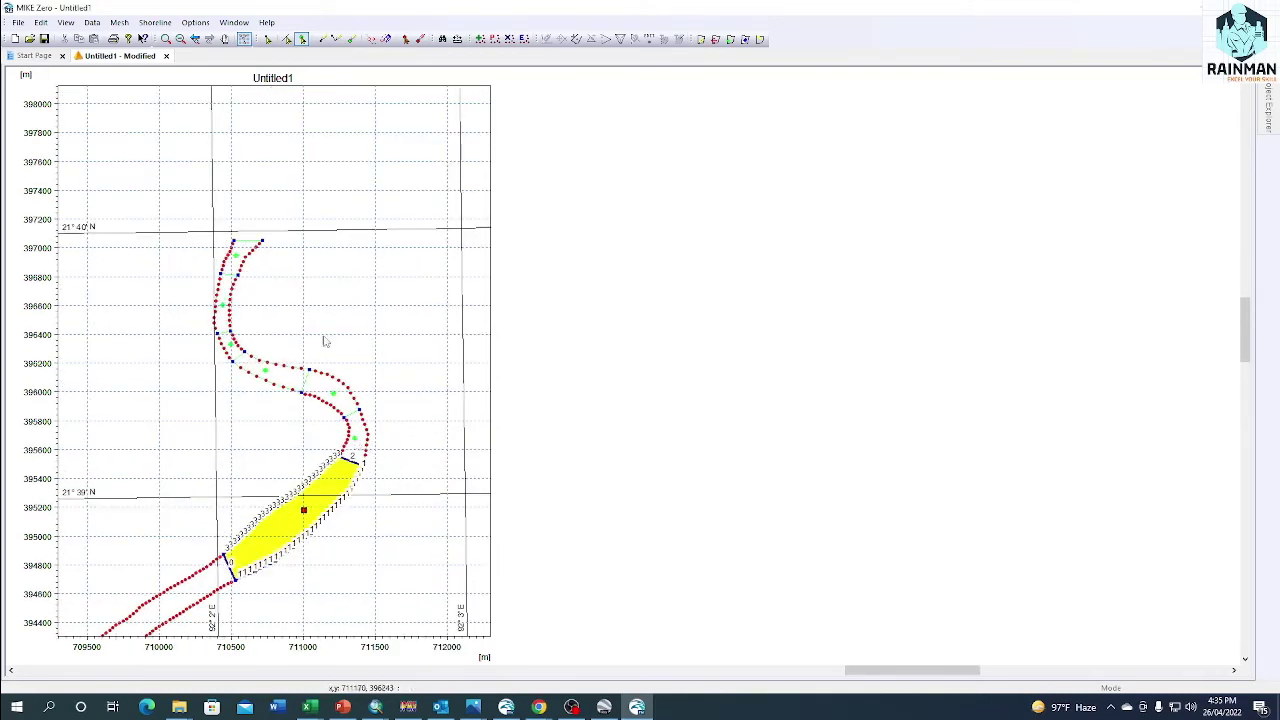
right_click(235, 253)
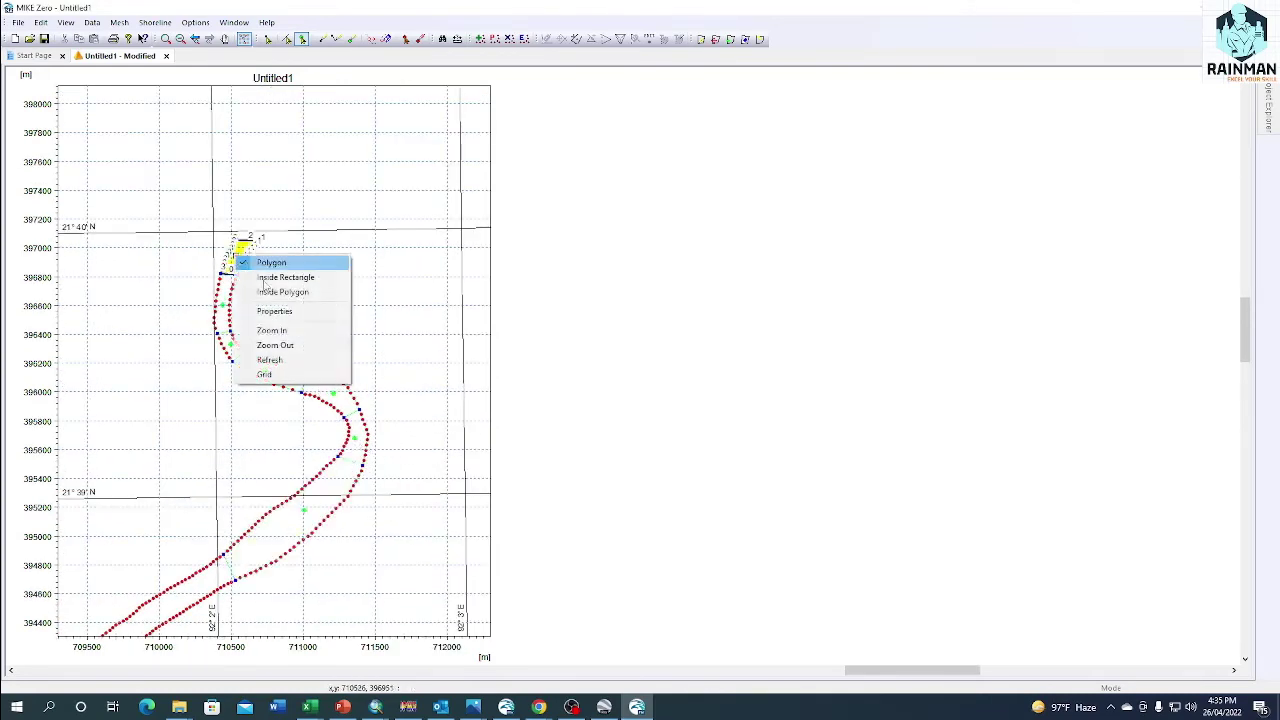
left_click(284, 316)
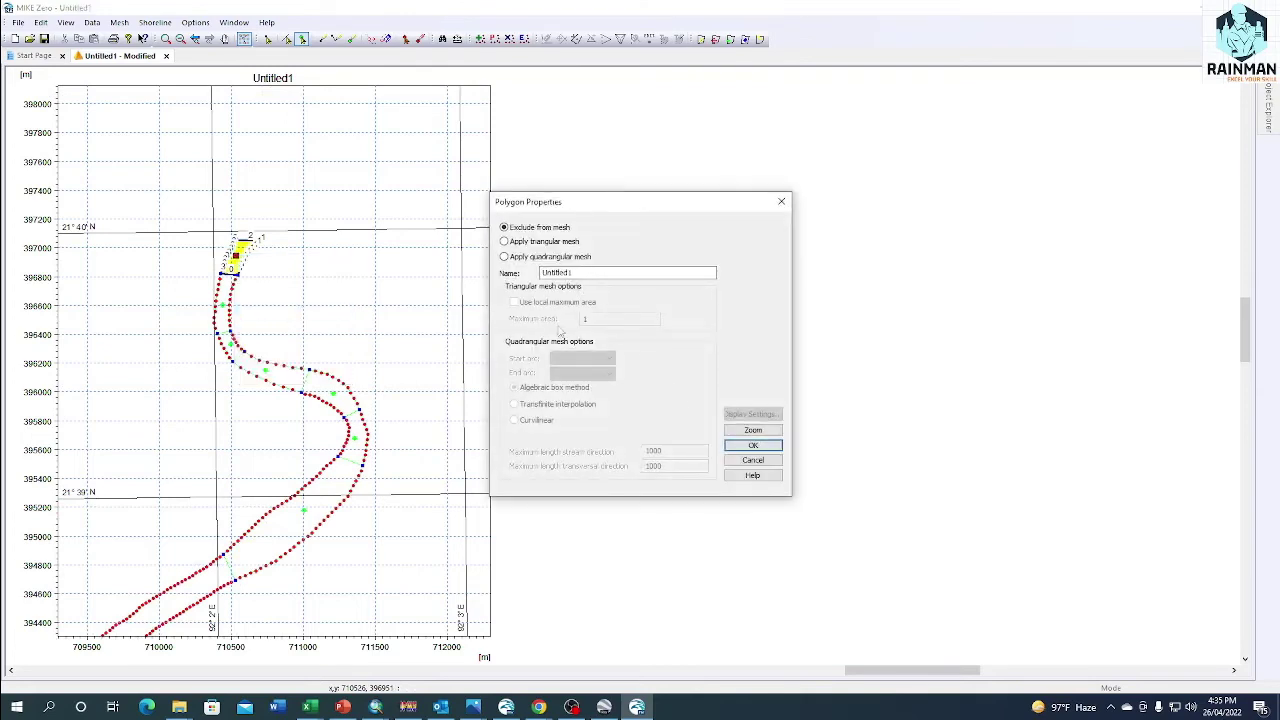
left_click(504, 241)
left_click(514, 302)
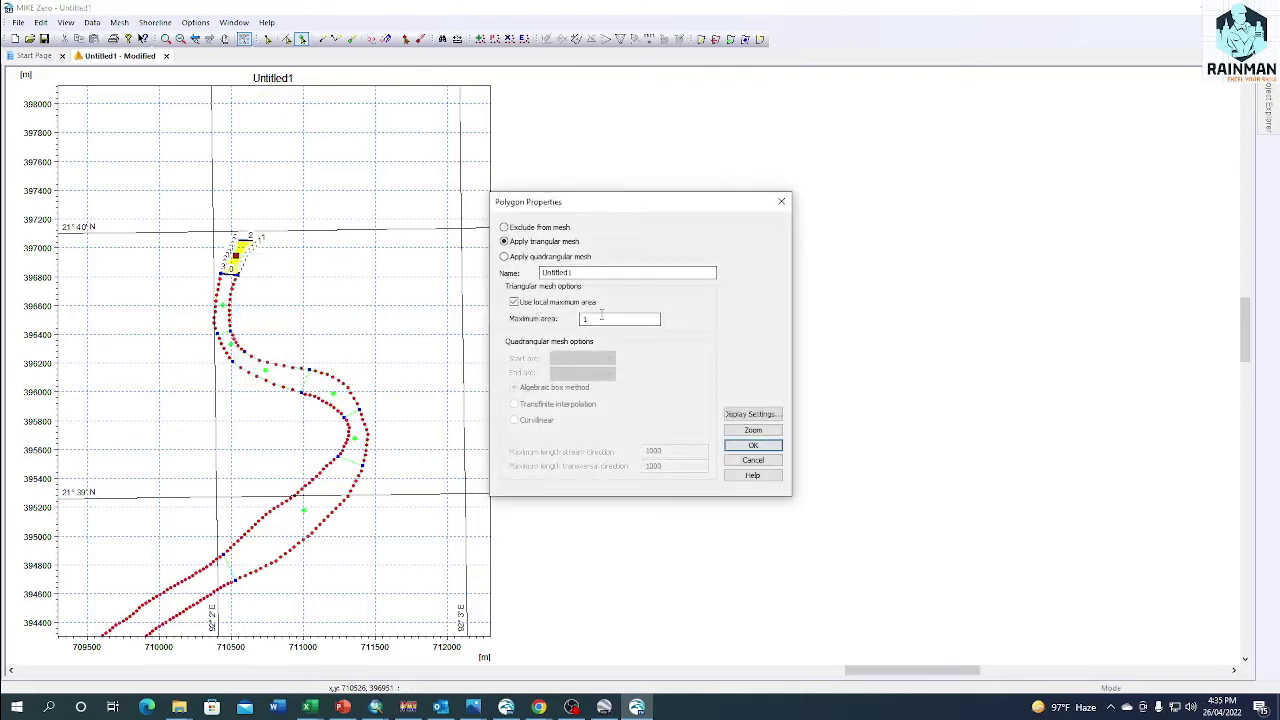
double_click(601, 318)
type("500")
left_click(753, 445)
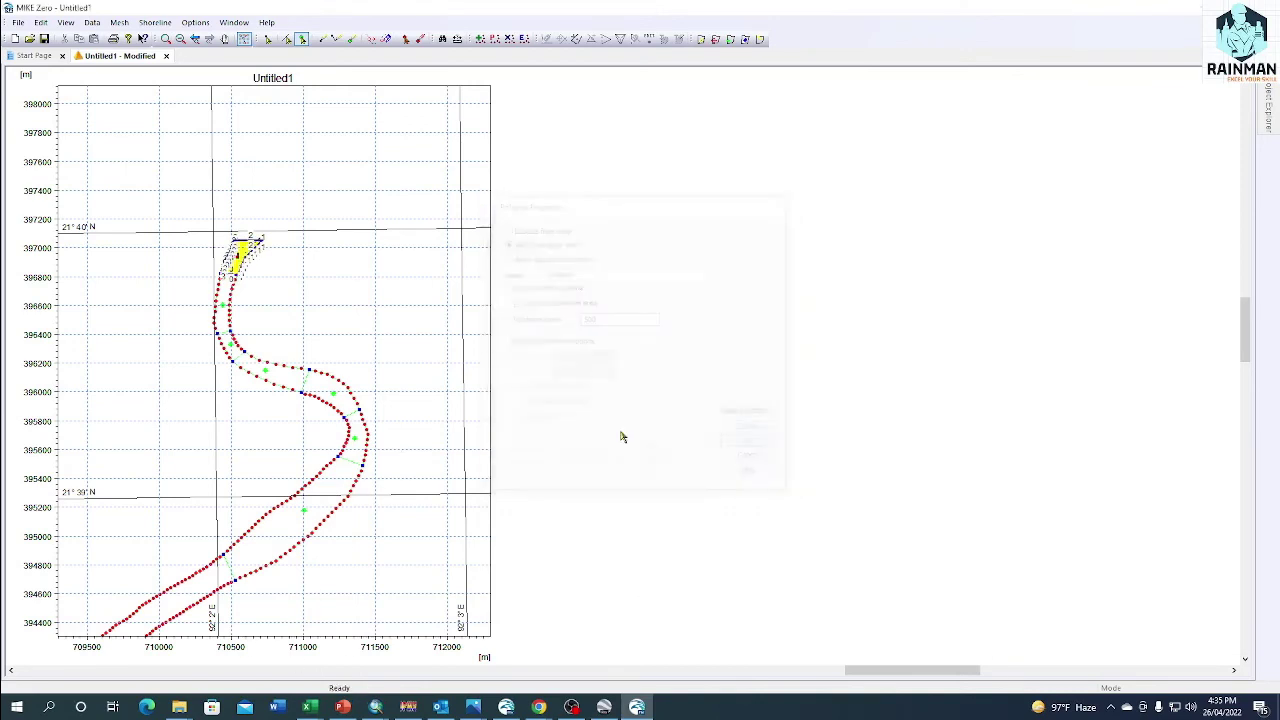
Apply a quadrangular mesh to the polygon between northings 396400 and 396800, with start arc 0, end arc 2 and maximum transversal length 20
right_click(226, 311)
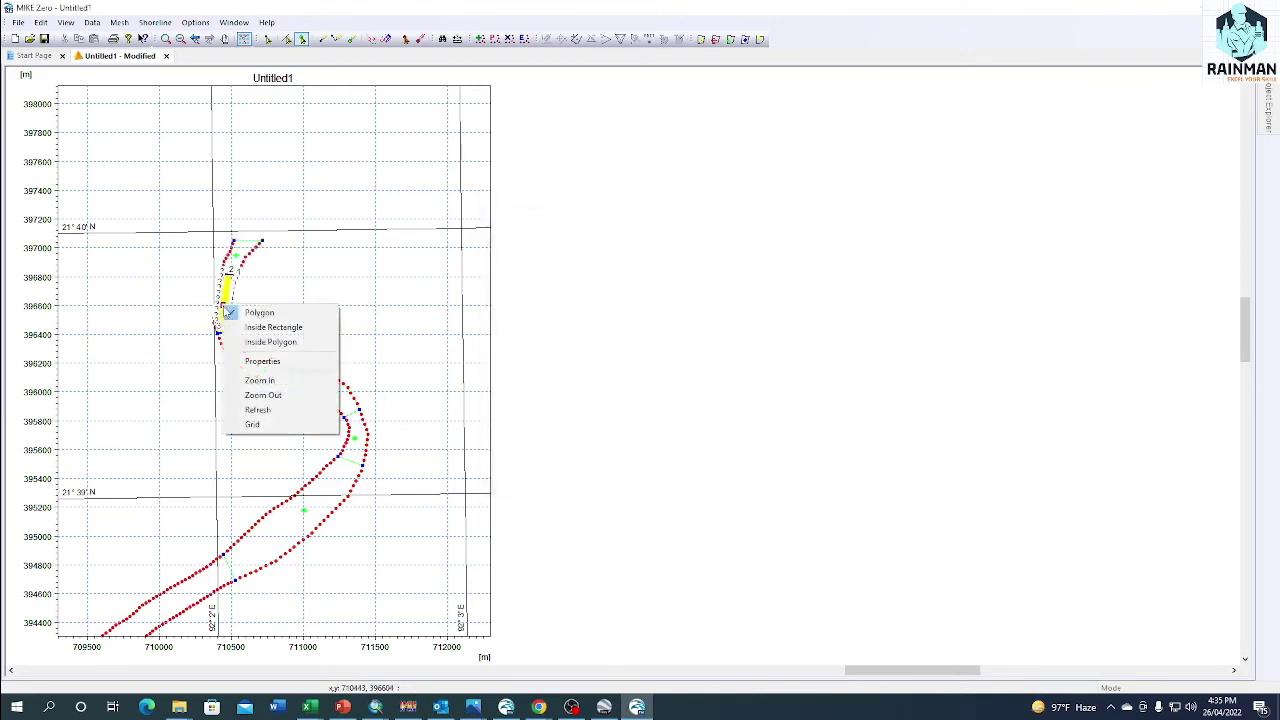
left_click(251, 362)
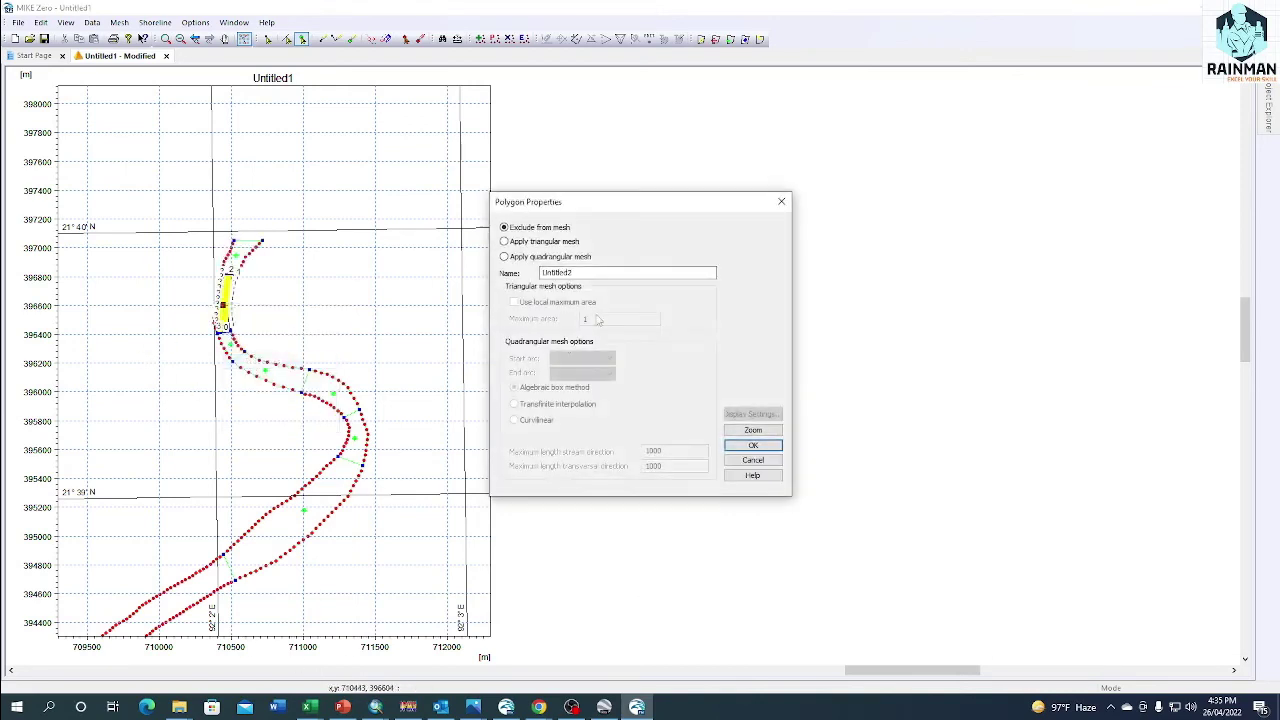
left_click(521, 258)
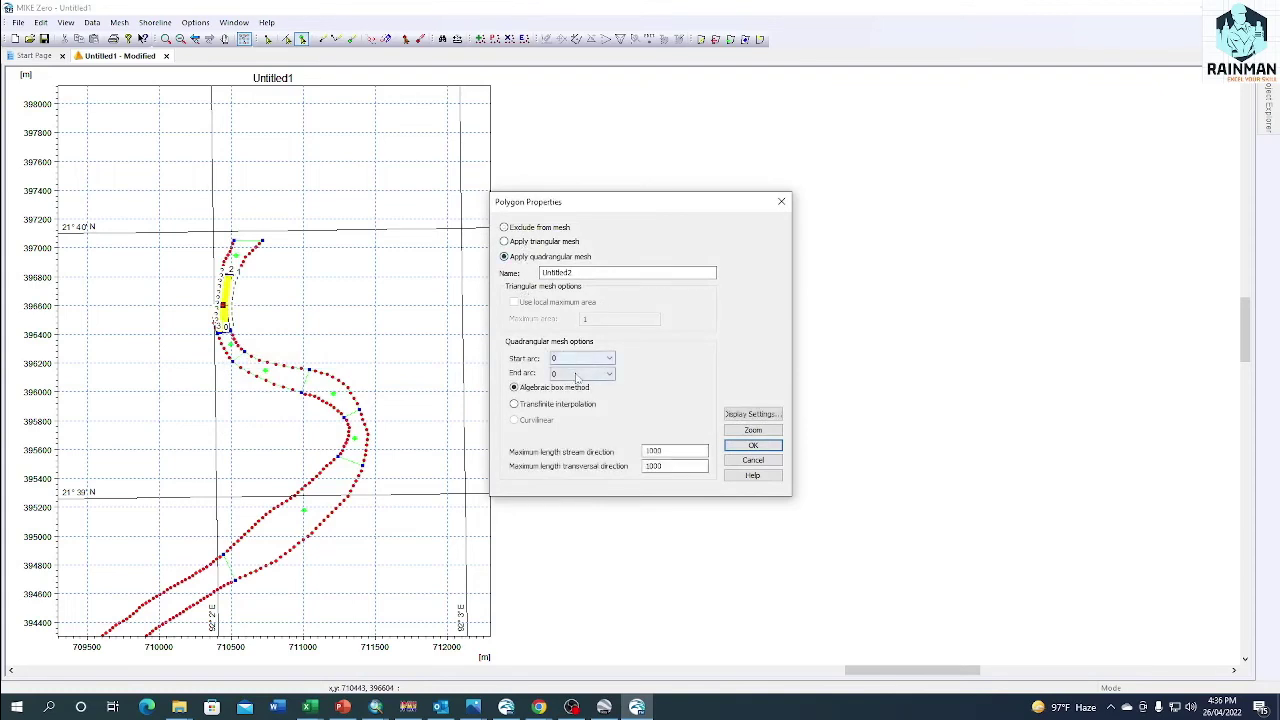
left_click(580, 374)
left_click(572, 391)
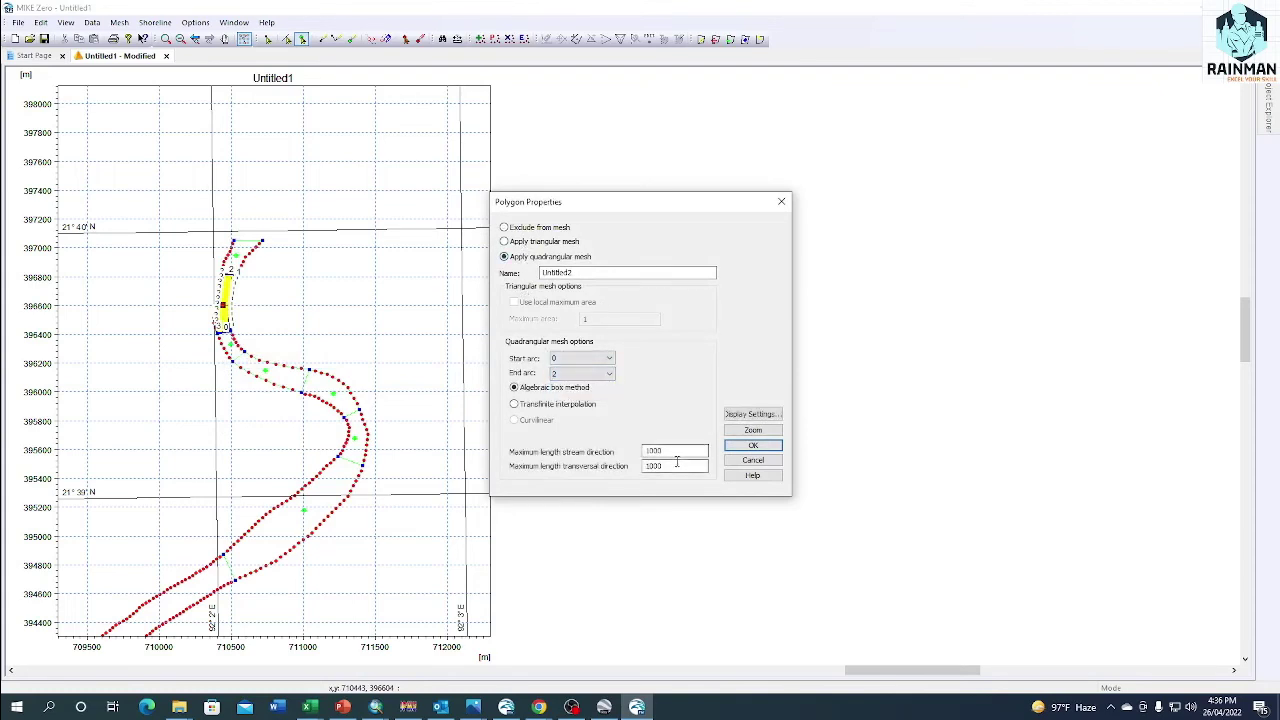
double_click(675, 466)
type("20")
left_click(758, 446)
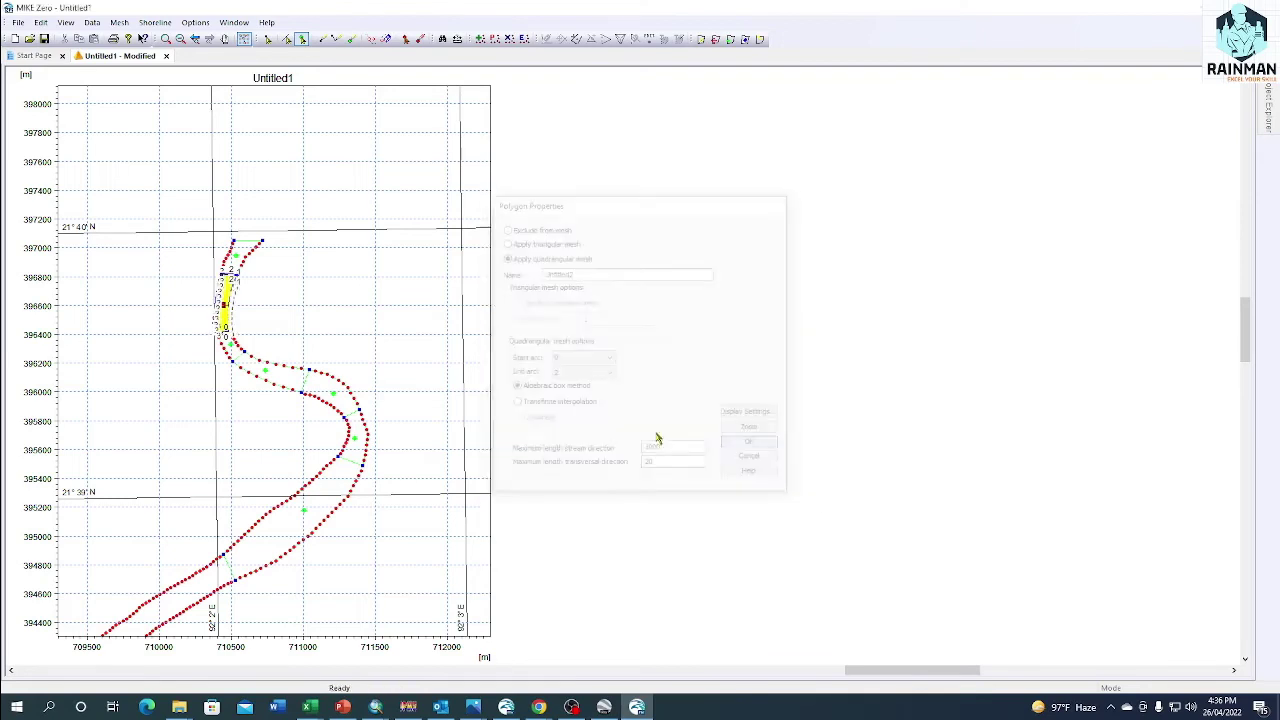
Apply a quadrangular mesh to the polygon between eastings 710500 and 711000, with start arc 0, end arc 2 and maximum transversal length 25
right_click(266, 374)
left_click(300, 428)
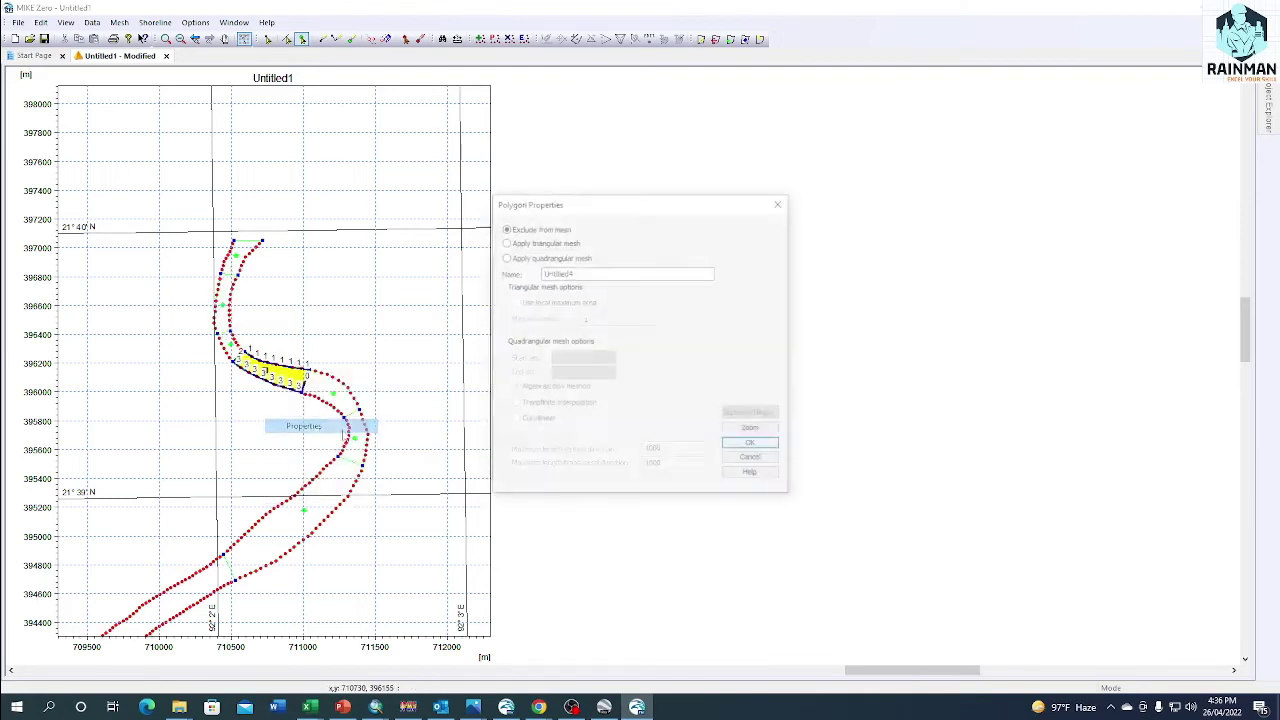
left_click(550, 242)
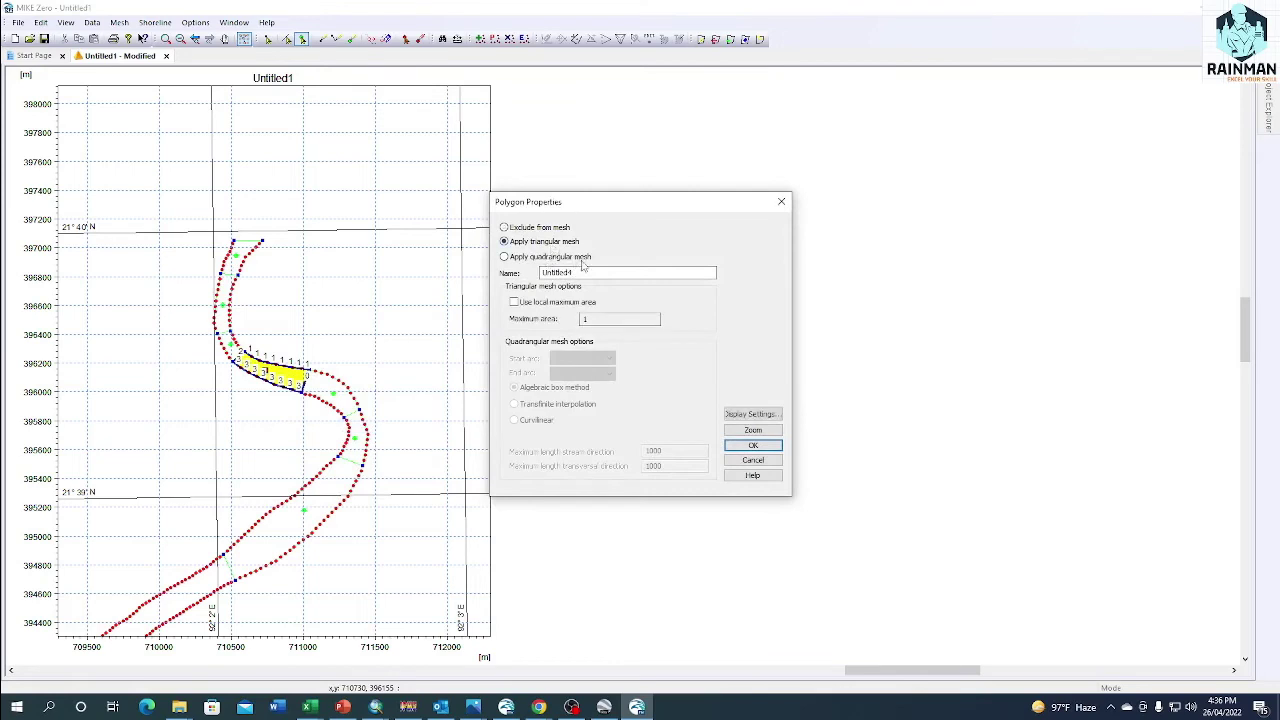
left_click(578, 257)
left_click(587, 373)
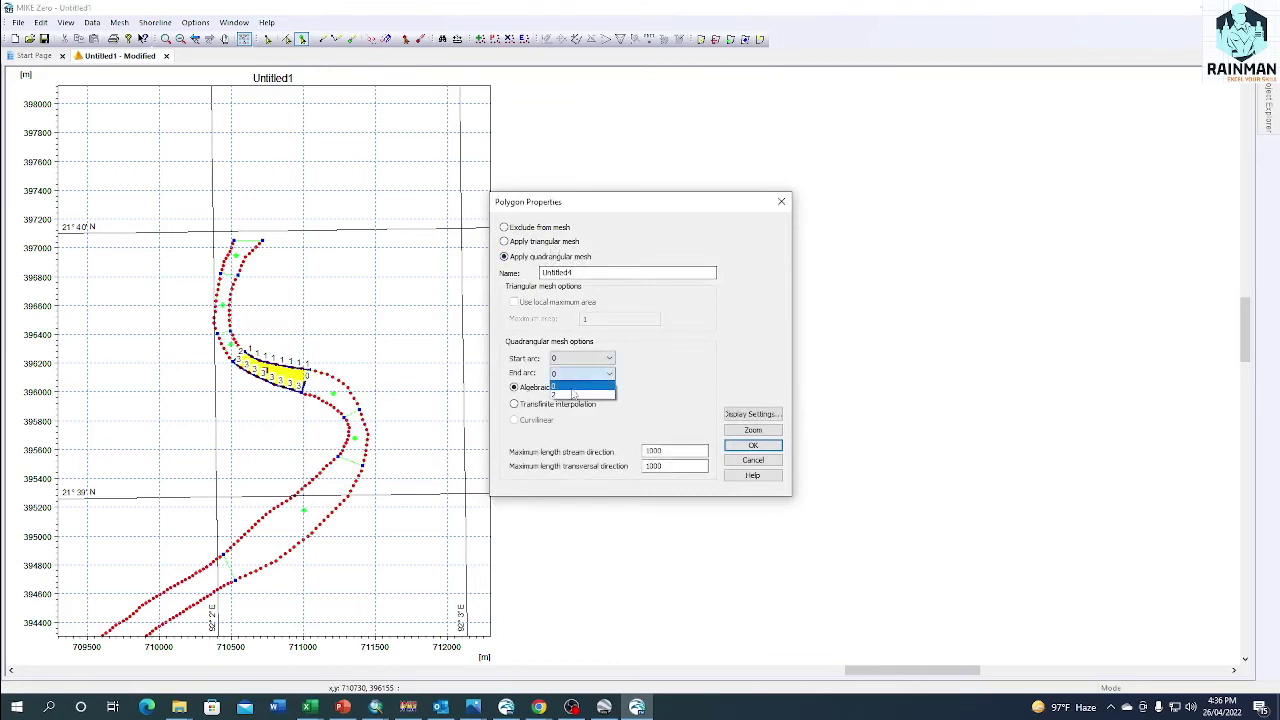
left_click(575, 398)
double_click(664, 468)
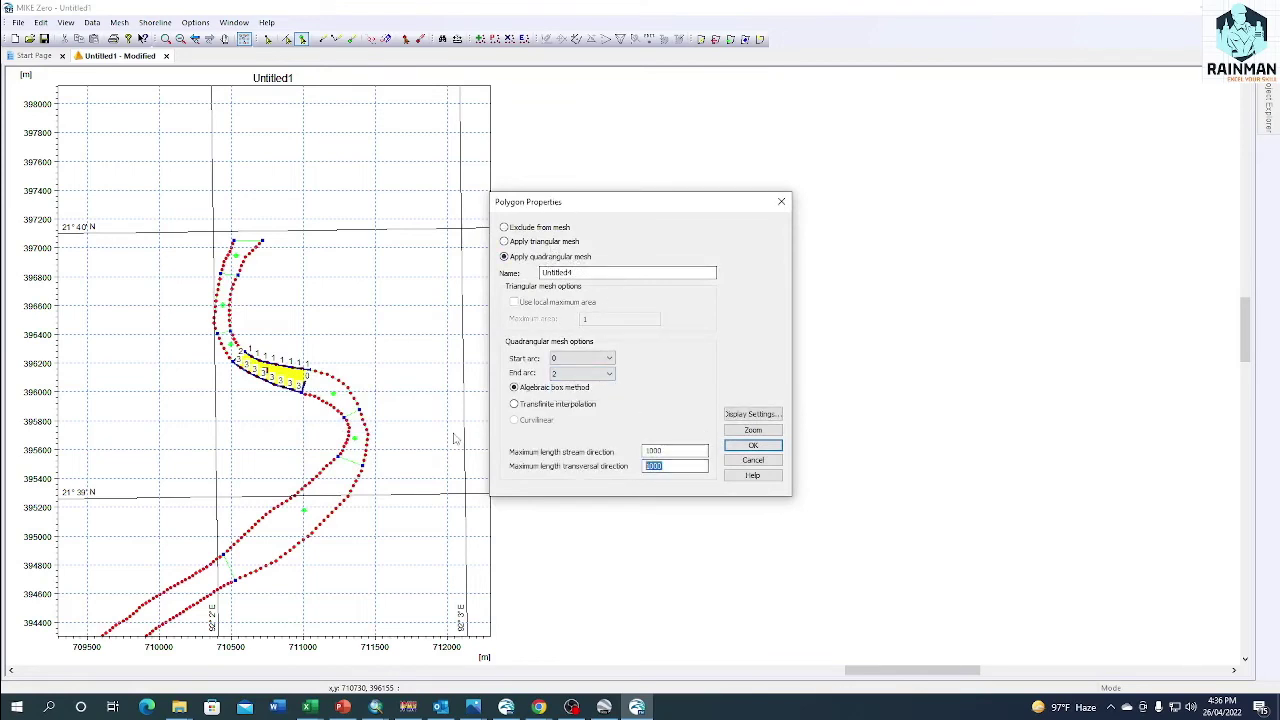
type("25")
left_click(753, 445)
Apply a quadrangular mesh to the bend polygon between northings 395800 and 396150, with start arc 1, end arc 3 and maximum transversal length 25
right_click(336, 400)
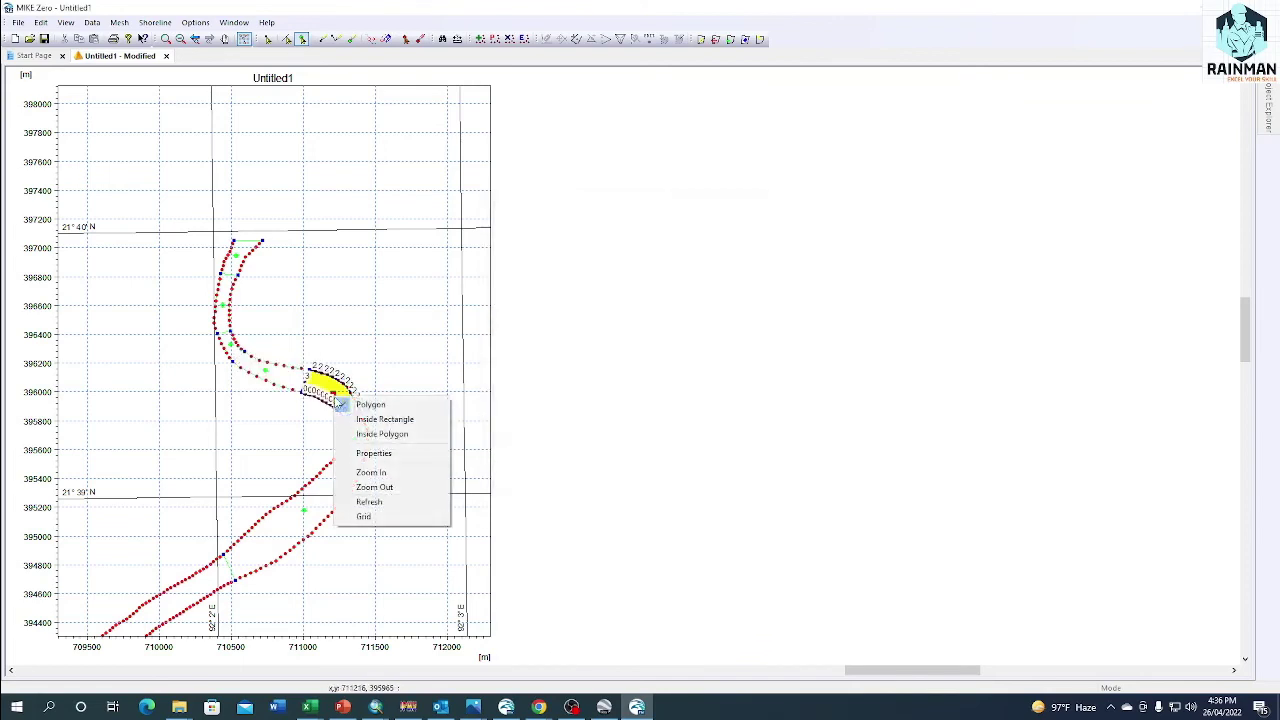
left_click(370, 445)
left_click(537, 257)
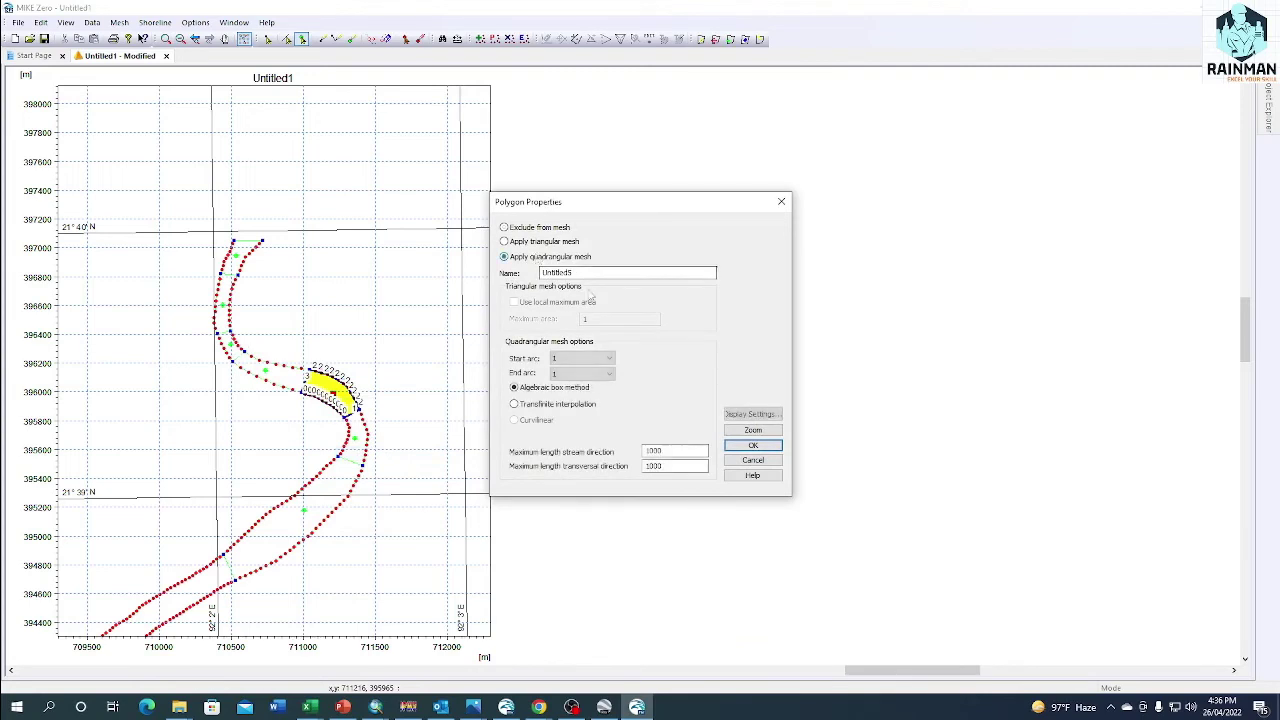
left_click(608, 373)
left_click(578, 396)
key("Tab")
key("Tab")
key("Tab")
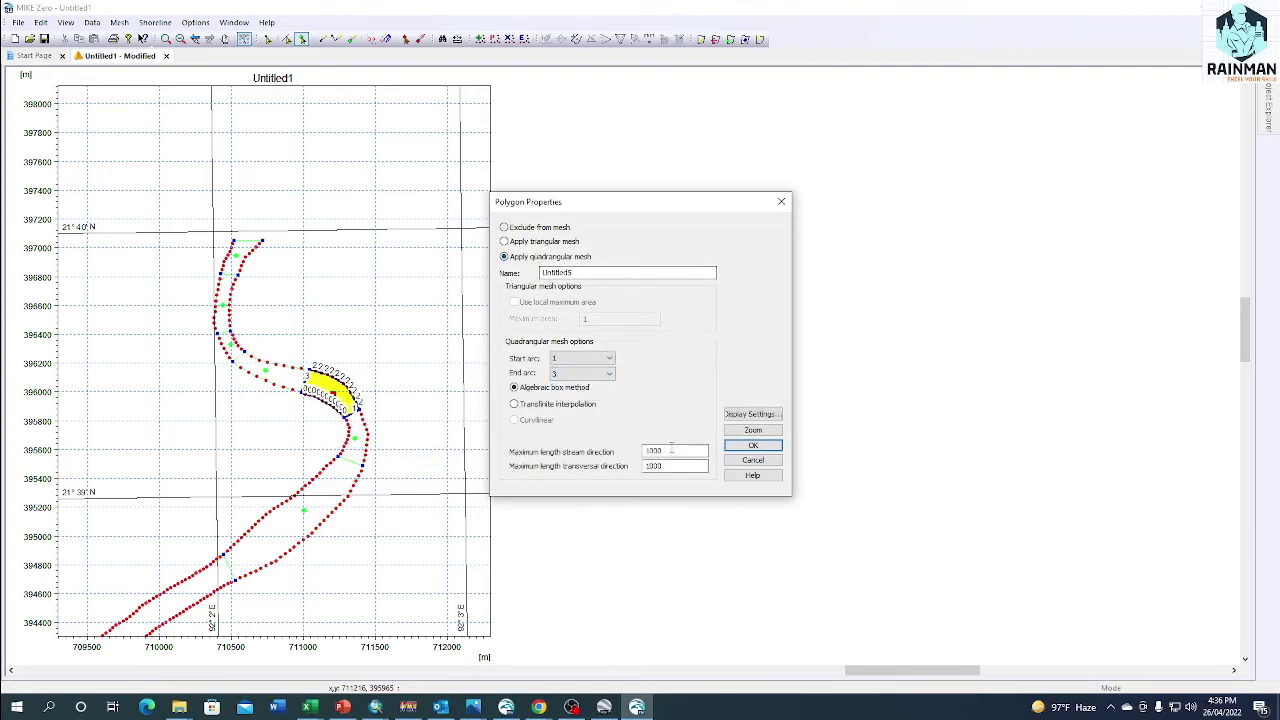
type("25")
left_click(760, 446)
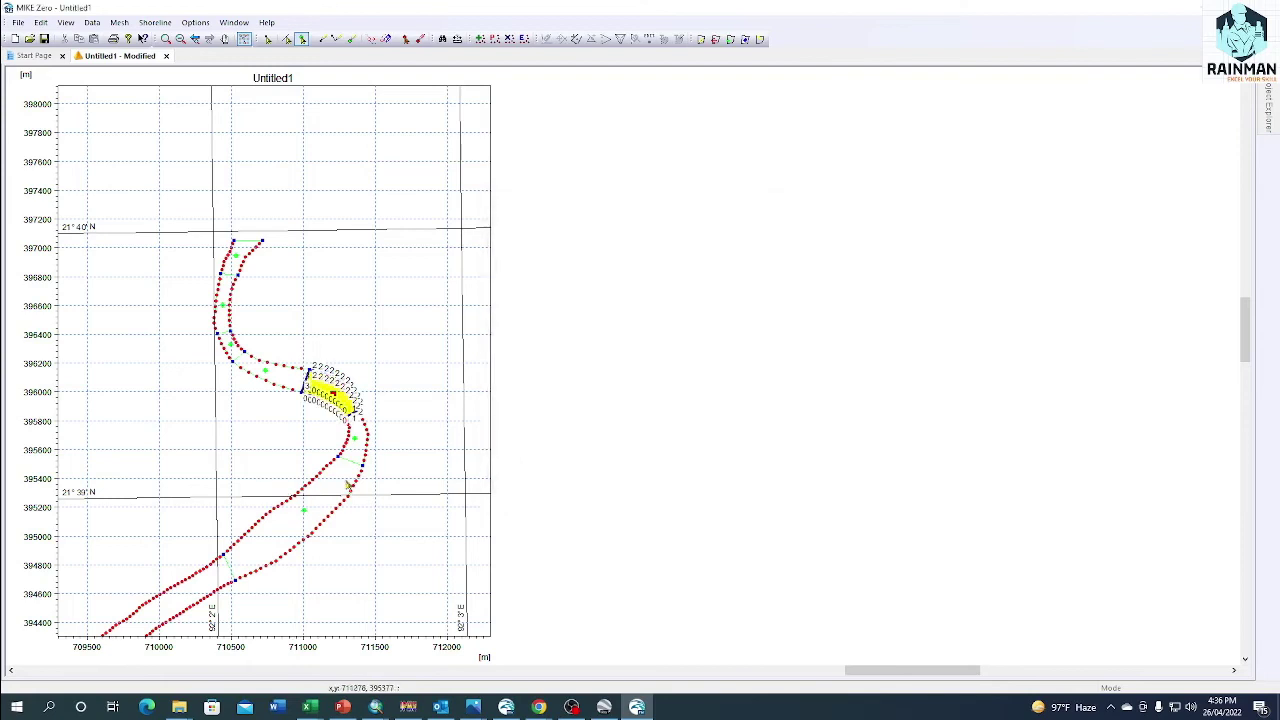
Apply a quadrangular mesh to the polygon between northings 395500 and 395850, with start arc 0, end arc 2 and maximum transversal length 25
right_click(355, 447)
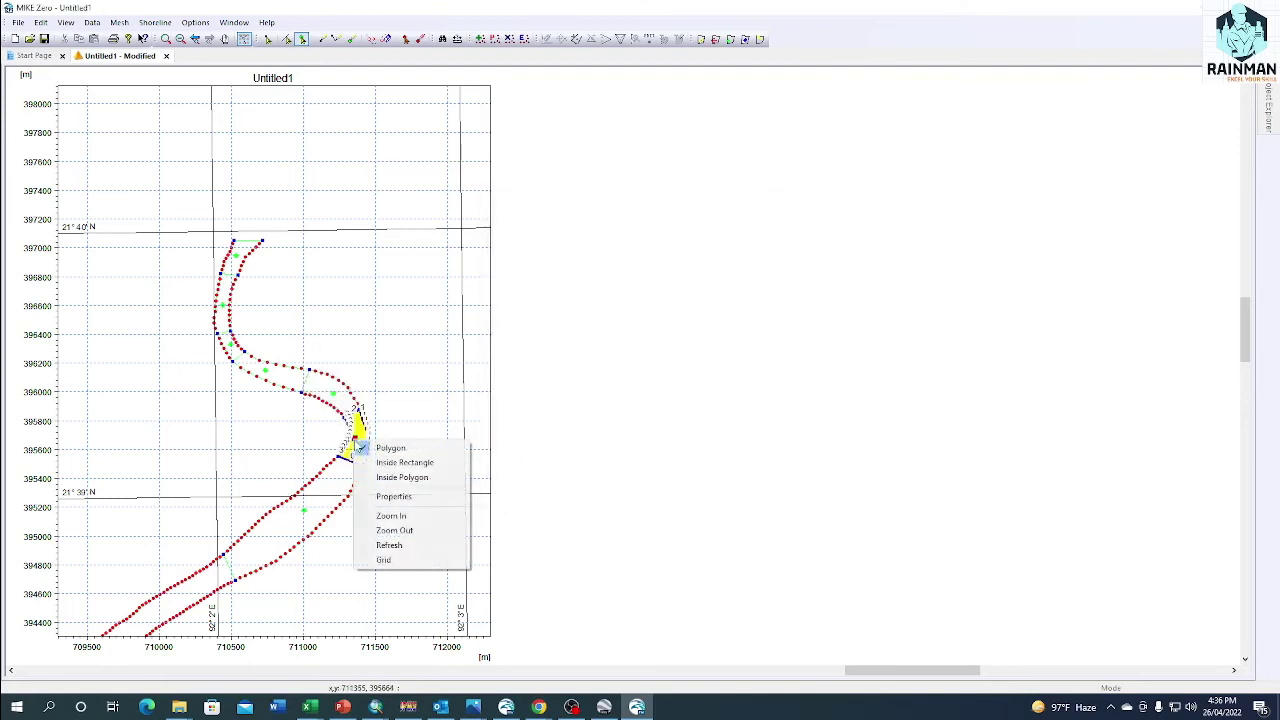
left_click(399, 498)
left_click(540, 257)
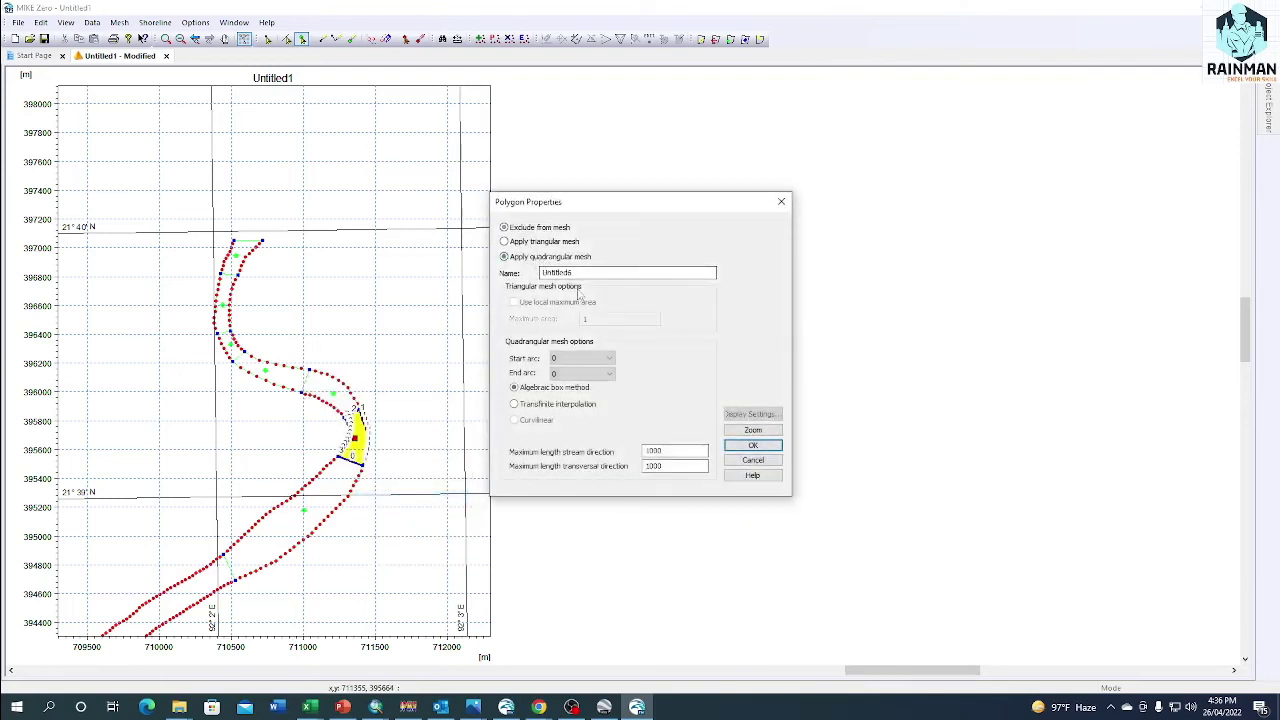
left_click(608, 373)
left_click(578, 400)
key("Tab")
key("Tab")
key("Tab")
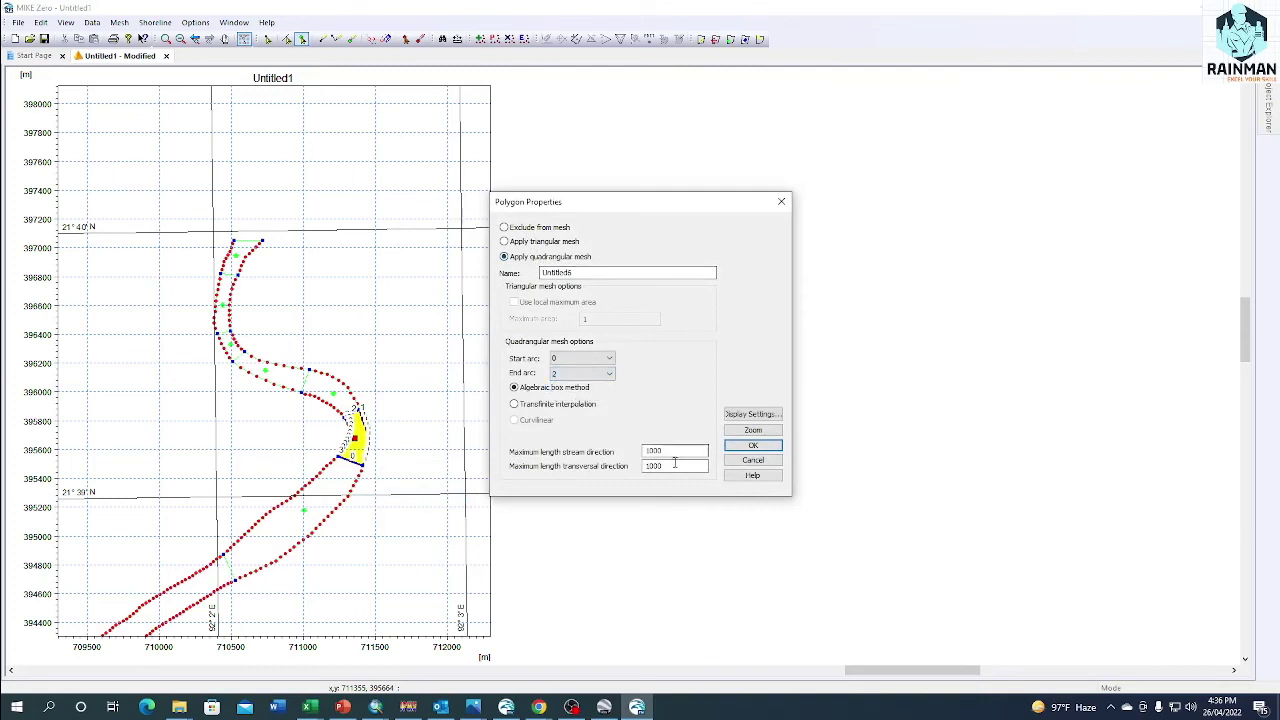
type("25")
left_click(752, 446)
Check the triangular mesh settings of the wide channel polygon between northings 394700 and 395500
right_click(334, 499)
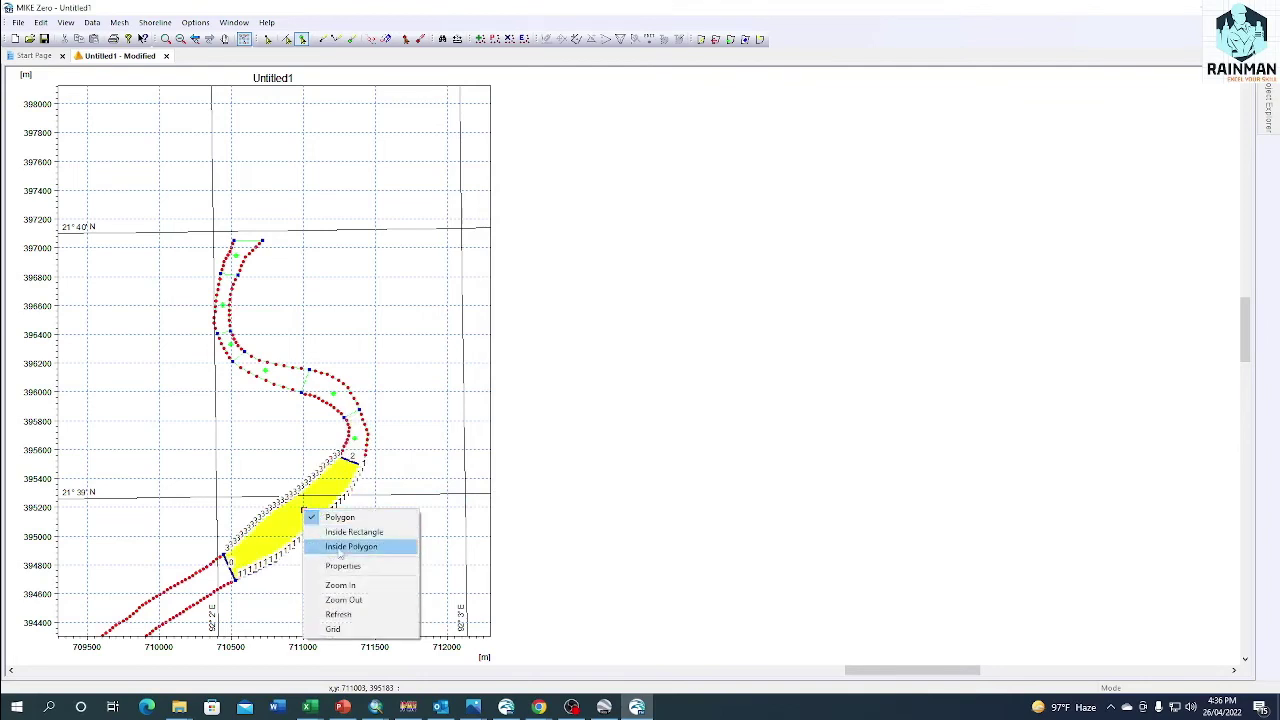
left_click(380, 565)
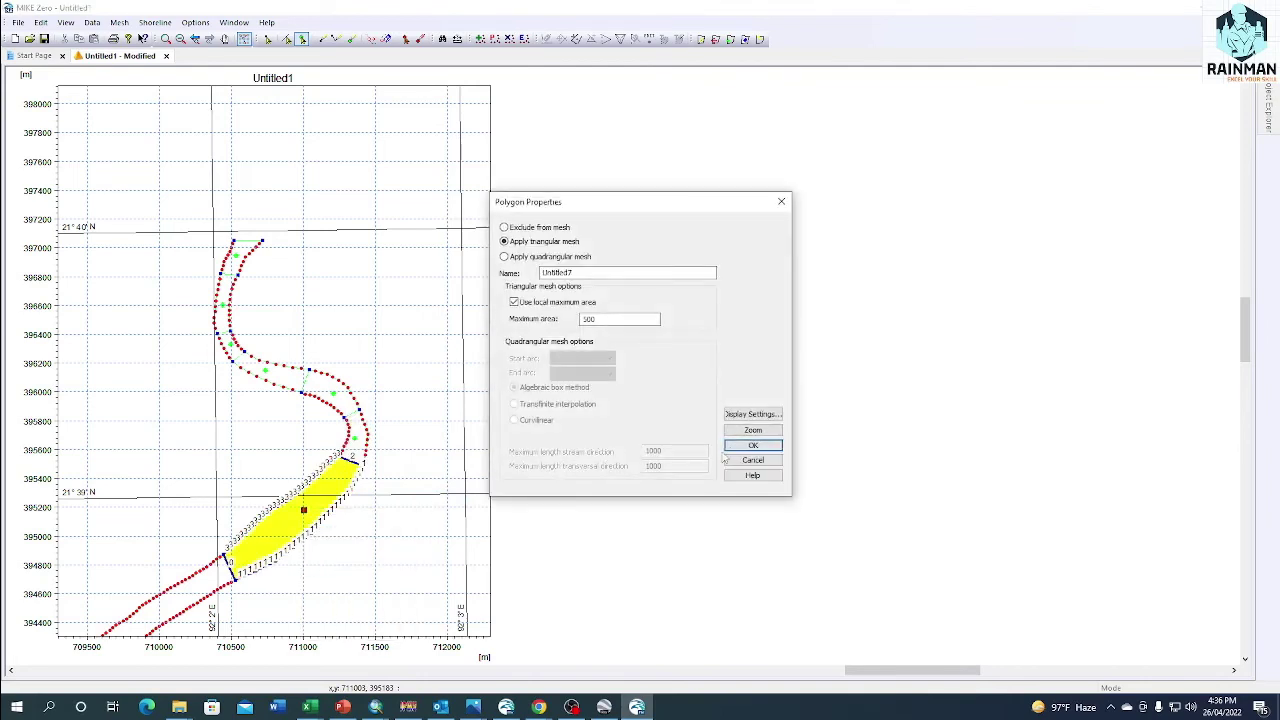
left_click(752, 445)
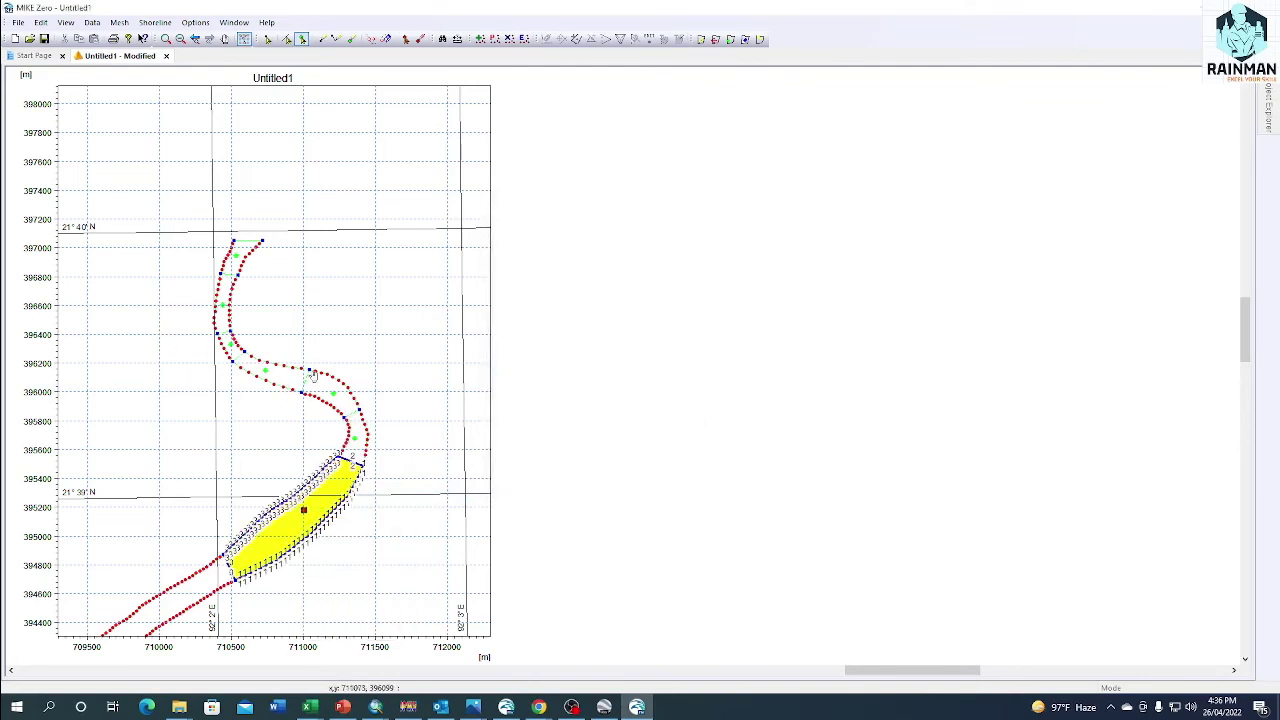
Generate the mesh for the whole channel with the newly assigned polygon mesh settings
scroll(380, 394, "down", 3)
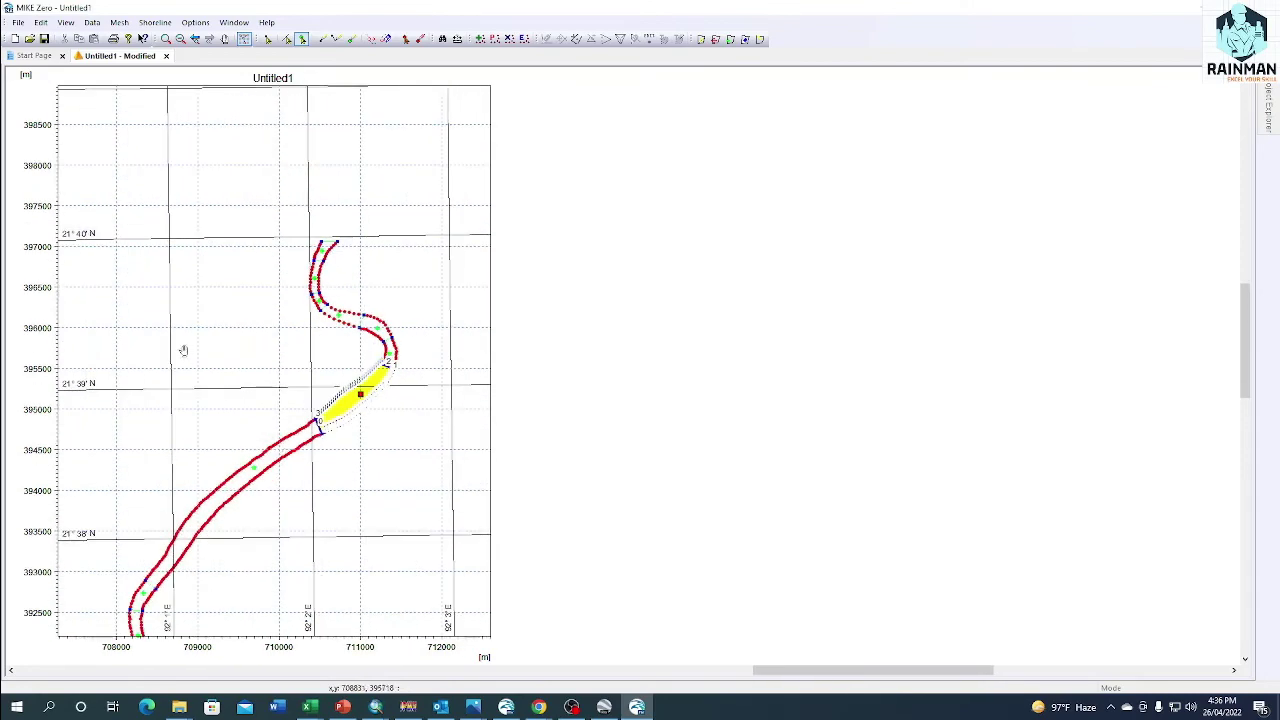
scroll(189, 307, "down", 4)
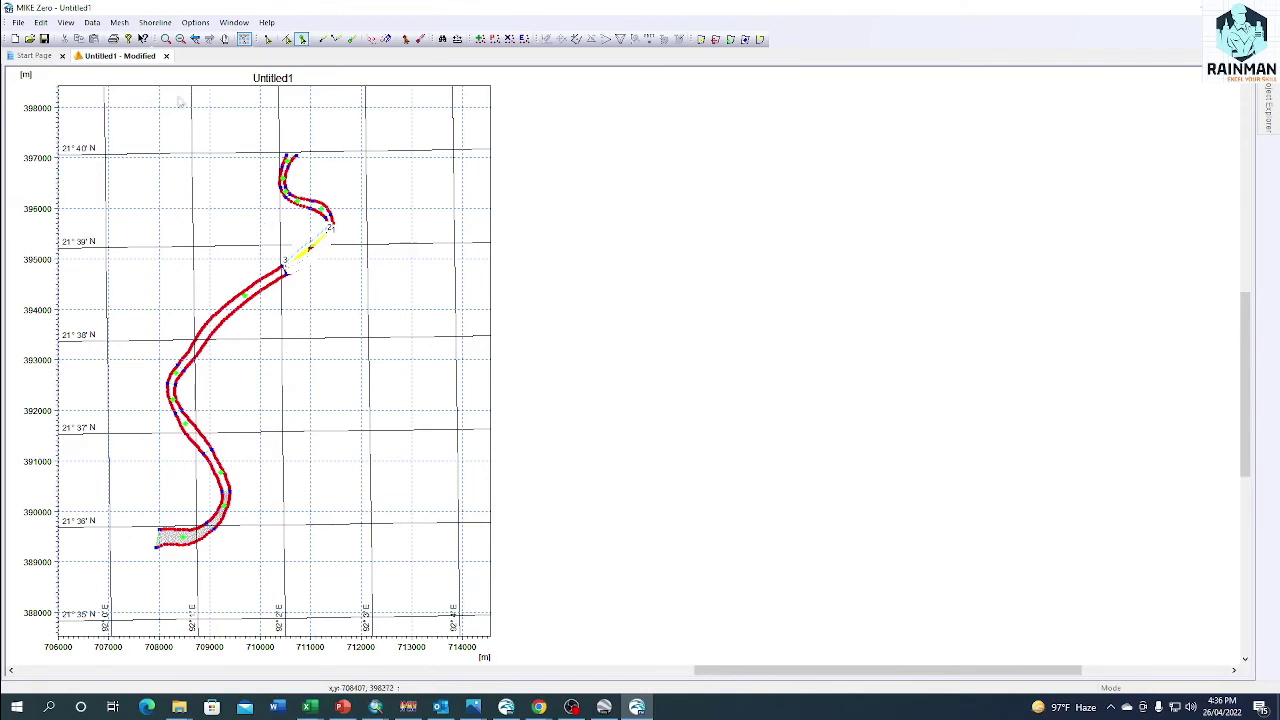
left_click(119, 22)
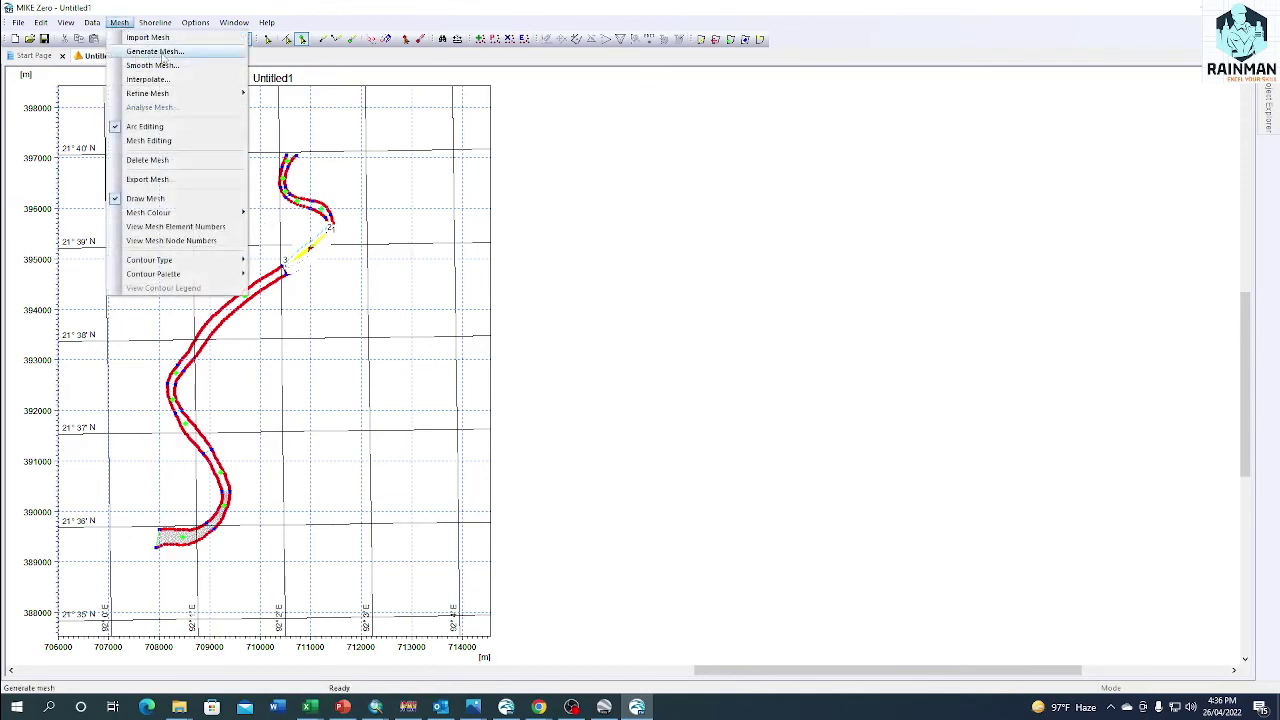
left_click(155, 51)
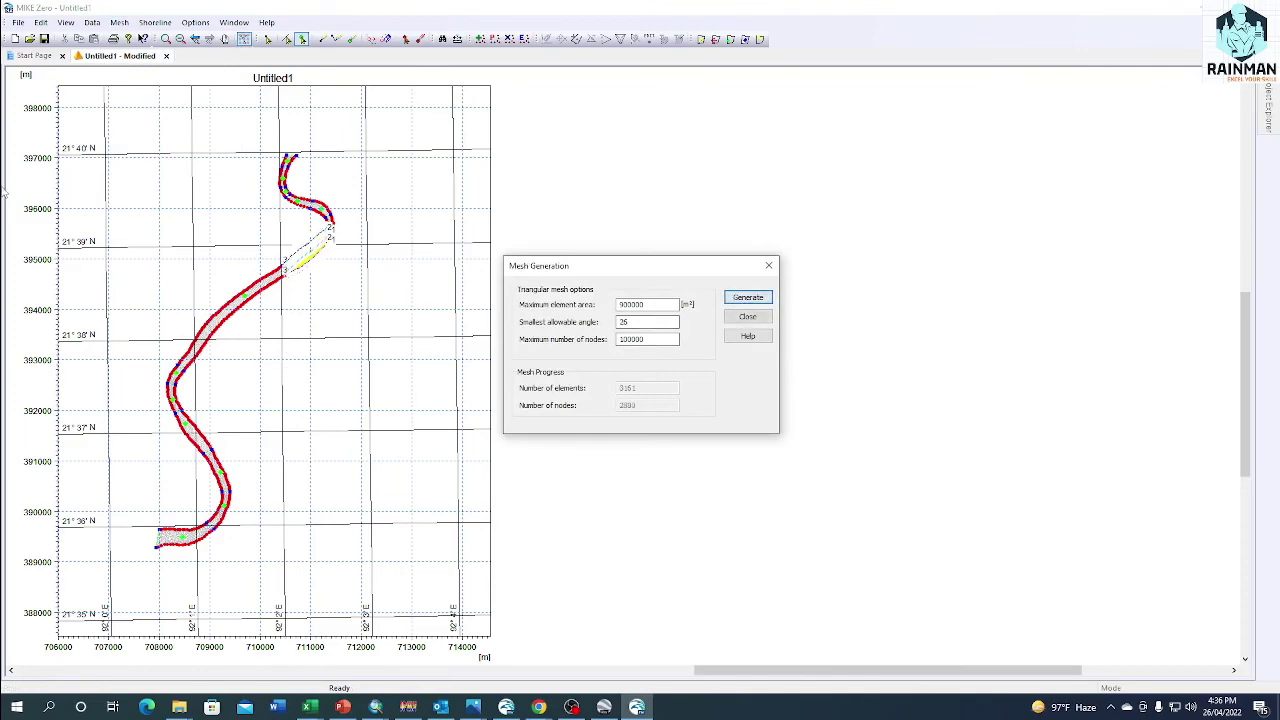
left_click(769, 266)
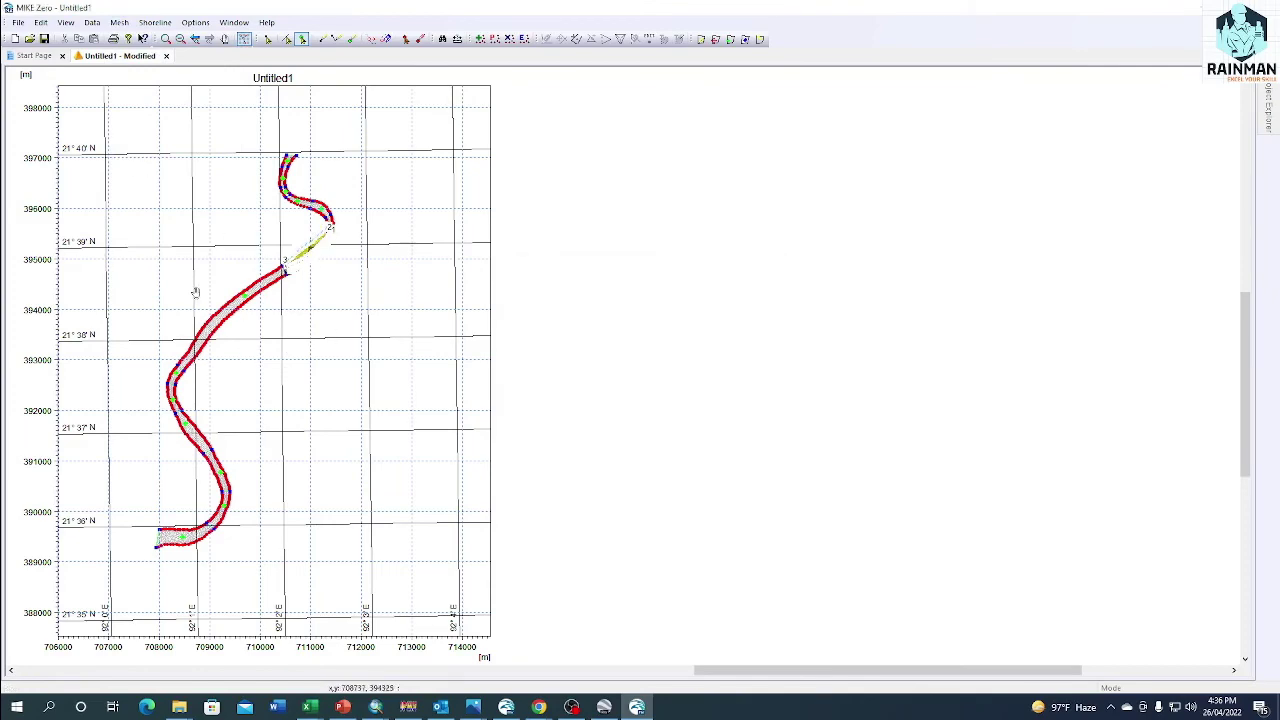
Examine the generated mesh along the channel, from the quadrangular reach through the wide triangular polygon to the northern bends, for unmeshed polygons
scroll(186, 302, "up", 2)
scroll(239, 375, "up", 1)
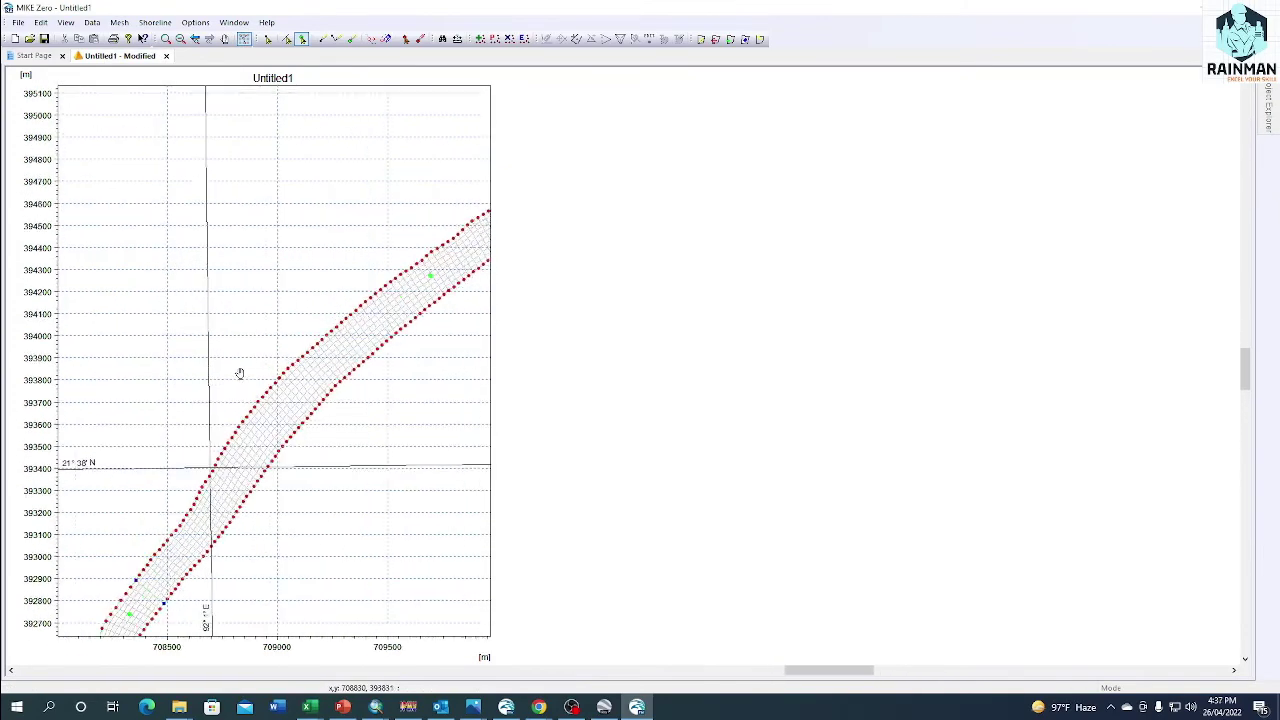
scroll(214, 246, "up", 3)
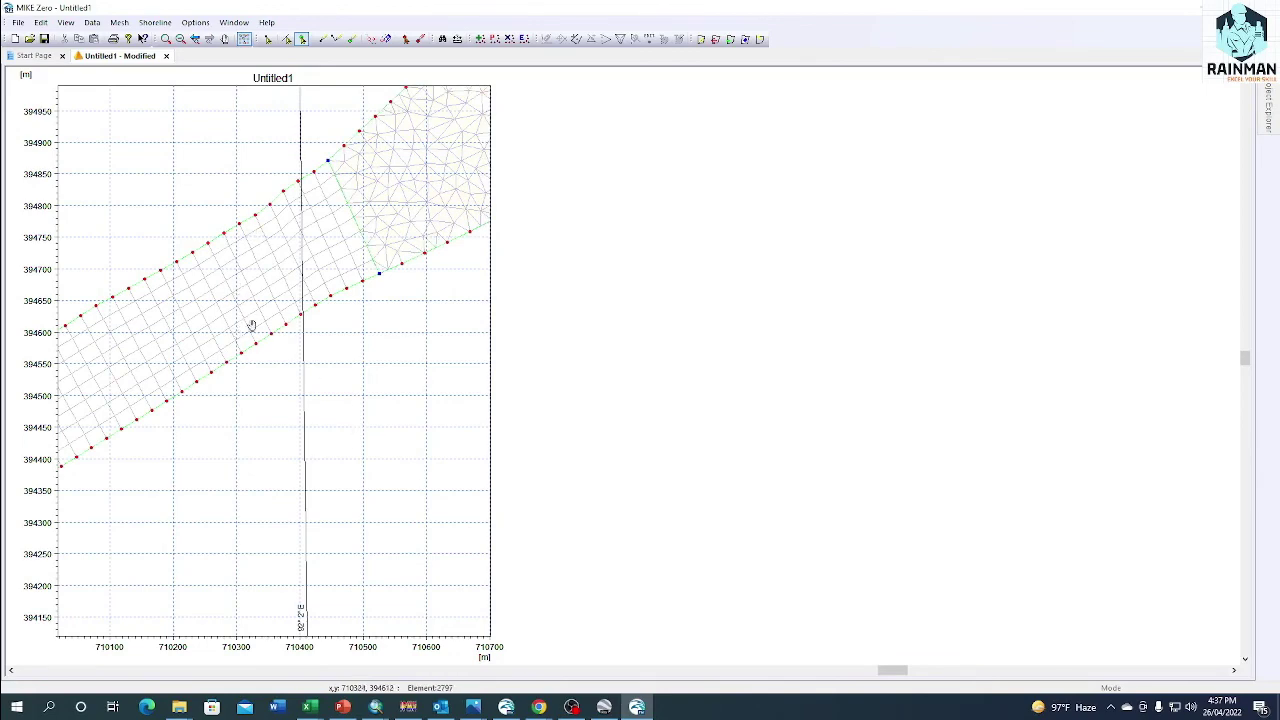
scroll(266, 357, "down", 5)
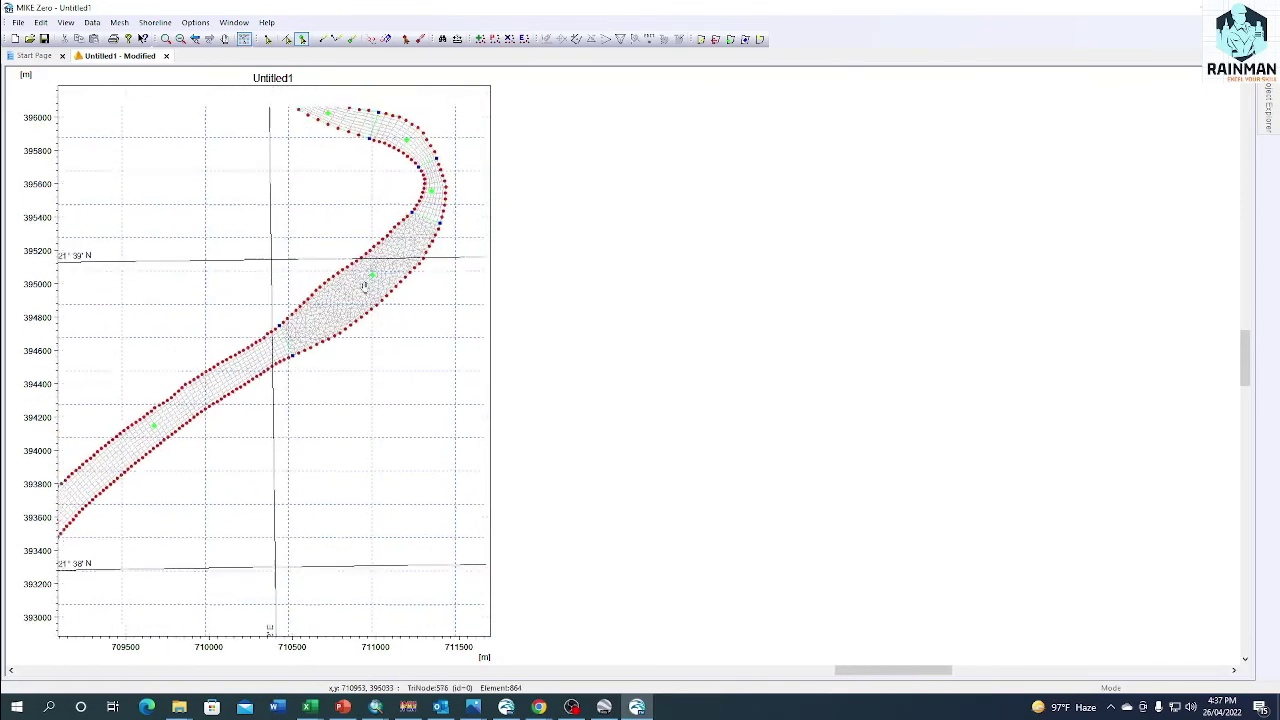
scroll(338, 372, "up", 6)
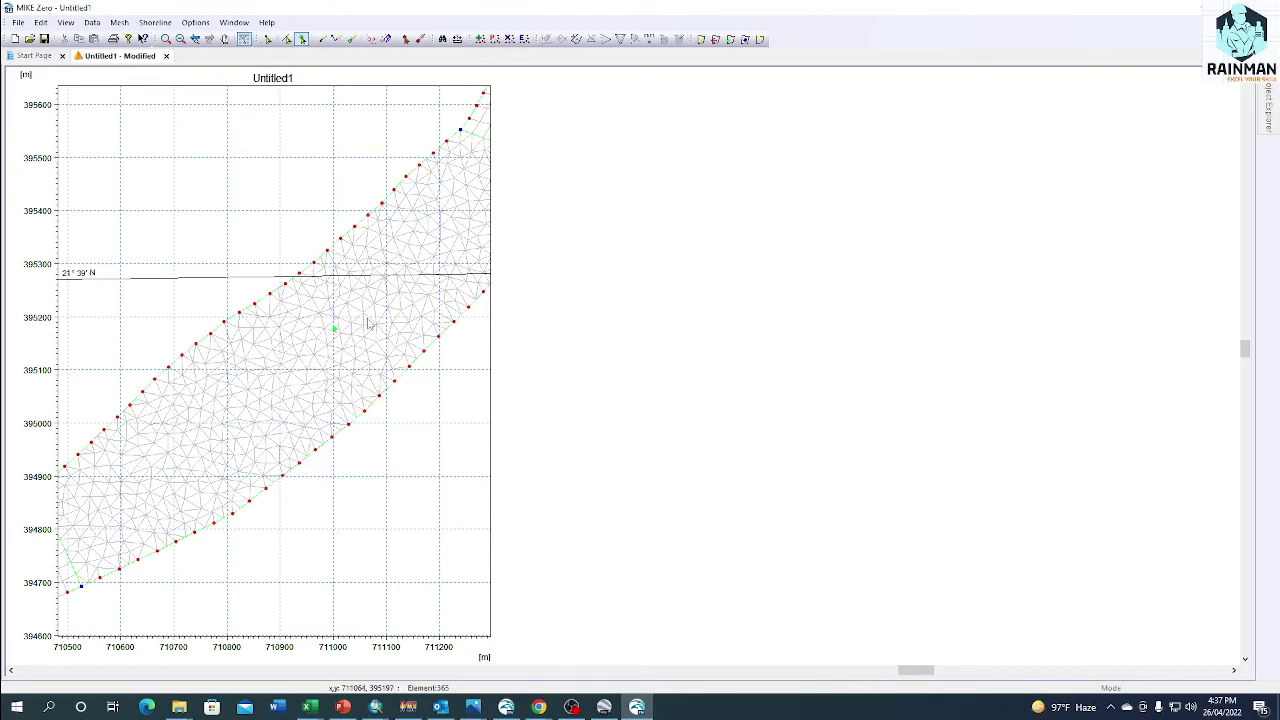
scroll(321, 336, "down", 5)
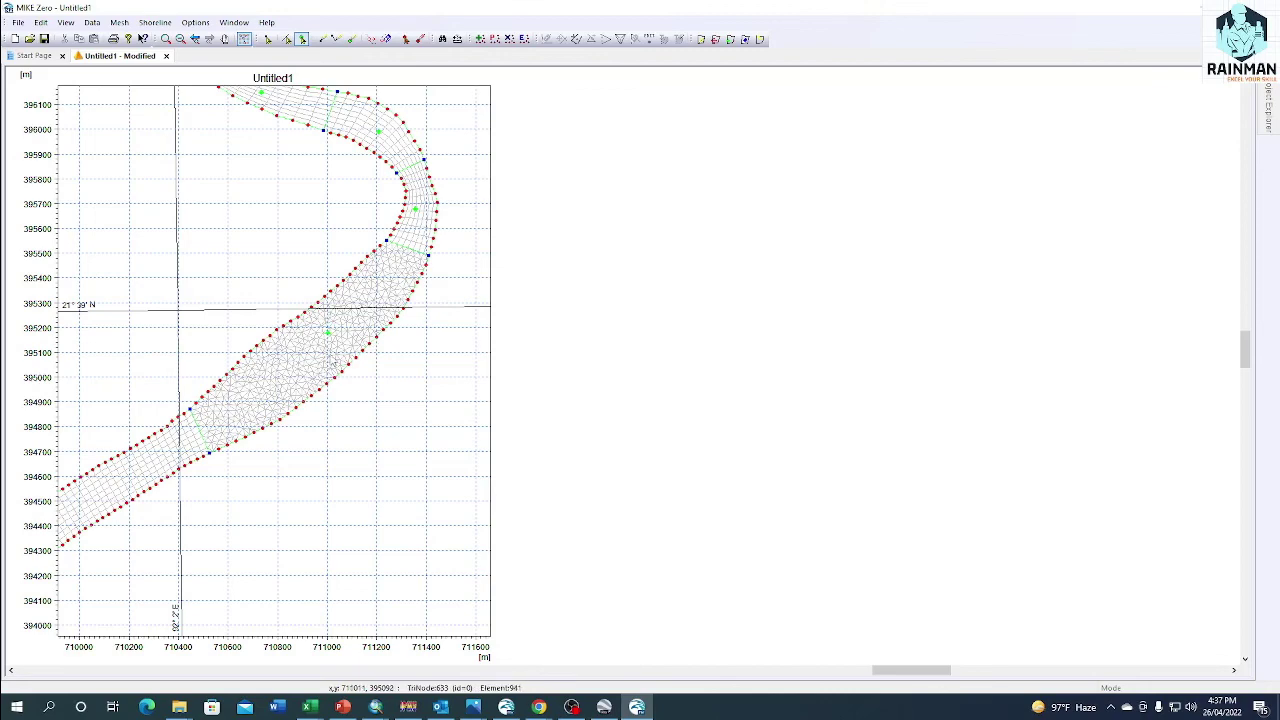
left_click_drag(366, 222, 419, 457)
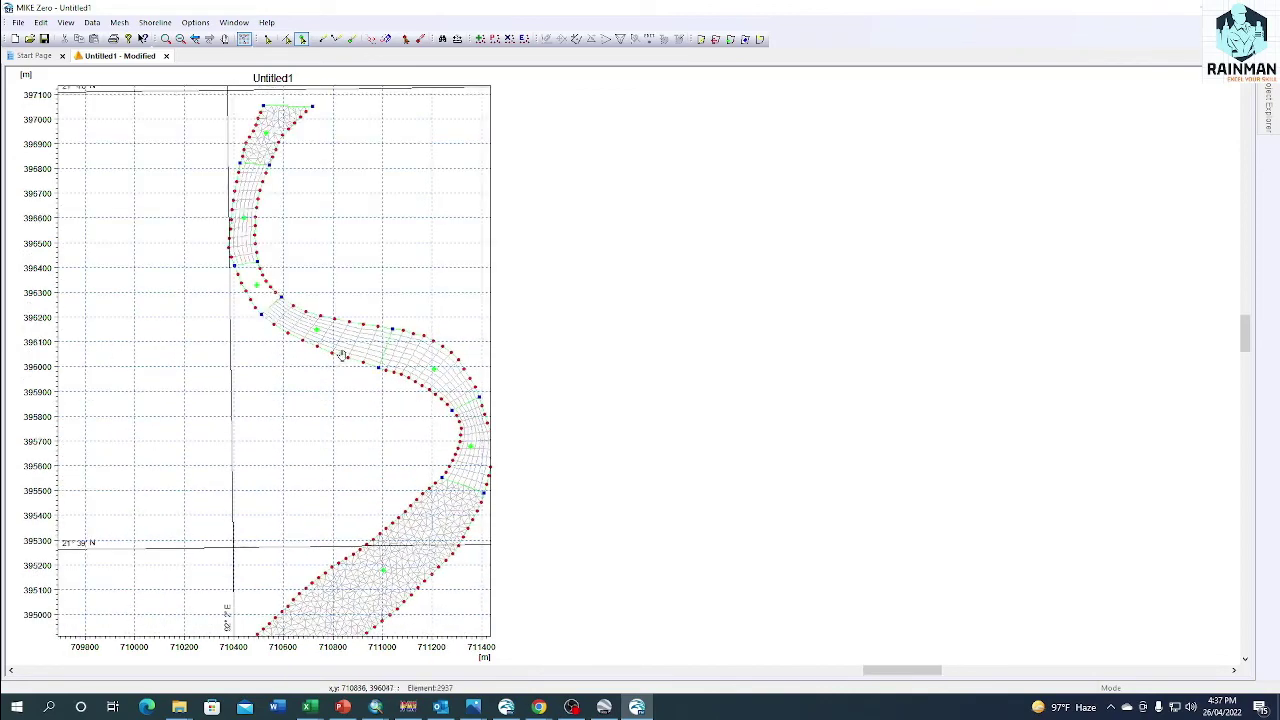
Switch the excluded bend polygon between northings 396200 and 396400 to a quadrangular mesh with maximum transversal length 25
left_click_drag(304, 279, 297, 414)
left_click(250, 421)
right_click(250, 421)
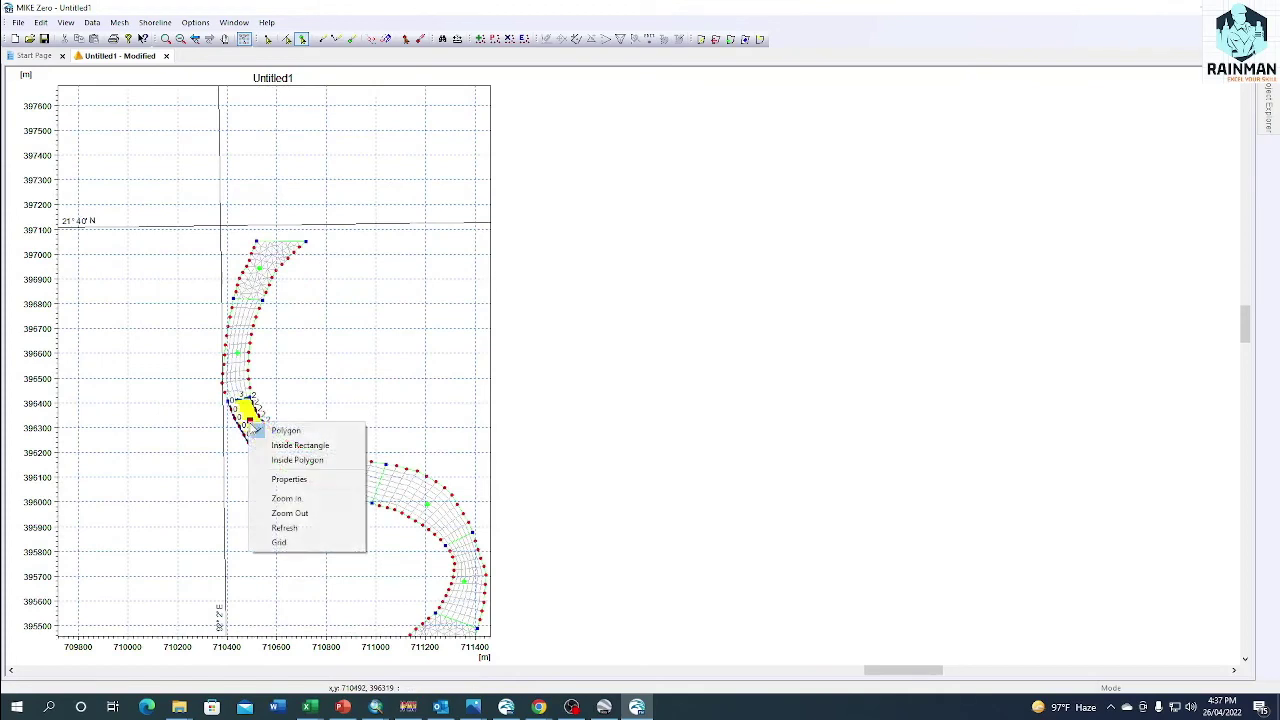
left_click(289, 479)
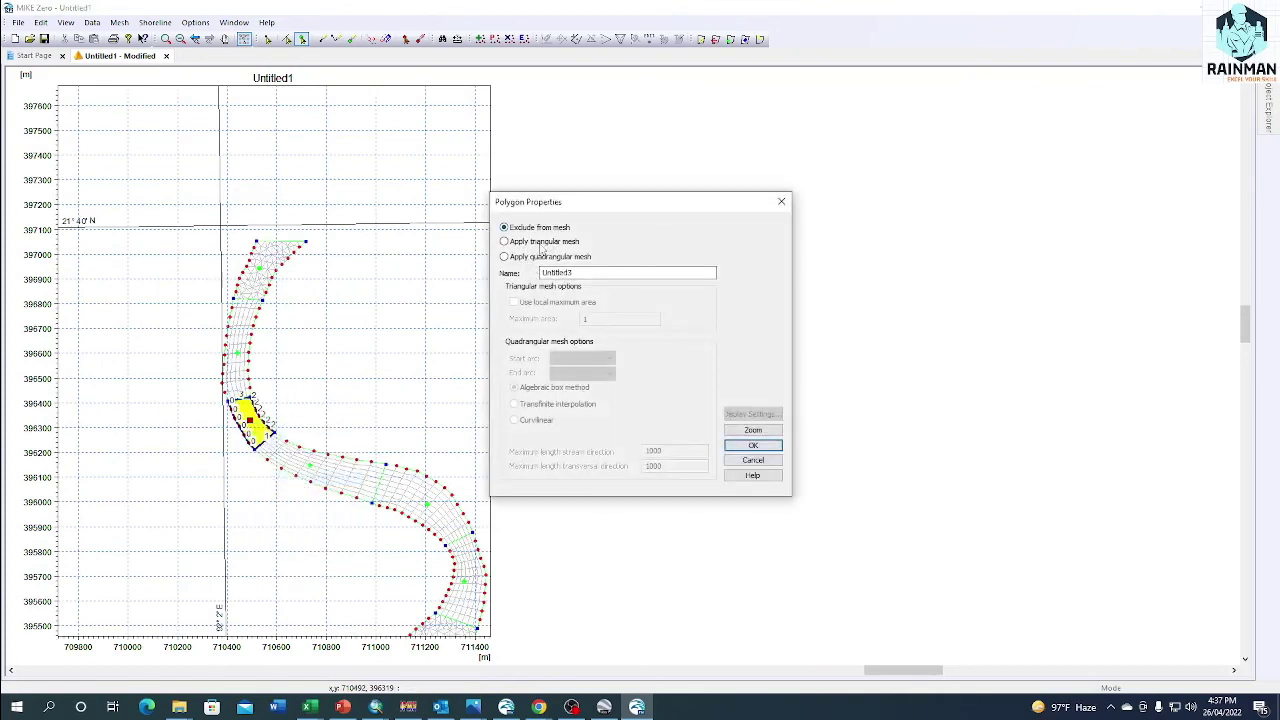
left_click(505, 241)
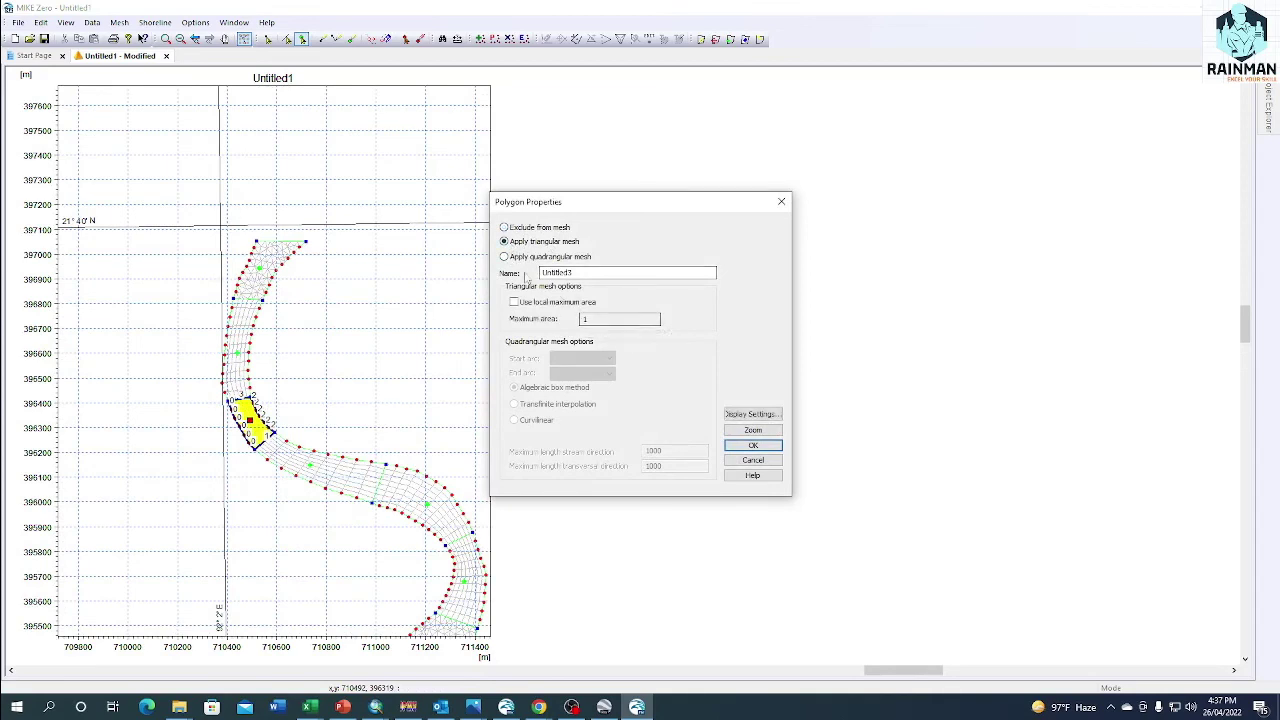
left_click(537, 258)
double_click(675, 466)
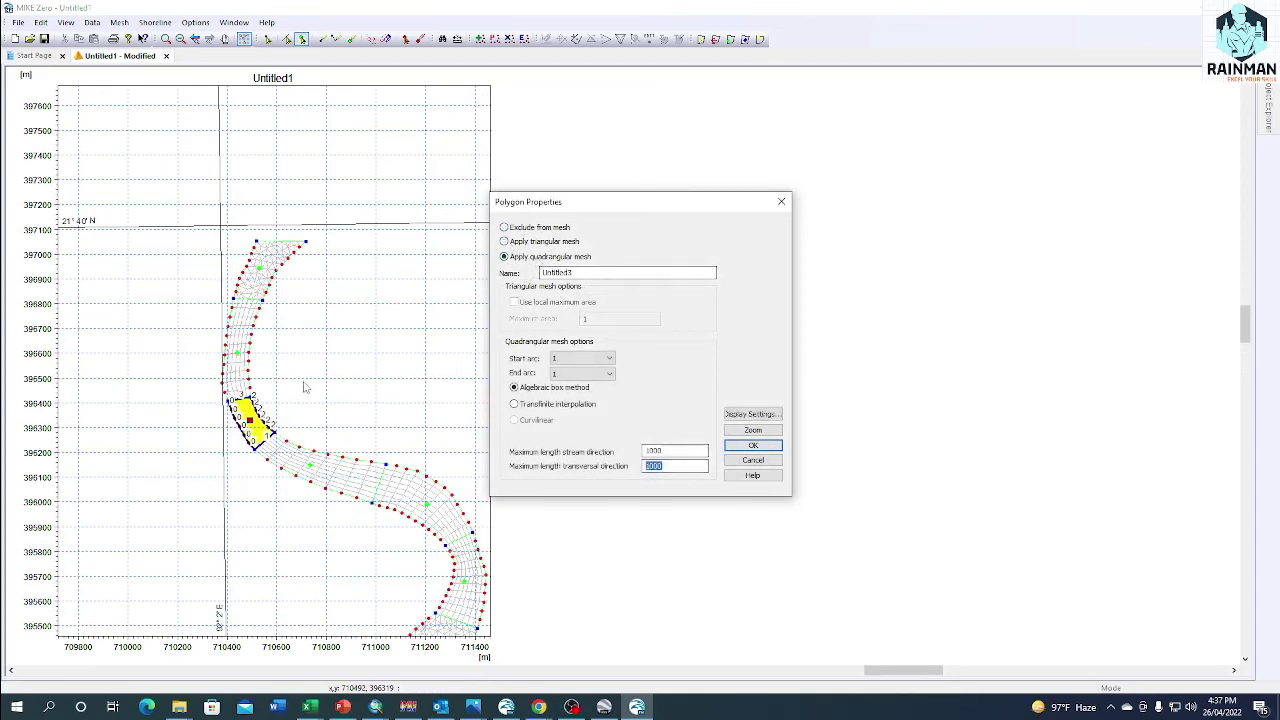
type("245")
left_click(752, 446)
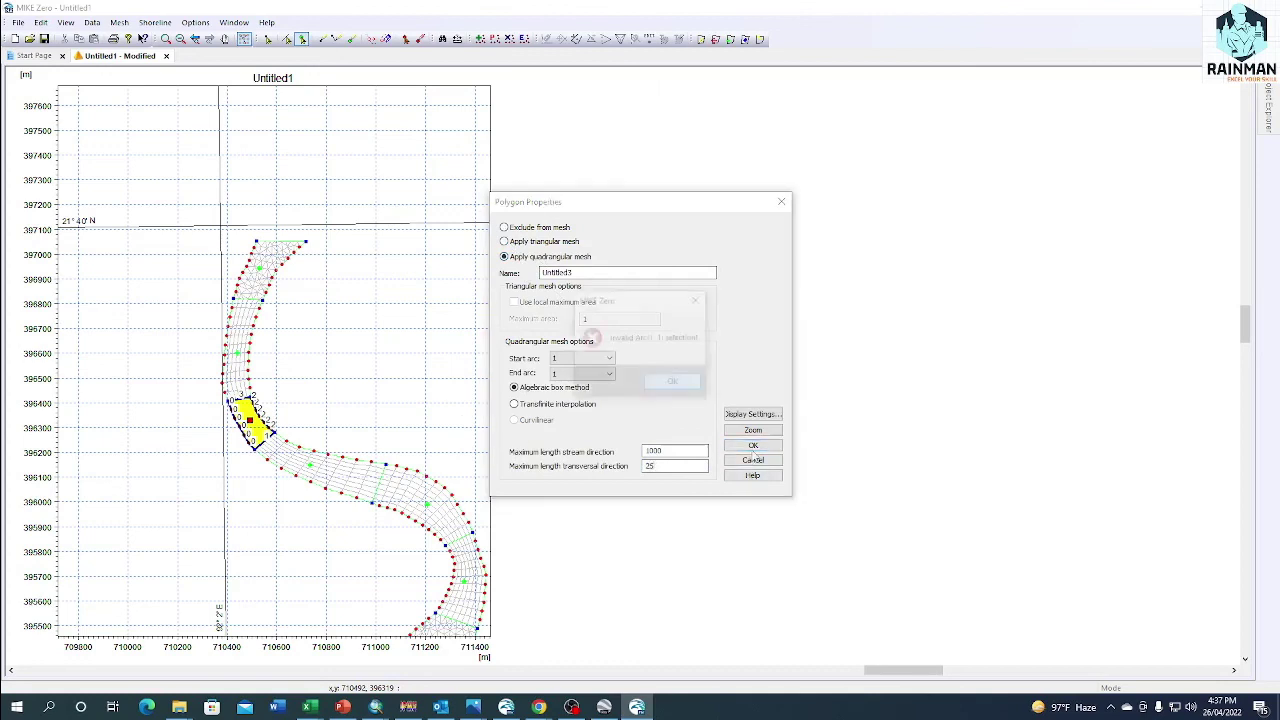
left_click(674, 383)
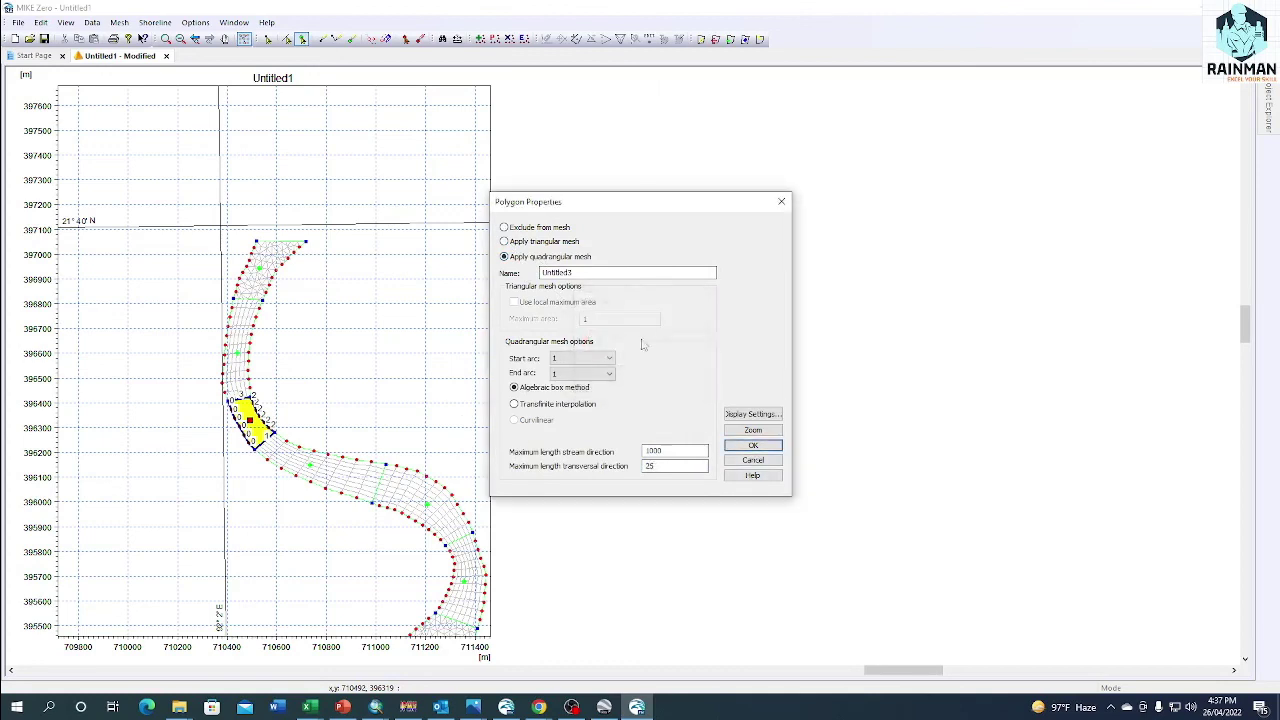
Choose the start and end arcs for the bend polygon's quadrangular mesh and apply its properties
left_click(598, 374)
left_click(566, 390)
left_click(598, 374)
left_click(575, 394)
left_click(753, 446)
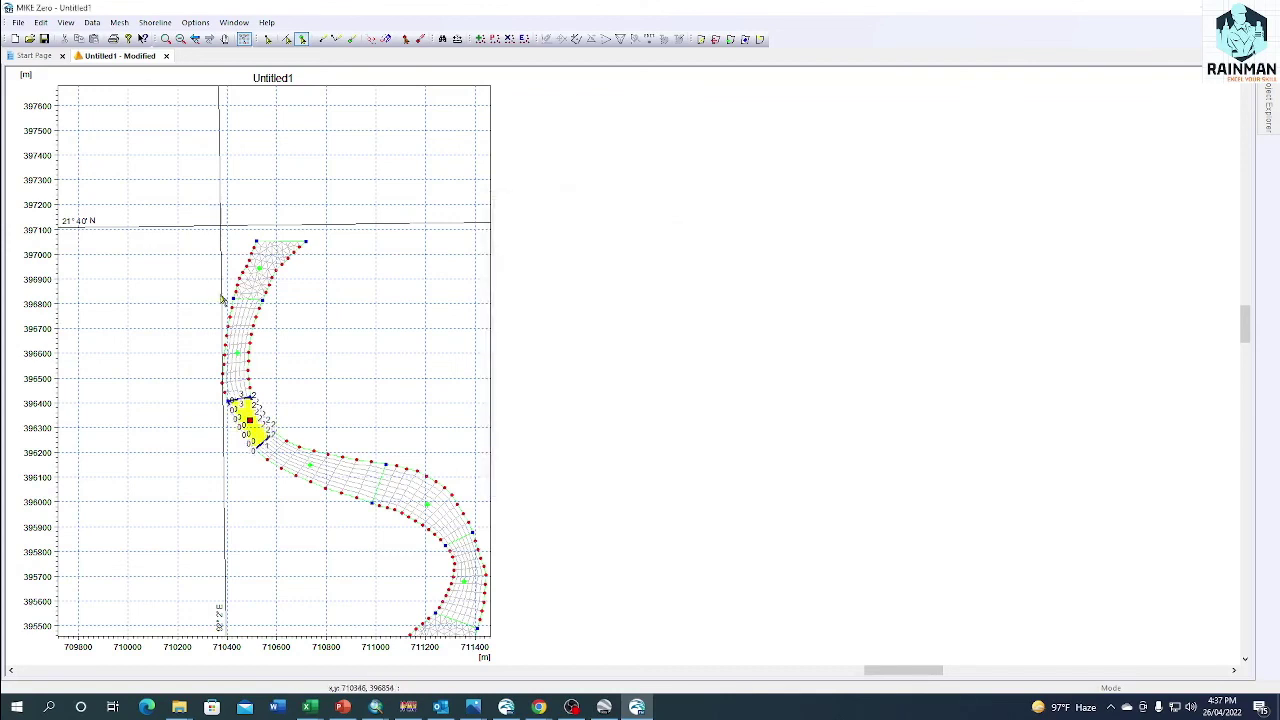
Regenerate the channel mesh to include the bend polygon between northings 396200 and 396400
left_click(119, 22)
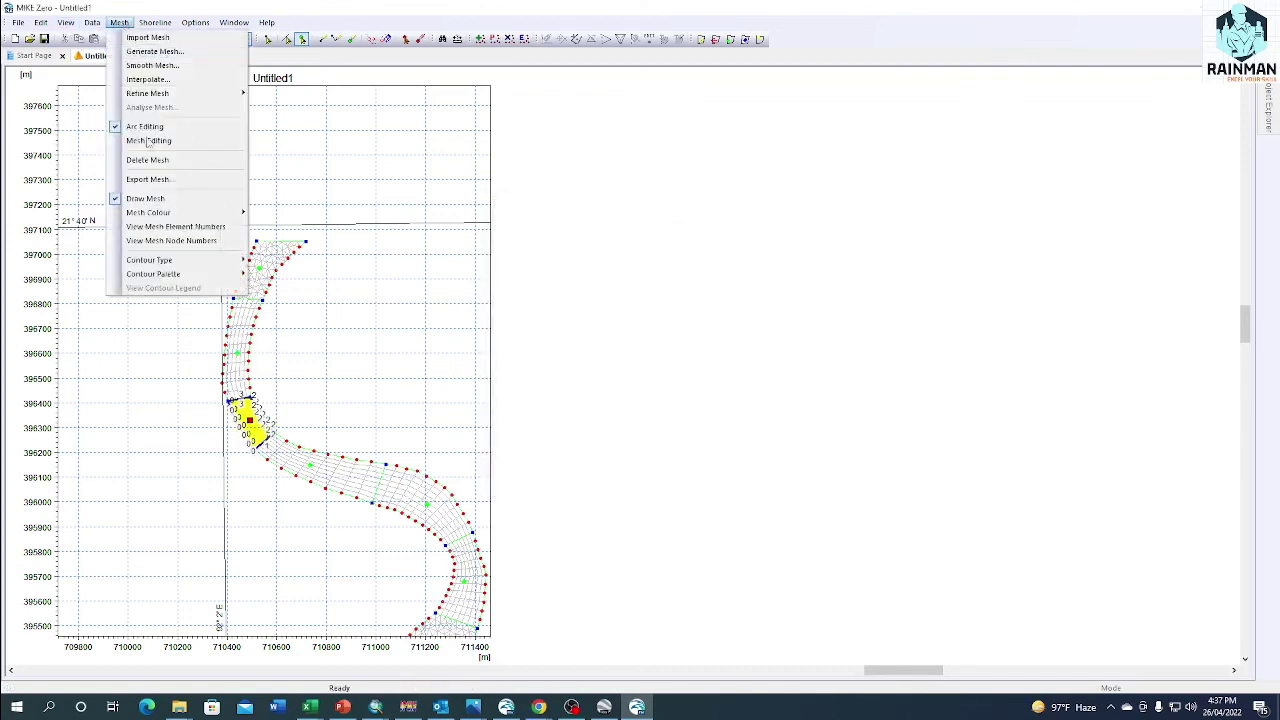
left_click(155, 51)
left_click(748, 298)
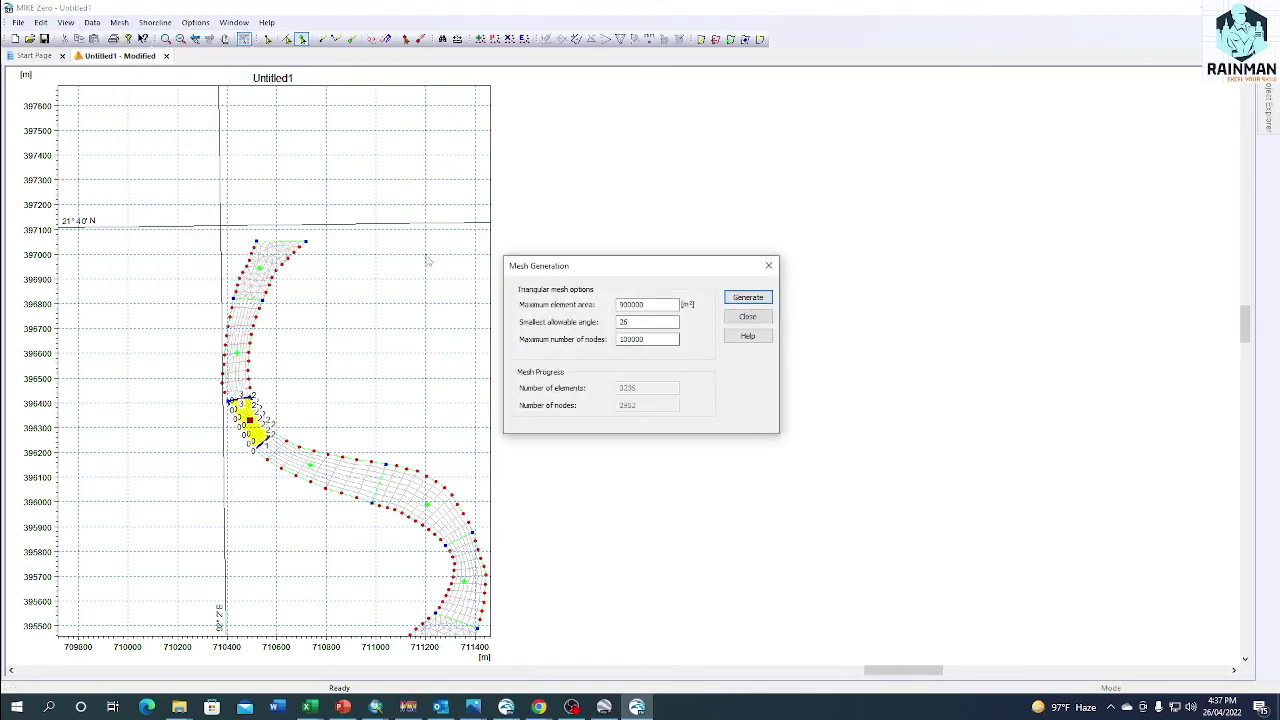
left_click(426, 314)
left_click(769, 266)
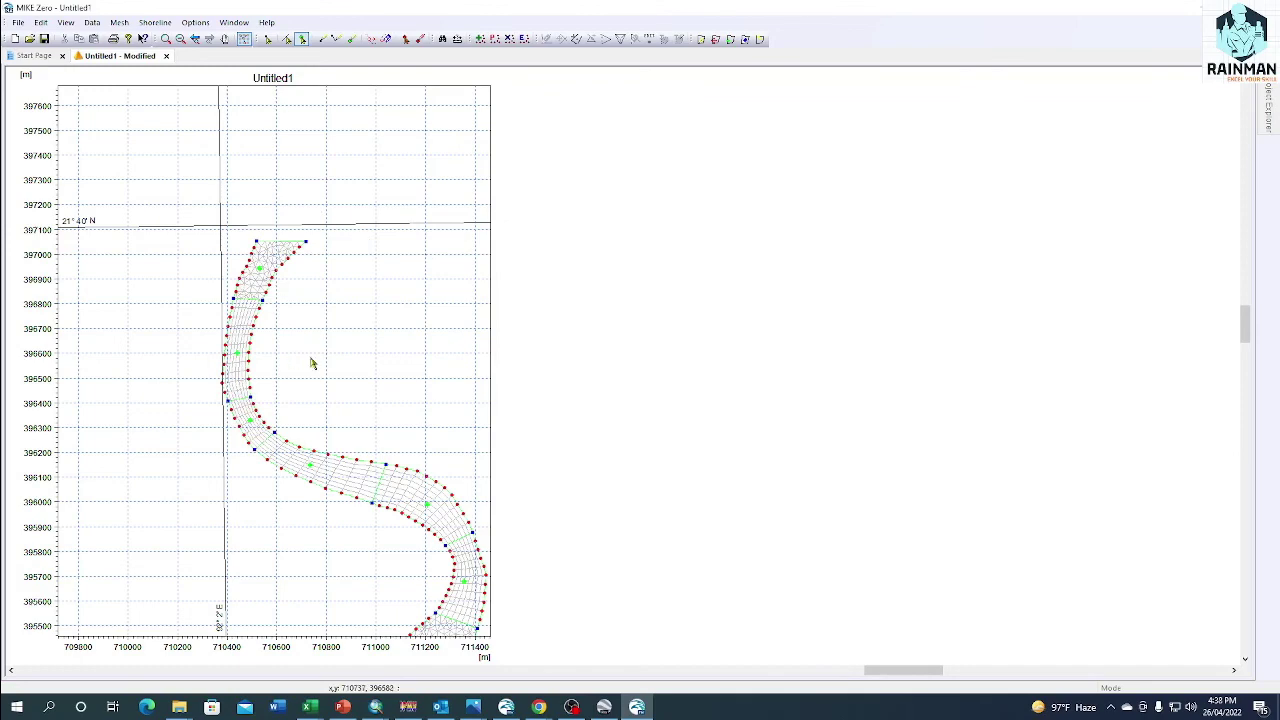
Save the mesh setup as Maheshkhali Channel, a Mesh Generator (*.mdf) file, in the Create mesh file for 2D hydrodynamic model folder
scroll(311, 363, "down", 5)
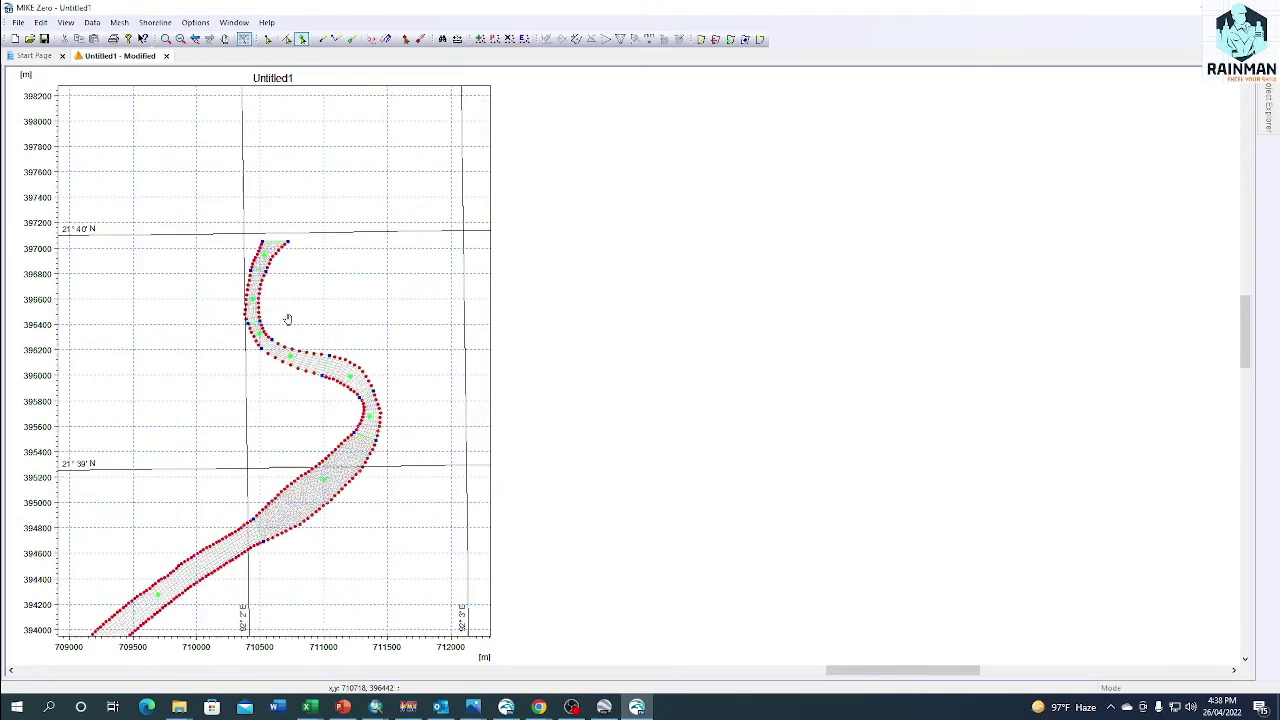
scroll(287, 318, "down", 5)
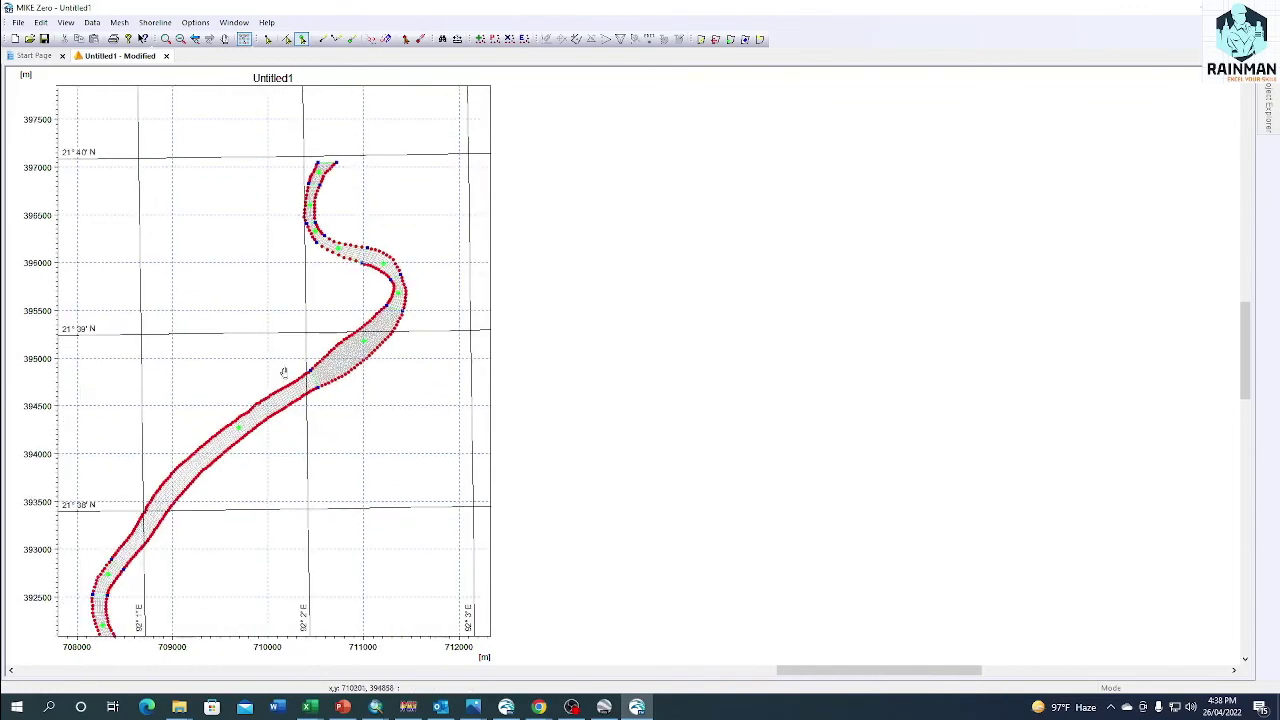
scroll(249, 551, "up", 5)
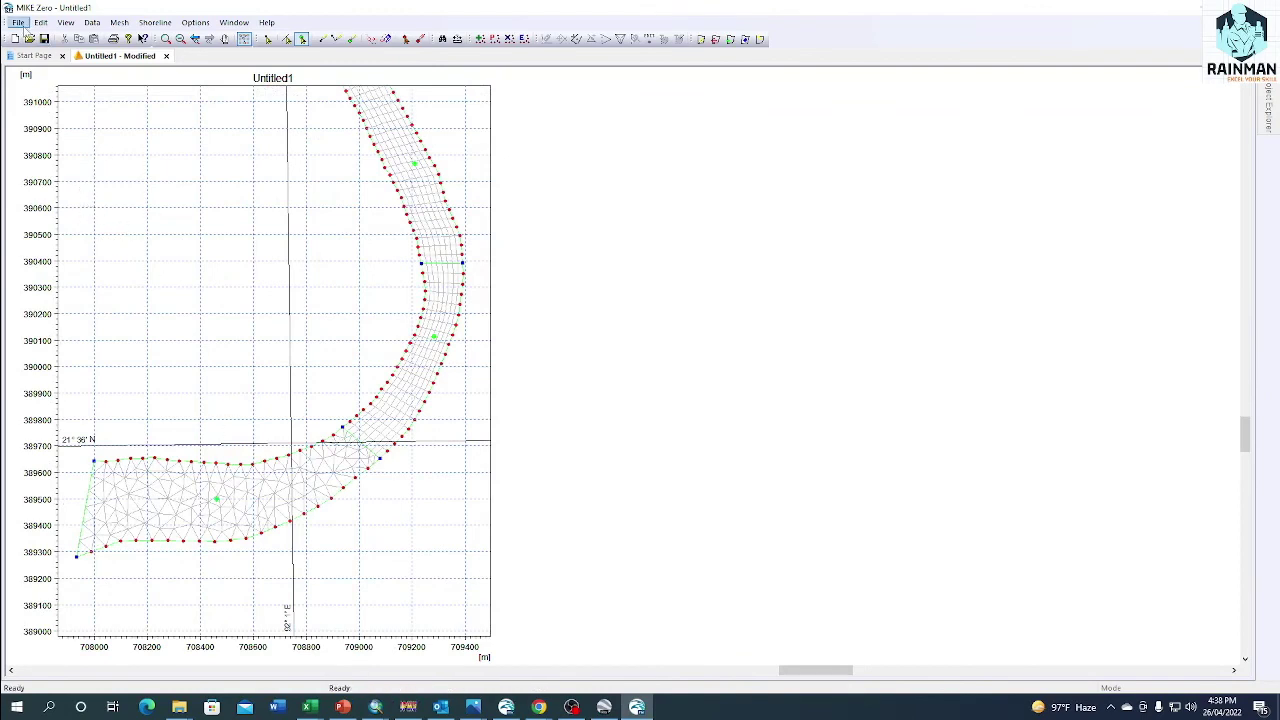
left_click(18, 22)
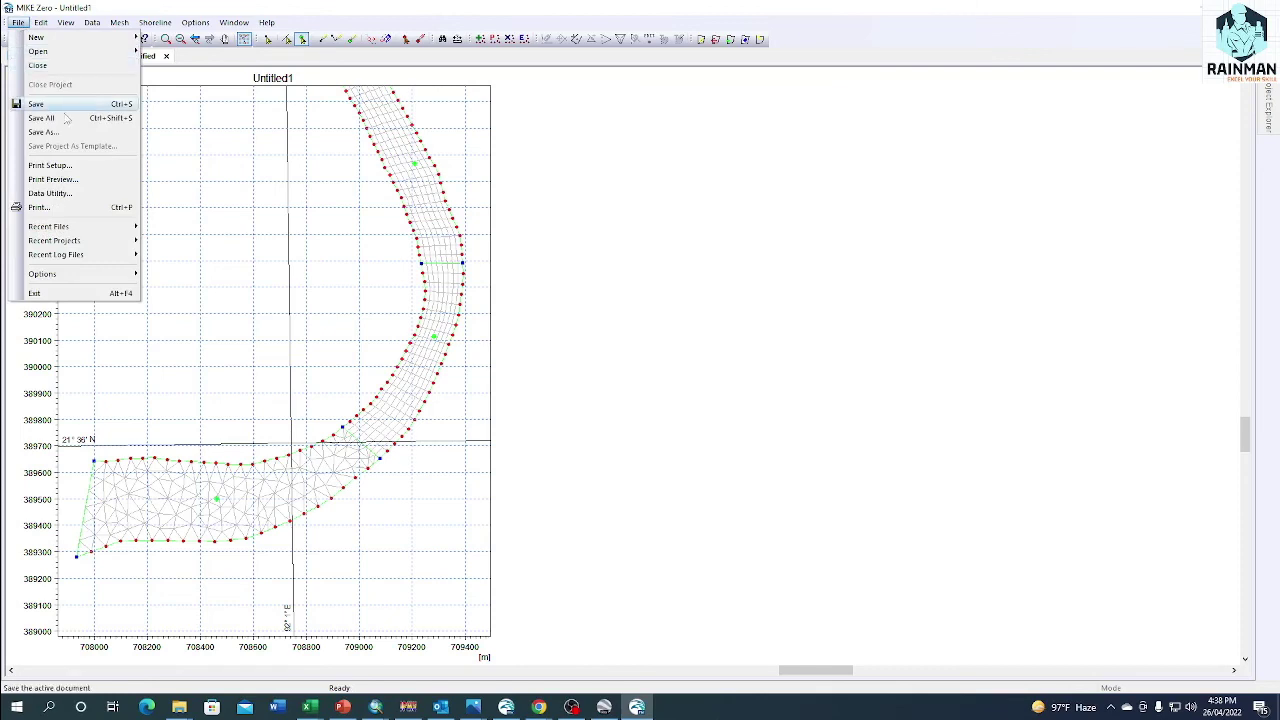
left_click(52, 106)
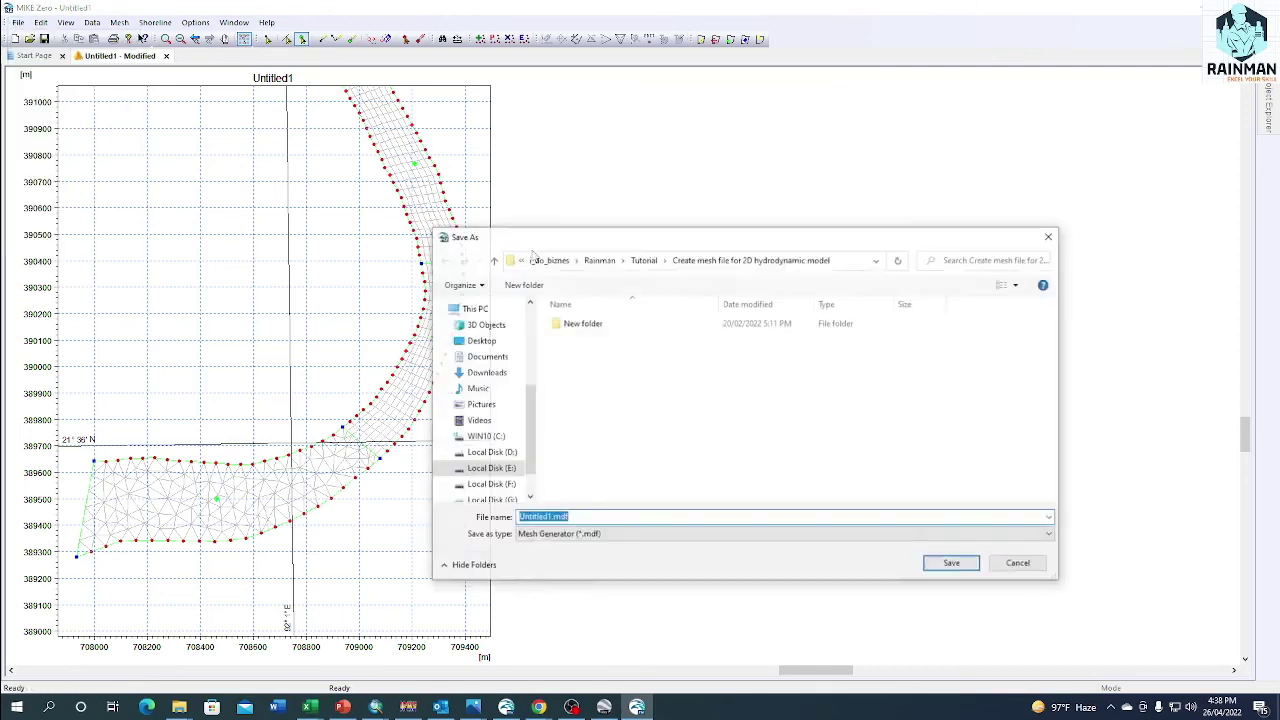
left_click(490, 468)
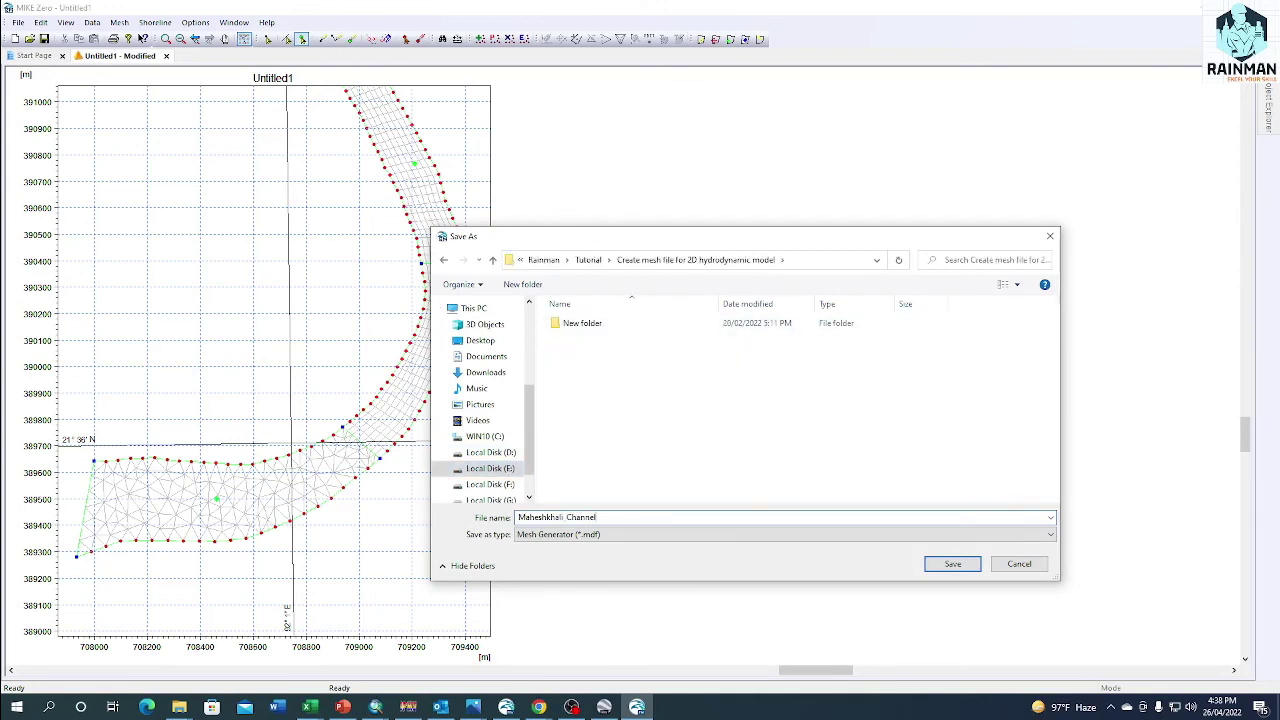
left_click(952, 566)
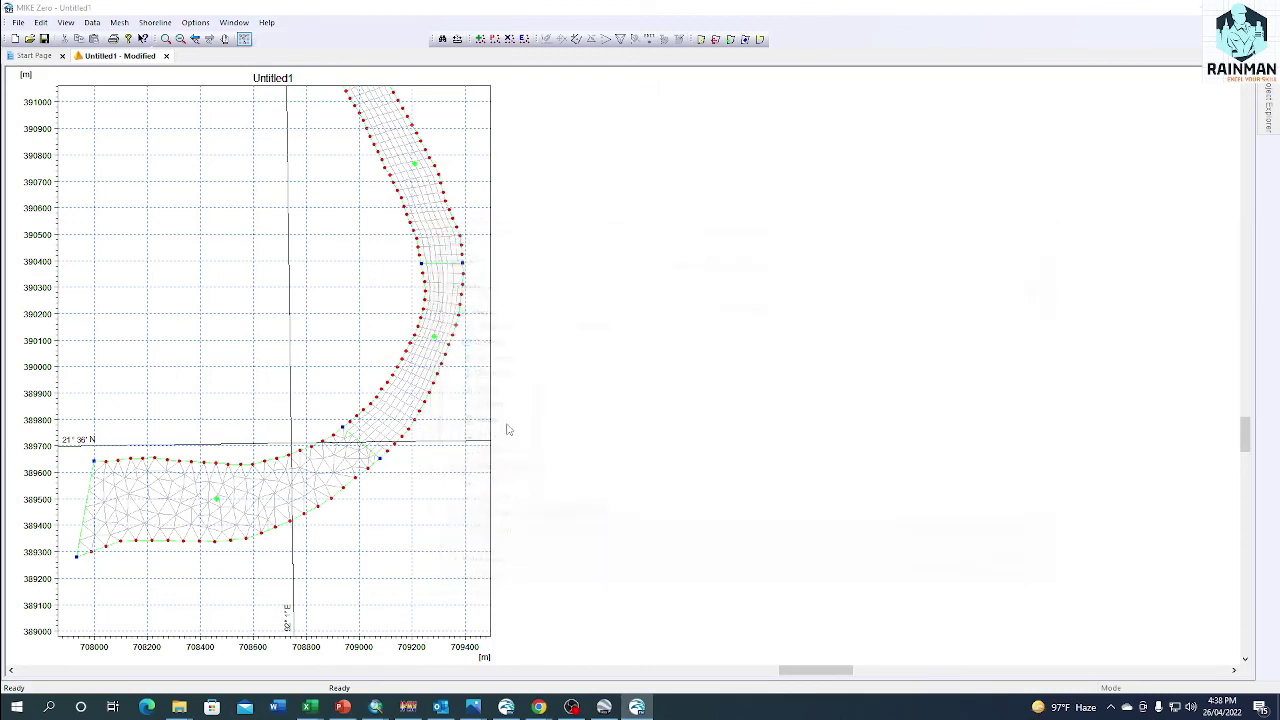